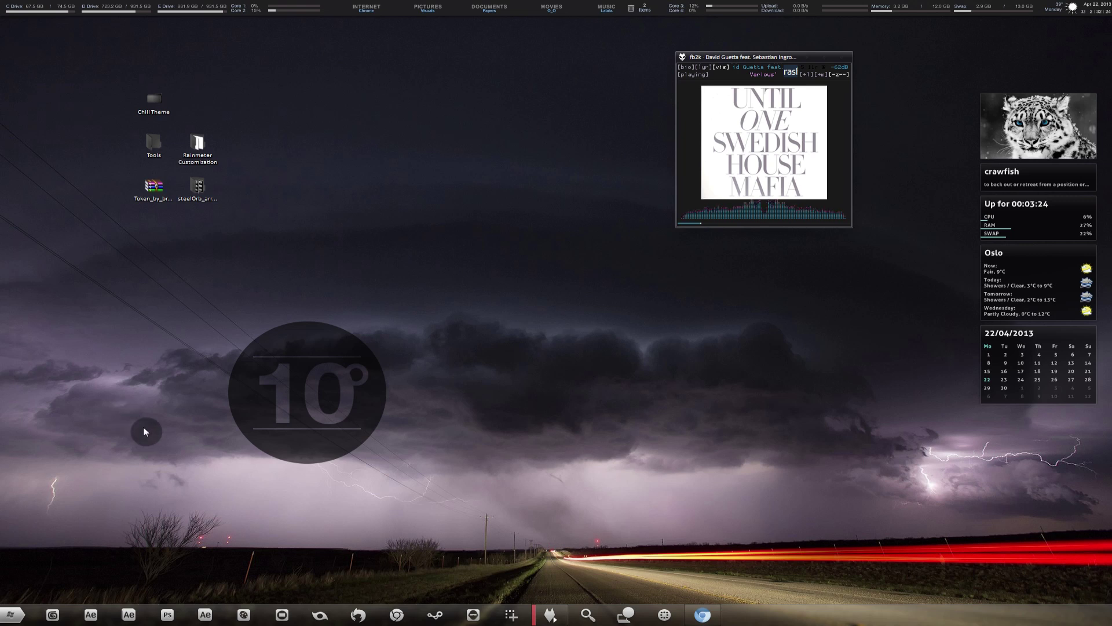
- Open Command Prompt as administrator, enter the command sfc /scannow at the prompt, and close the window
click(12, 616)
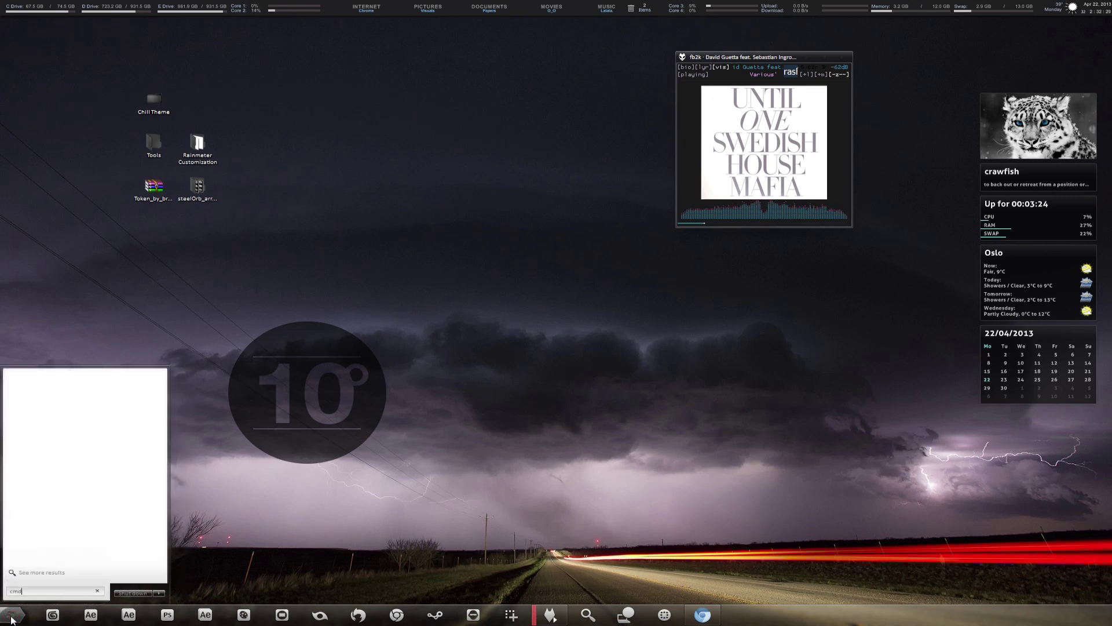
text(cmd)
right_click(85, 392)
click(113, 90)
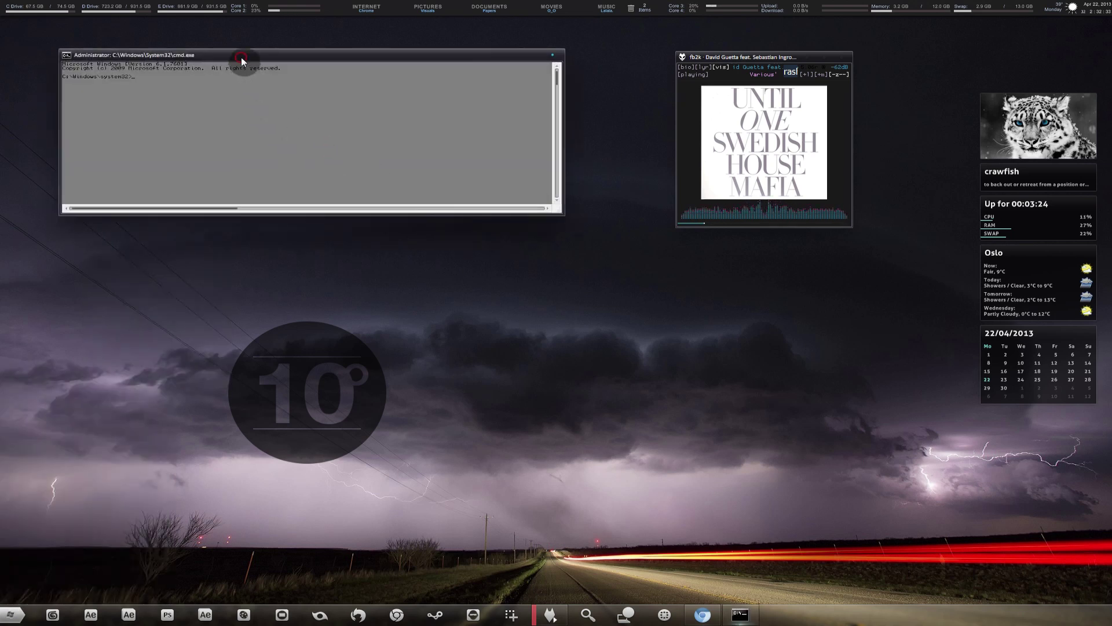
drag(242, 55, 288, 143)
text(sfc /scannow)
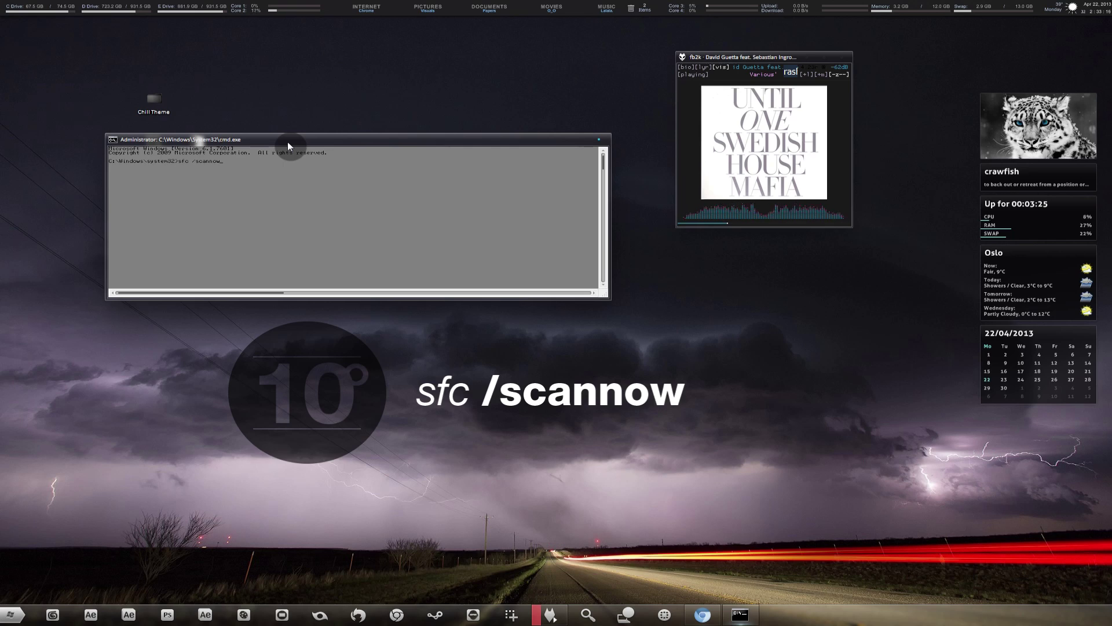
click(600, 139)
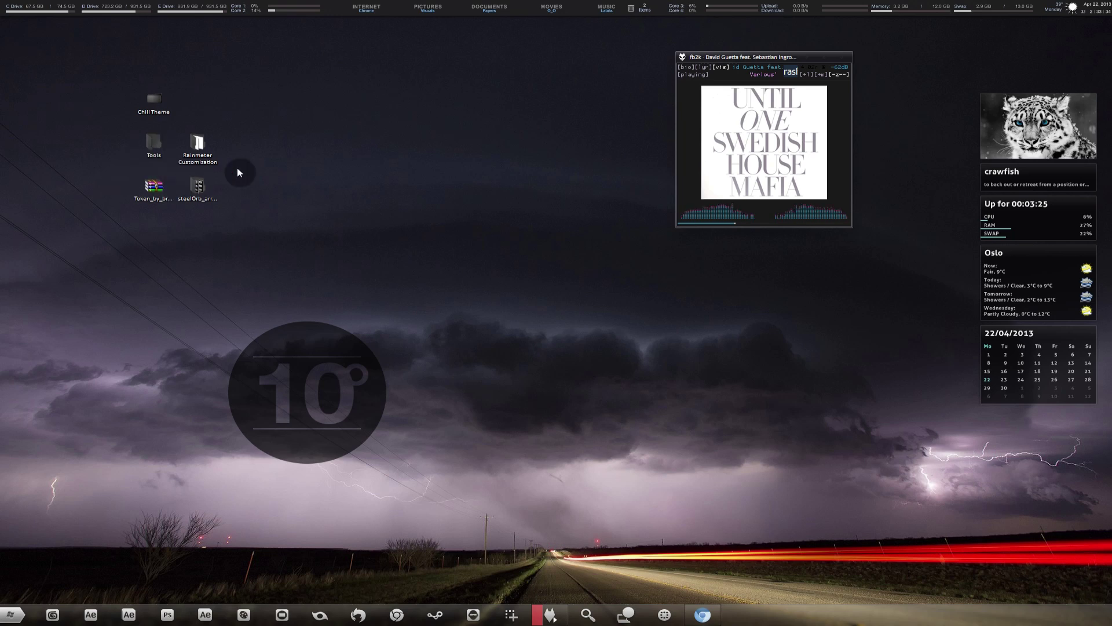
- Open the Step 1 folder inside the Tools folder on the desktop
double_click(166, 155)
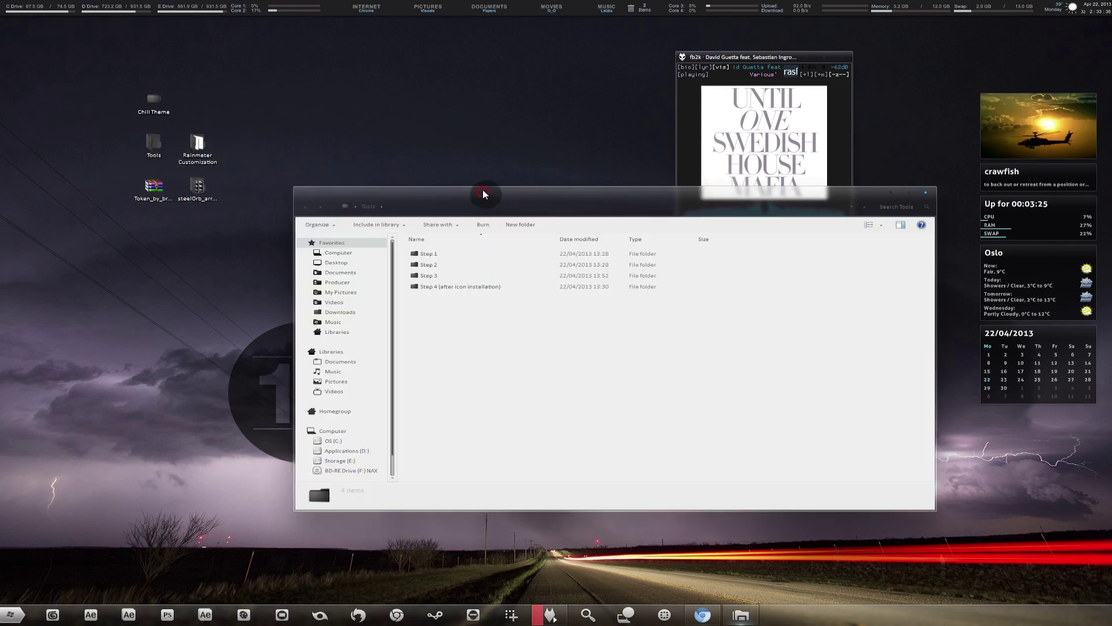
double_click(433, 226)
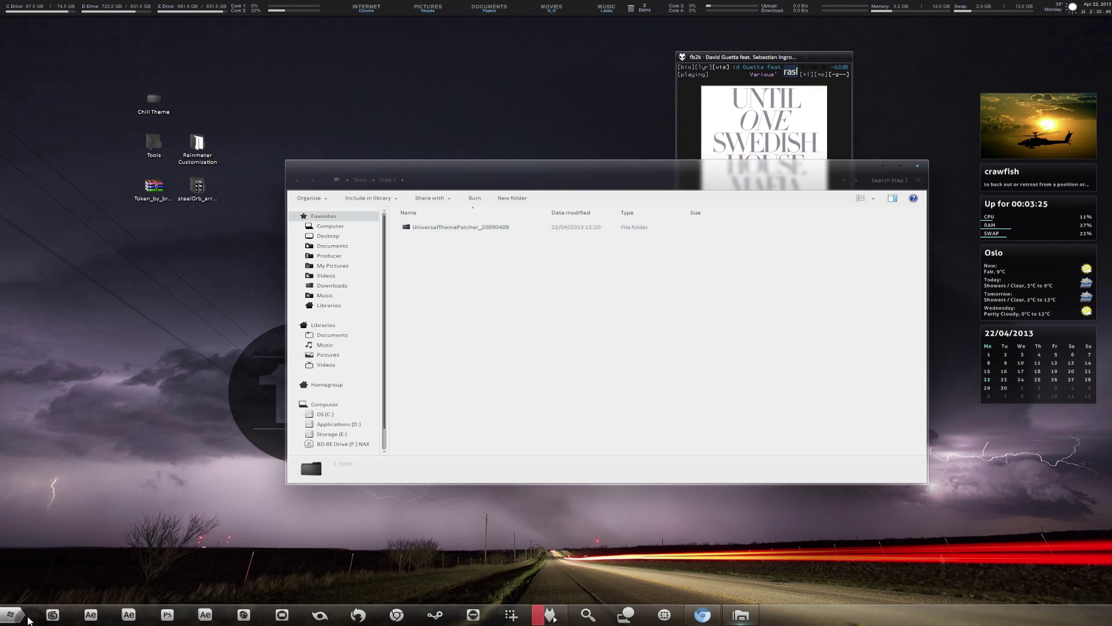
- Check the User Account Control notification level in the user account settings, leaving without saving
click(10, 614)
click(172, 490)
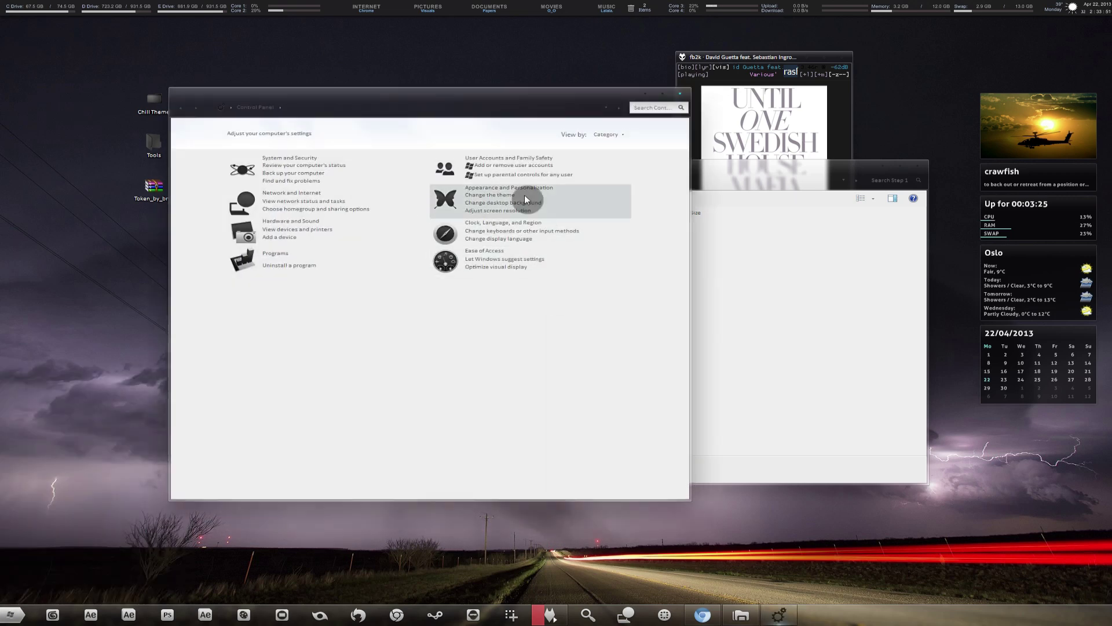
click(519, 158)
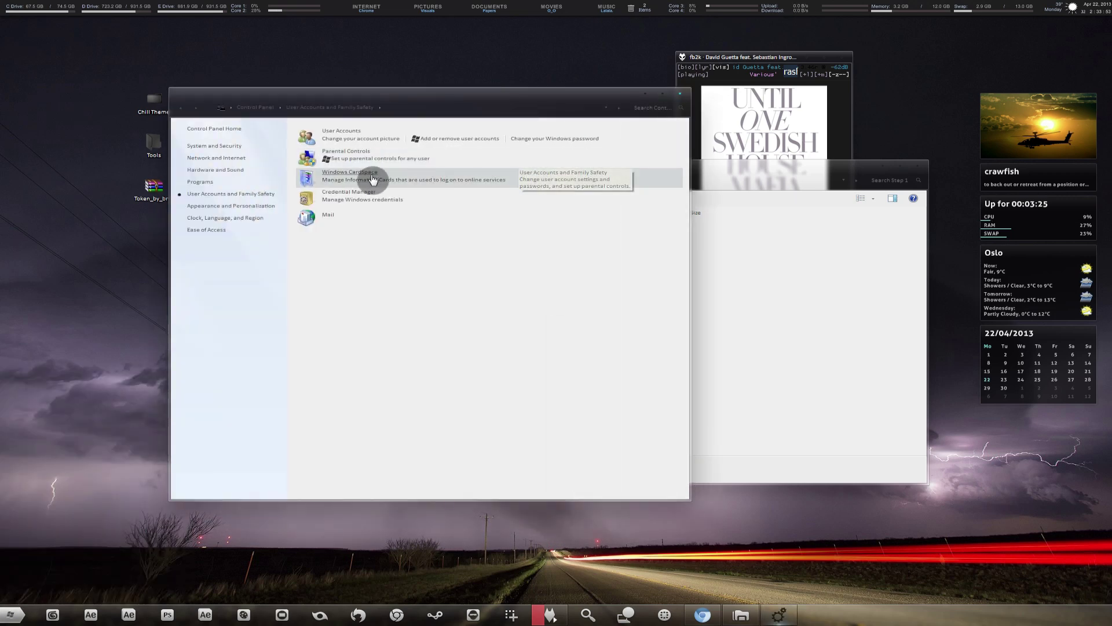
click(350, 128)
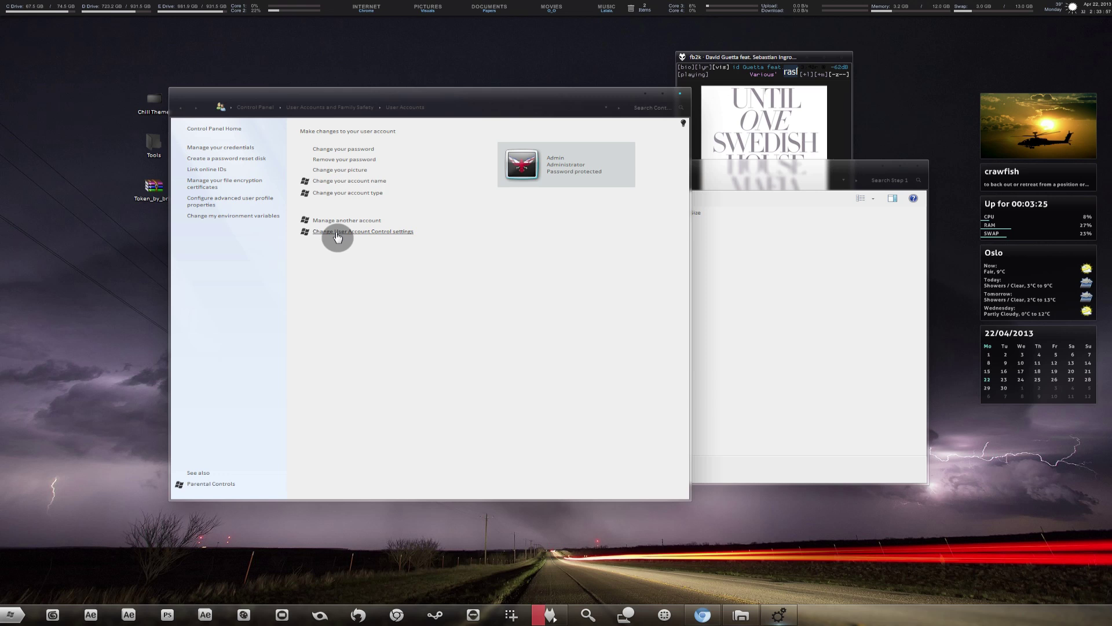
click(338, 237)
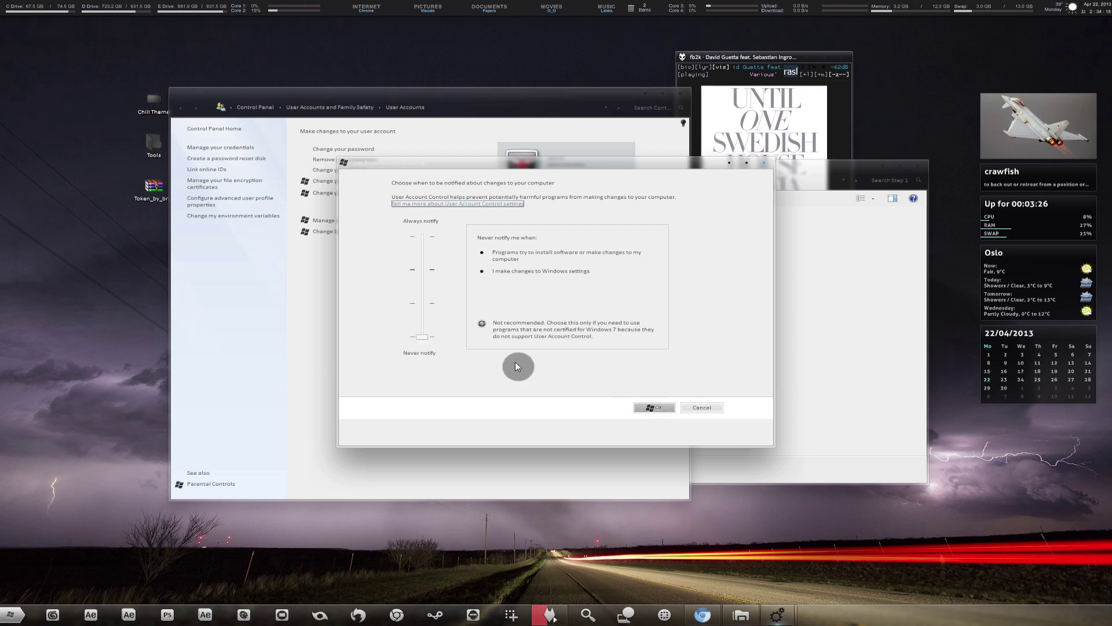
click(698, 408)
click(681, 94)
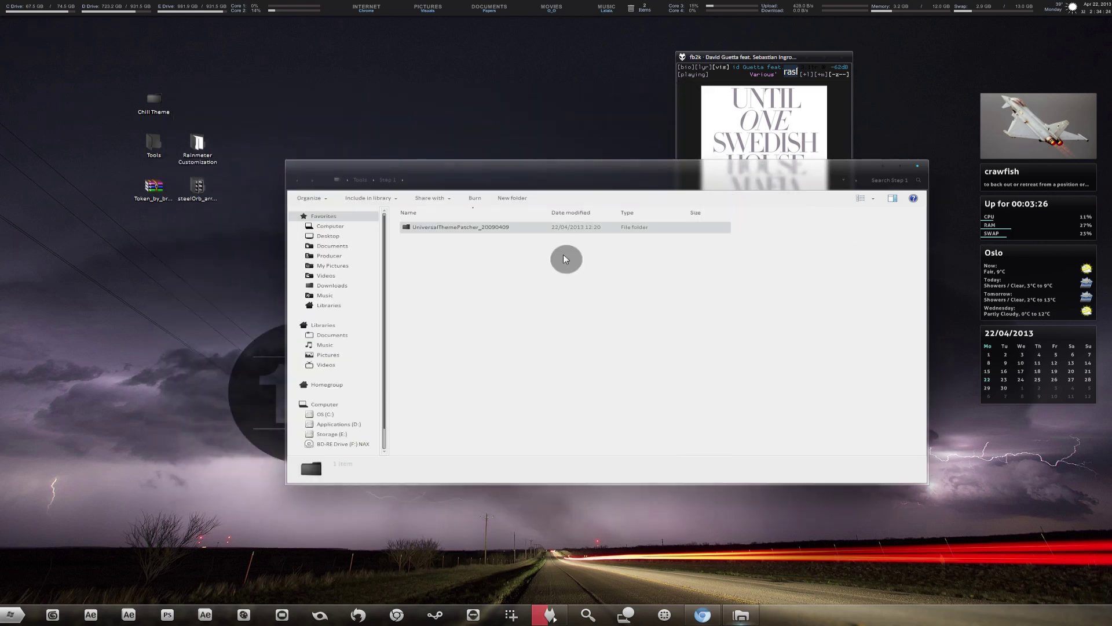
- Open the UniversalThemePatcher_20090409 folder inside Step 1
double_click(482, 229)
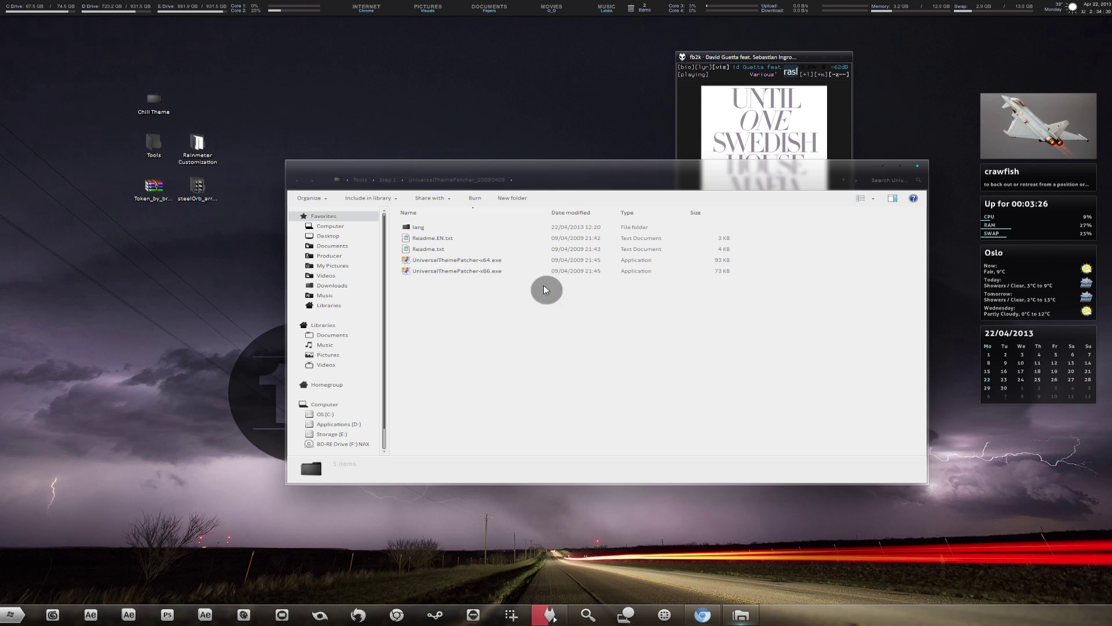
click(483, 261)
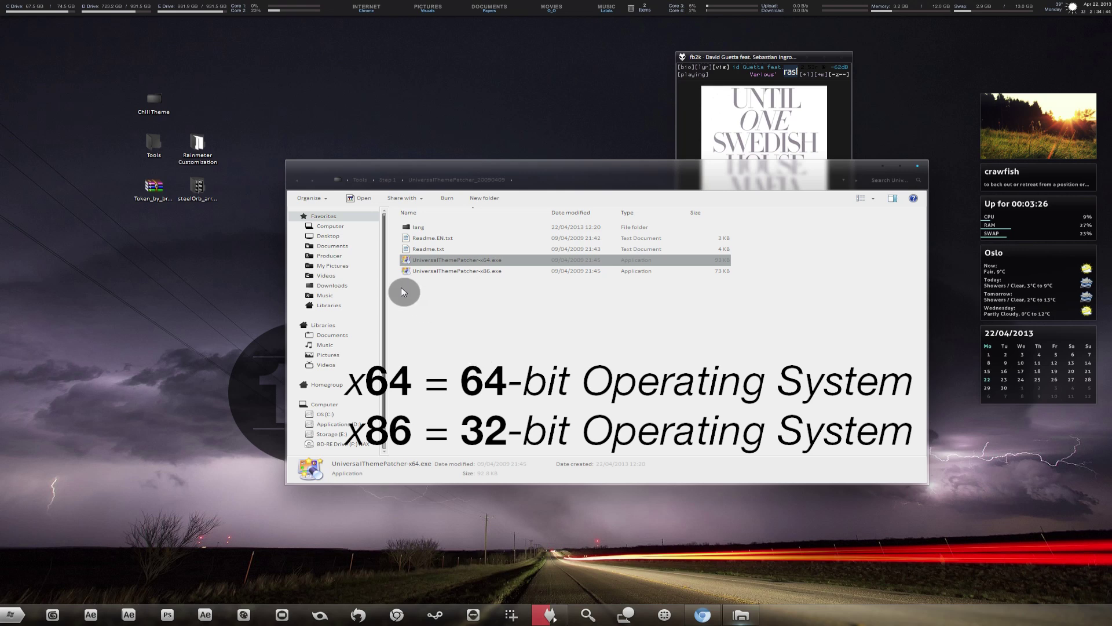
click(464, 312)
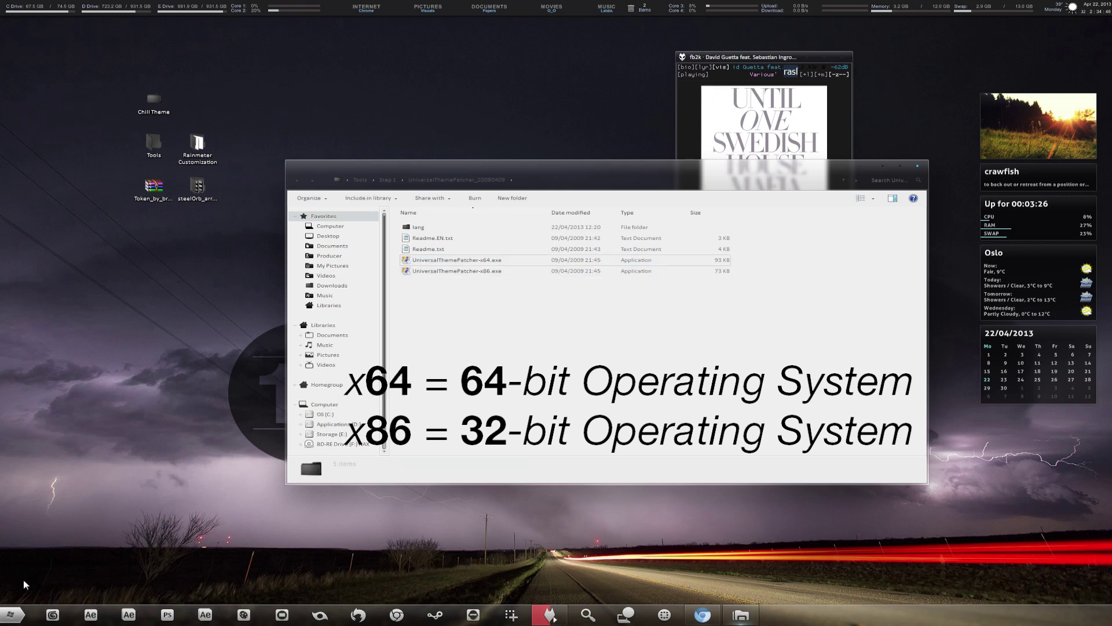
- Check the system type in the computer's properties and close the System window
click(12, 615)
right_click(162, 467)
click(223, 575)
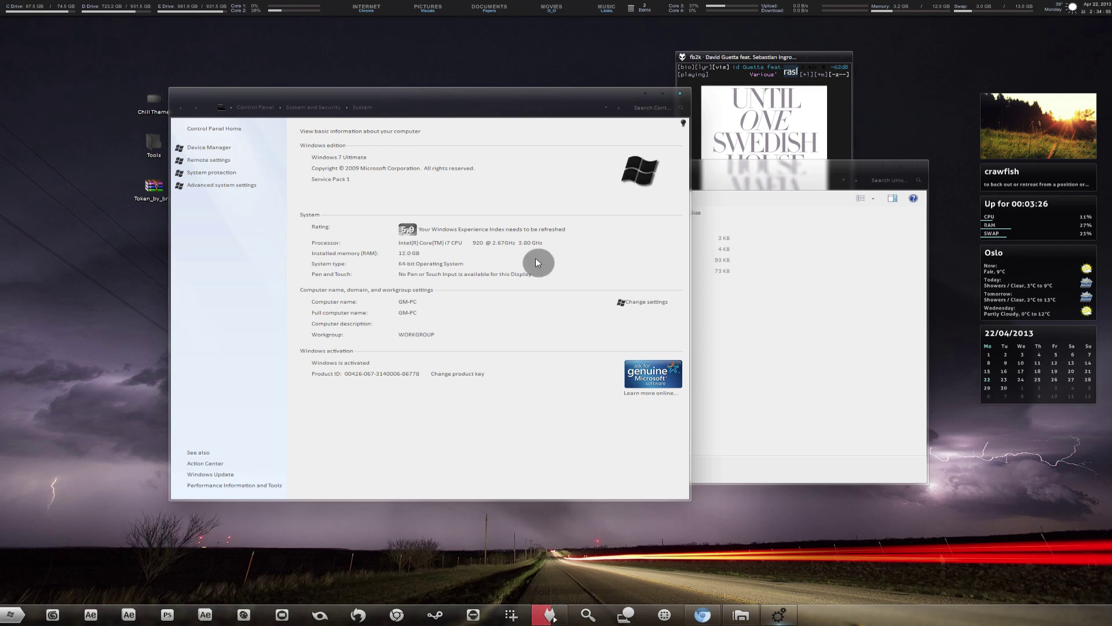
click(681, 93)
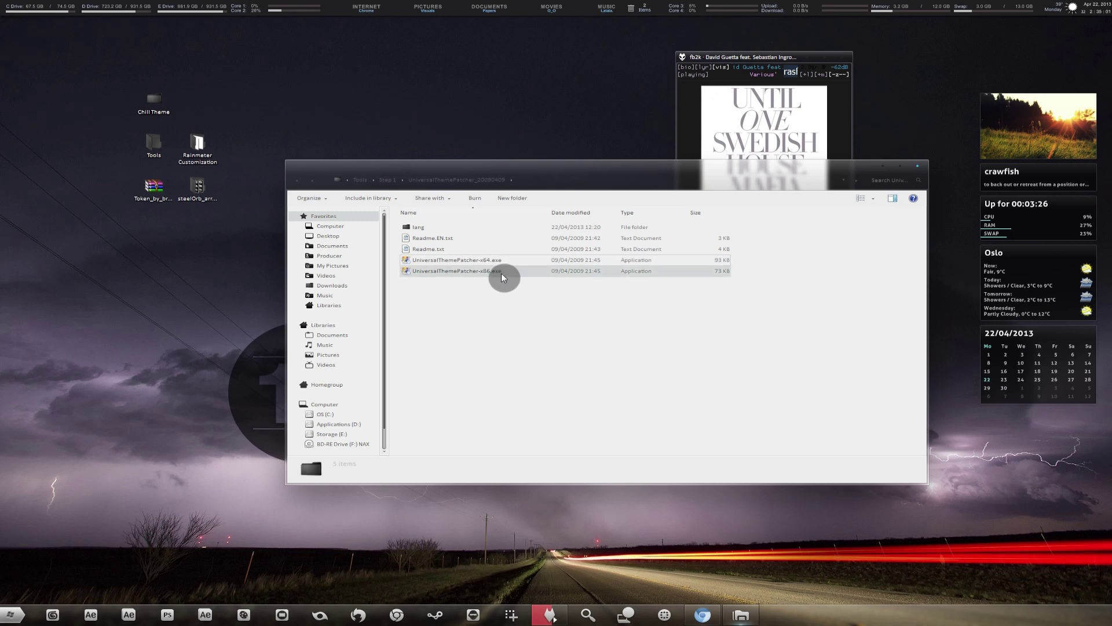
- Run UniversalThemePatcher-x64.exe as administrator with English as the interface language
click(451, 272)
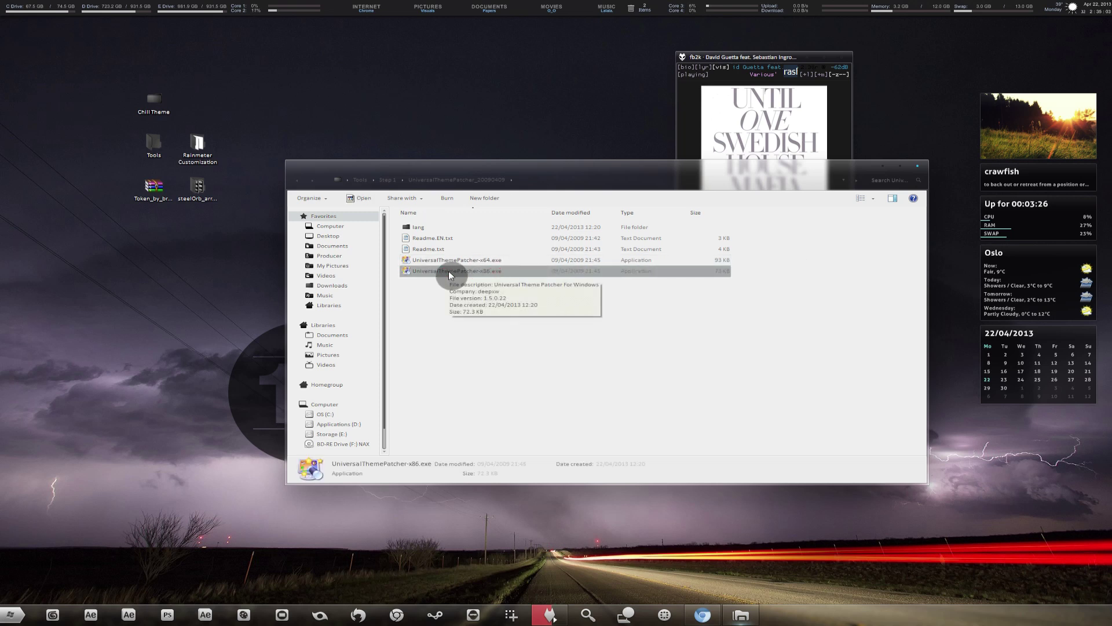
click(489, 263)
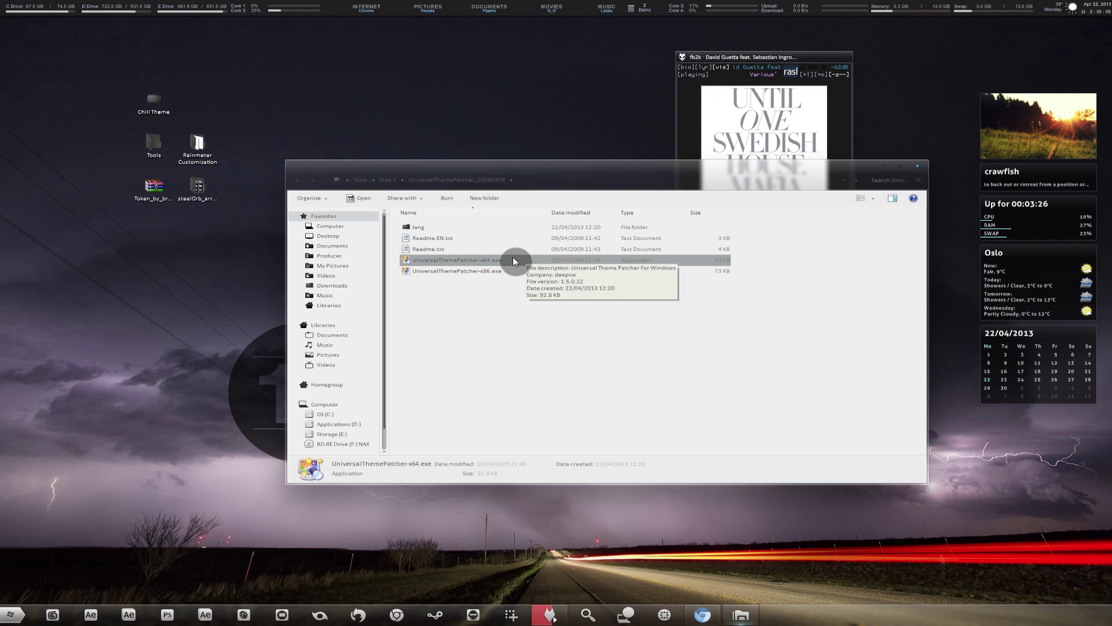
right_click(512, 261)
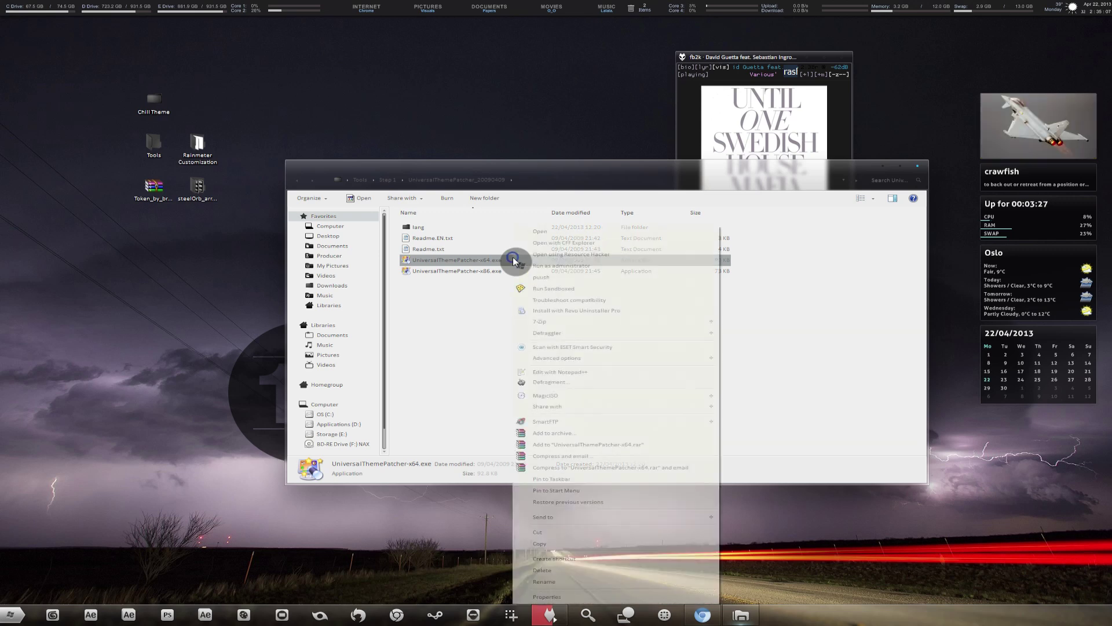
click(588, 266)
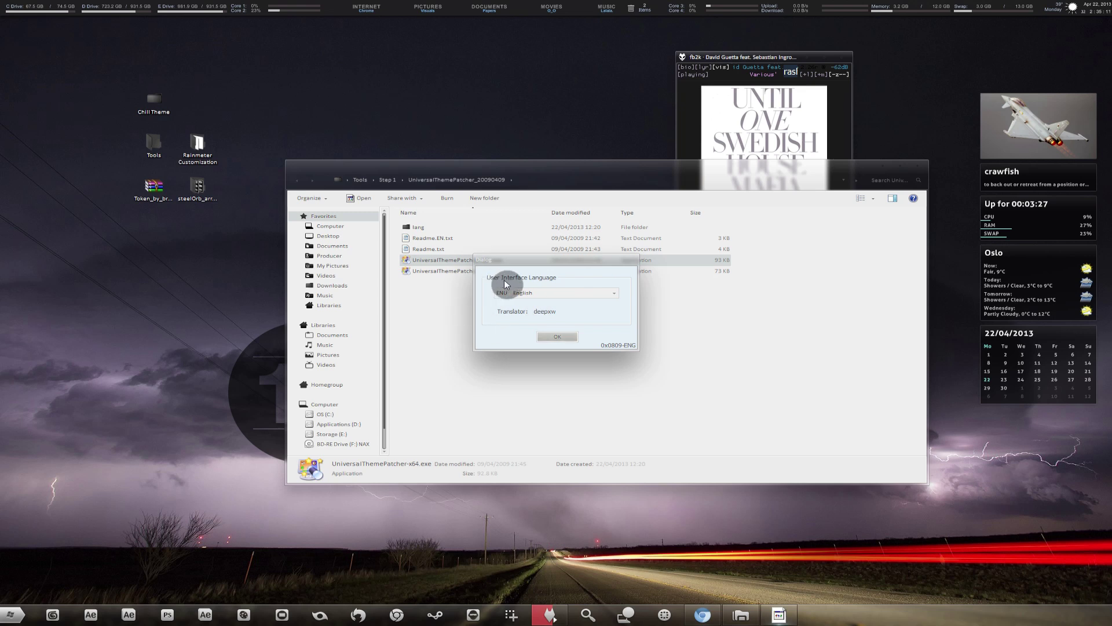
click(566, 333)
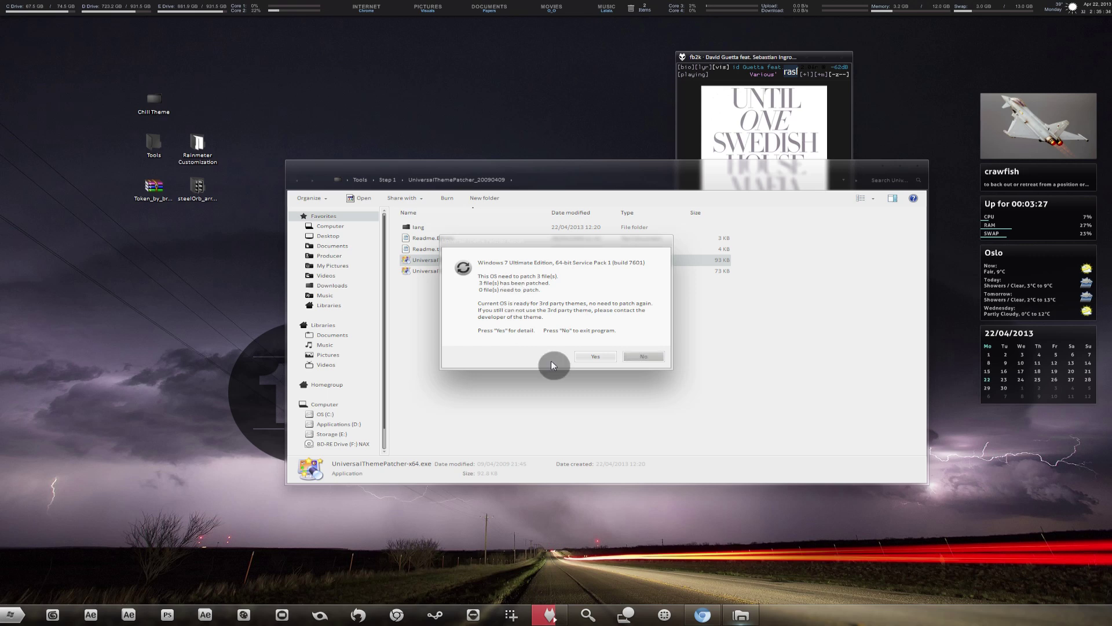
- Examine the patch details for themeservice.dll, themeui.dll and uxtheme.dll, and close the patcher
click(600, 358)
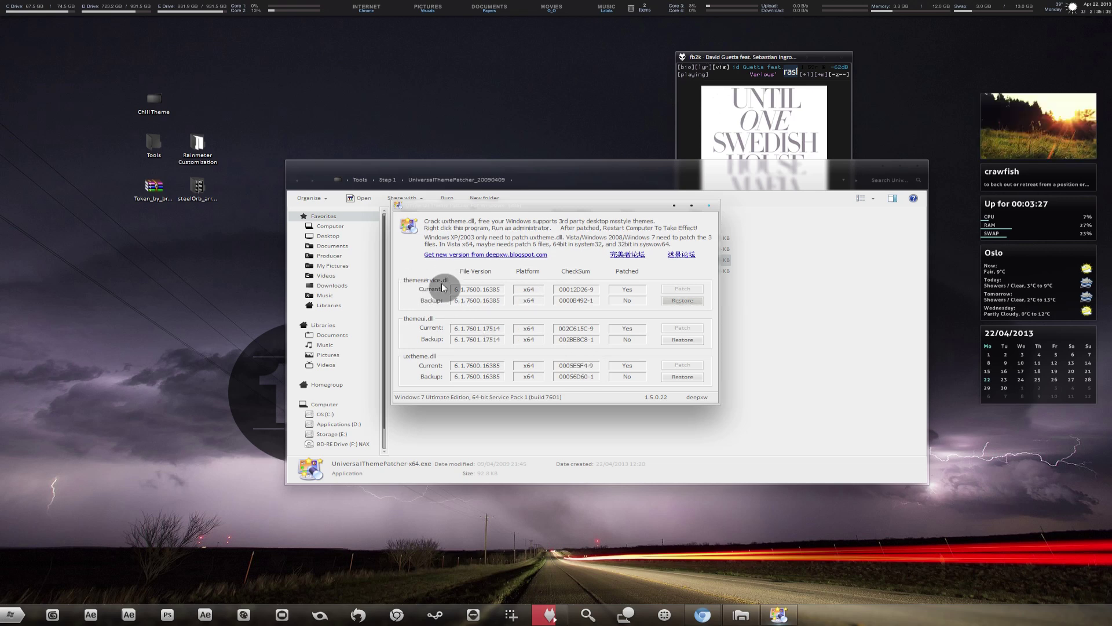
click(678, 289)
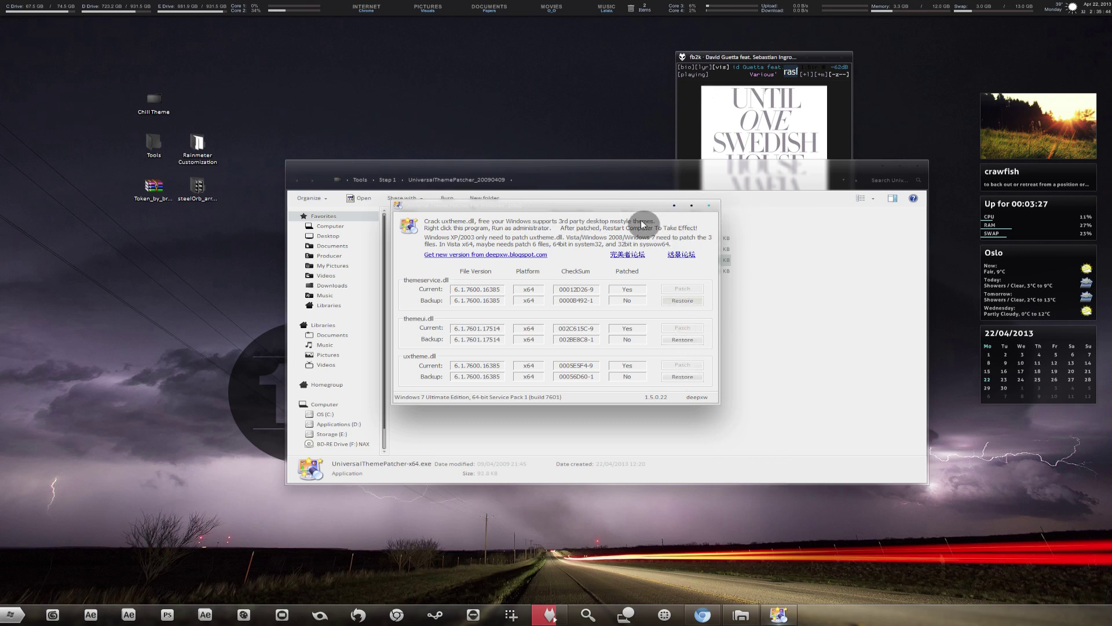
click(709, 206)
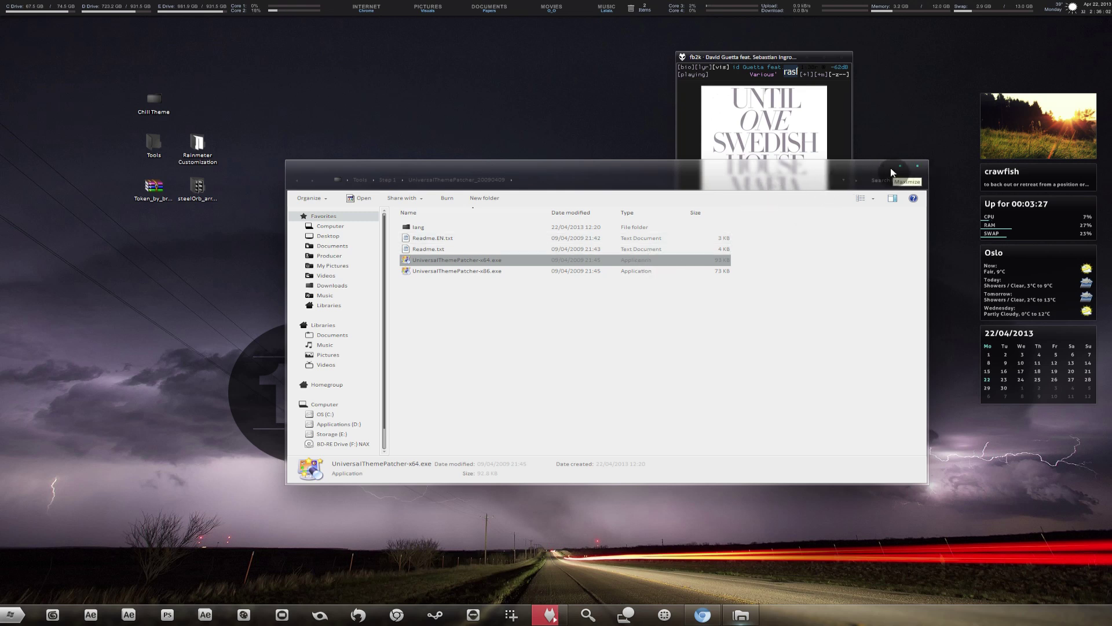
- Go back to the Tools folder and open the Take Ownership folder inside Step 2
click(364, 180)
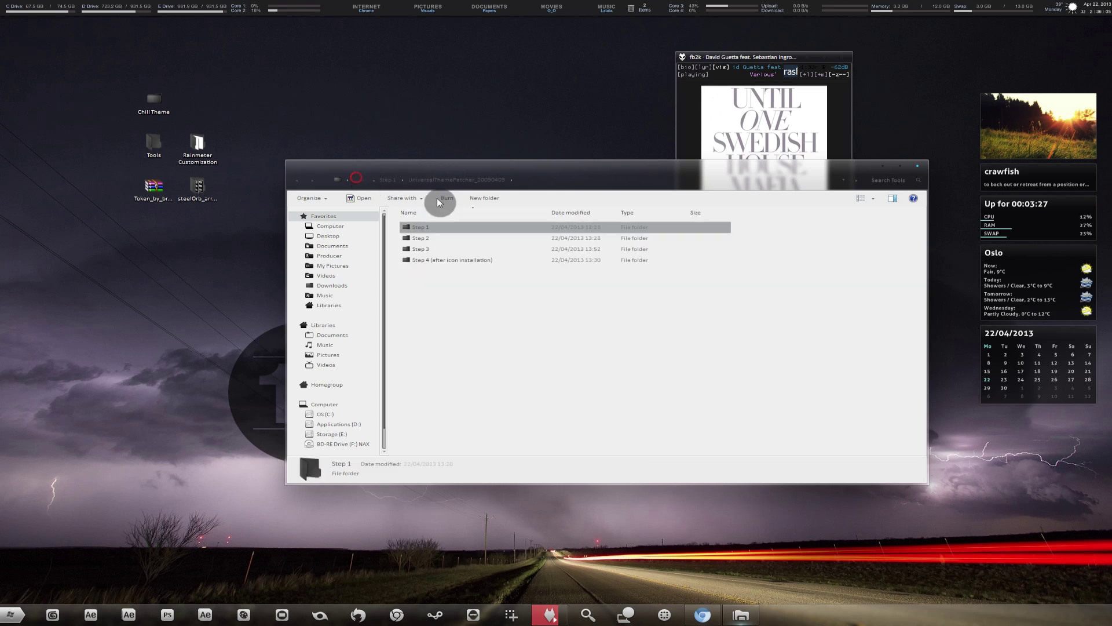
double_click(488, 237)
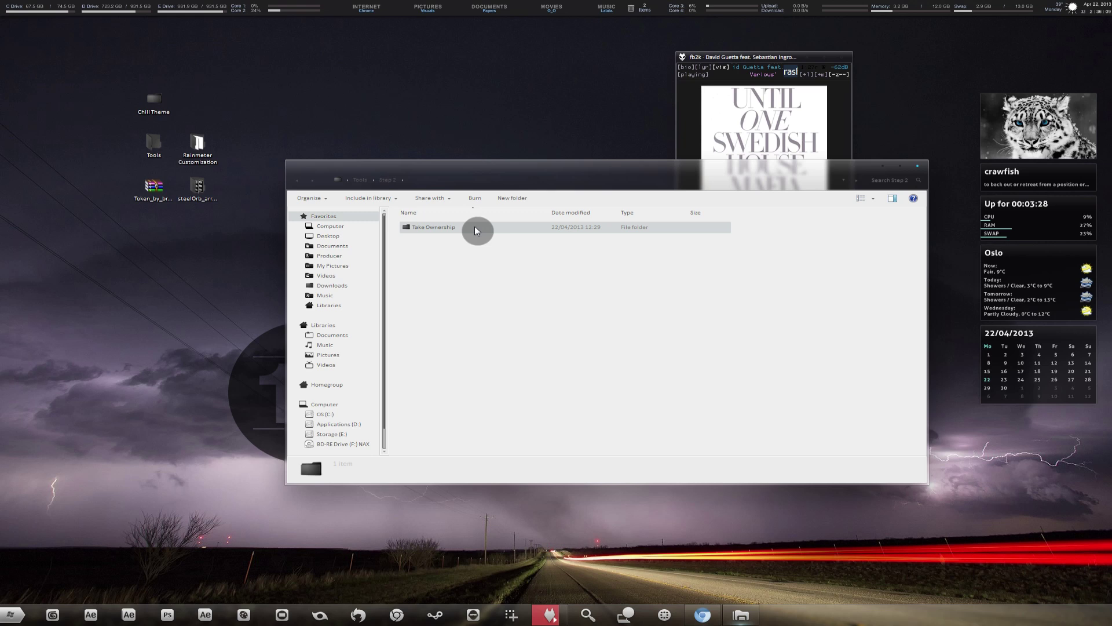
double_click(474, 227)
click(473, 229)
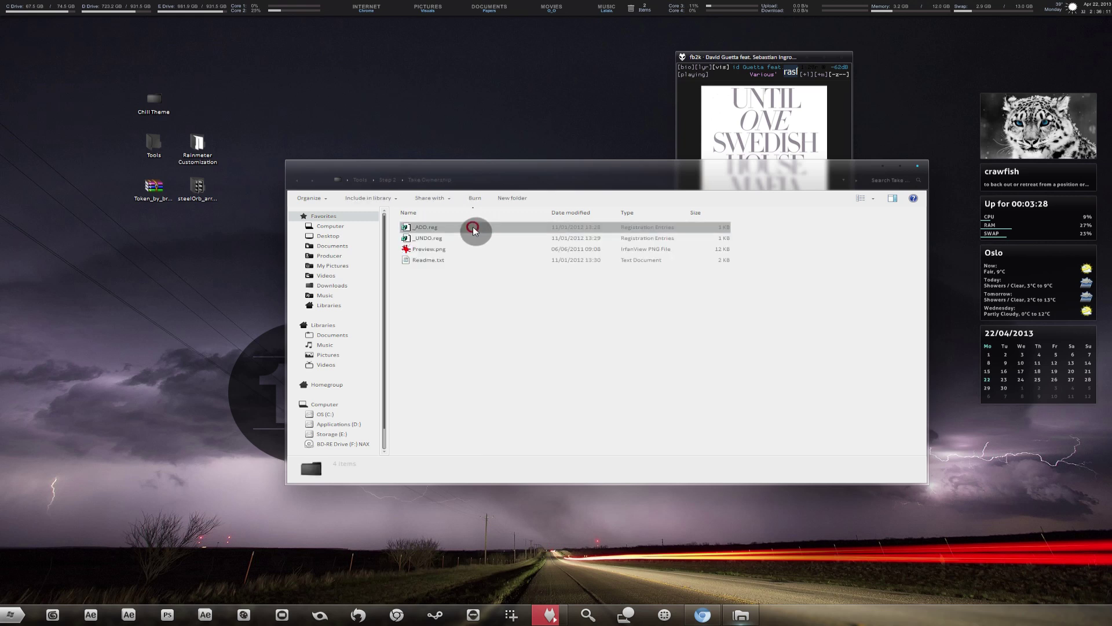
- Merge _ADD.reg from the Take Ownership folder into the registry and close the folder window
click(457, 237)
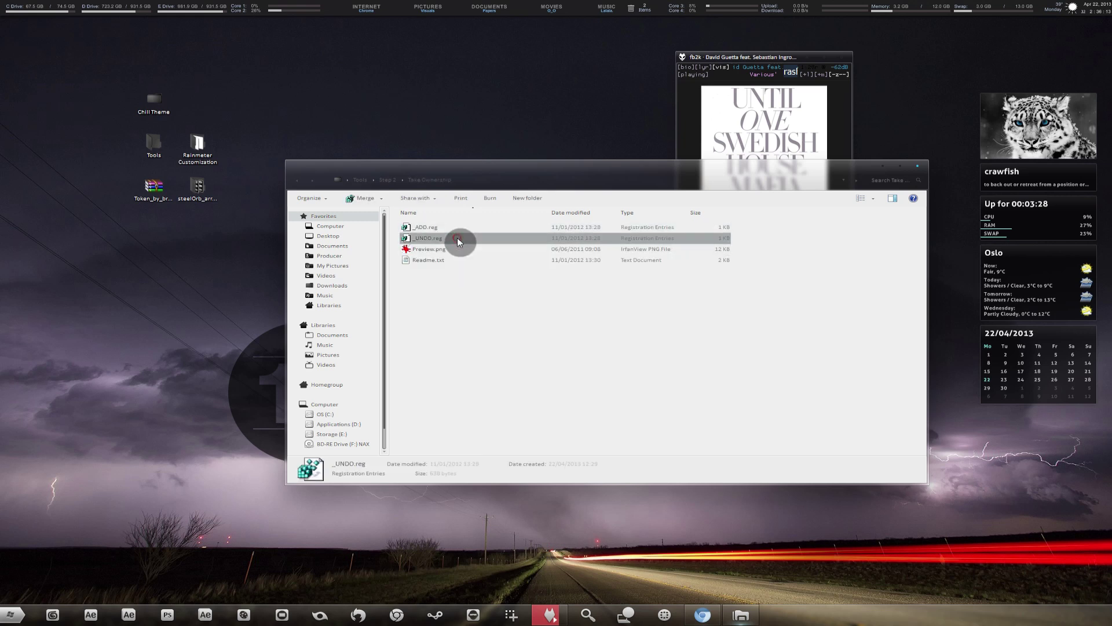
click(454, 226)
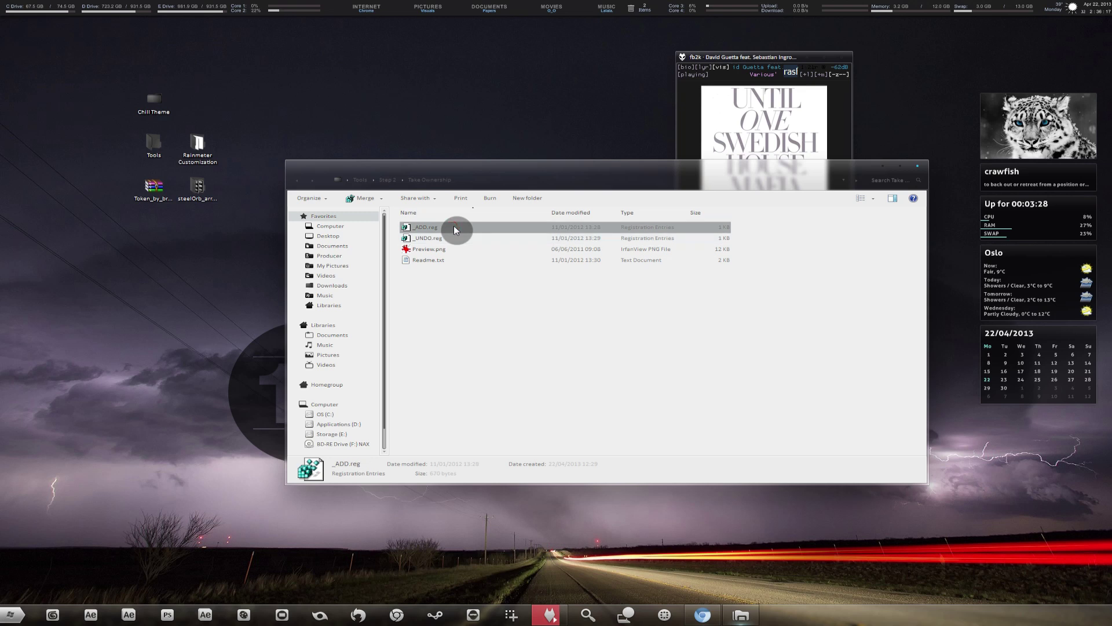
right_click(453, 227)
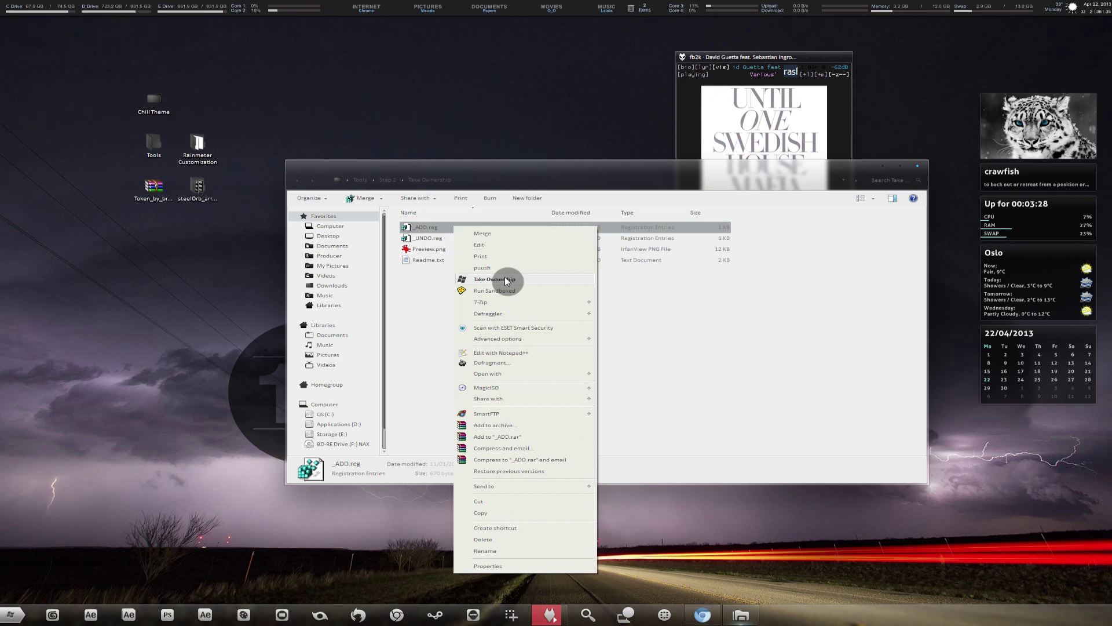
click(484, 231)
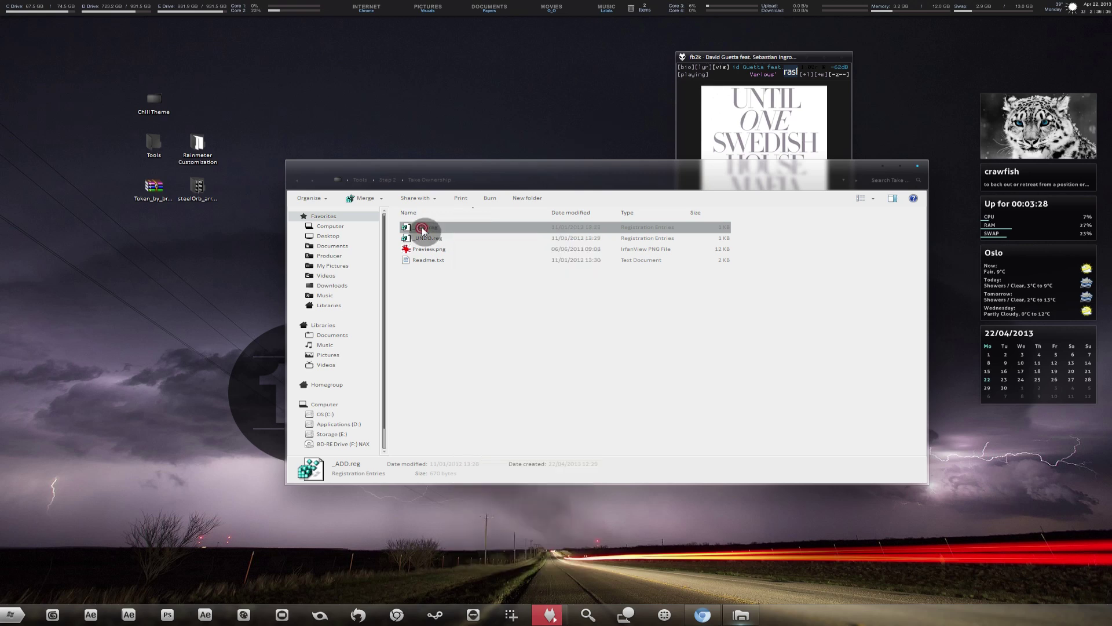
click(644, 319)
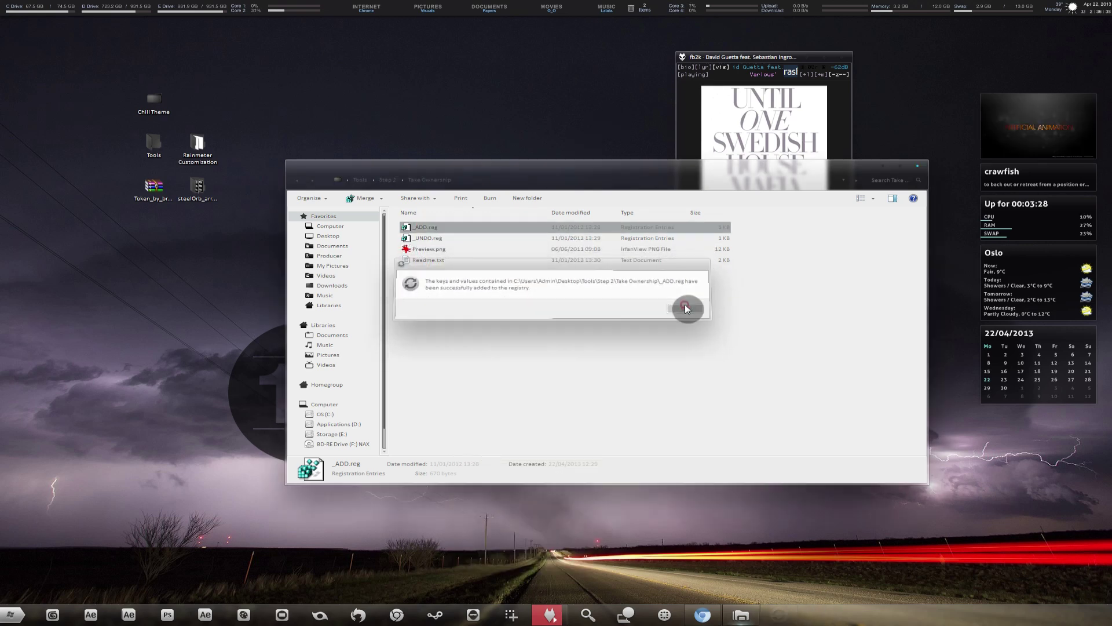
click(686, 307)
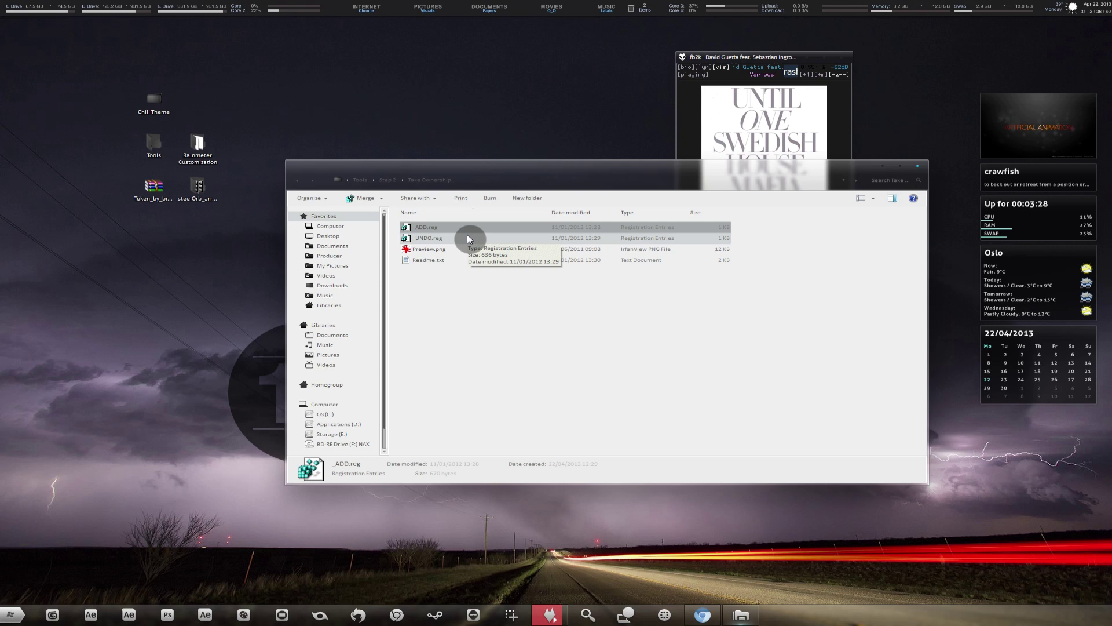
click(424, 239)
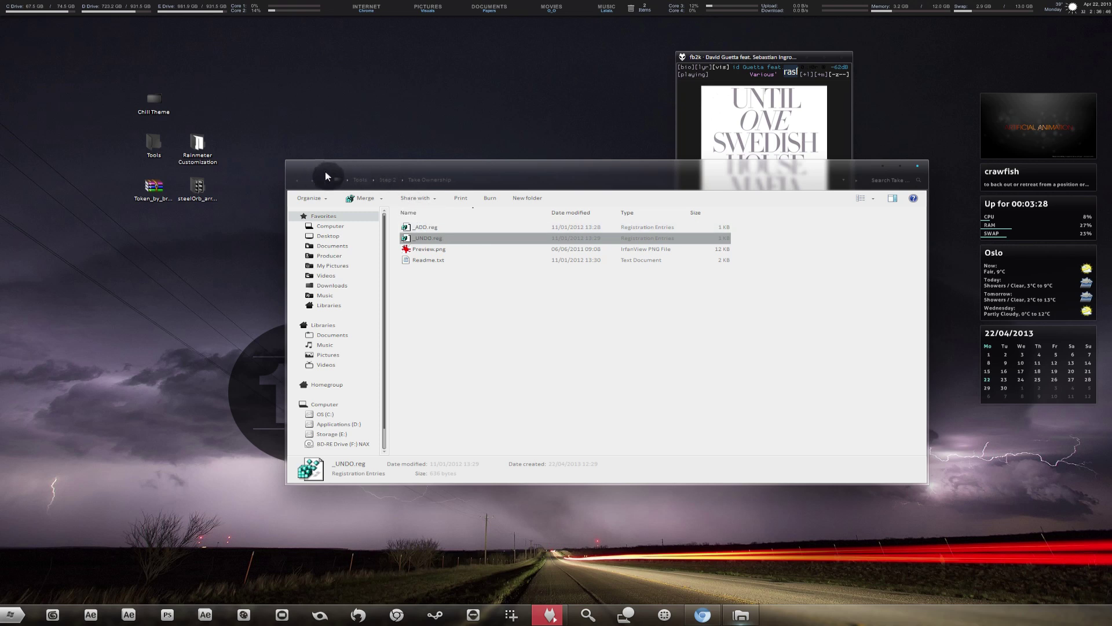
click(918, 166)
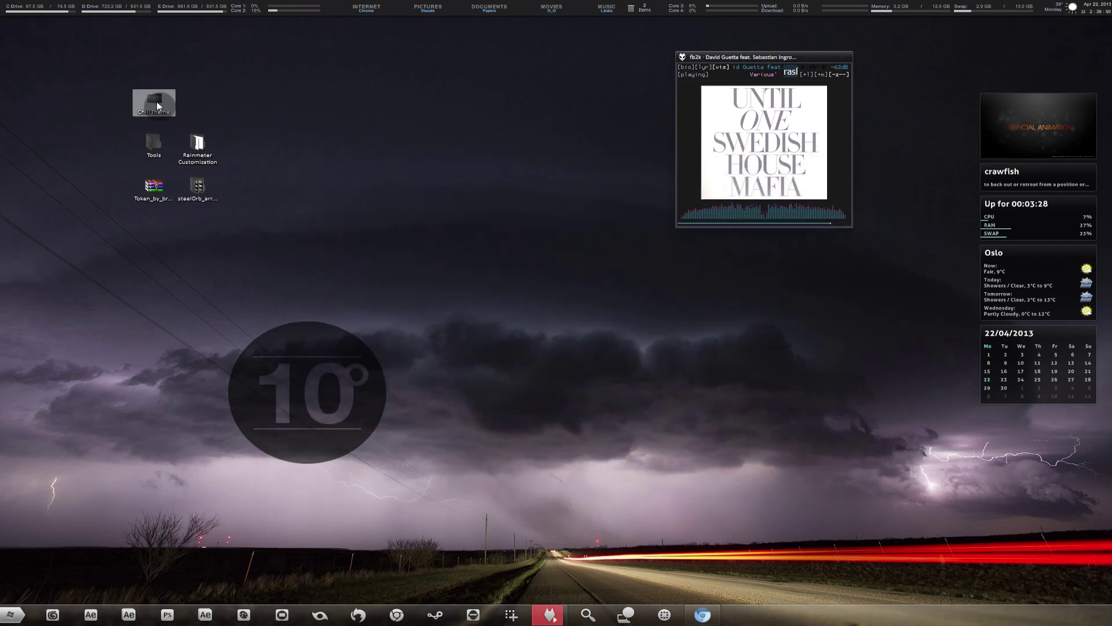
- Open the ChillVS folder inside Chill Theme, narrow its window and place it on the desktop's right side
double_click(157, 109)
drag(409, 173, 300, 187)
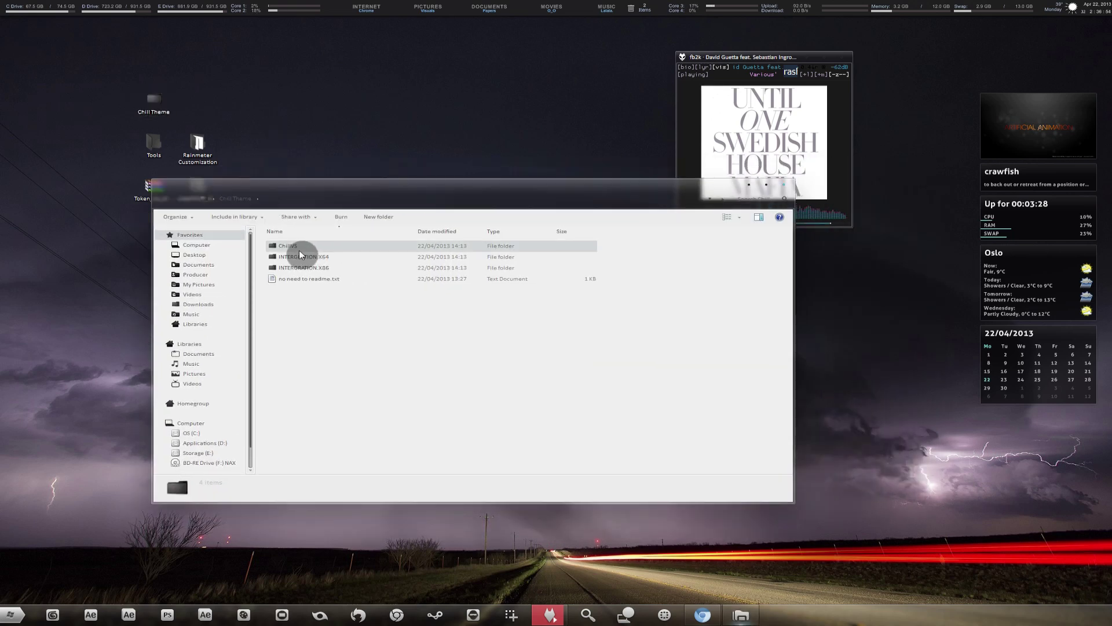
double_click(299, 249)
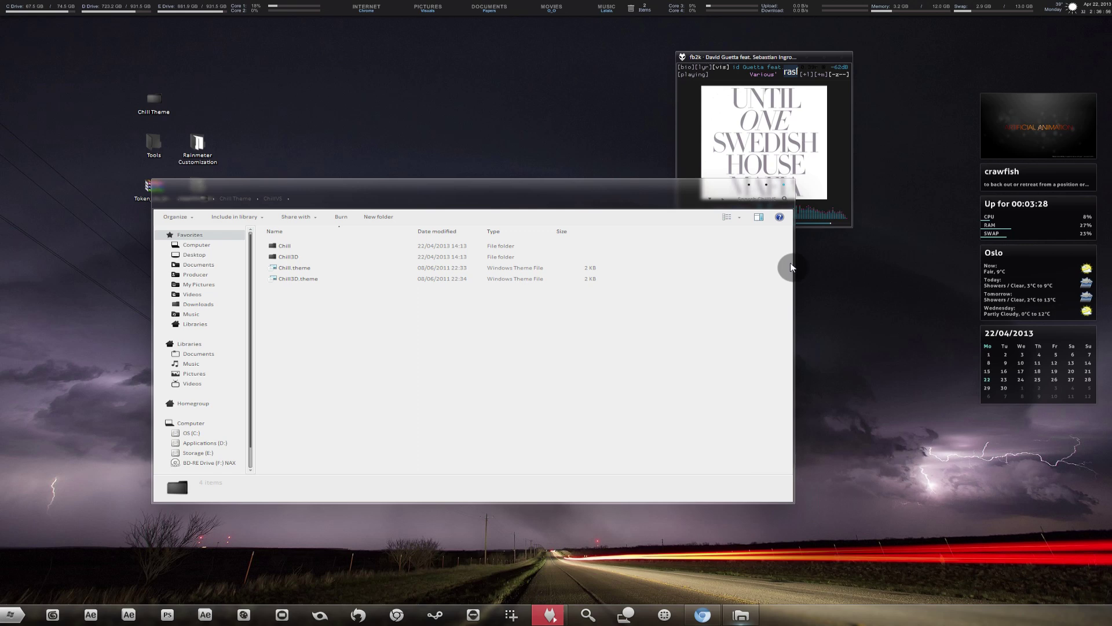
drag(794, 262, 623, 260)
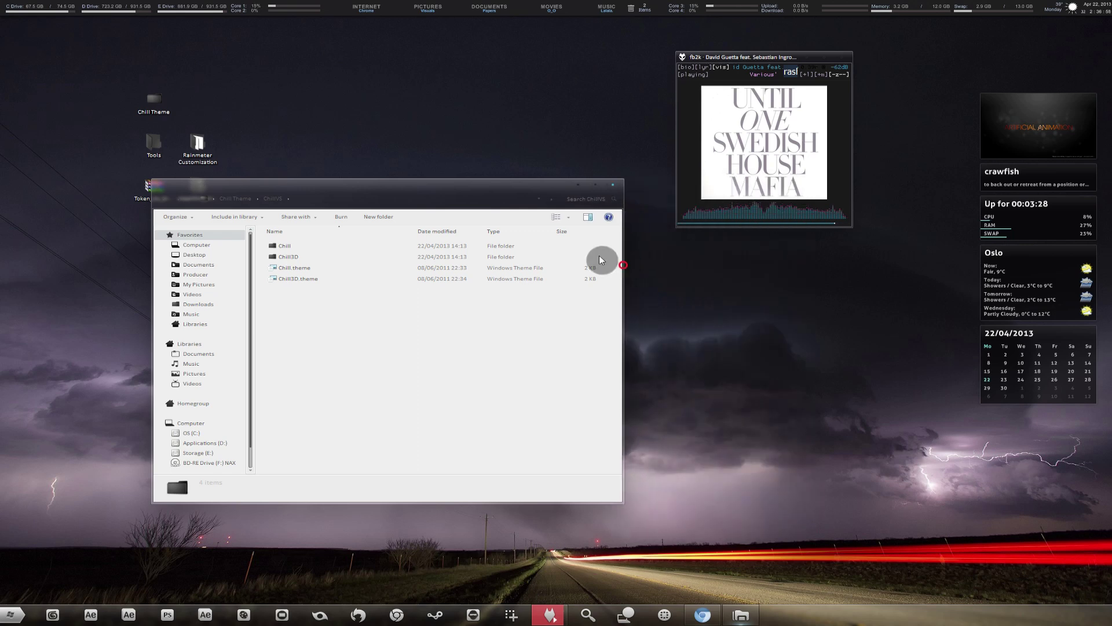
drag(451, 190, 953, 179)
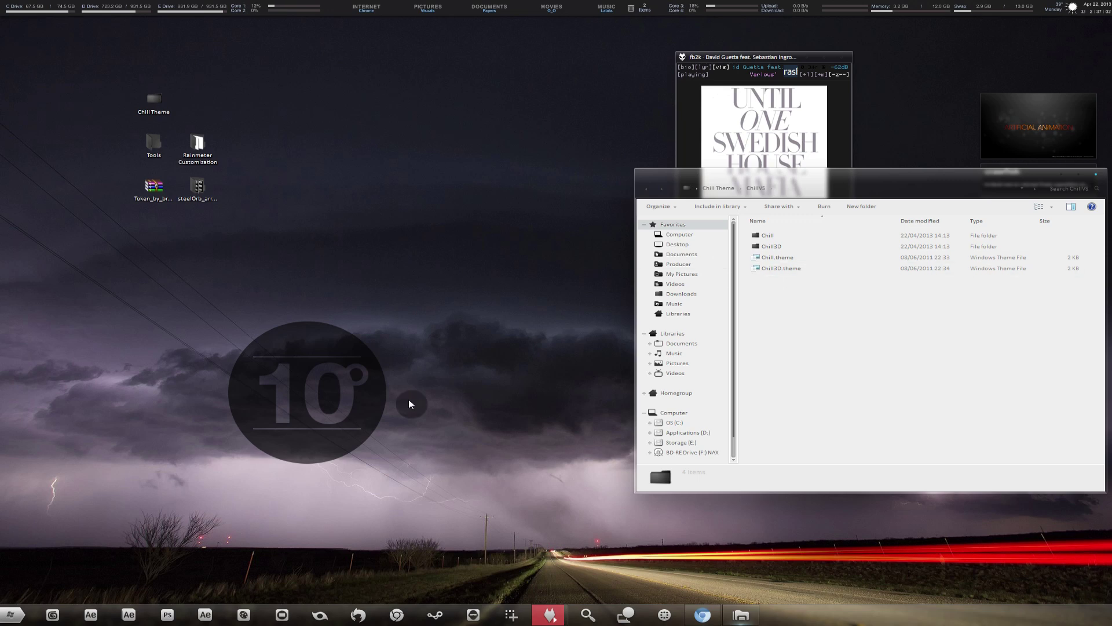
- Open a Computer window beside the ChillVS folder and browse it to C:\Windows\Resources\Themes
click(16, 609)
click(133, 471)
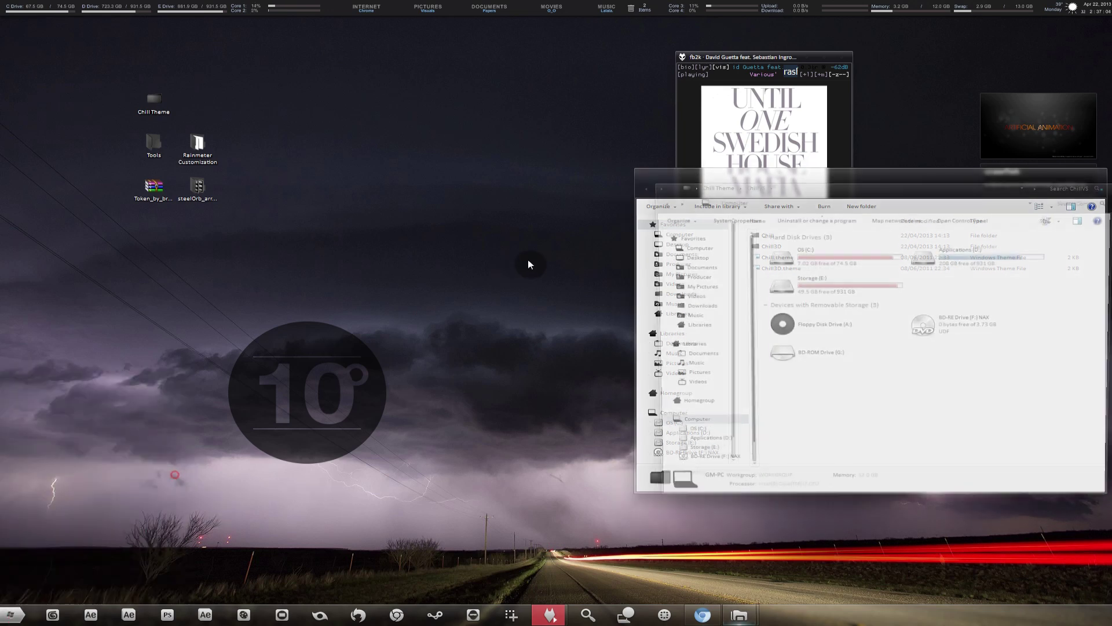
drag(346, 191, 288, 182)
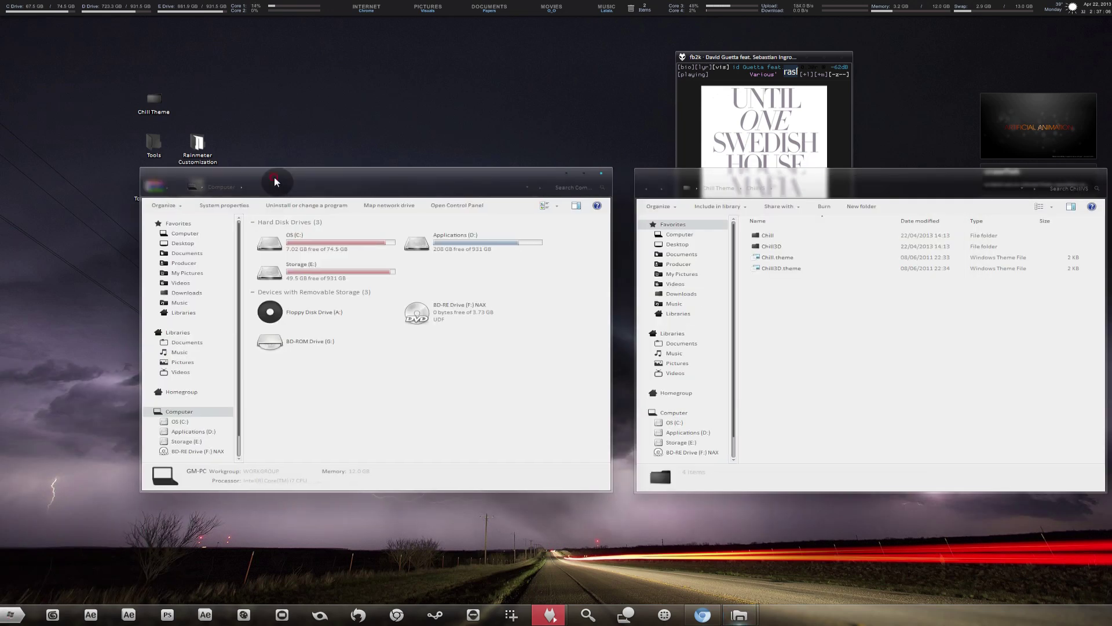
double_click(316, 241)
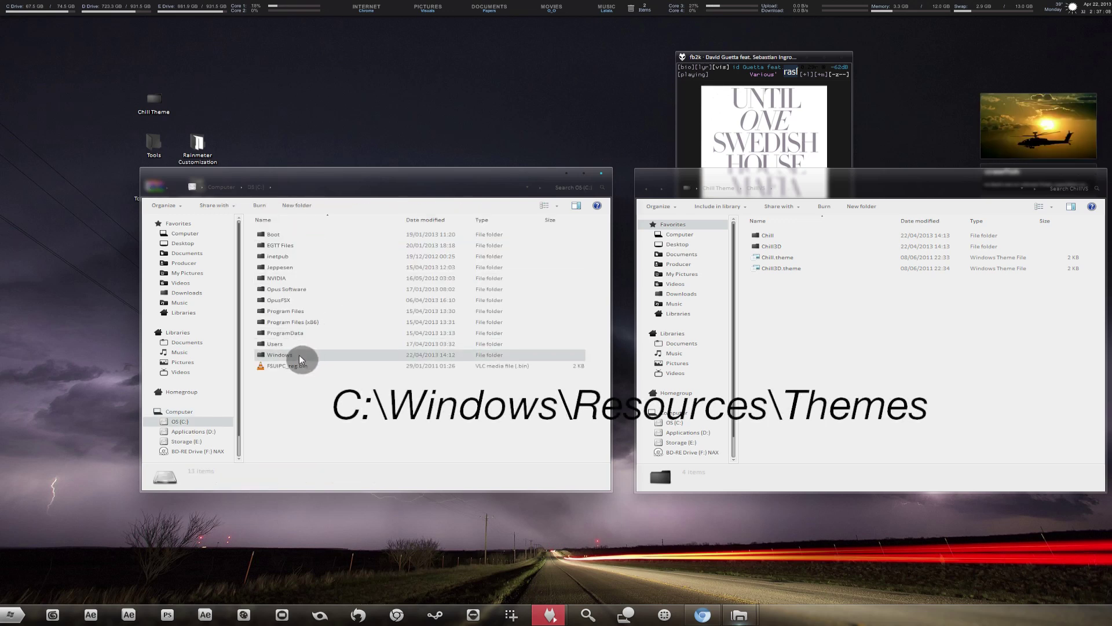
double_click(302, 357)
scroll(348, 296, down, 20)
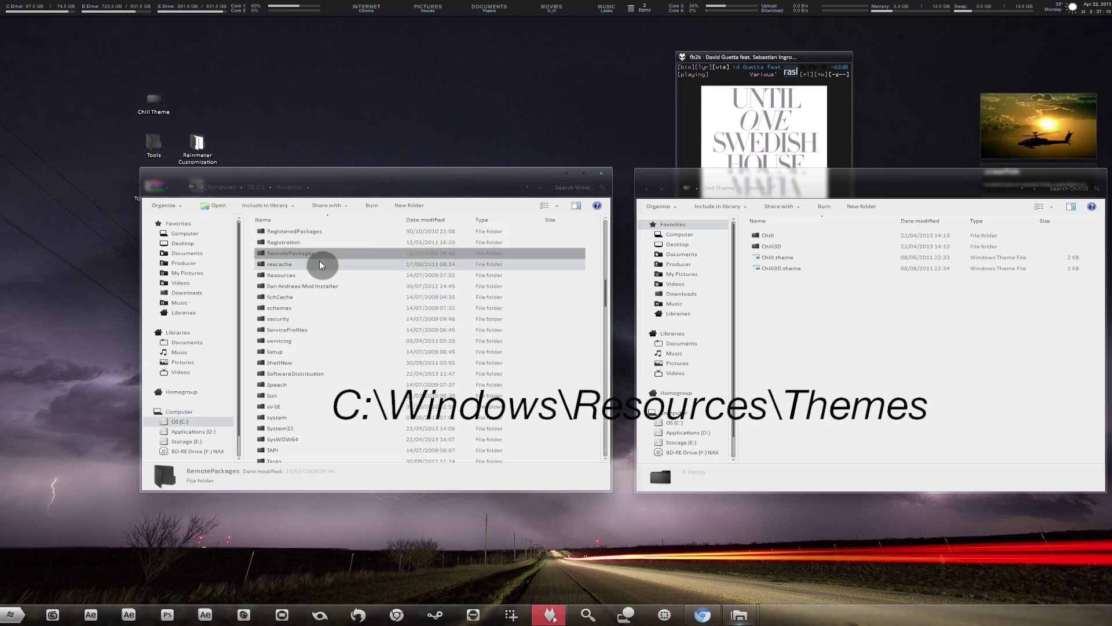
click(308, 275)
double_click(288, 277)
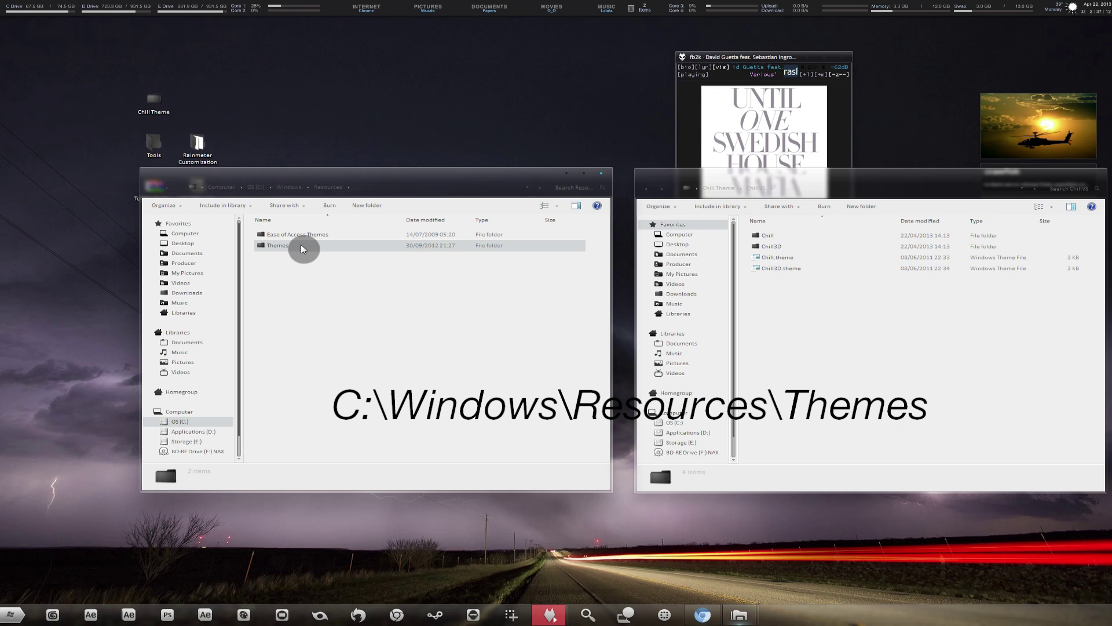
double_click(301, 248)
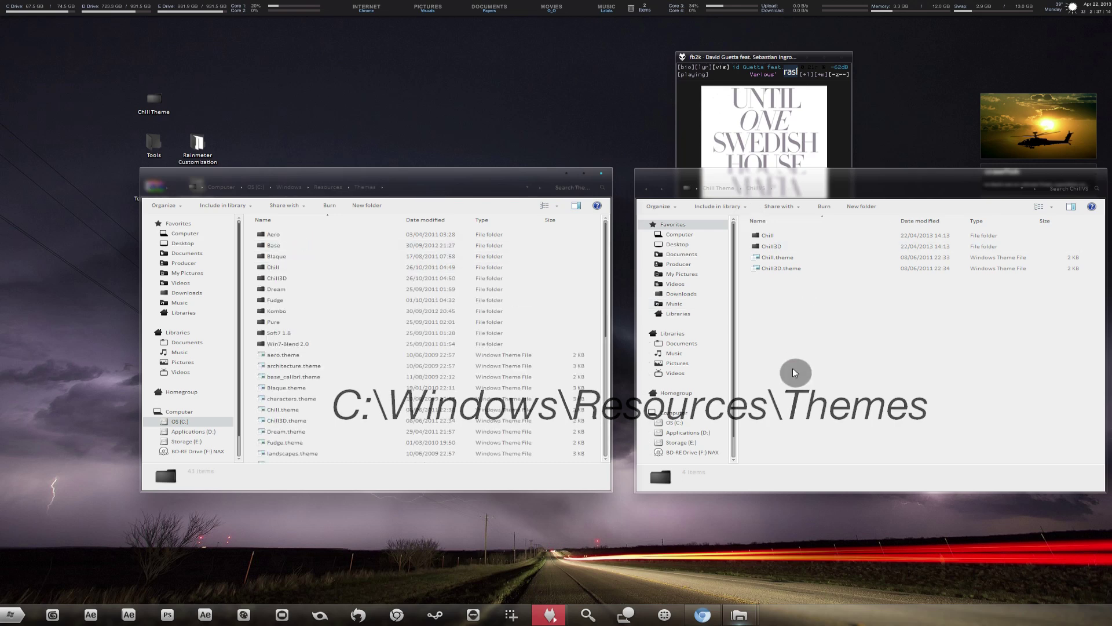
- Copy all four ChillVS items into the Themes folder, merging folders, replacing existing files and skipping the file that cannot be copied
drag(795, 372, 782, 218)
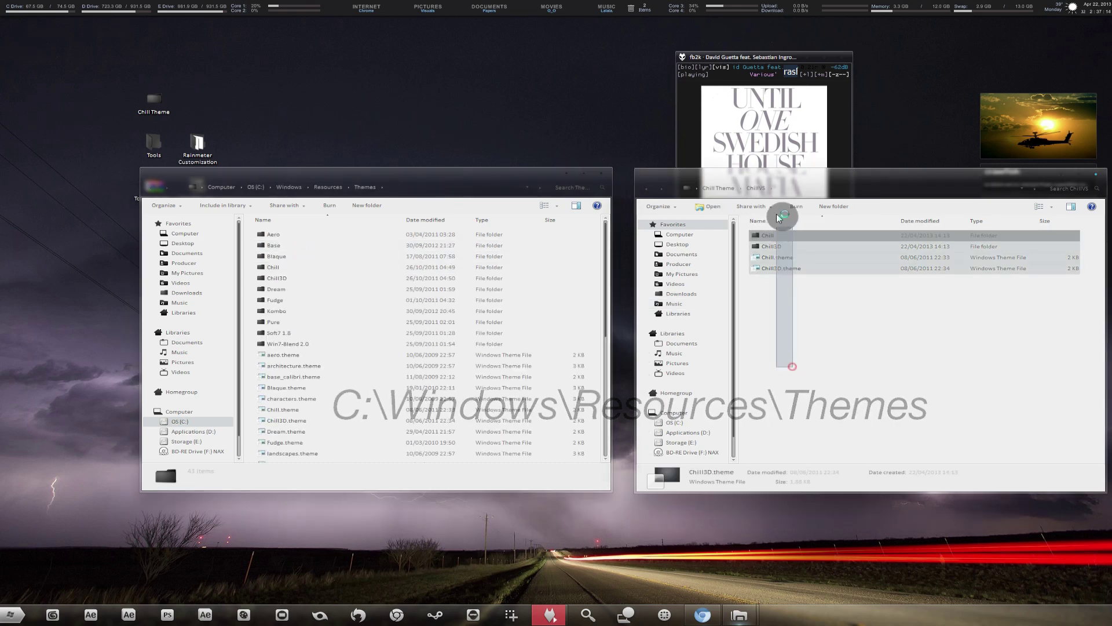
click(597, 267)
key(ctrl+v)
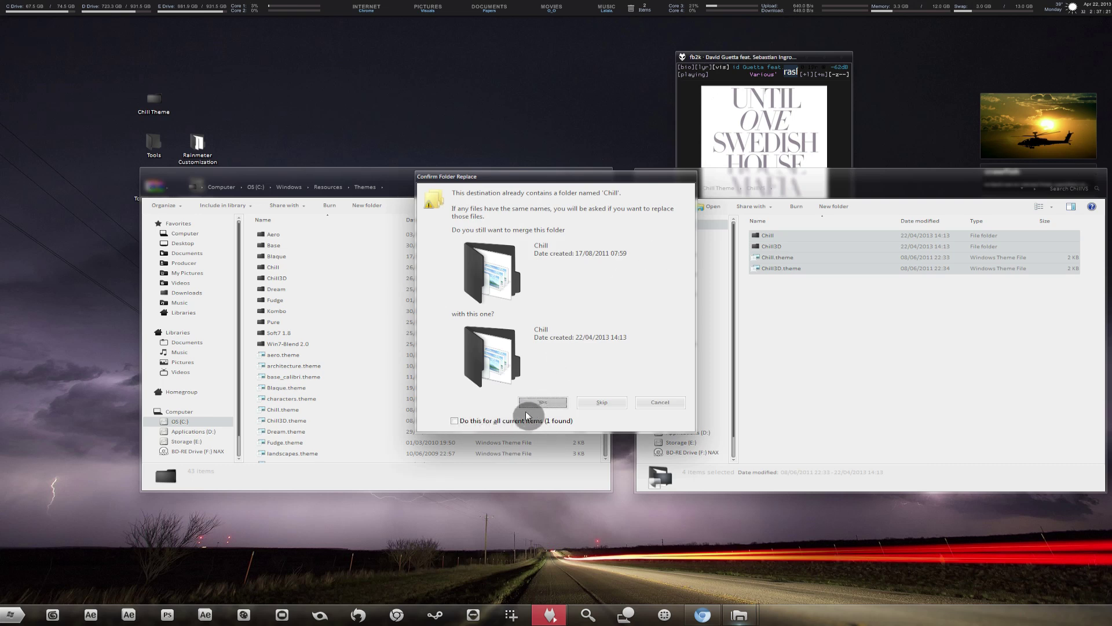
click(541, 403)
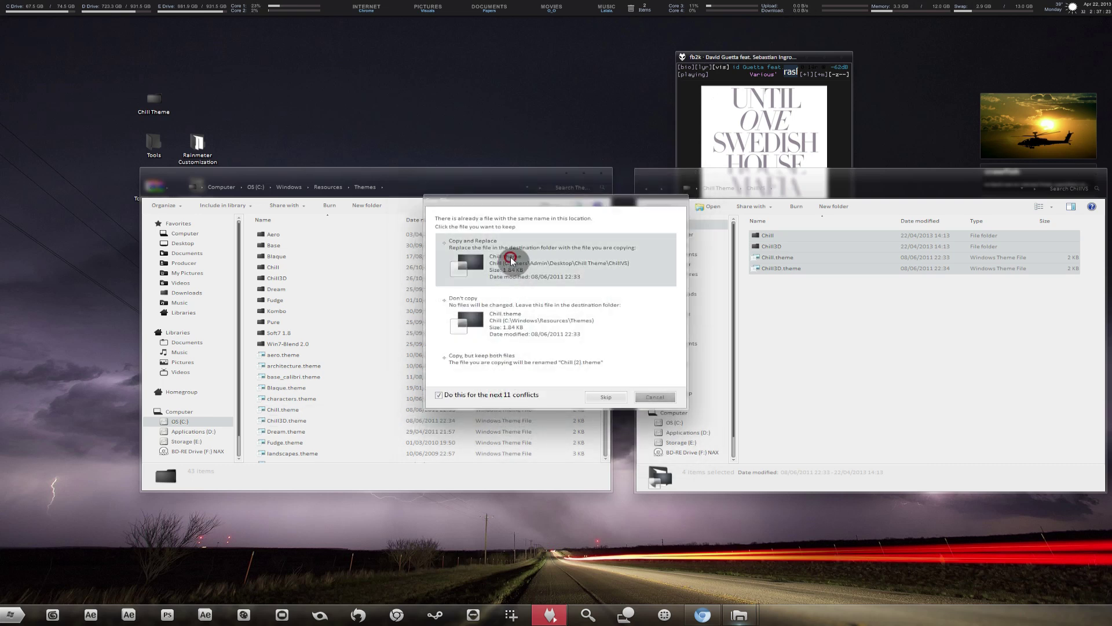
click(509, 255)
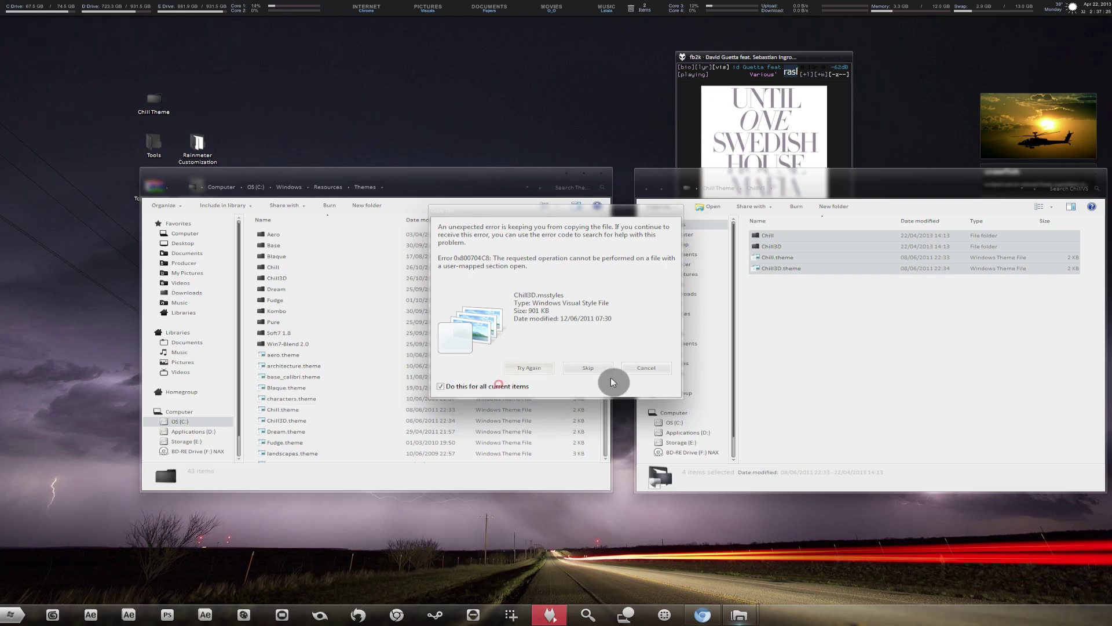
click(590, 369)
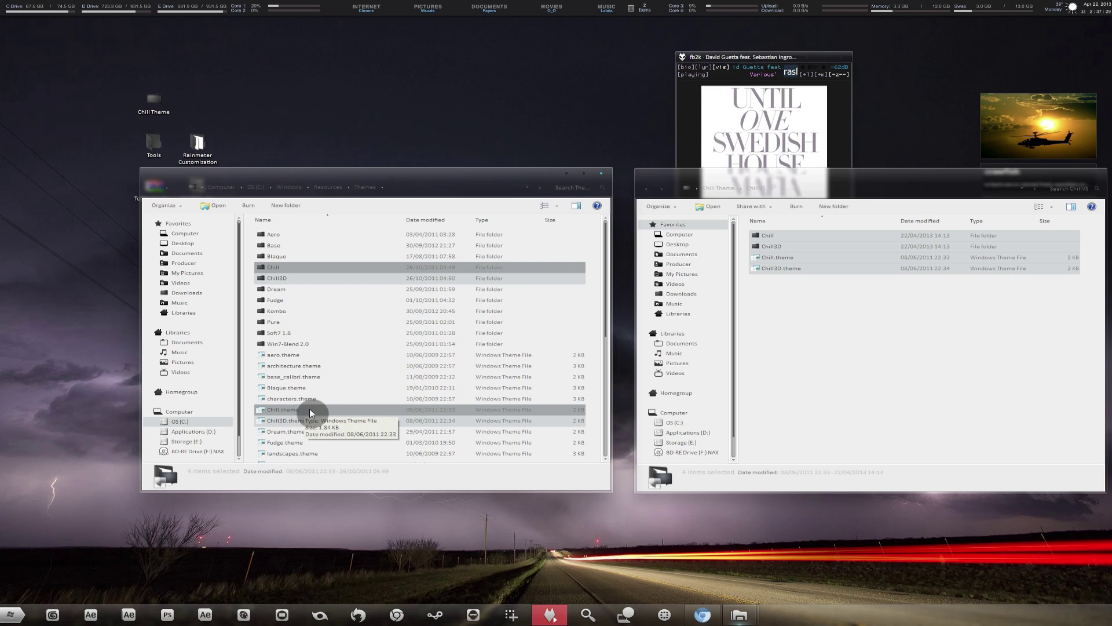
- Return the Themes window to Computer and the ChillVS window to Chill Theme, arranging both windows side by side
click(366, 242)
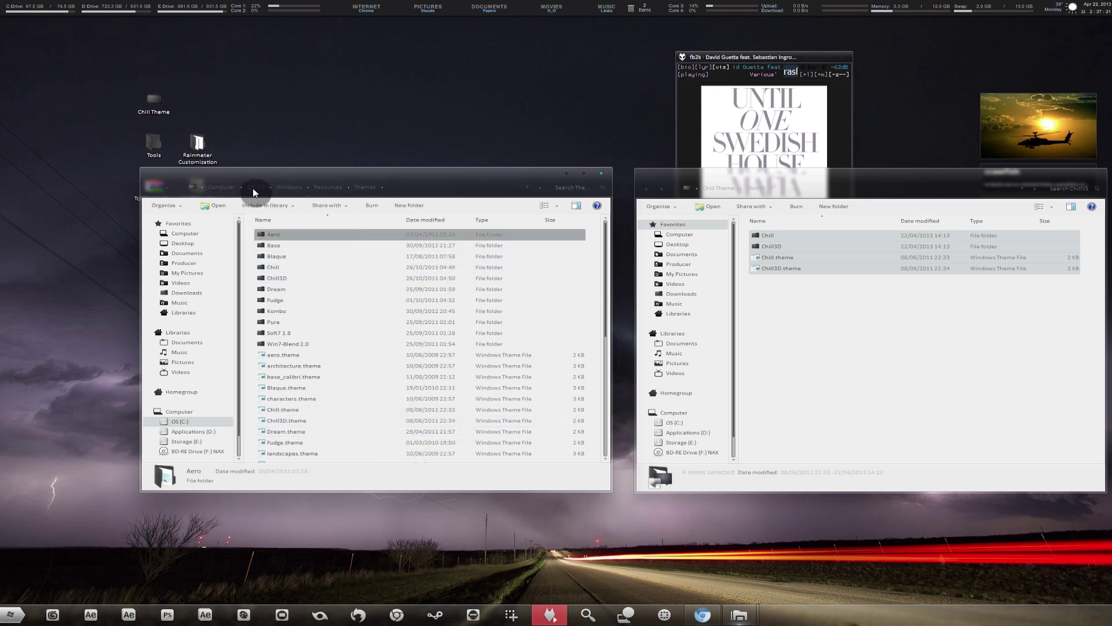
click(218, 186)
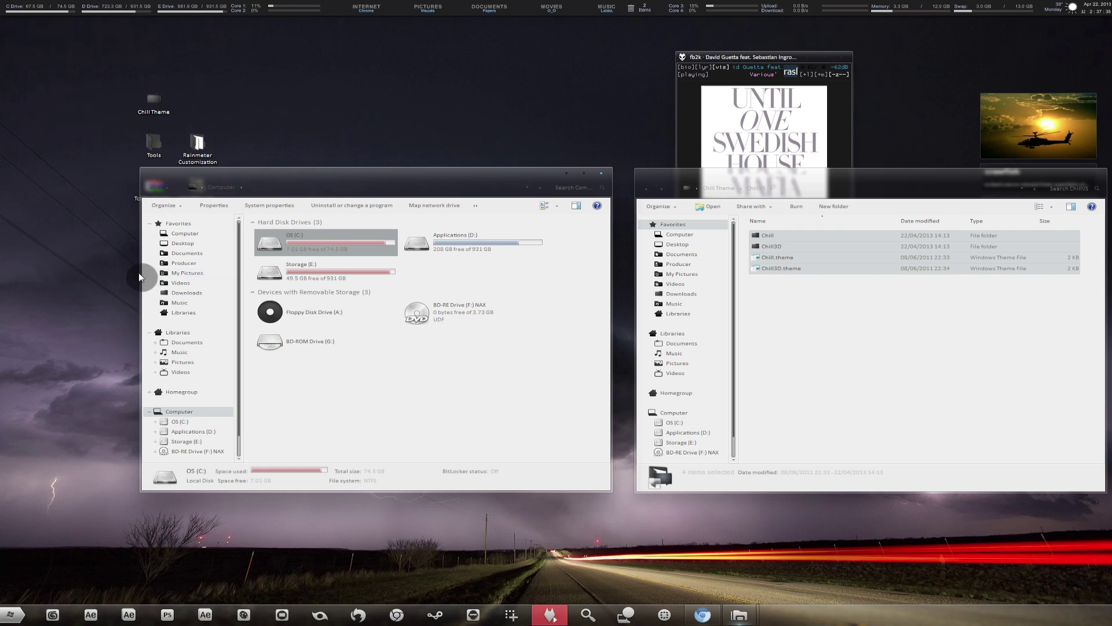
drag(141, 272, 66, 271)
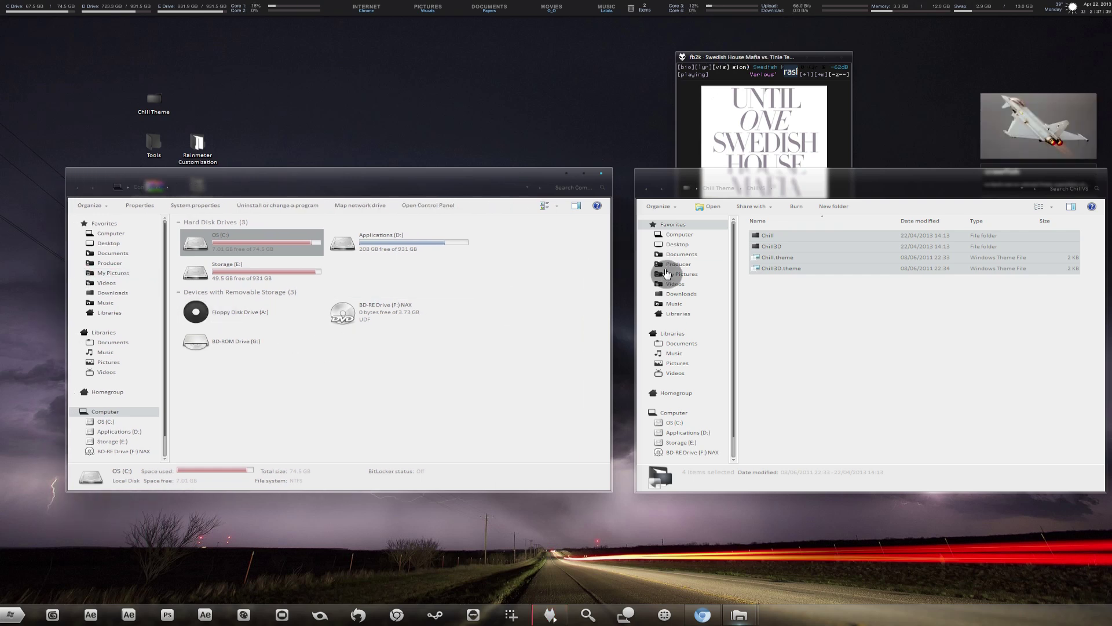
click(926, 317)
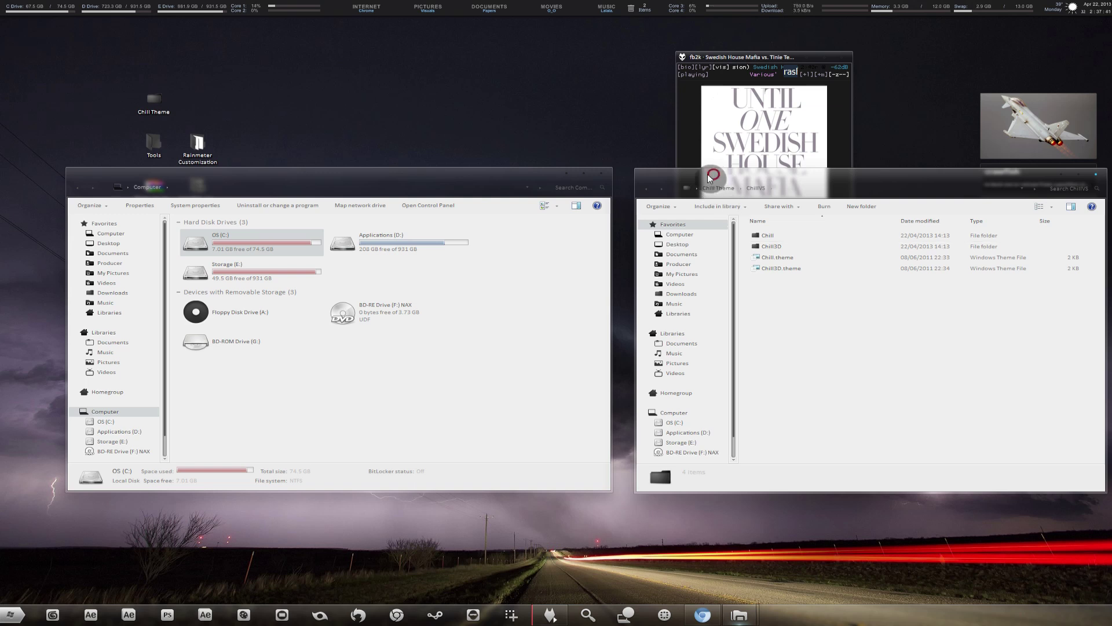
drag(713, 175, 690, 176)
drag(497, 176, 465, 177)
mouse_move(704, 175)
mouse_down()
mouse_move(675, 173)
mouse_move(690, 170)
mouse_up()
click(667, 184)
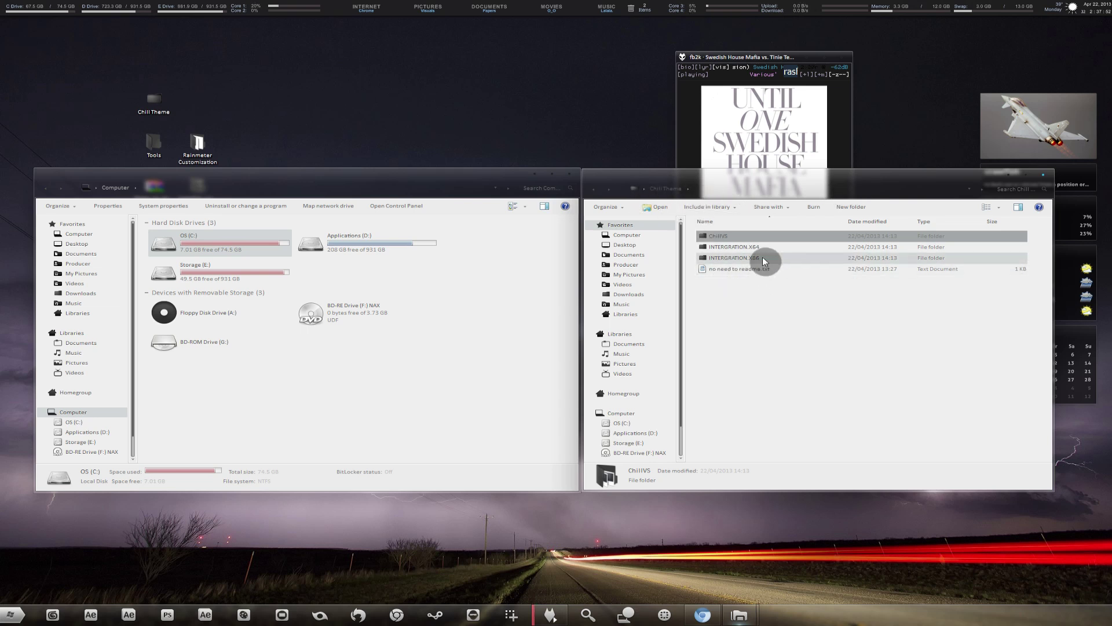
- Examine which system folders the INTERGRATION.X64 and INTERGRATION.X86 folders contain
click(782, 262)
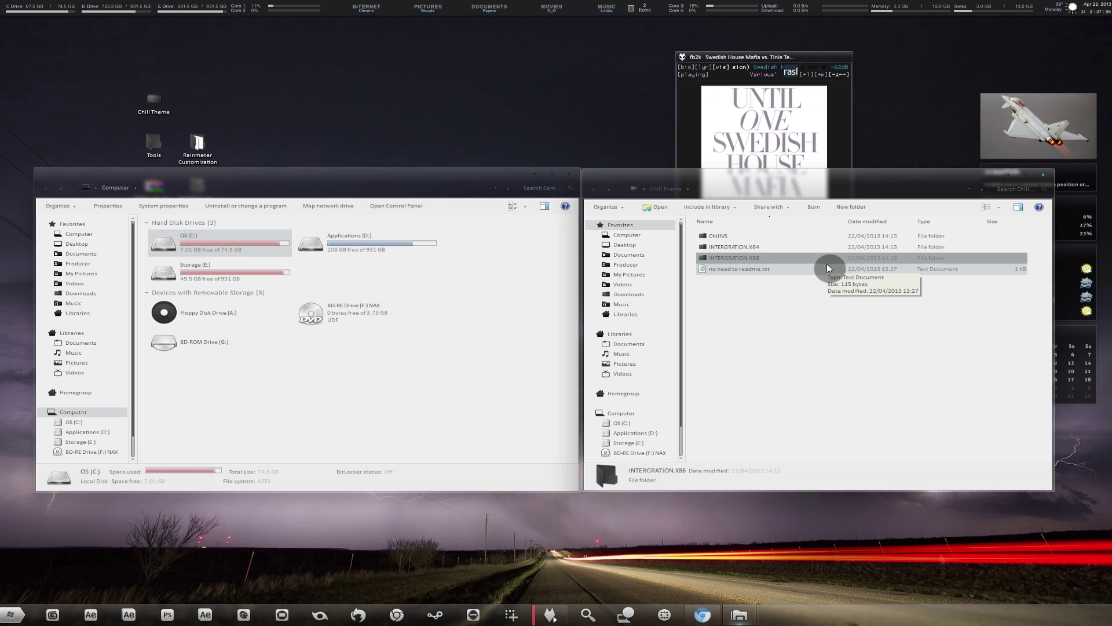
click(783, 248)
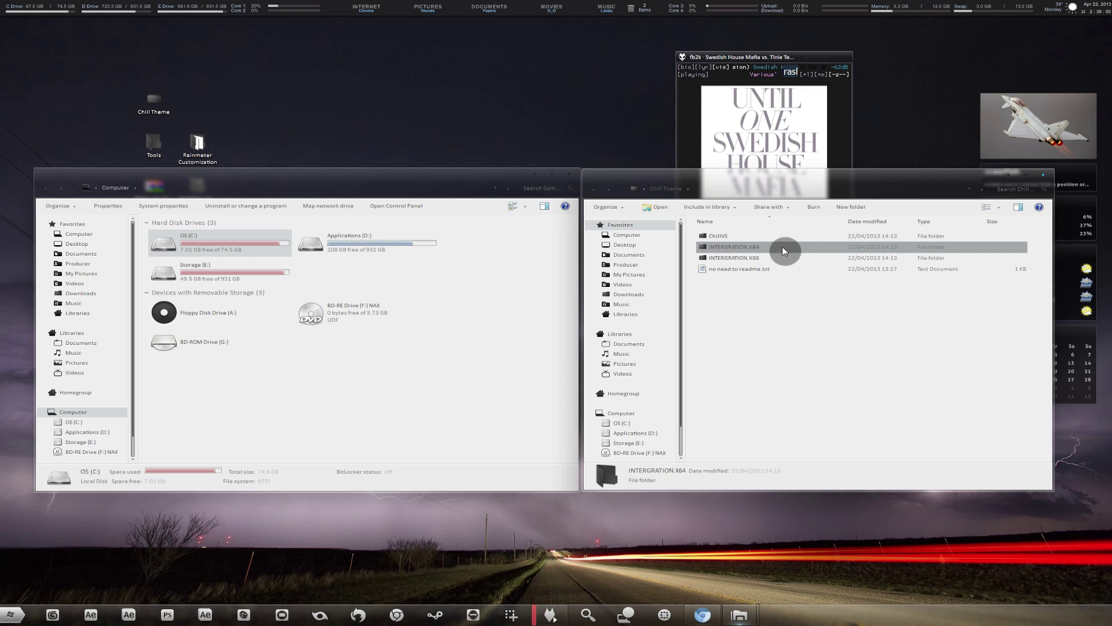
double_click(780, 244)
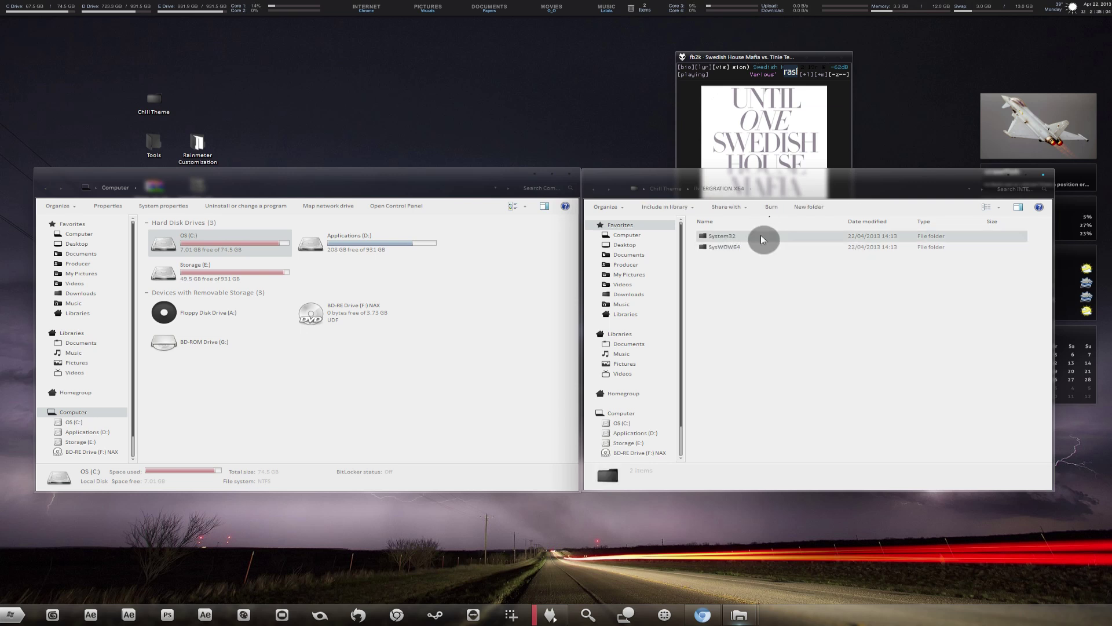
mouse_move(754, 246)
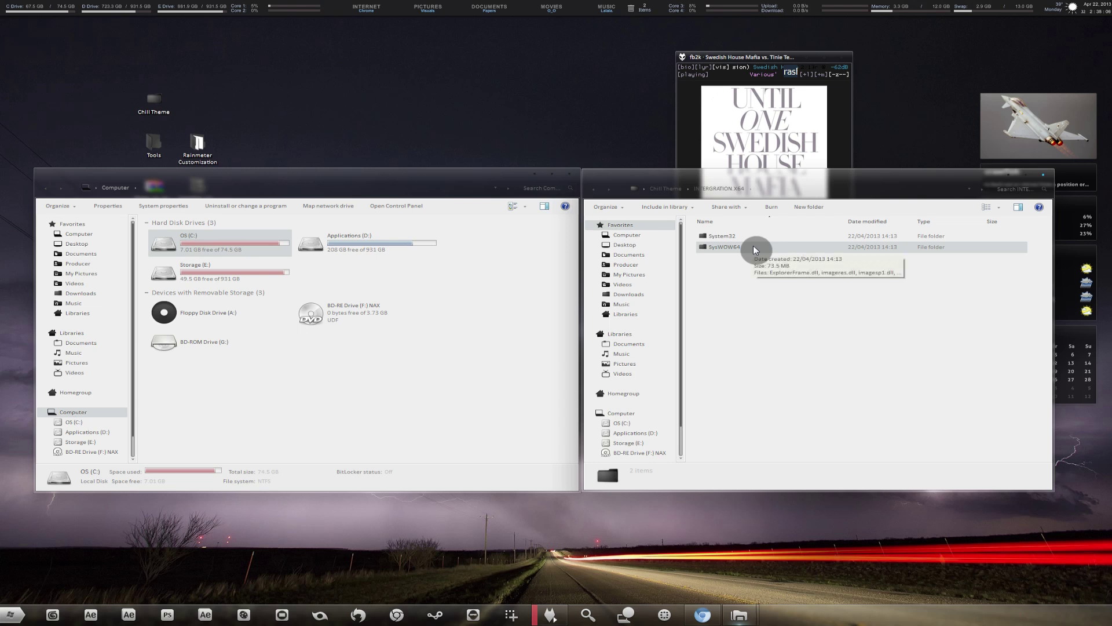
click(659, 195)
double_click(728, 260)
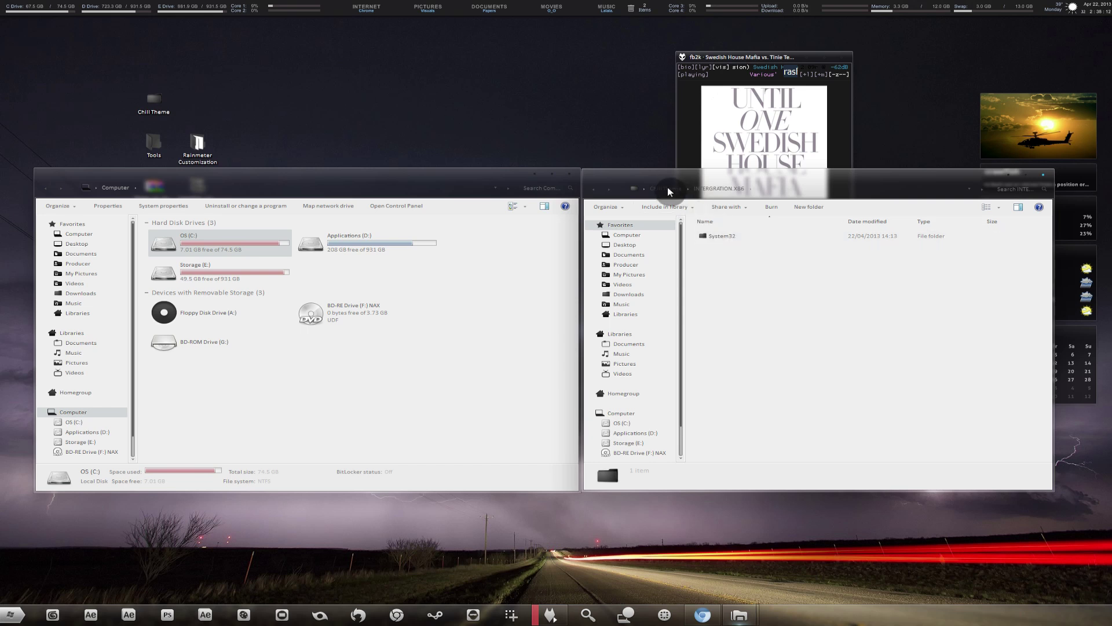
- Open the System32 folder inside INTERGRATION.X64, view authui - preview.png and close the image viewer
click(668, 190)
double_click(722, 250)
double_click(746, 238)
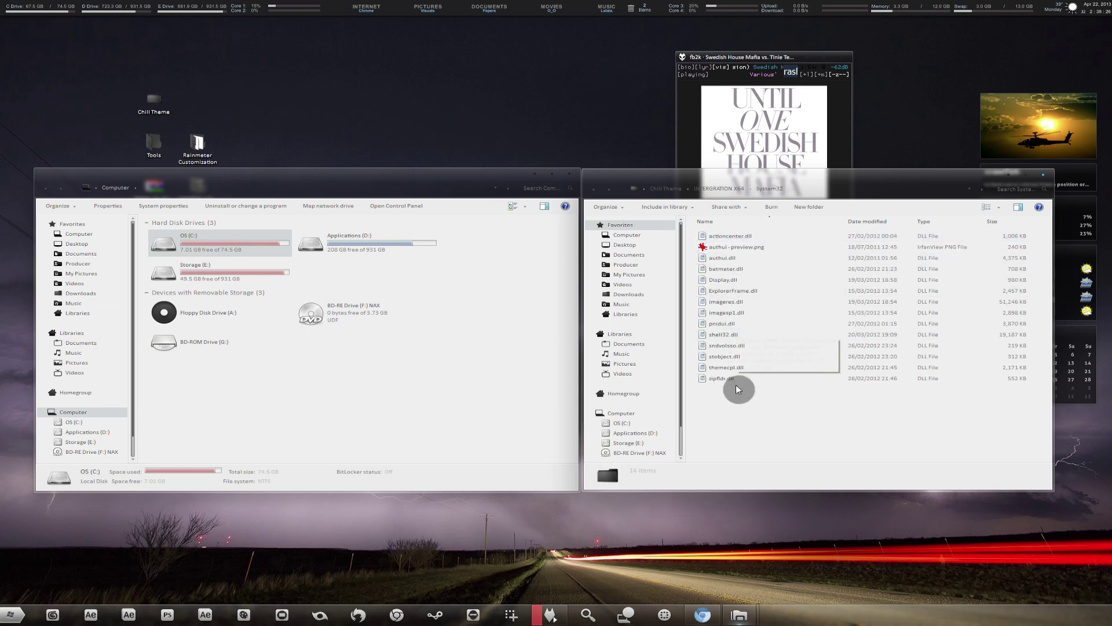
double_click(748, 248)
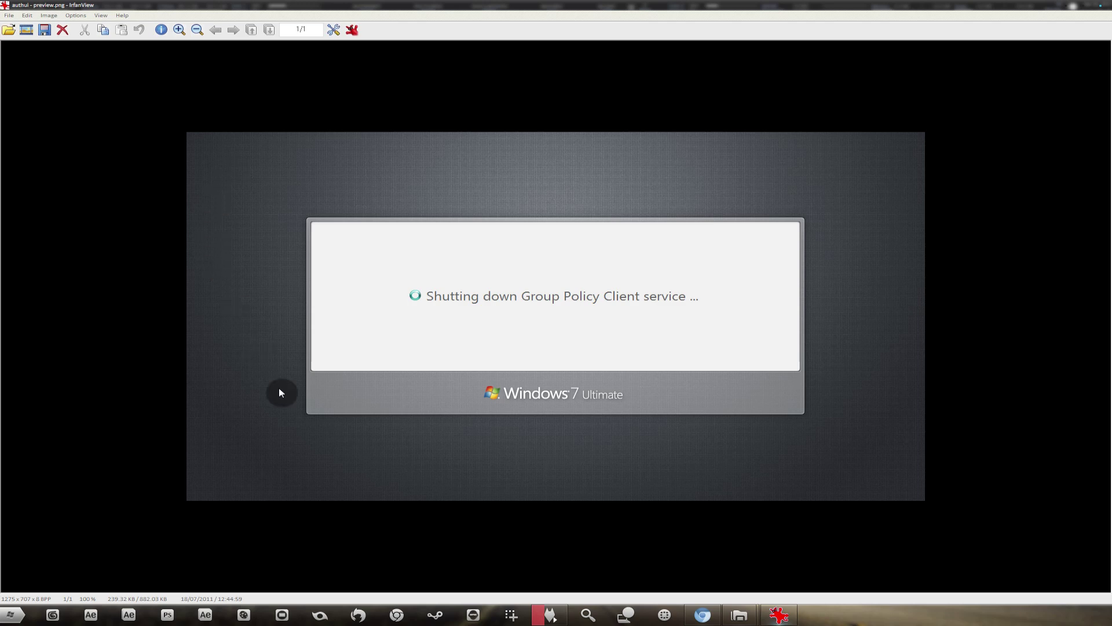
click(1103, 6)
click(719, 257)
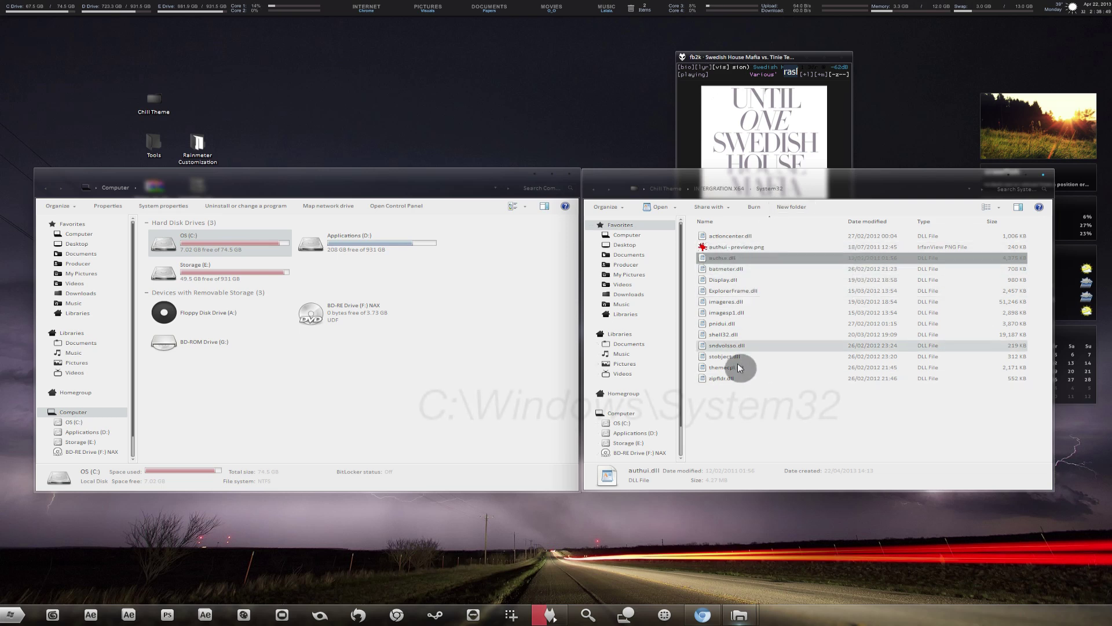
- Browse the Computer window to C:\Windows\System32
double_click(217, 248)
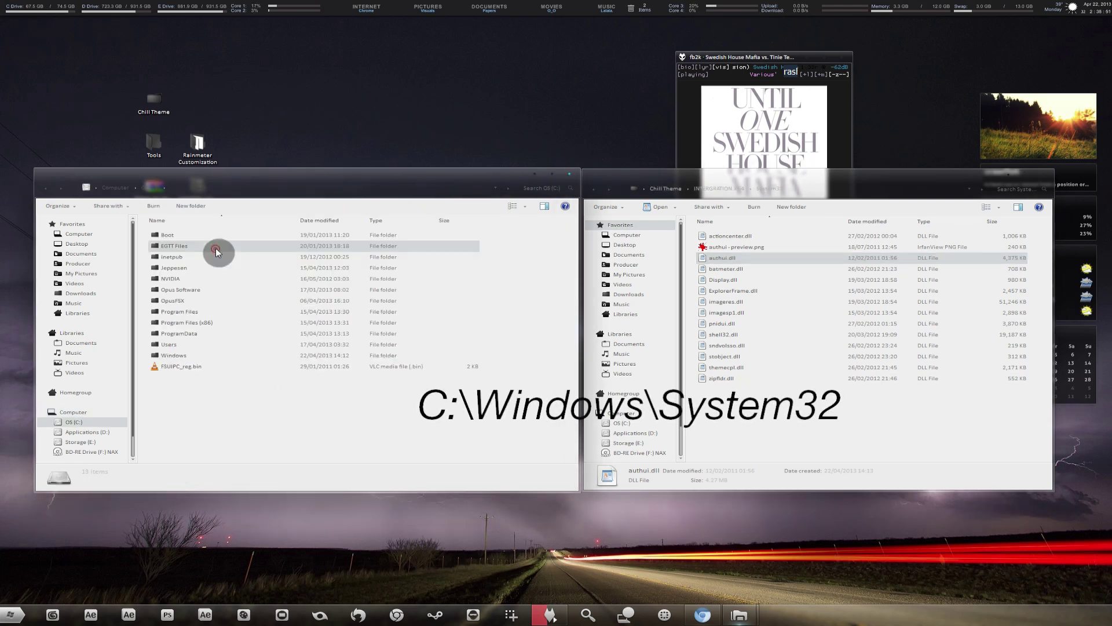
double_click(212, 356)
click(307, 291)
scroll(305, 298, down, 15)
click(214, 374)
double_click(211, 373)
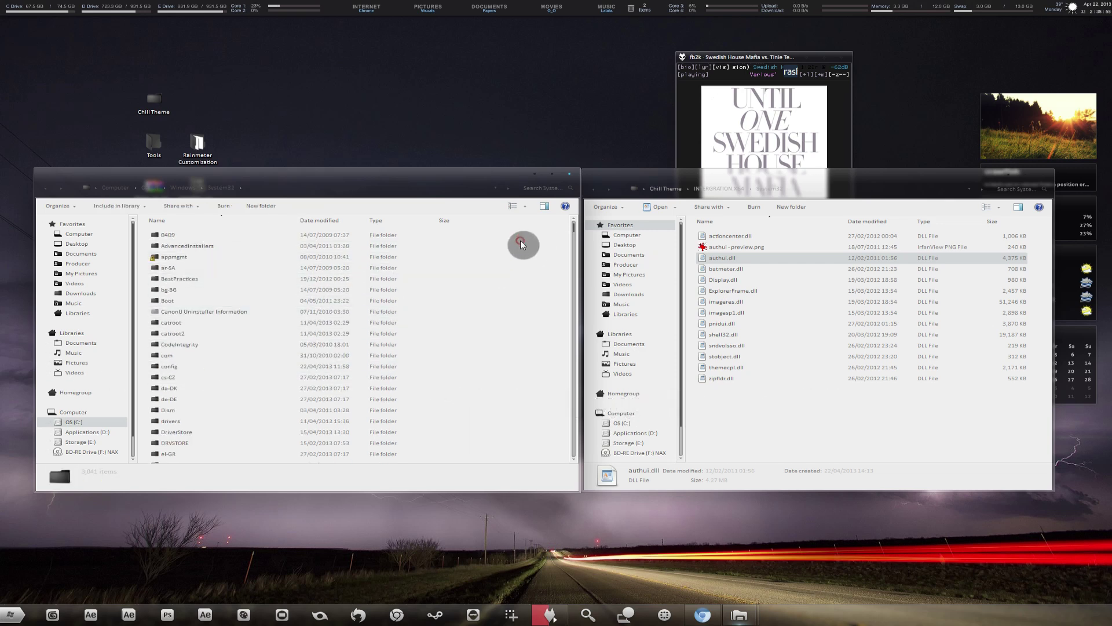
- Select actioncenter.dll in the theme's System32 folder and find and select the matching file in C:\Windows\System32
key(a)
key(a)
key(a)
key(a)
key(a)
key(a)
key(a)
key(a)
key(a)
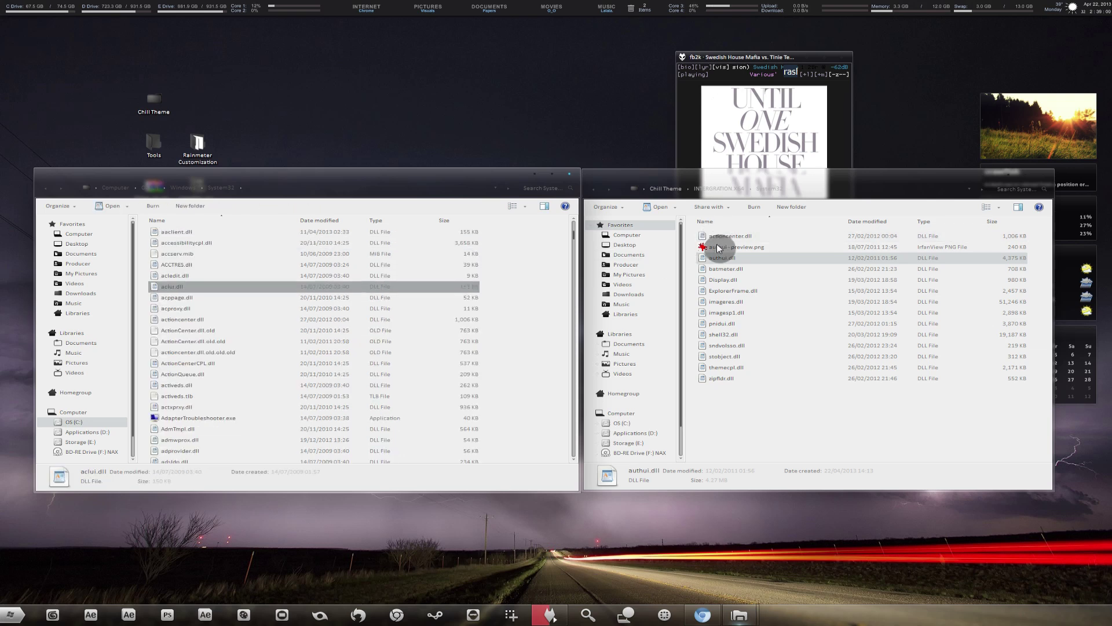
drag(724, 239, 268, 308)
click(215, 294)
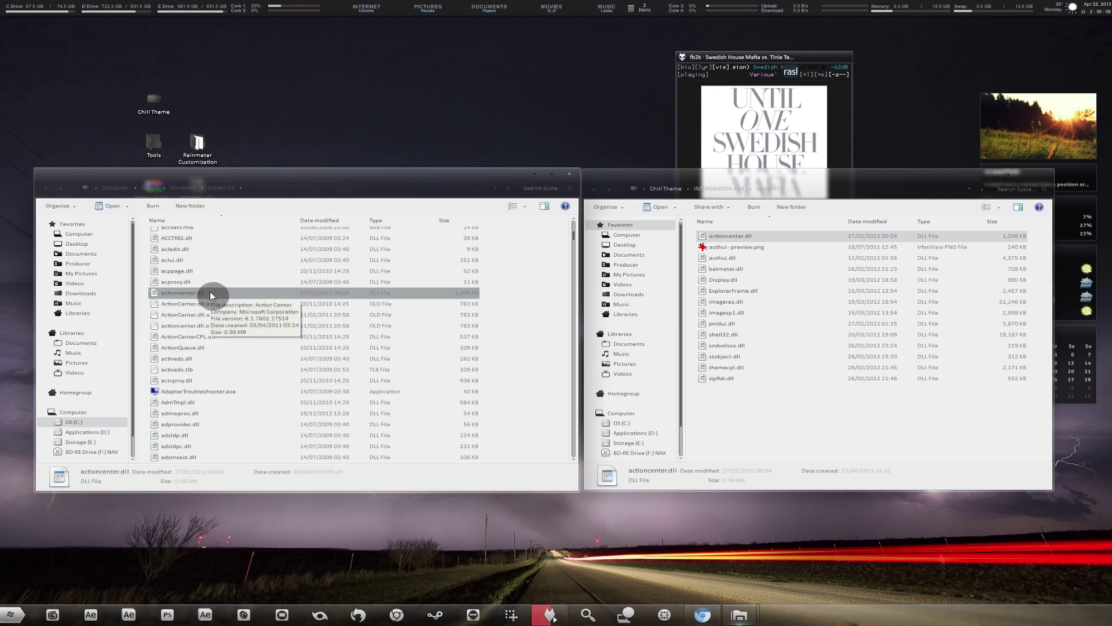
- Take ownership of actioncenter.dll in C:\Windows\System32 and rename it to actioncenter.dll.old.old.old.old
right_click(210, 292)
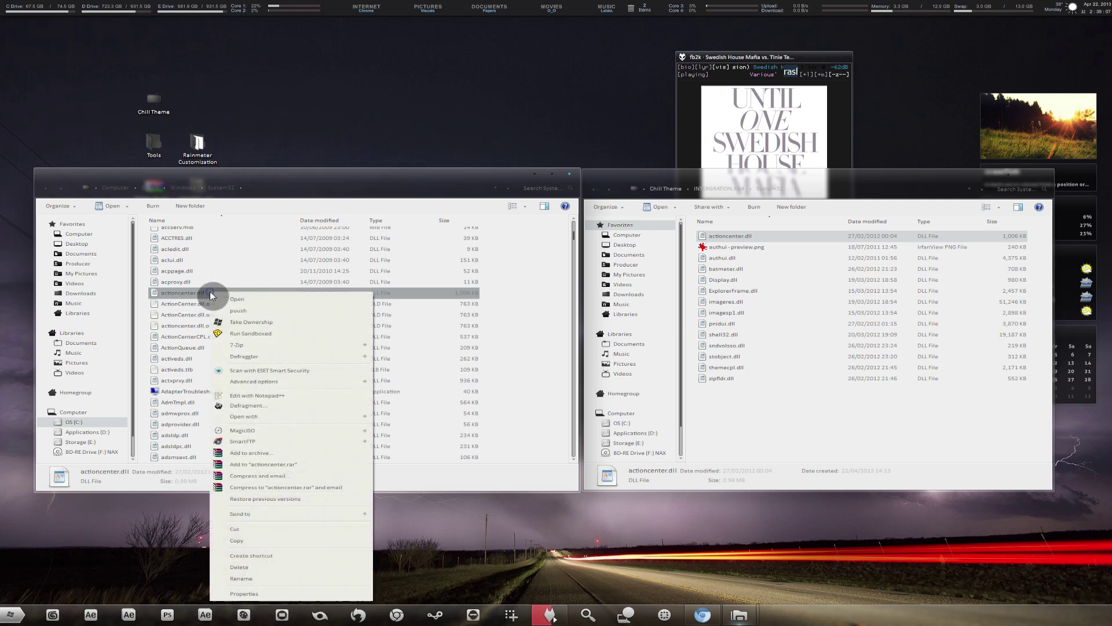
click(231, 323)
right_click(220, 295)
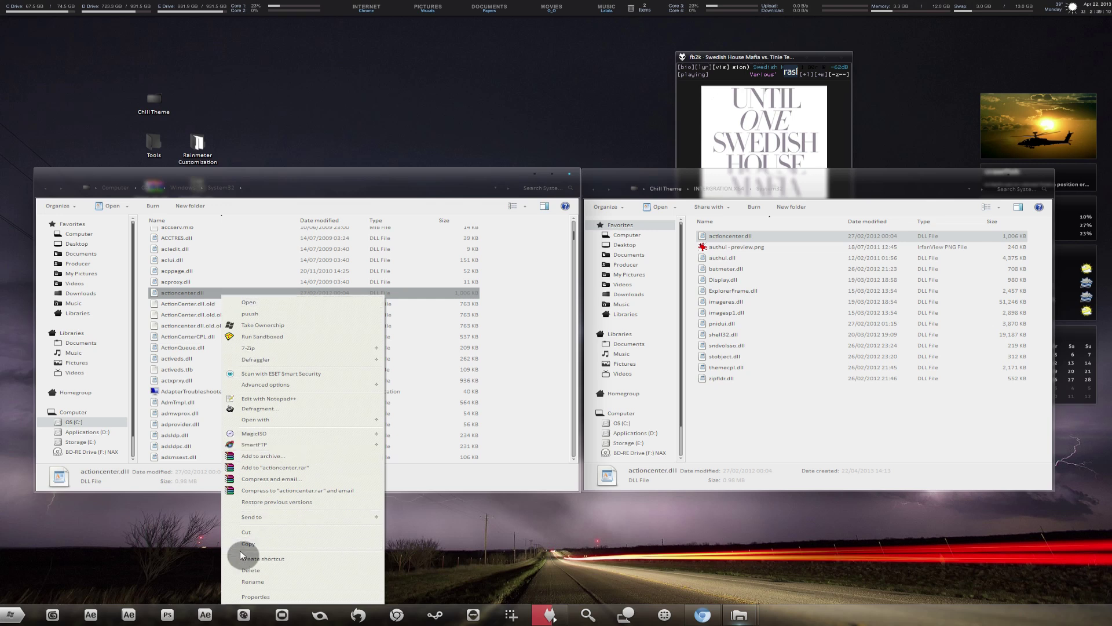
click(253, 581)
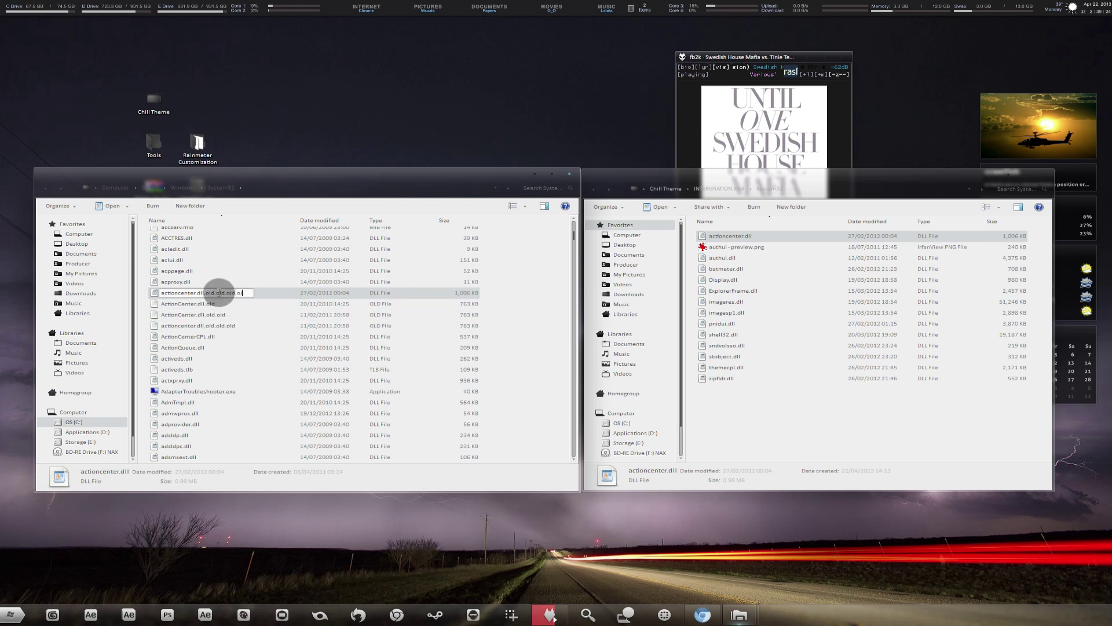
text(d)
key(Return)
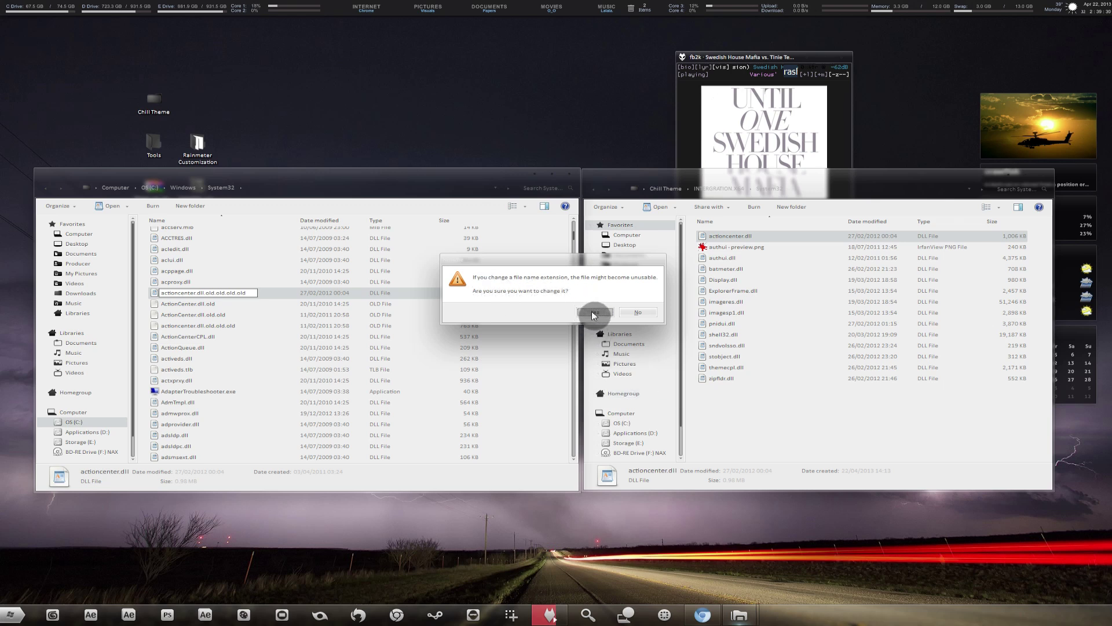
click(592, 311)
- Move the theme's actioncenter.dll into C:\Windows\System32
click(238, 287)
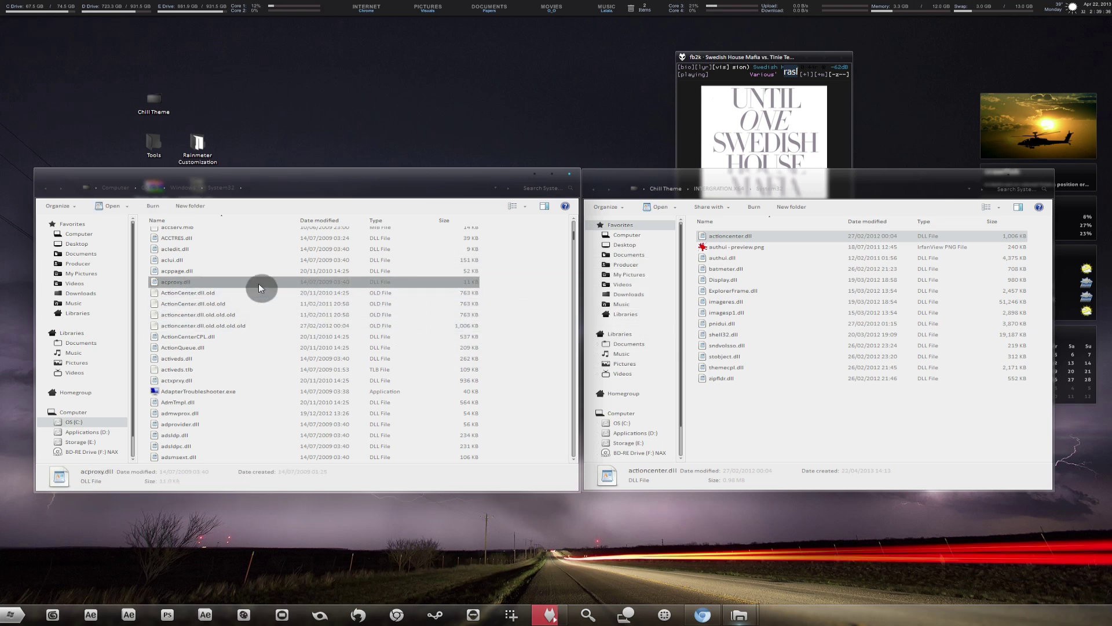
click(360, 292)
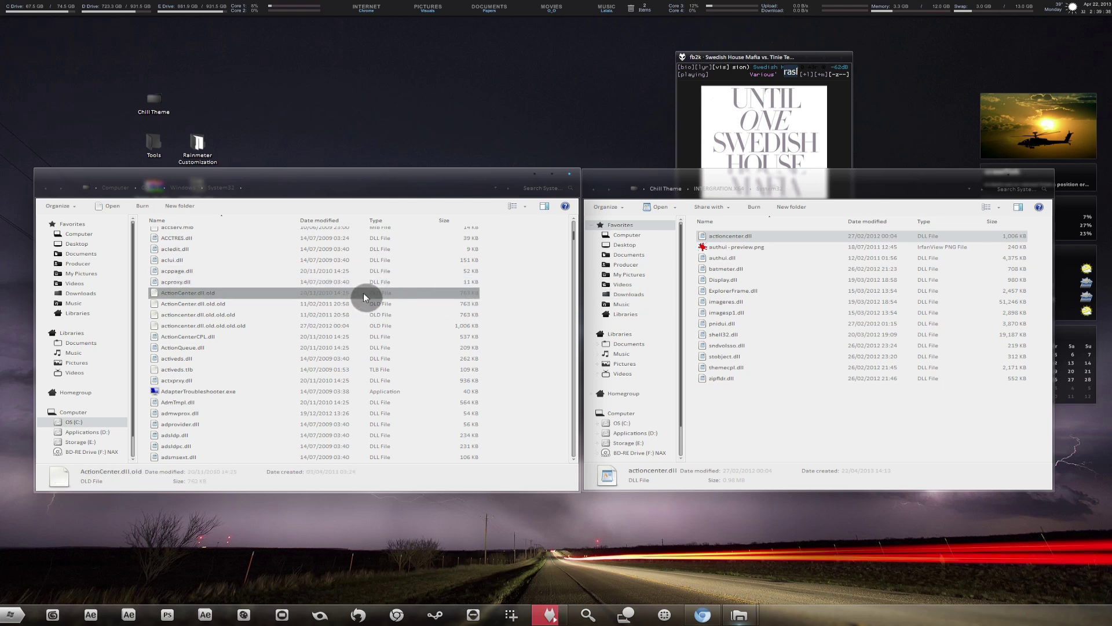
click(382, 283)
click(730, 237)
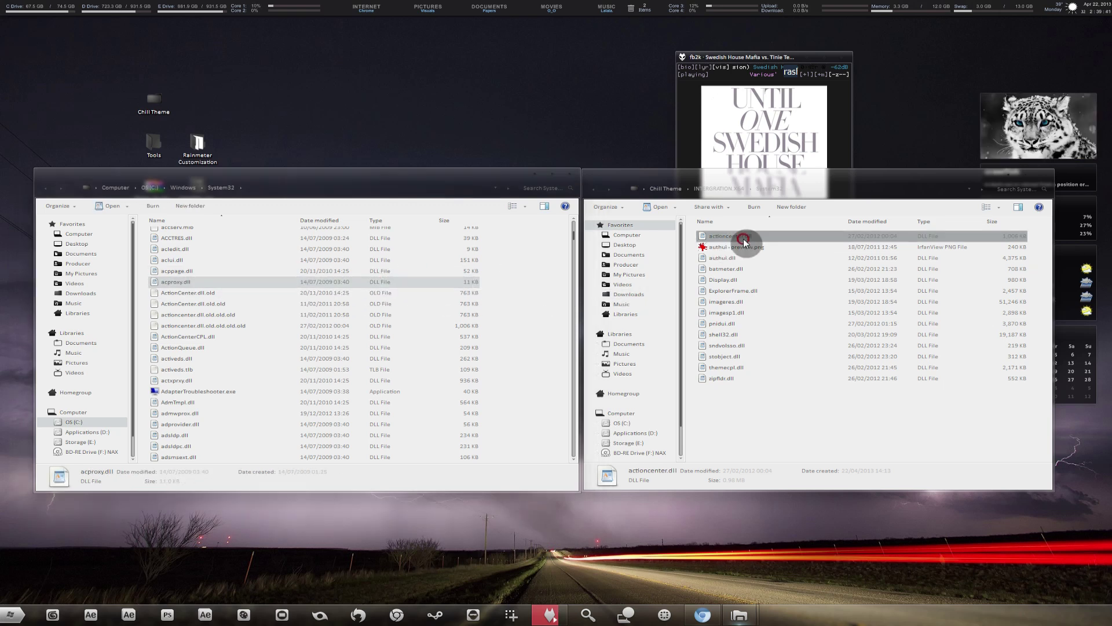
drag(750, 239, 525, 270)
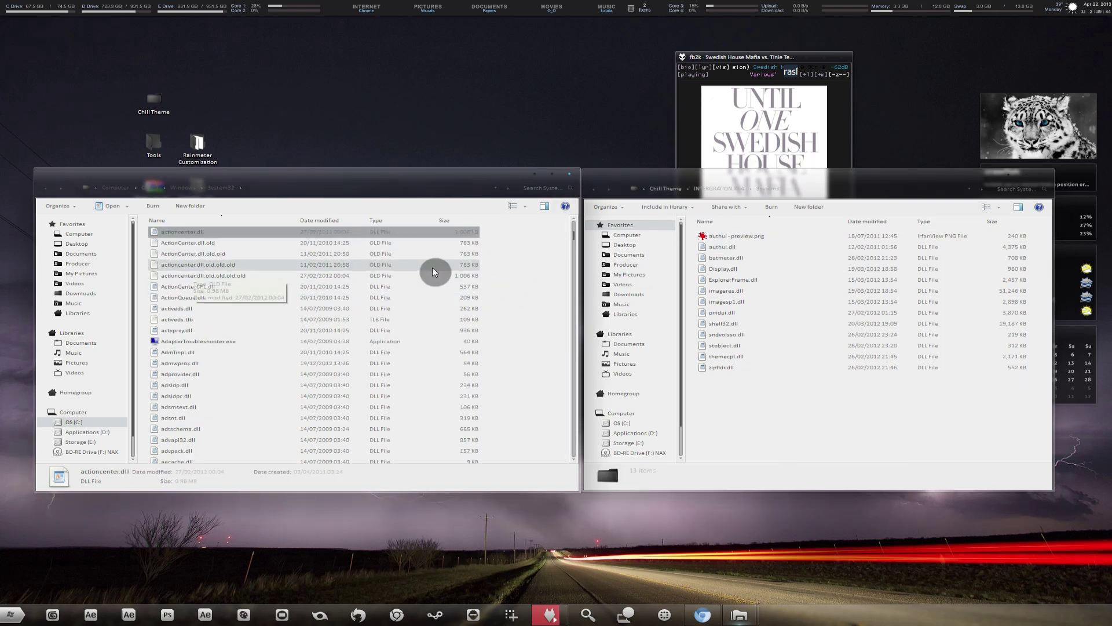
- Rename authui.dll in C:\Windows\System32 to authui.dll.old.old.old.old and move the theme's authui.dll into that folder
click(728, 248)
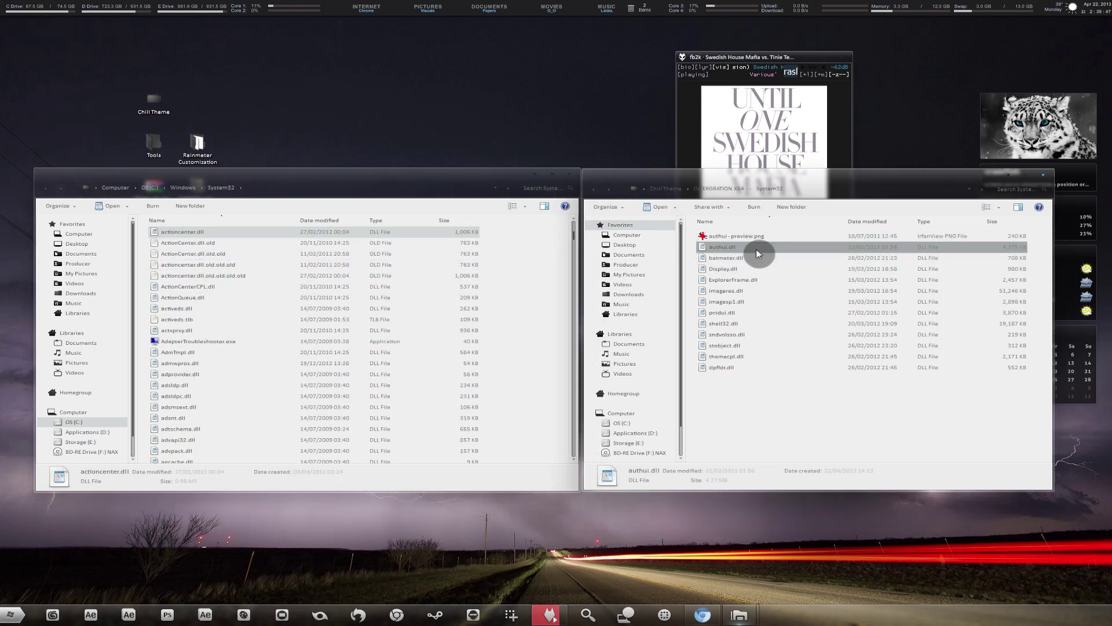
click(206, 286)
scroll(319, 317, down, 15)
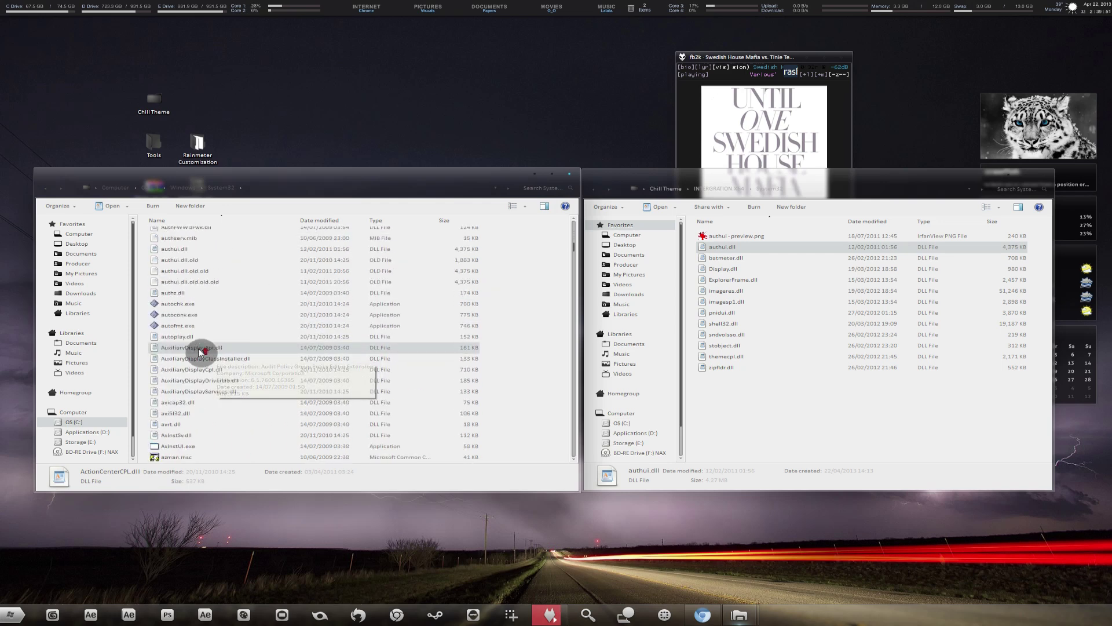
scroll(199, 350, down, 15)
scroll(273, 371, up, 4)
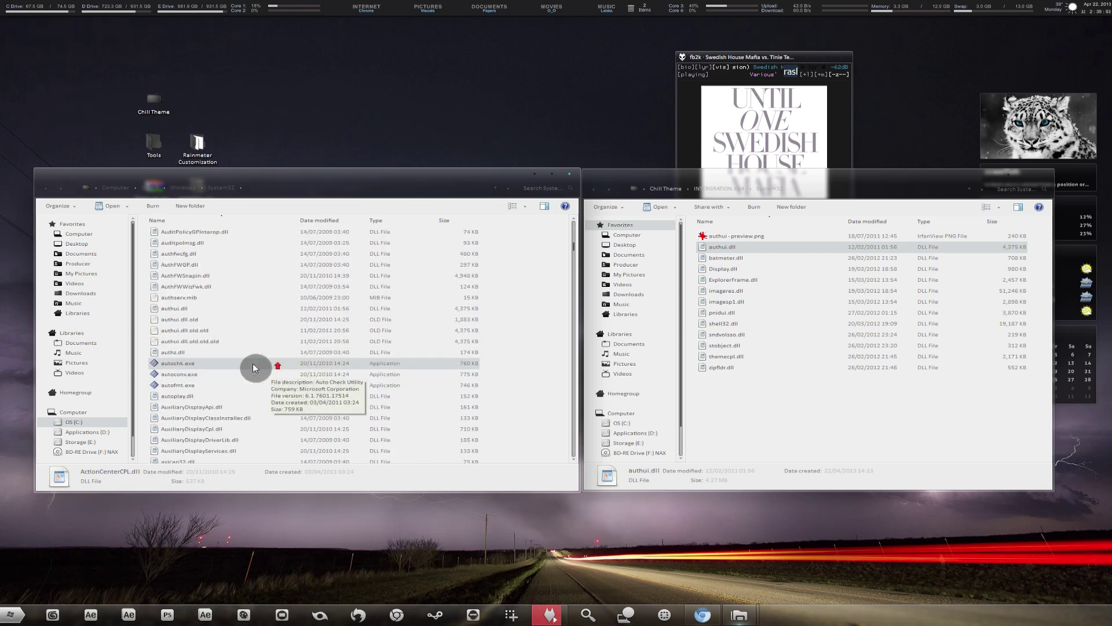
click(212, 312)
right_click(210, 311)
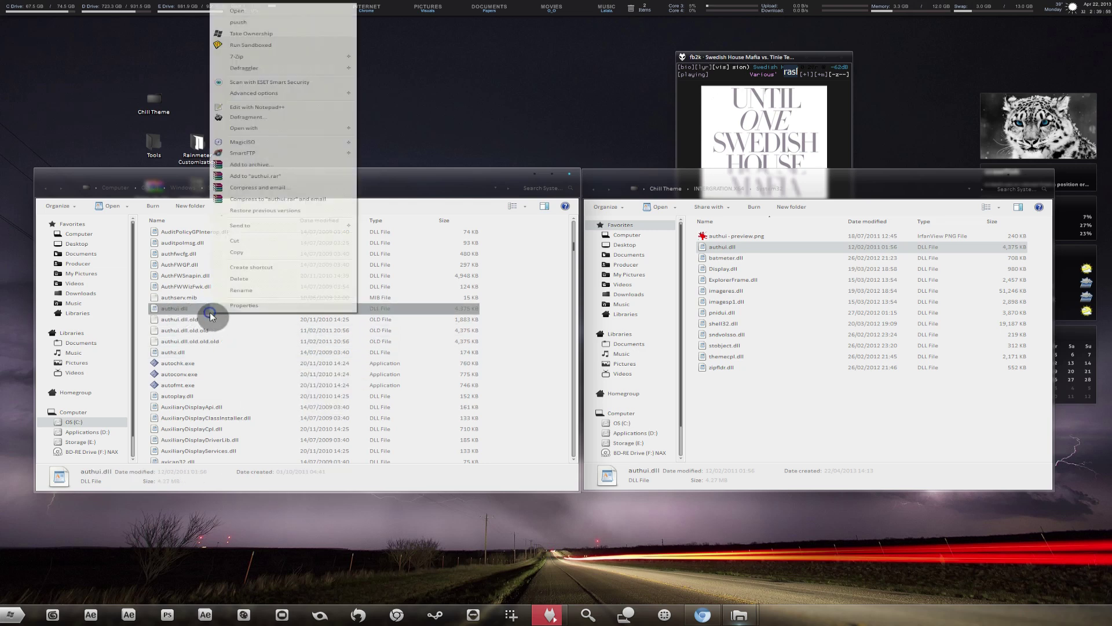
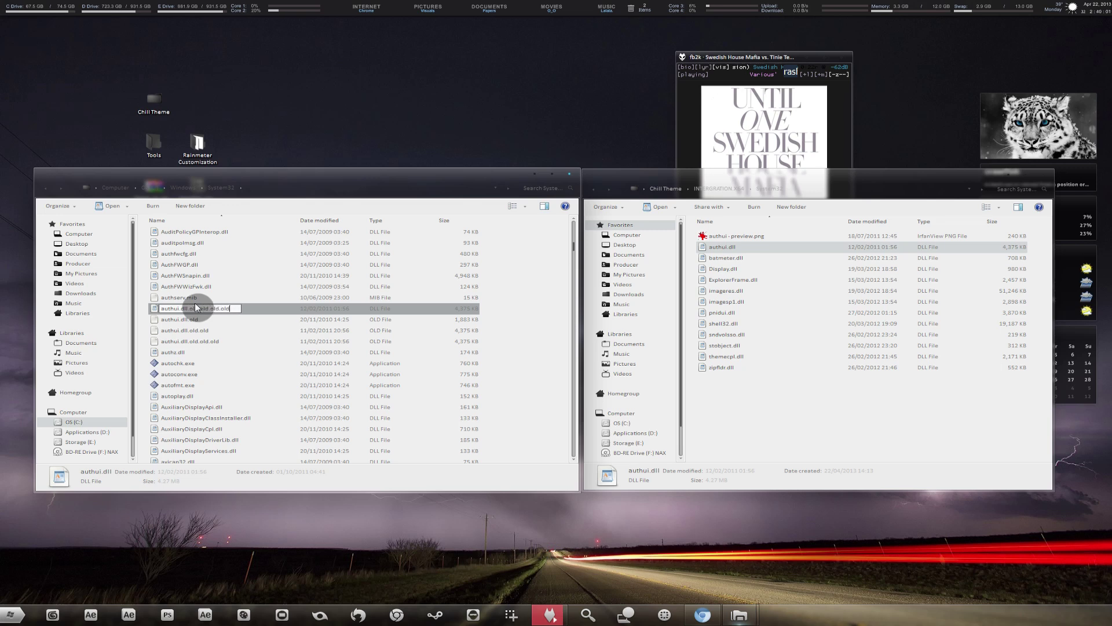
text(d)
key(Return)
click(594, 322)
drag(790, 245, 539, 292)
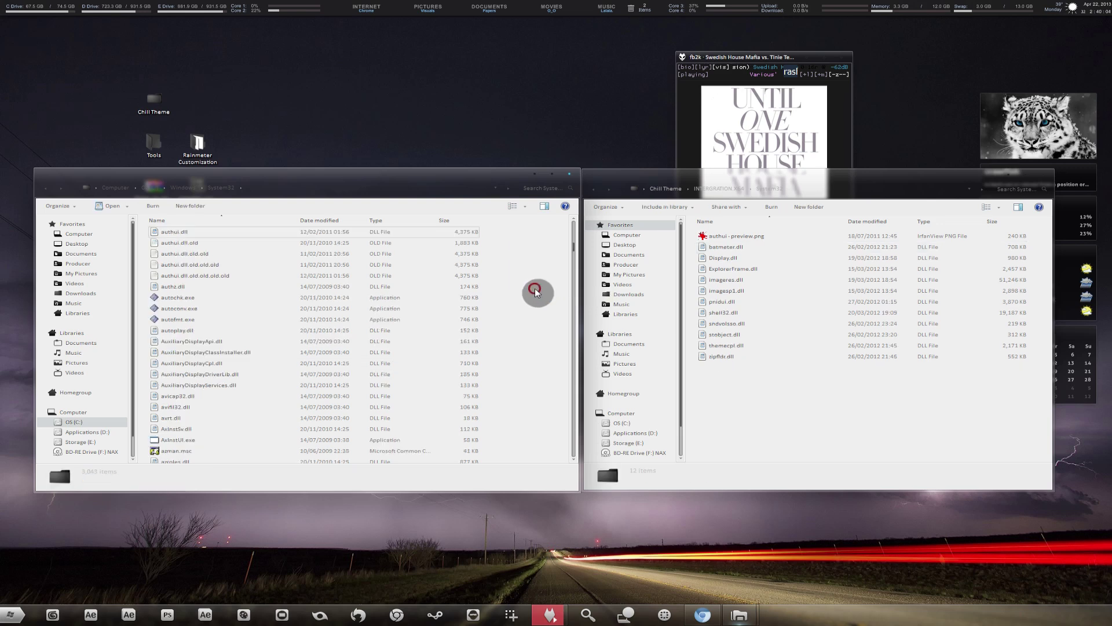
click(785, 239)
click(778, 244)
shift+click(735, 358)
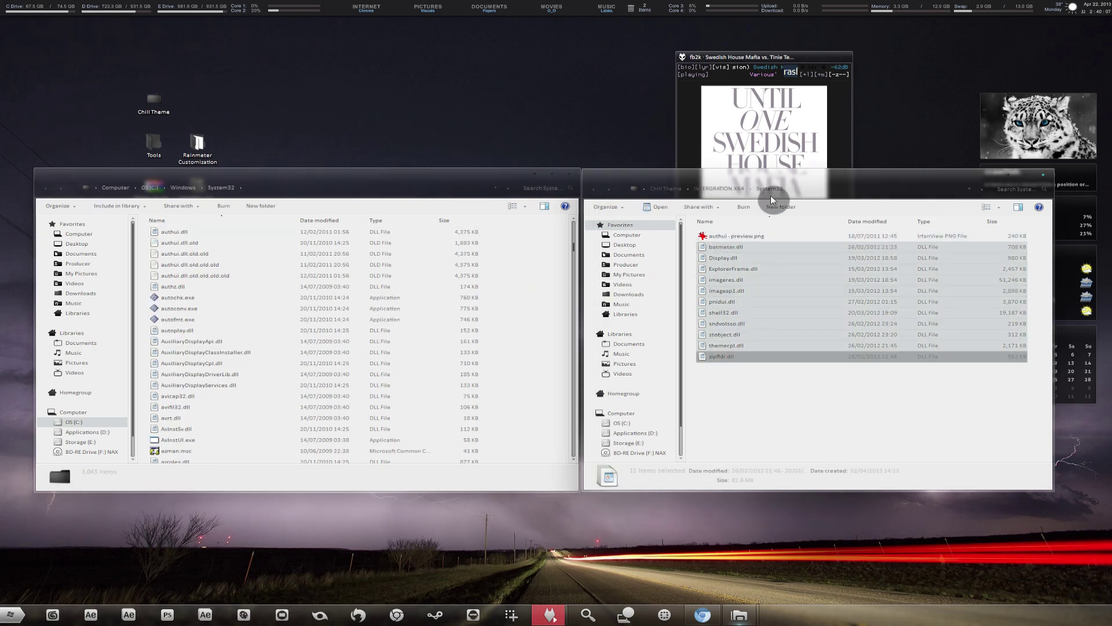
ctrl+click(762, 239)
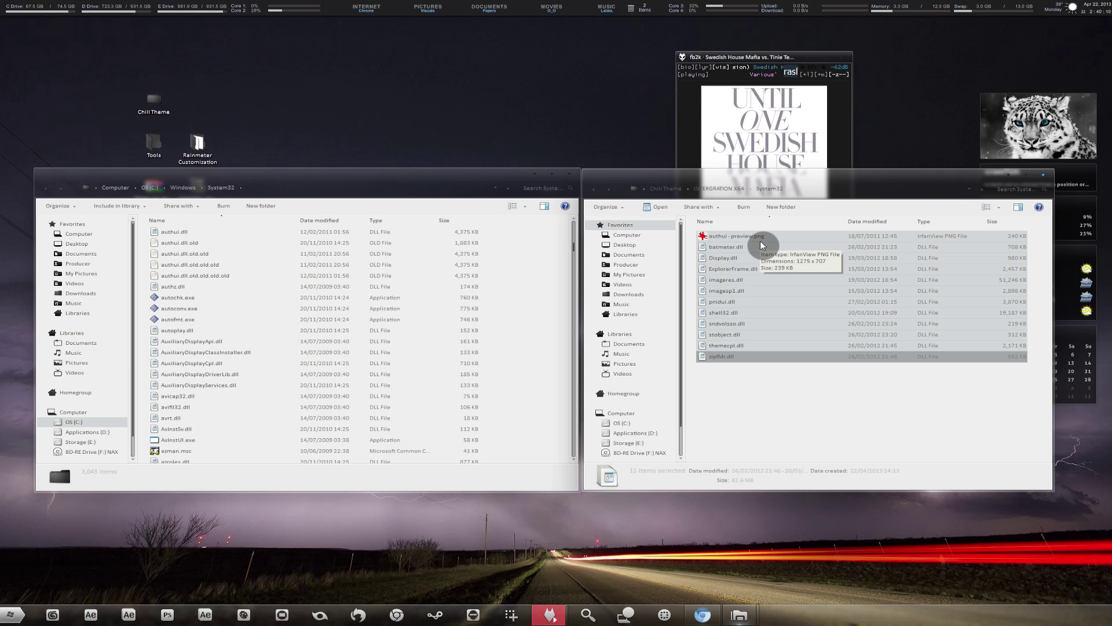
click(768, 399)
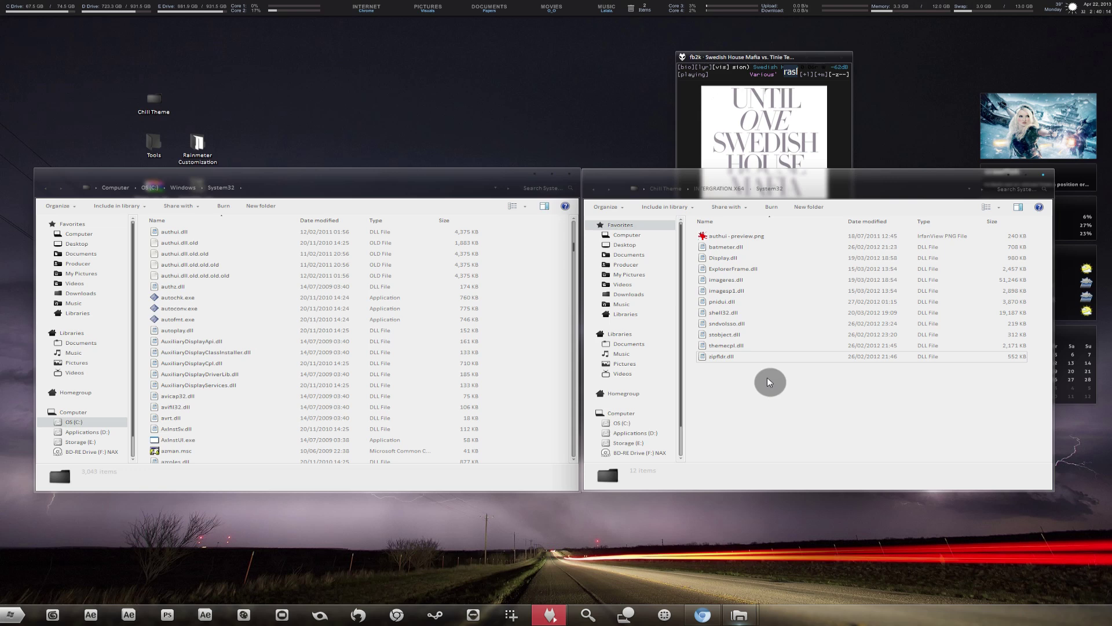
- Switch the System32 window to C:\Windows\SysWOW64 and the theme window to the SysWOW64 folder inside INTERGRATION.X64
click(723, 188)
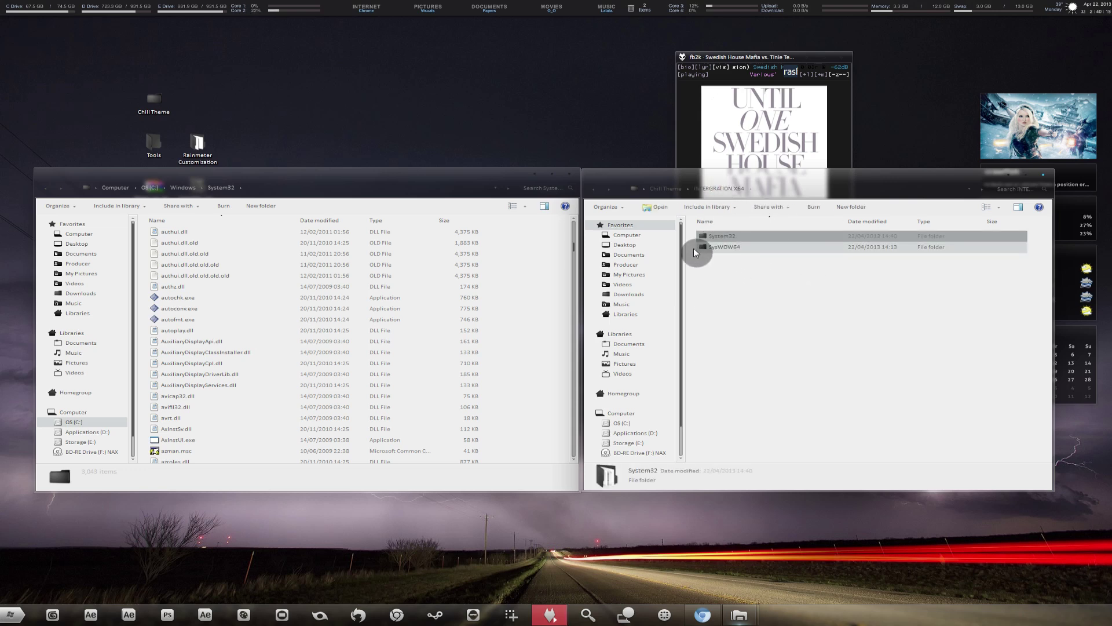
click(186, 188)
scroll(246, 333, down, 1)
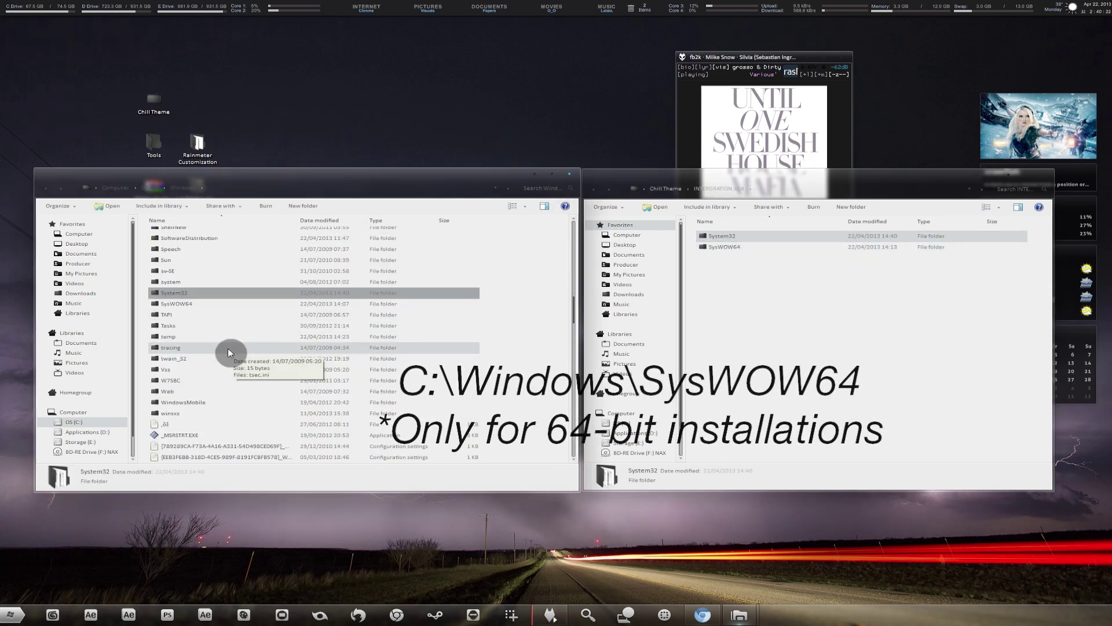
double_click(203, 305)
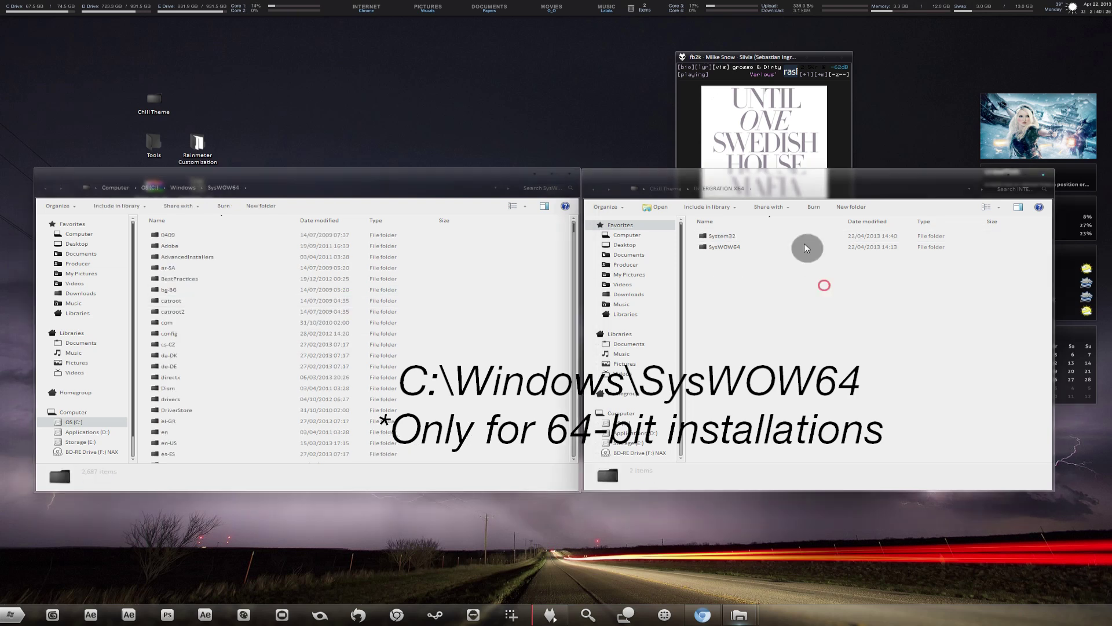
double_click(725, 250)
drag(745, 342, 739, 240)
click(757, 296)
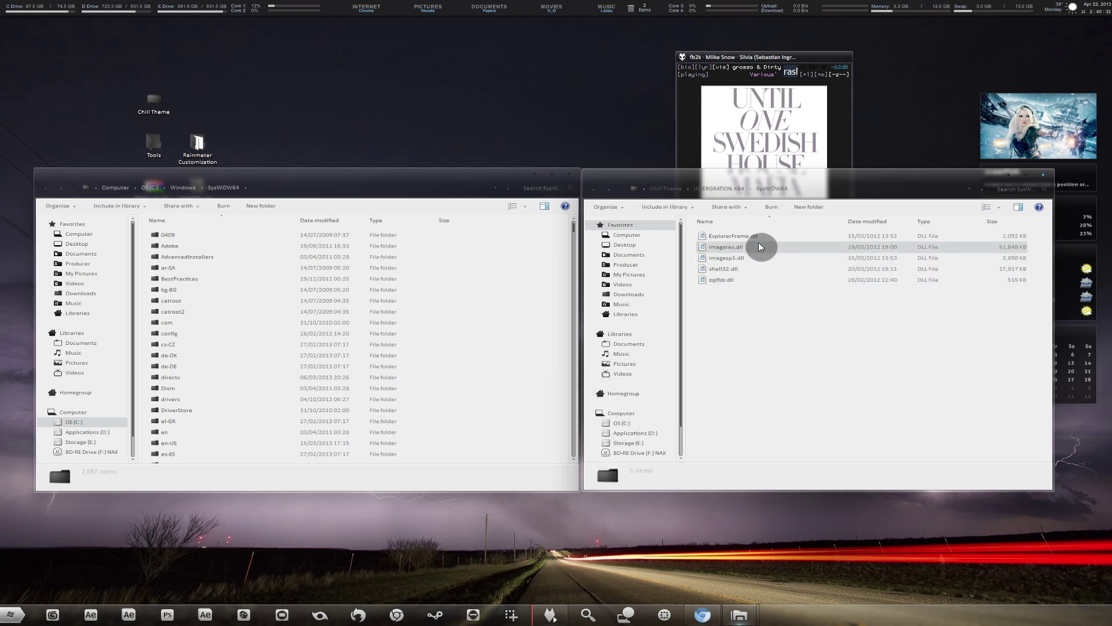
- Find and select ExplorerFrame.dll in C:\Windows\SysWOW64
click(328, 302)
key(e)
key(e)
key(e)
key(e)
key(e)
key(e)
key(e)
key(e)
key(e)
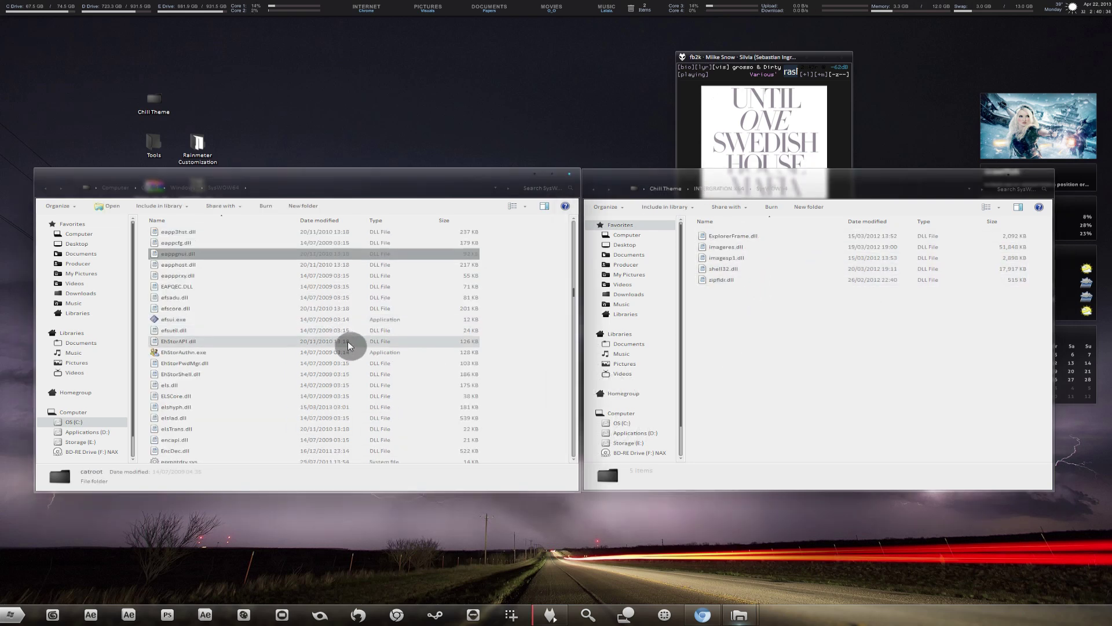
key(e)
key(f)
scroll(248, 365, down, 9)
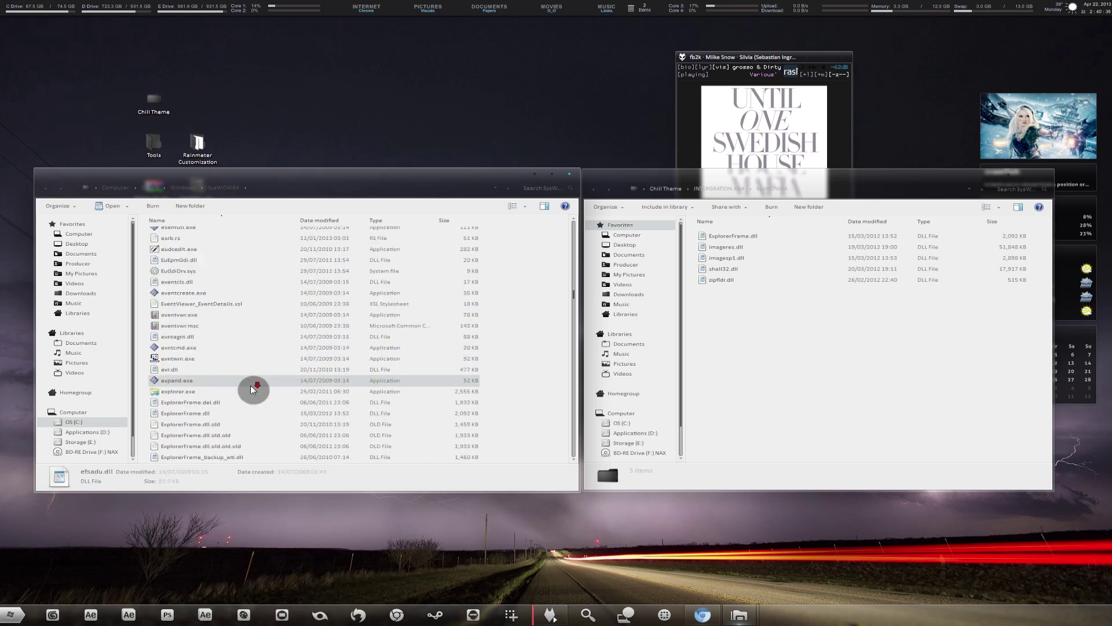
click(193, 348)
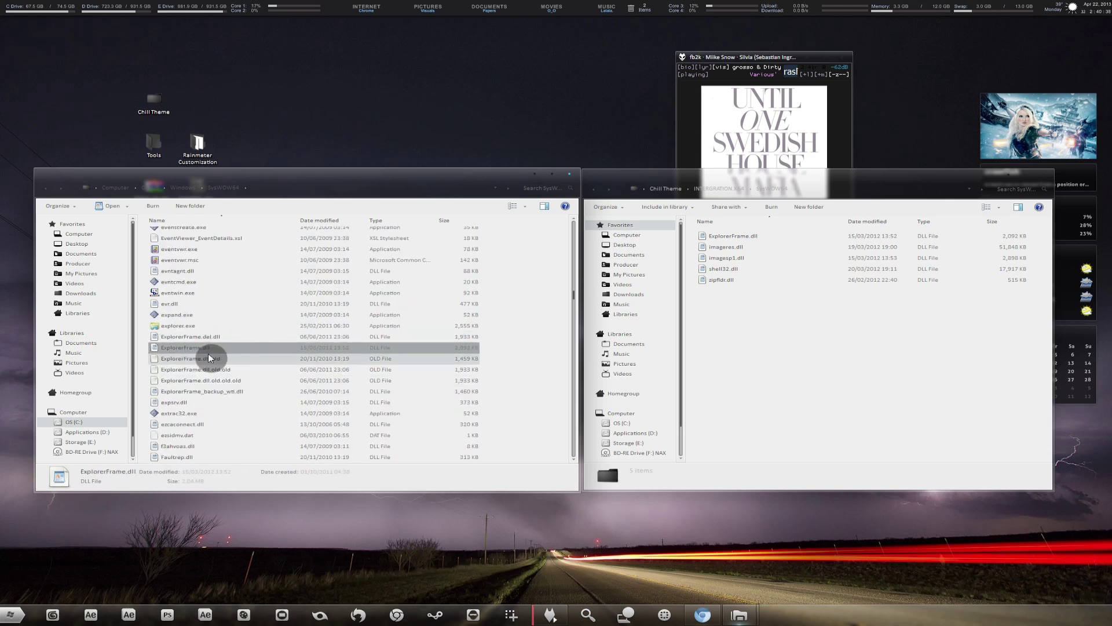
- Rename the selected ExplorerFrame.dll to ExplorerFrame.dll.old.old.old.old and move the theme's ExplorerFrame.dll into C:\Windows\SysWOW64
right_click(212, 351)
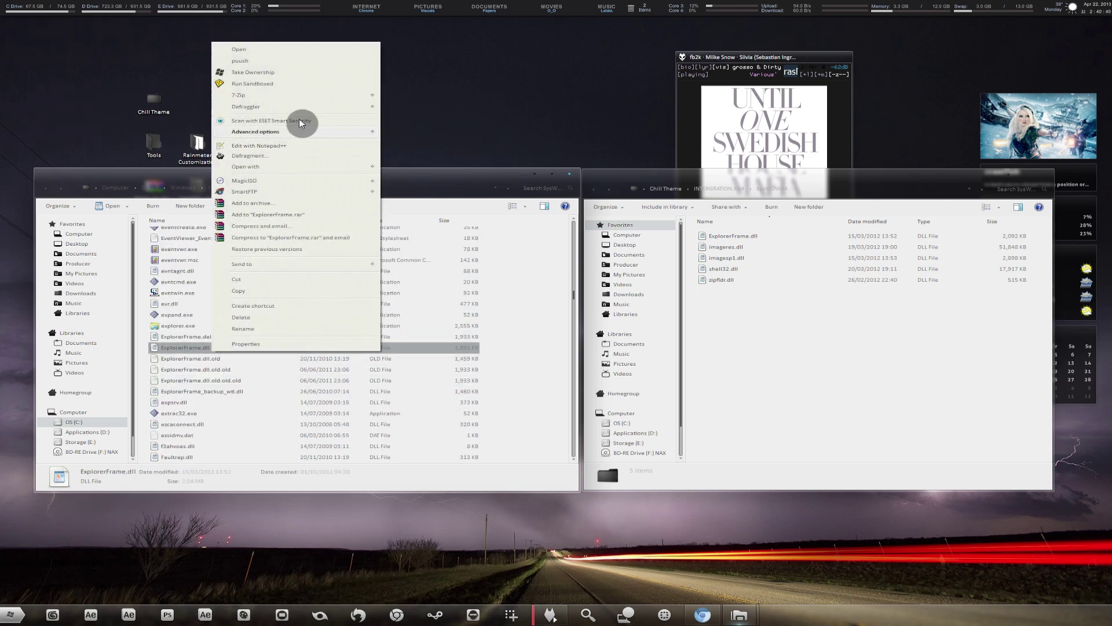
key(Escape)
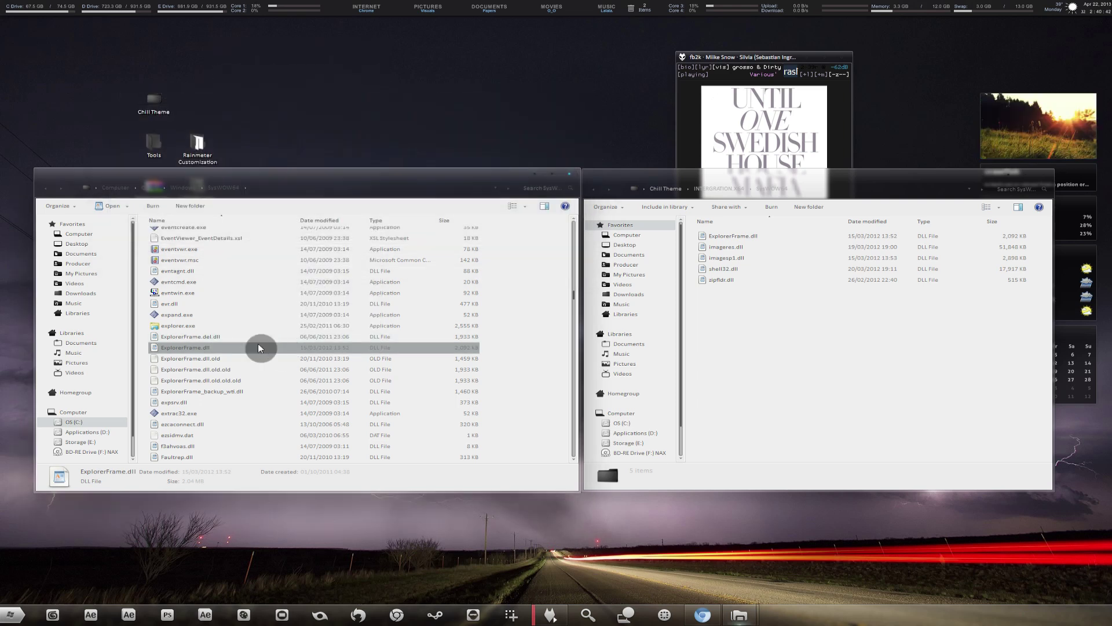
right_click(258, 344)
click(311, 321)
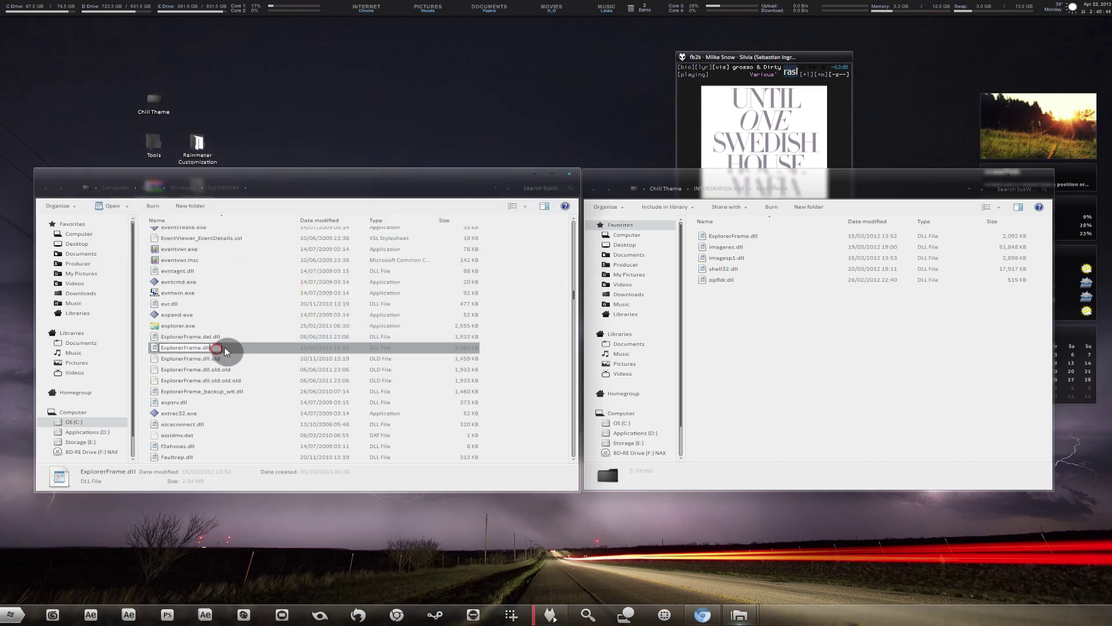
key(End)
text(.old.old)
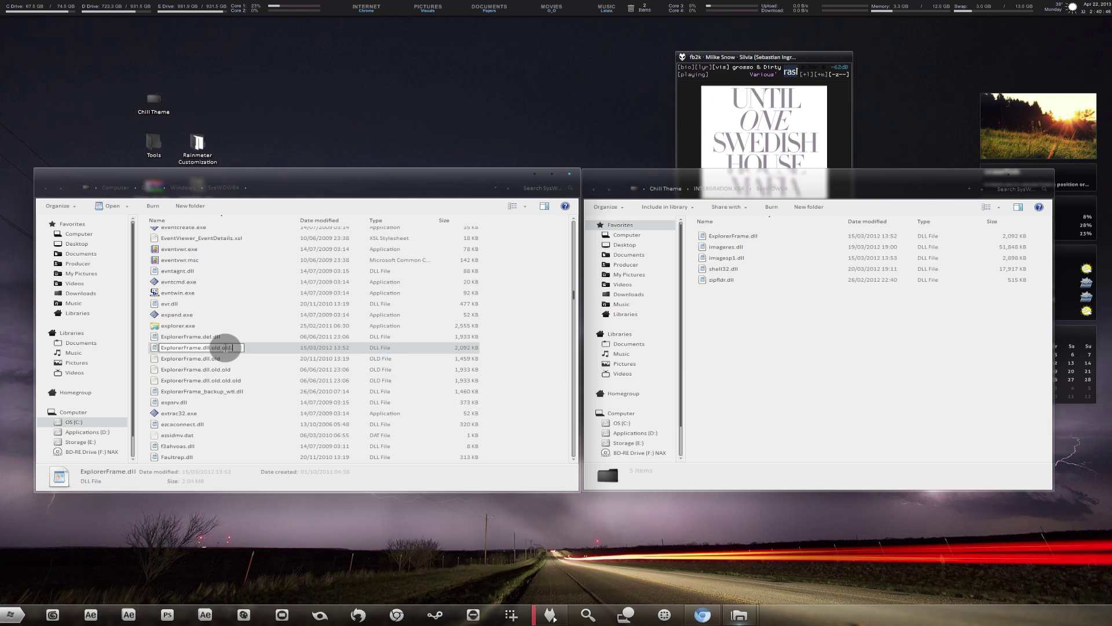
text(.old.old.ol)
key(Return)
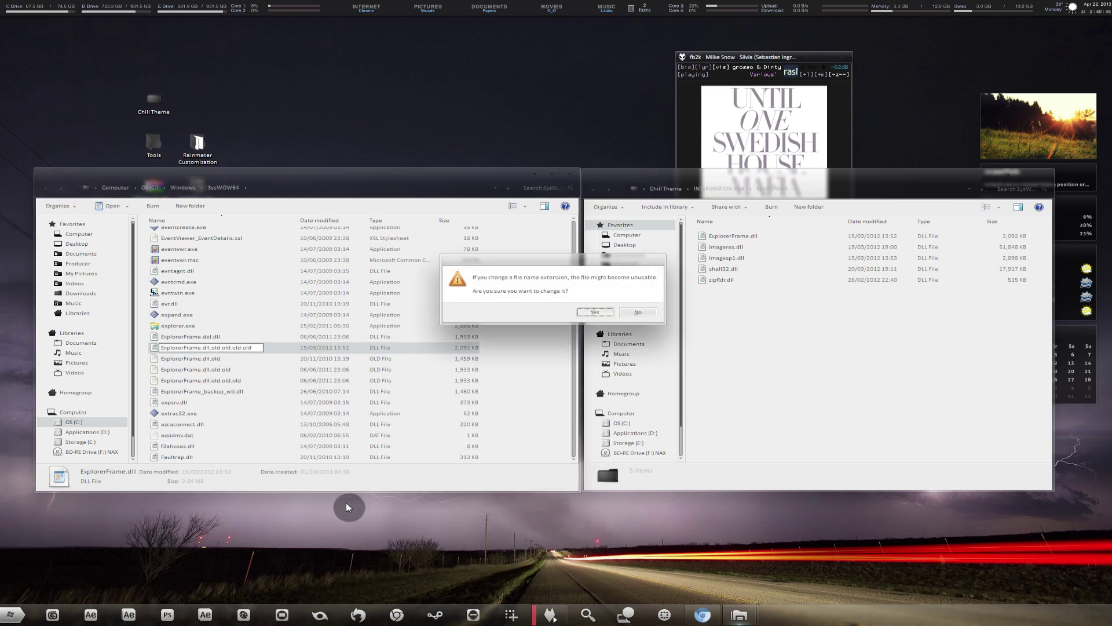
click(590, 306)
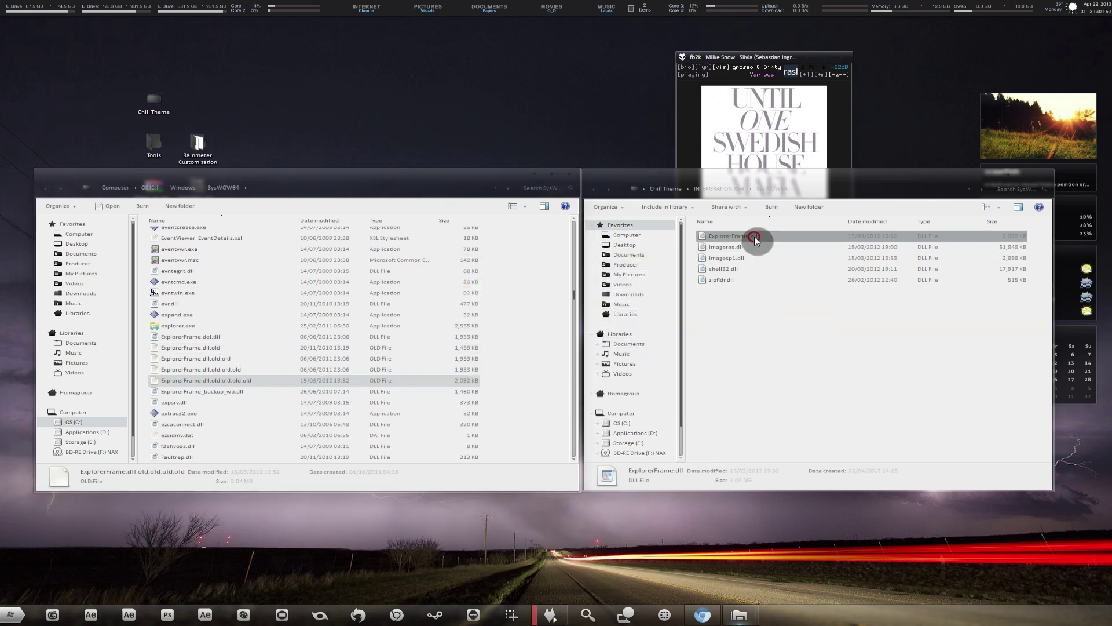
drag(767, 238, 548, 296)
click(545, 286)
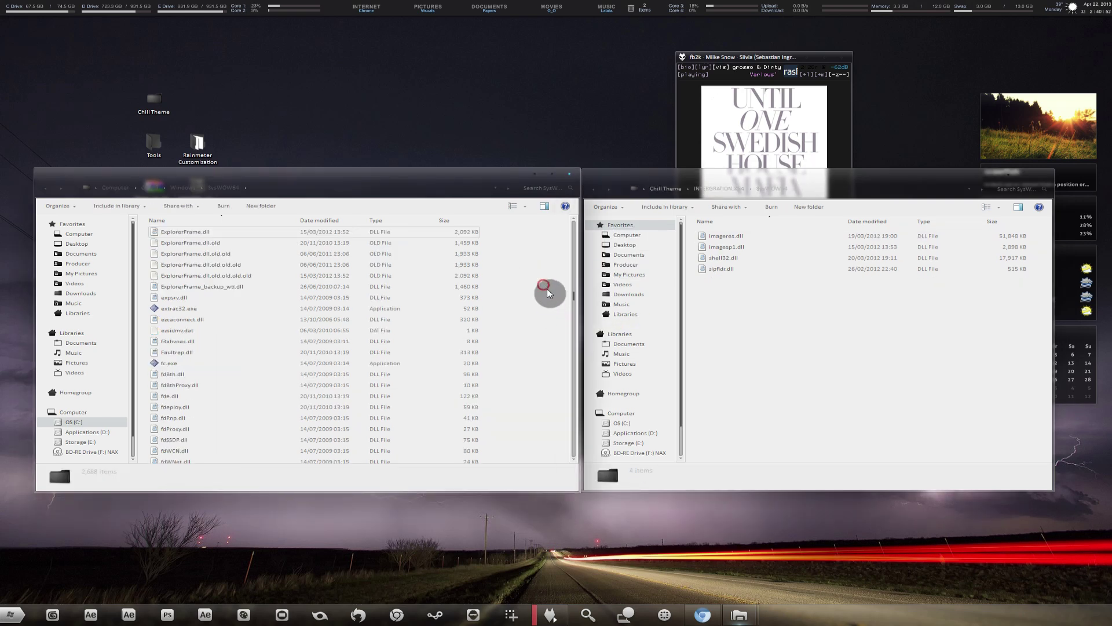
- Return the theme window to the Chill Theme folder and the SysWOW64 window to Computer
drag(757, 320, 782, 224)
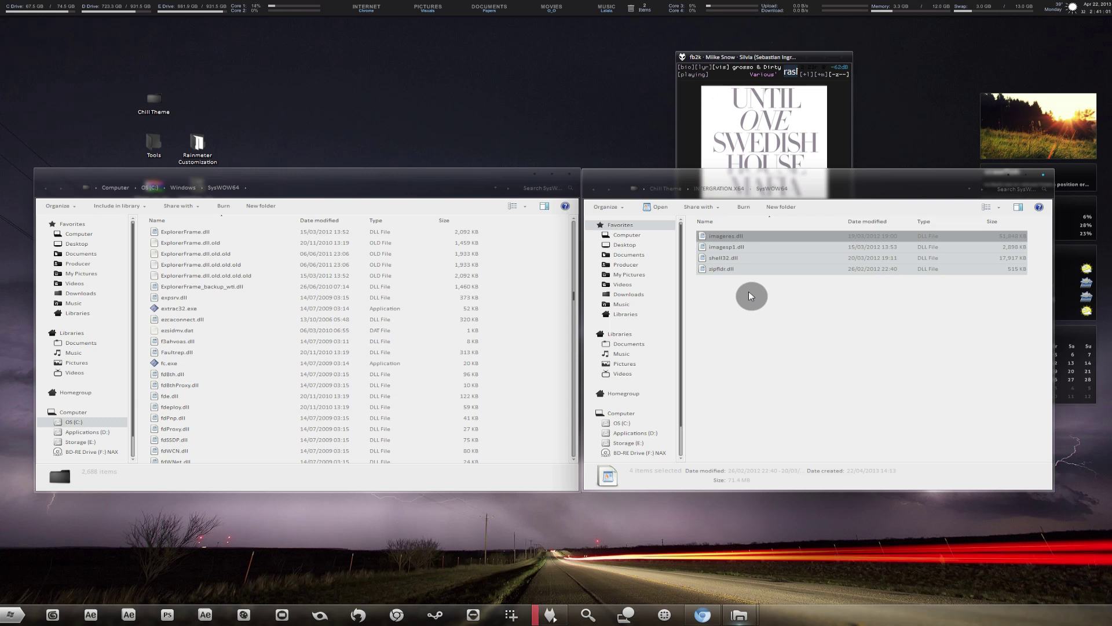
click(751, 296)
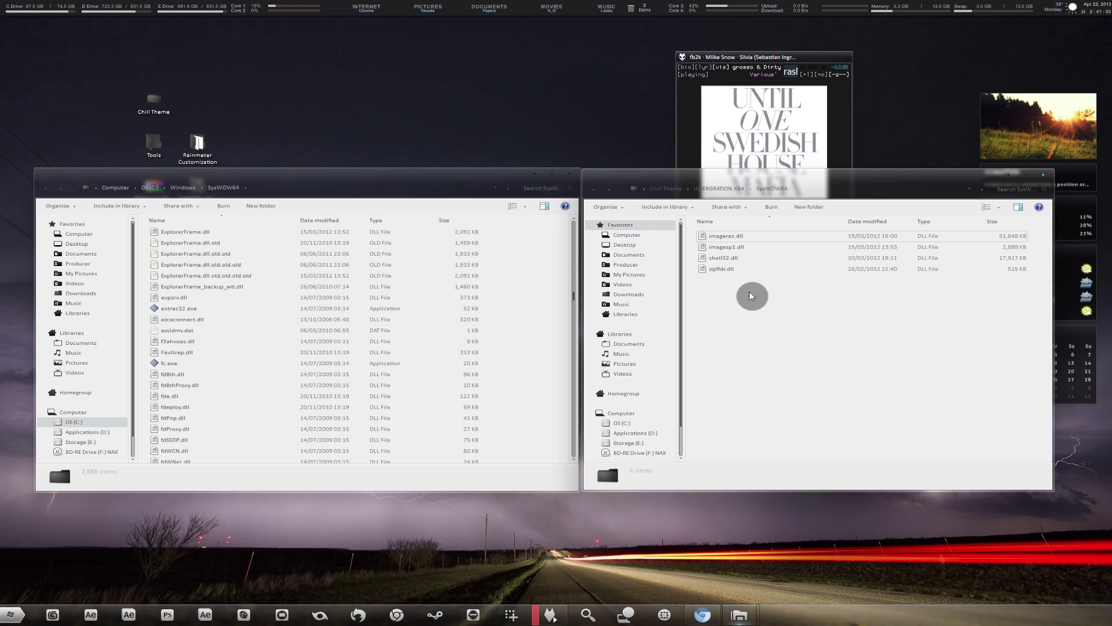
click(667, 188)
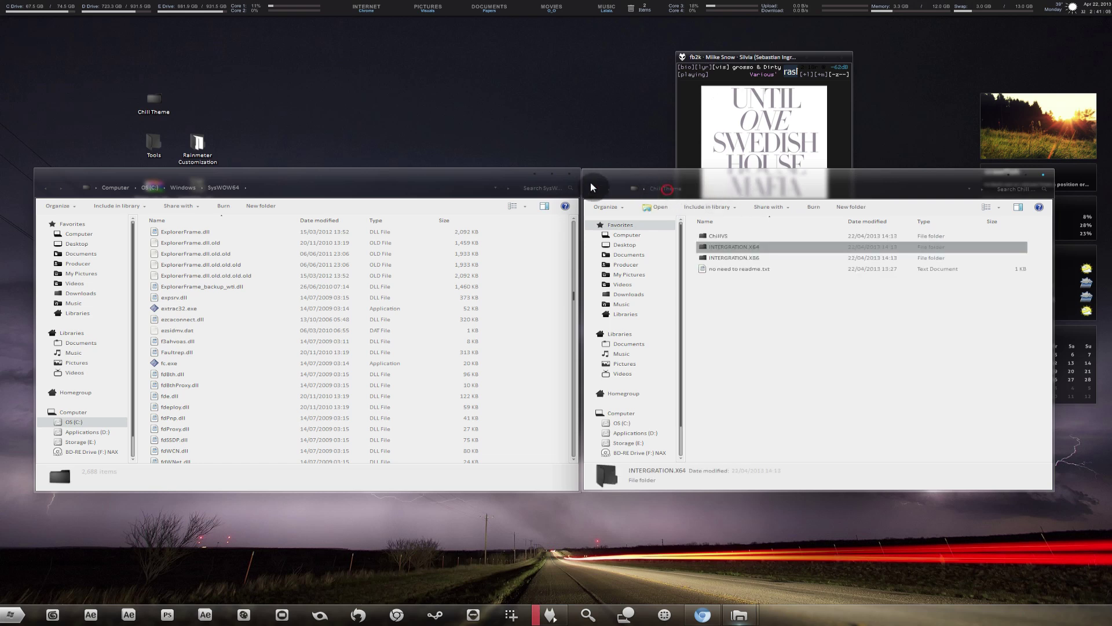
click(116, 187)
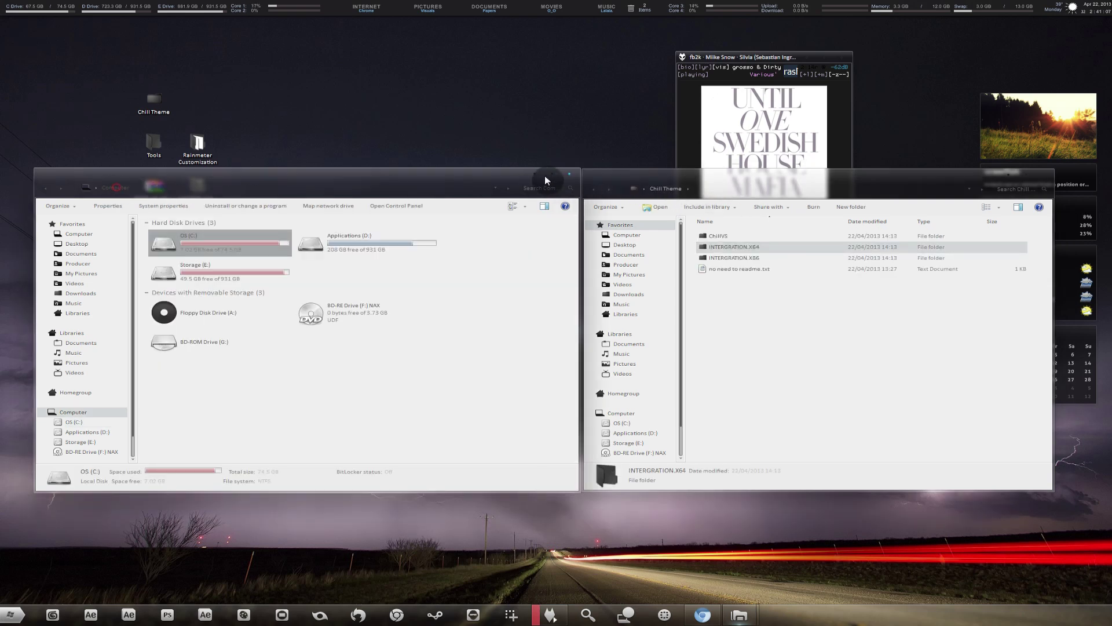
- Close the Computer and Chill Theme folder windows and apply the installed Chill3D theme in the Personalization settings
click(545, 176)
click(844, 333)
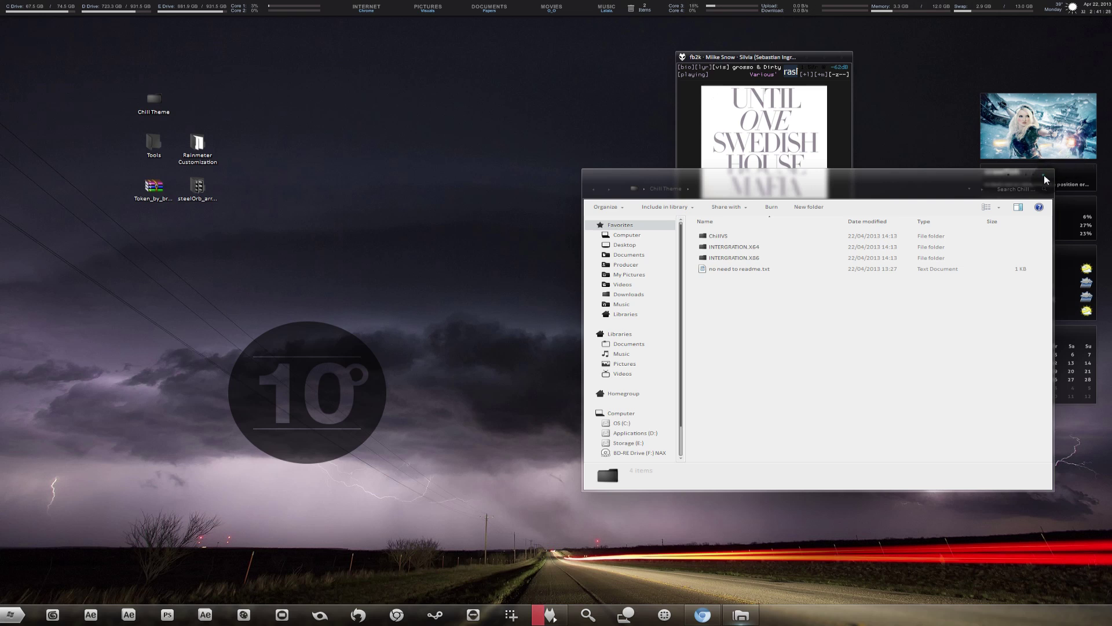
right_click(459, 240)
click(507, 379)
drag(678, 170, 678, 229)
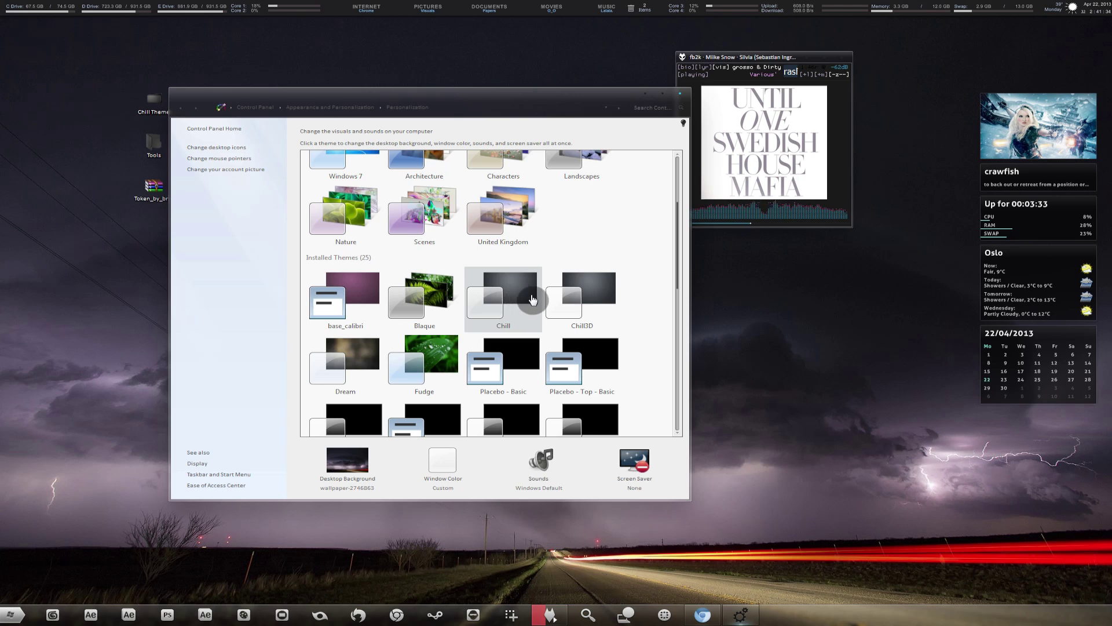
click(580, 315)
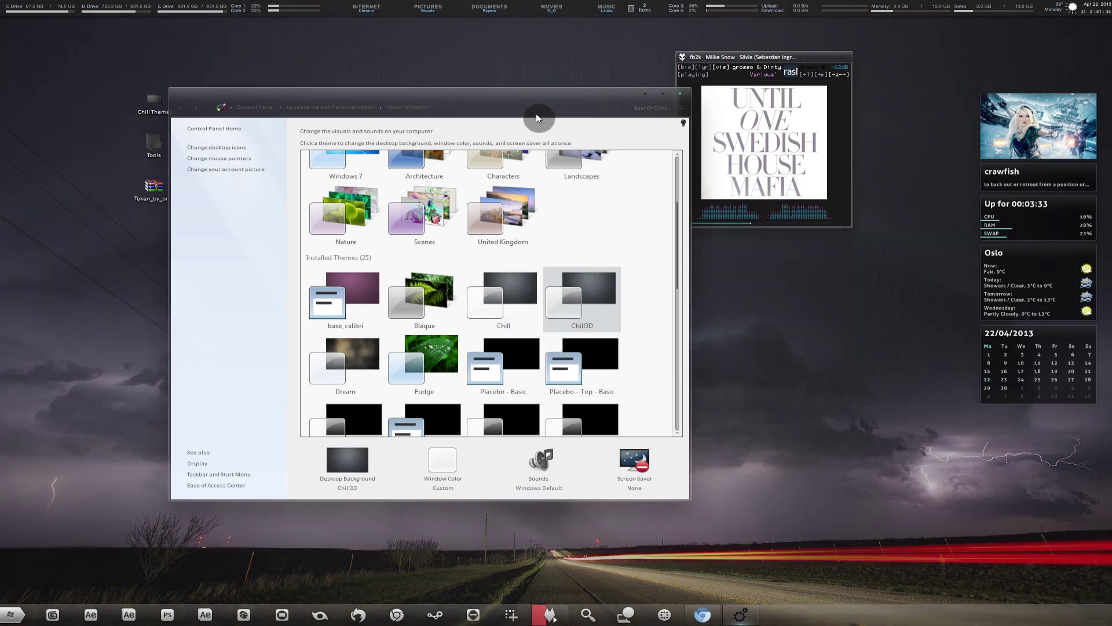
drag(662, 96, 779, 100)
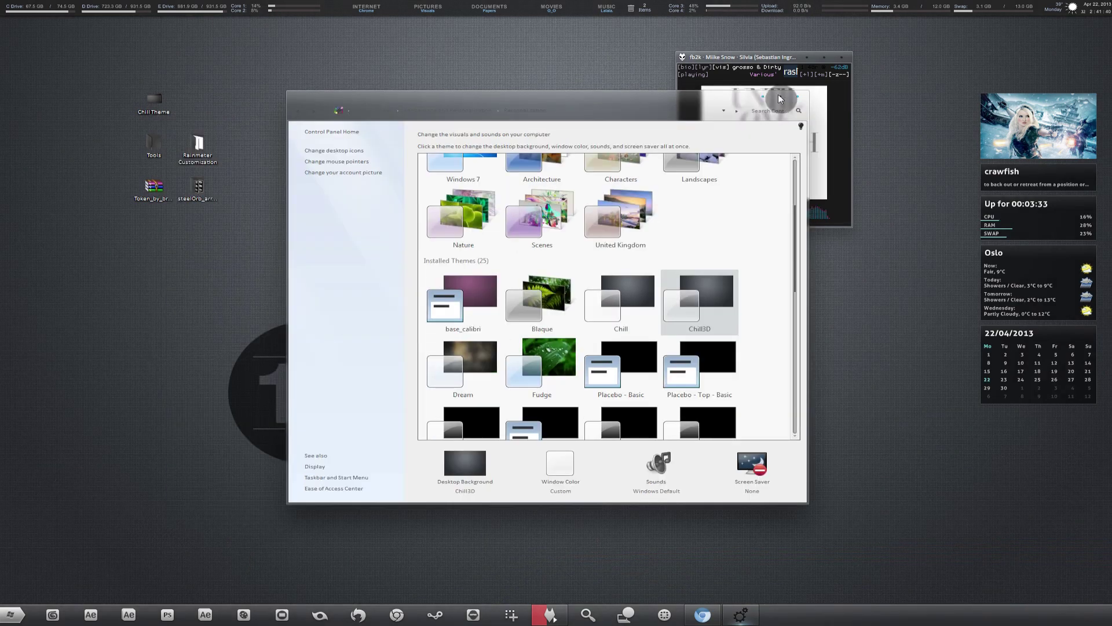
click(795, 97)
- Open a Computer window and examine the applied theme while moving, resizing and browsing in it, closing the window at the end
click(11, 614)
click(131, 471)
drag(765, 175, 471, 192)
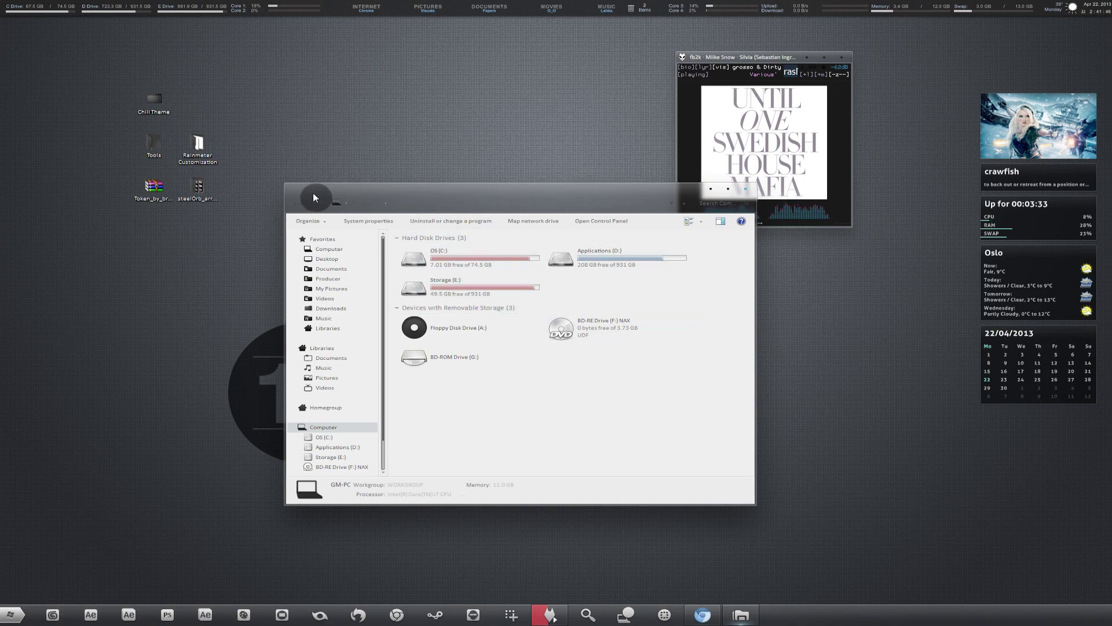
drag(286, 193, 205, 191)
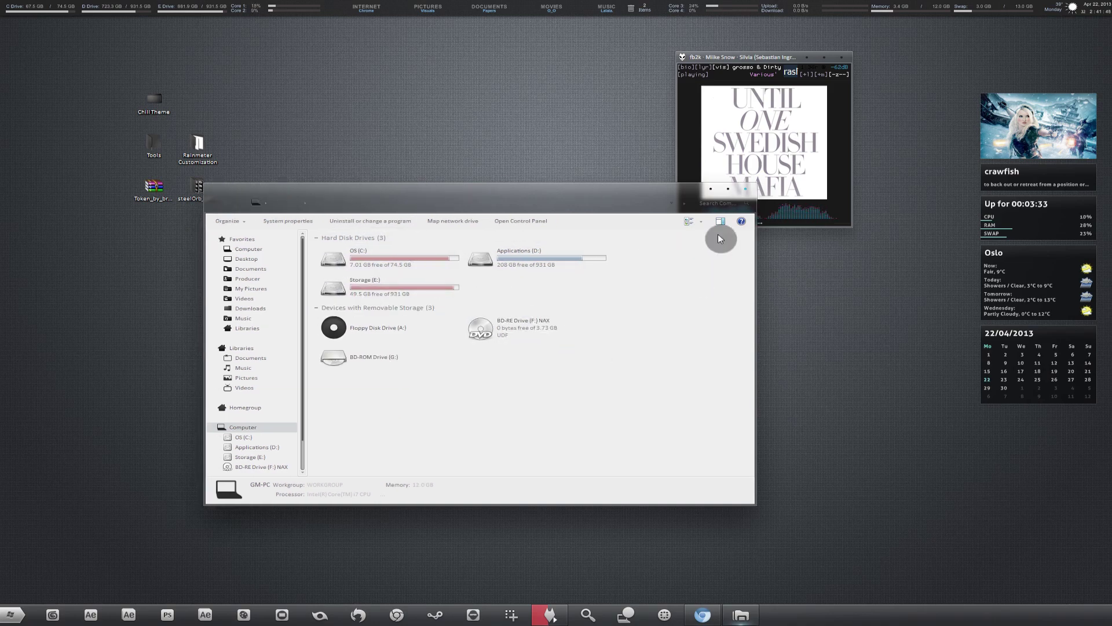
double_click(541, 254)
double_click(367, 270)
click(745, 188)
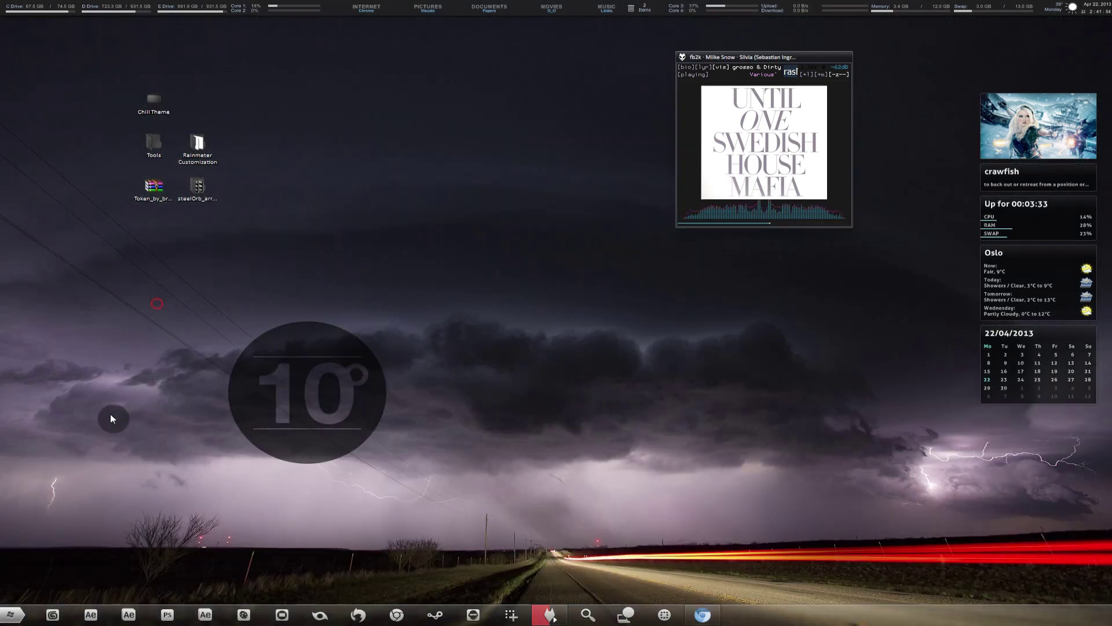
- Open a Computer window and place it below the desktop icons so that they stay accessible
click(13, 620)
click(14, 621)
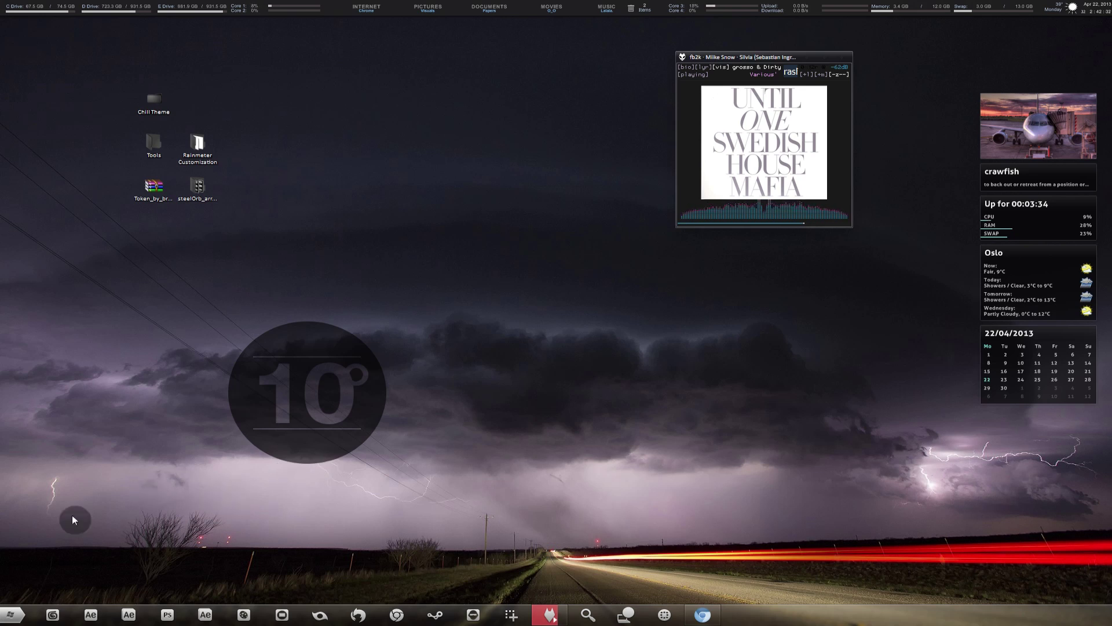
click(23, 616)
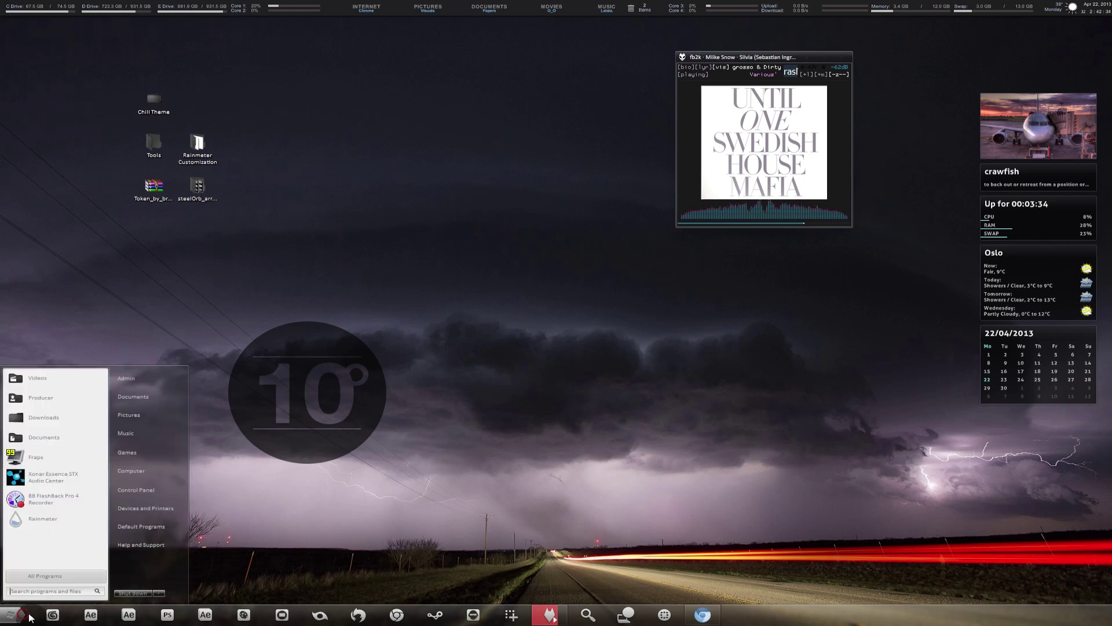
click(154, 473)
drag(373, 193, 300, 242)
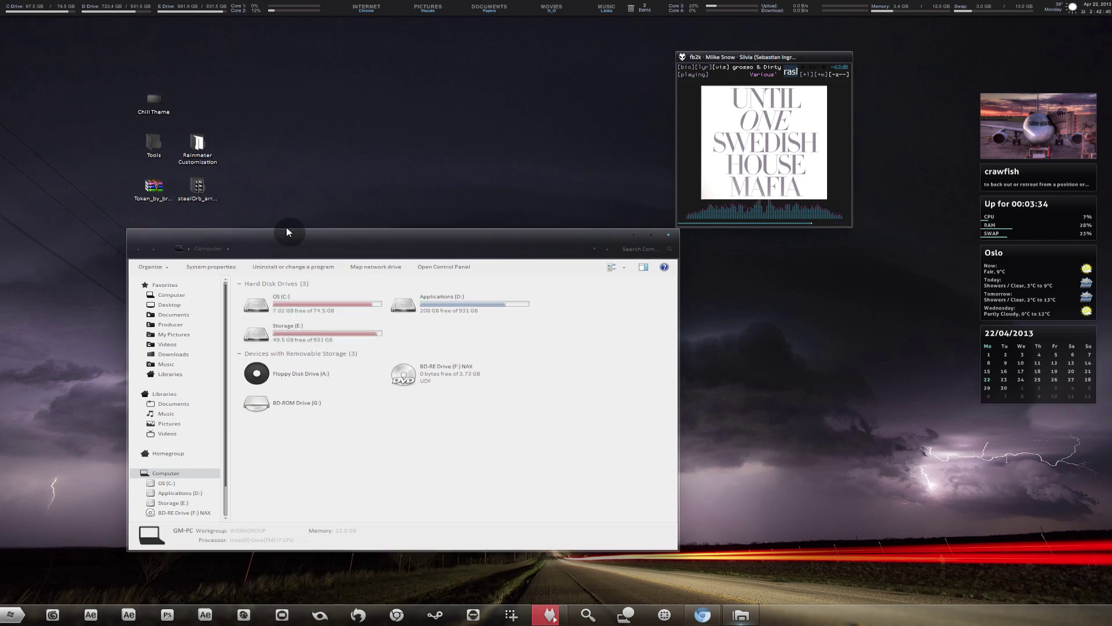
drag(203, 234, 387, 252)
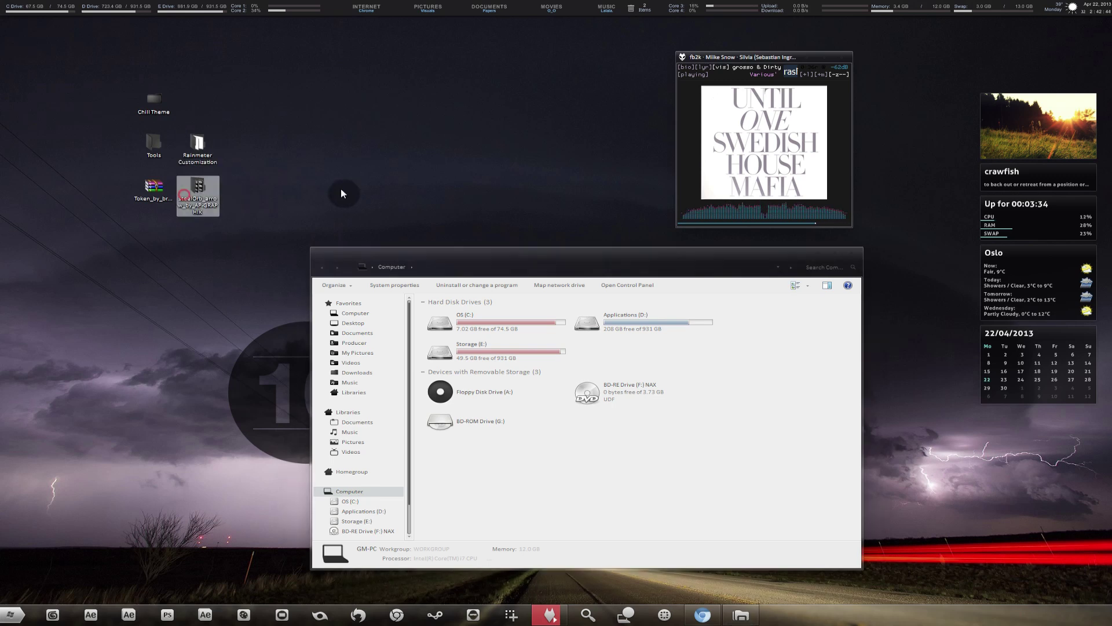
- Open the steelOrb_arrow_by_AP-GRAPHIK folder beside the Computer window and widen its Name column to show the full folder names
double_click(207, 206)
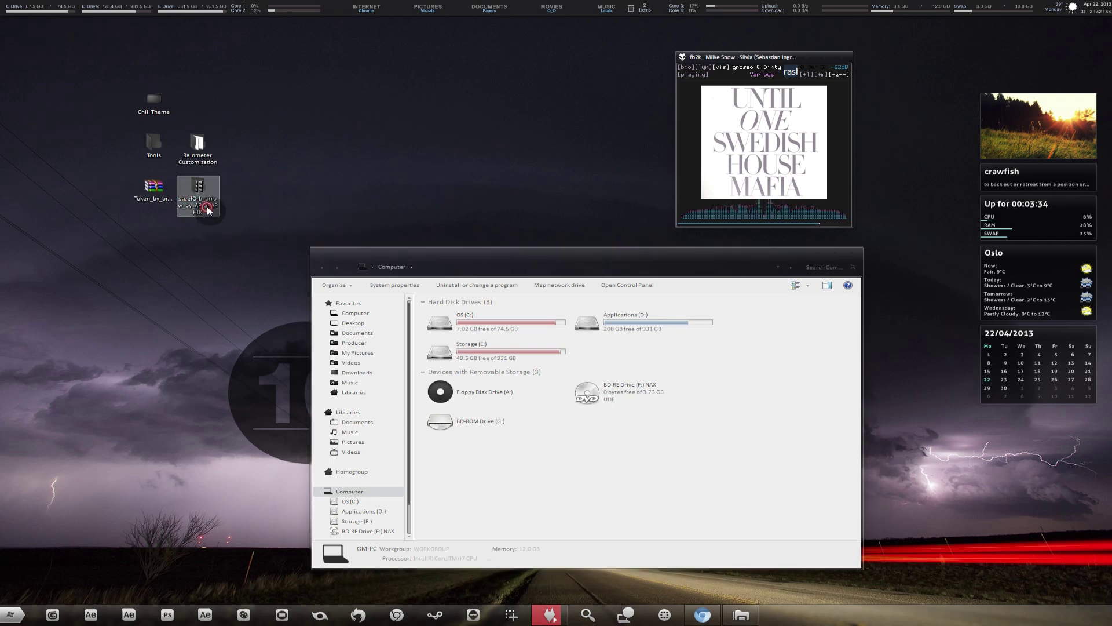
drag(457, 267, 604, 259)
drag(410, 251, 184, 241)
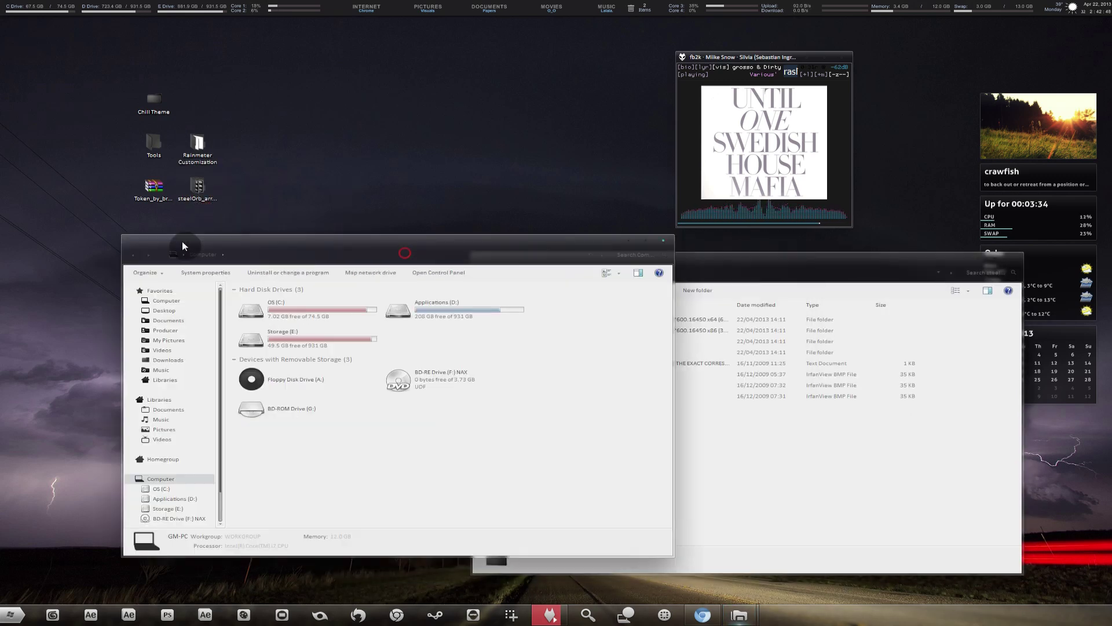
drag(647, 255, 674, 234)
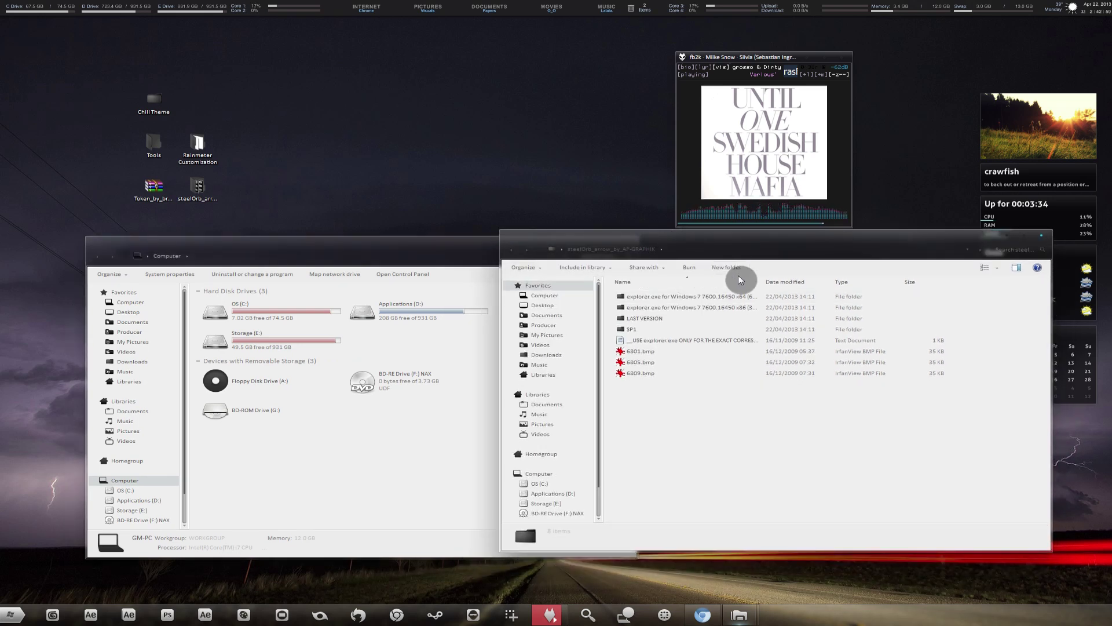
drag(762, 282, 829, 282)
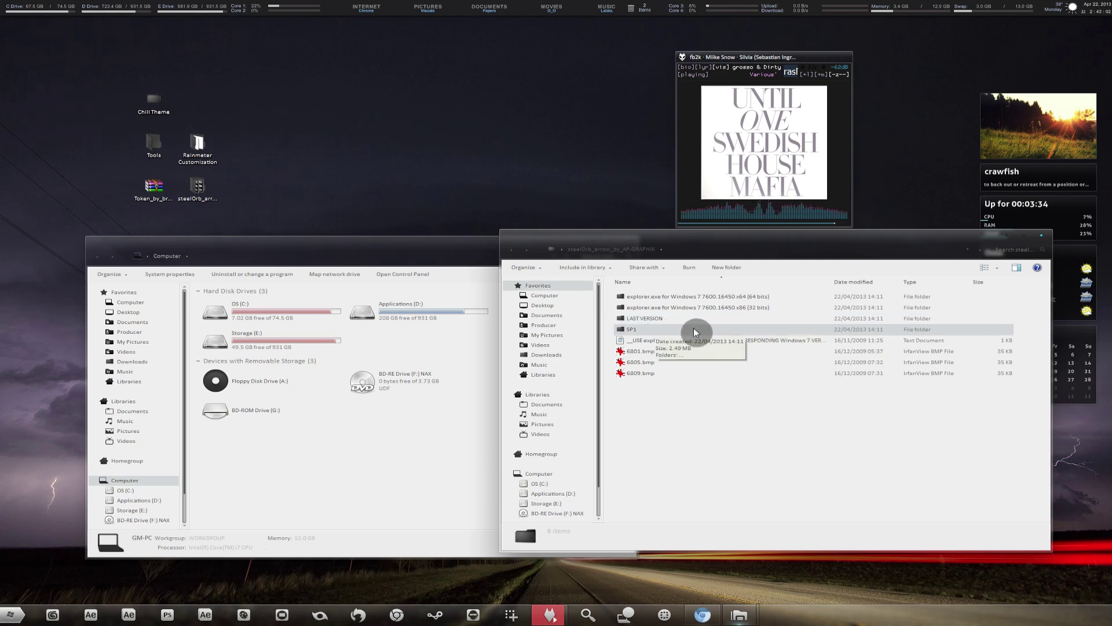
- Inside SP1, open the explorer.exe for Windows 7 SP1 7601.17514 x64 (64 bits) folder and select its explorer.exe
double_click(631, 330)
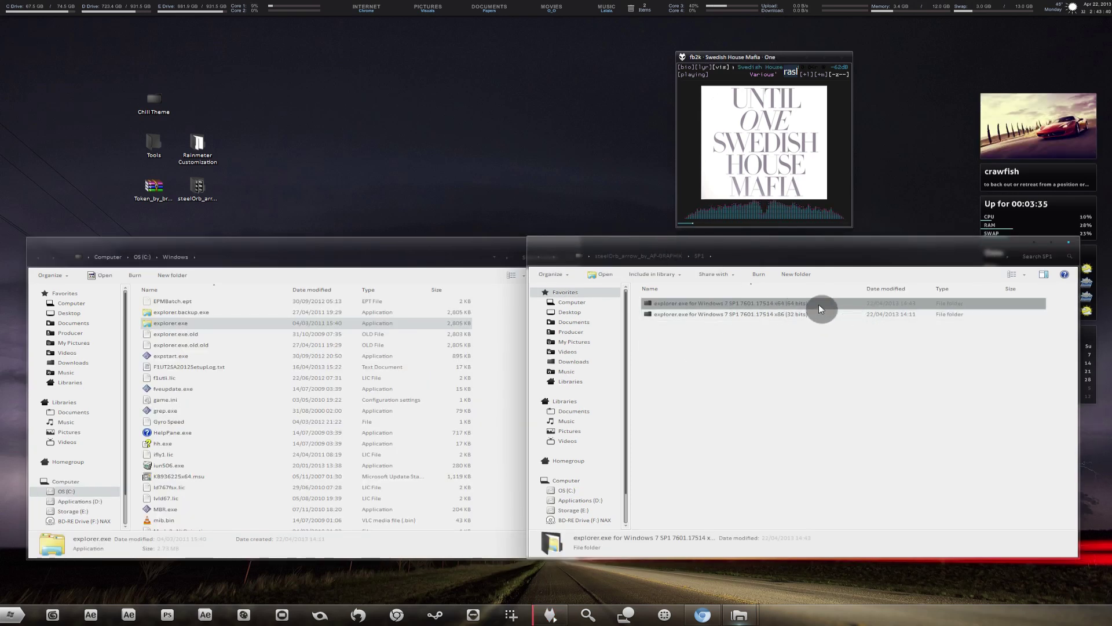
double_click(798, 306)
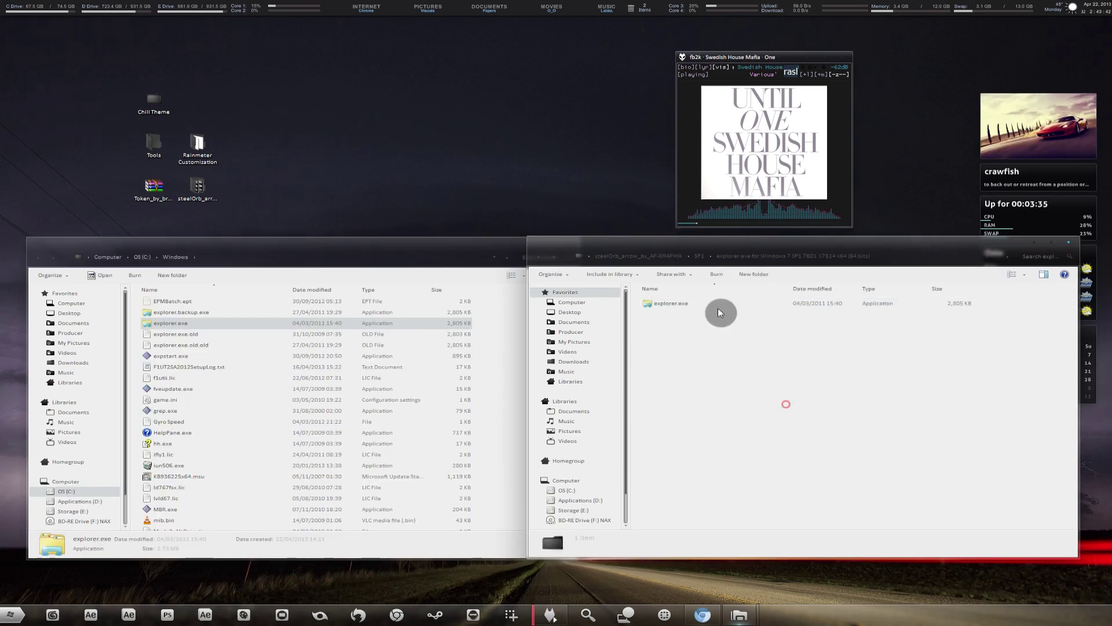
click(701, 303)
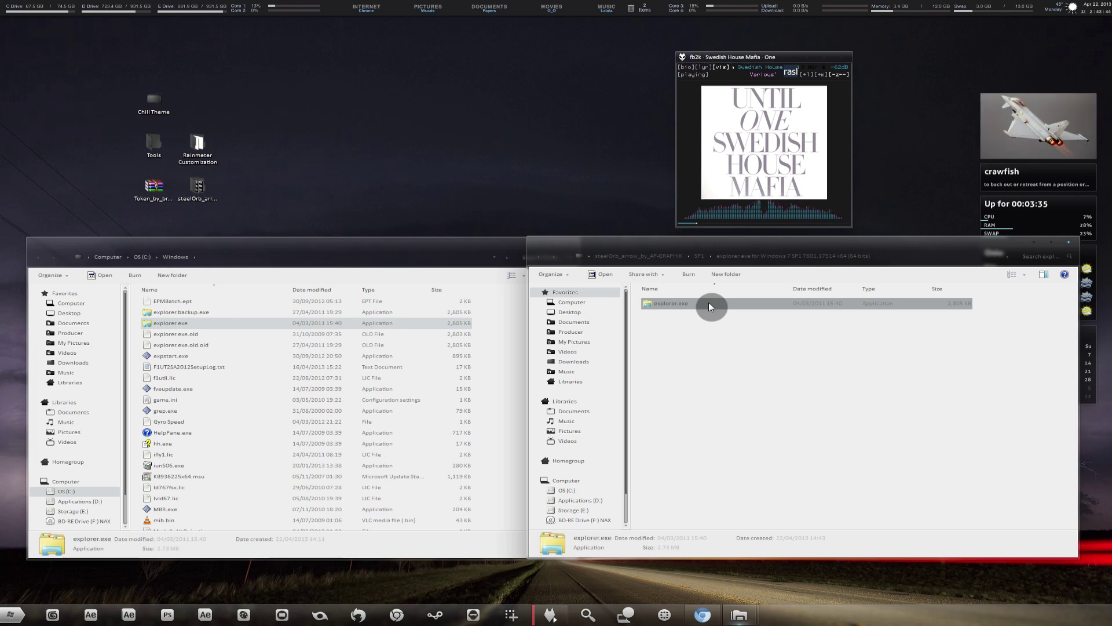
- Navigate the other window from Computer through OS (C:) to C:\Windows and select explorer.exe there
click(400, 249)
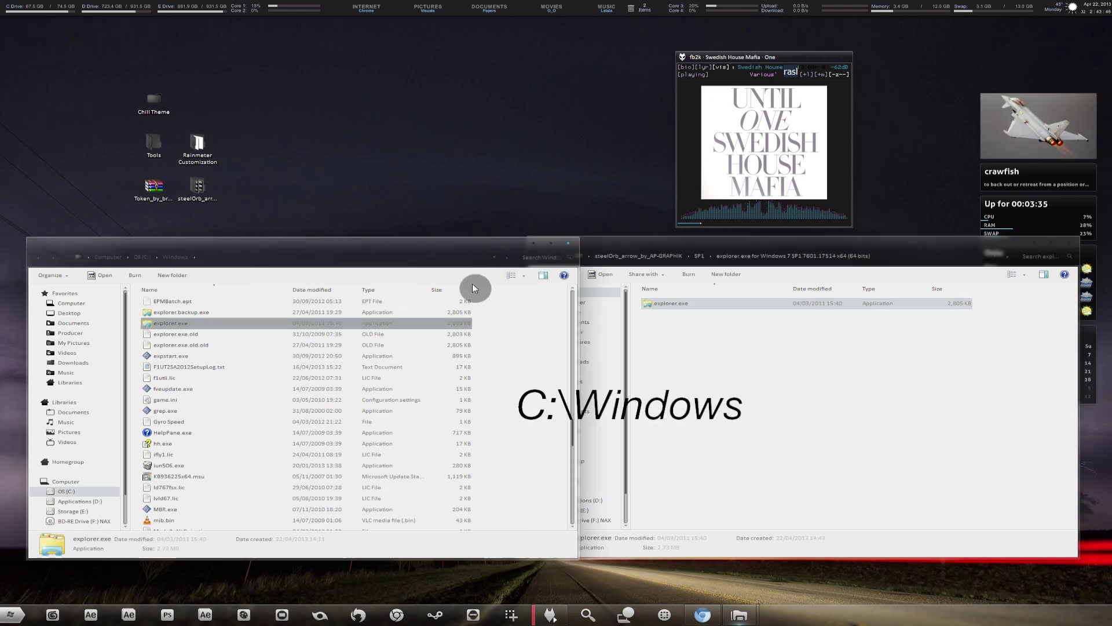
click(267, 258)
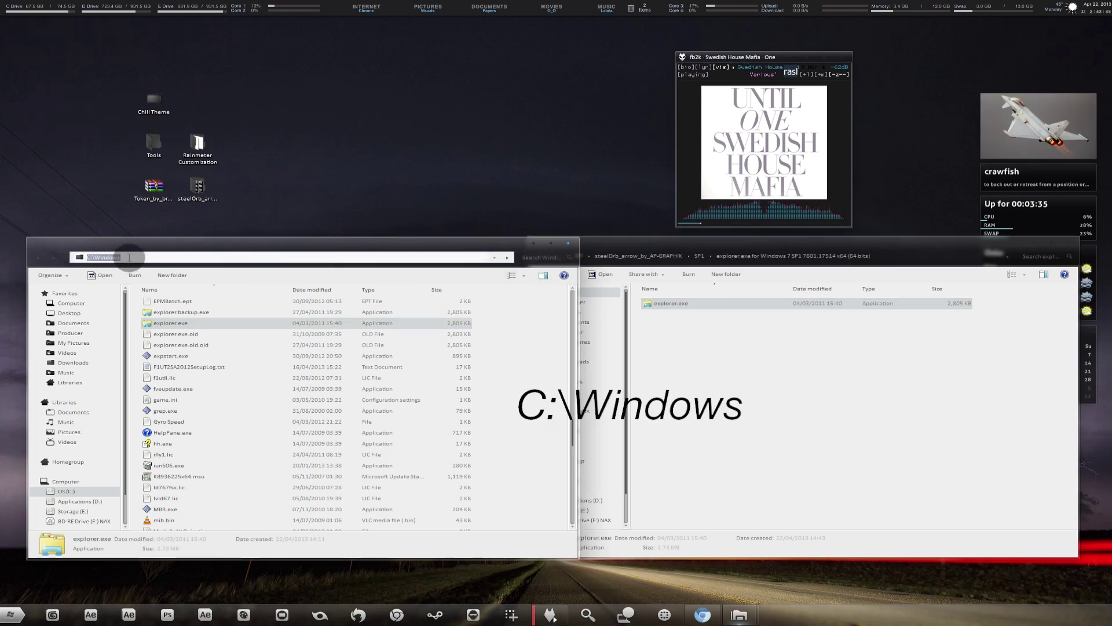
click(197, 344)
click(83, 312)
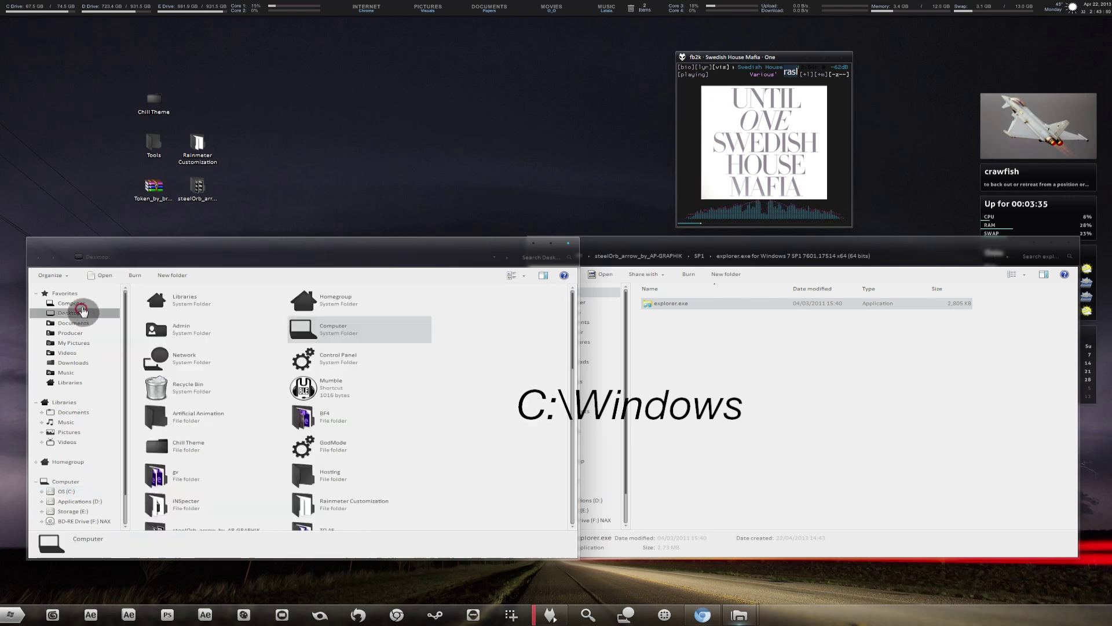
click(71, 303)
double_click(199, 310)
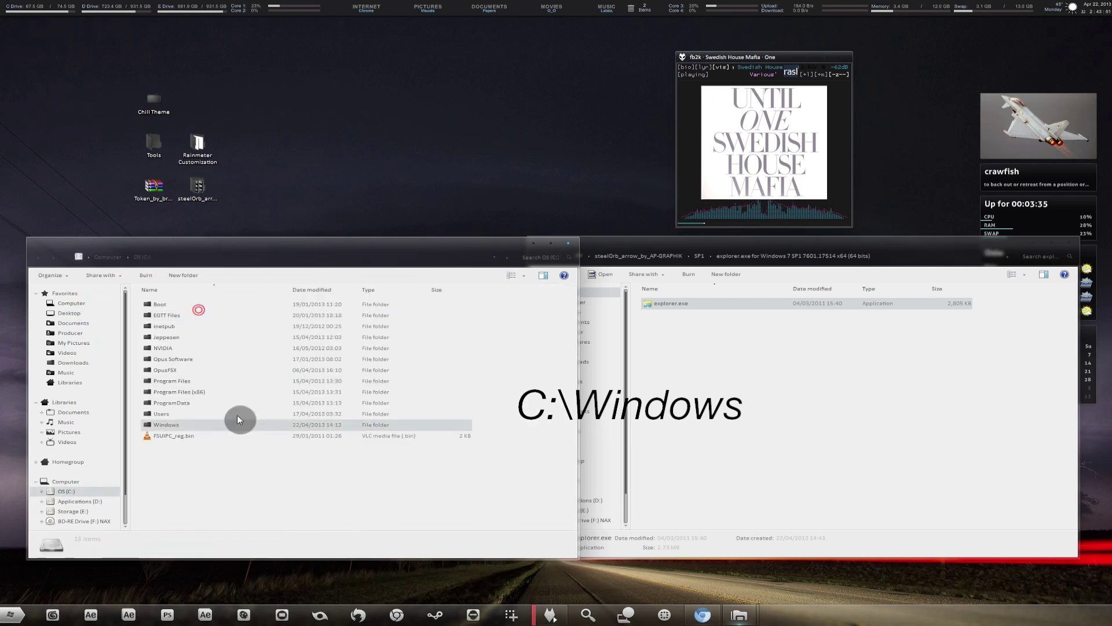
double_click(194, 425)
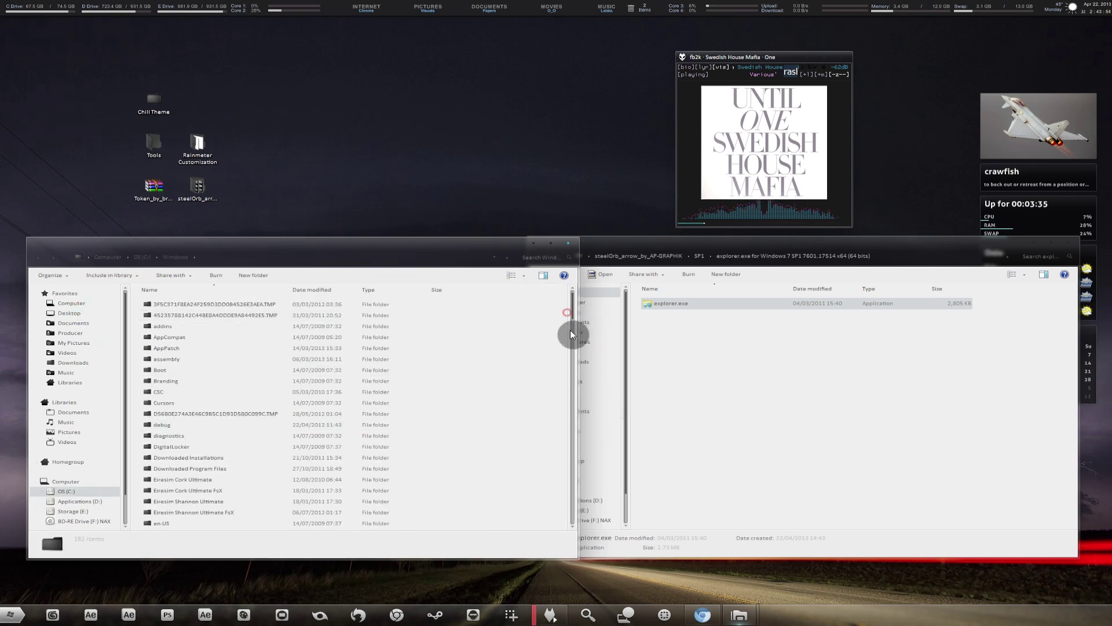
text(explorer.exe)
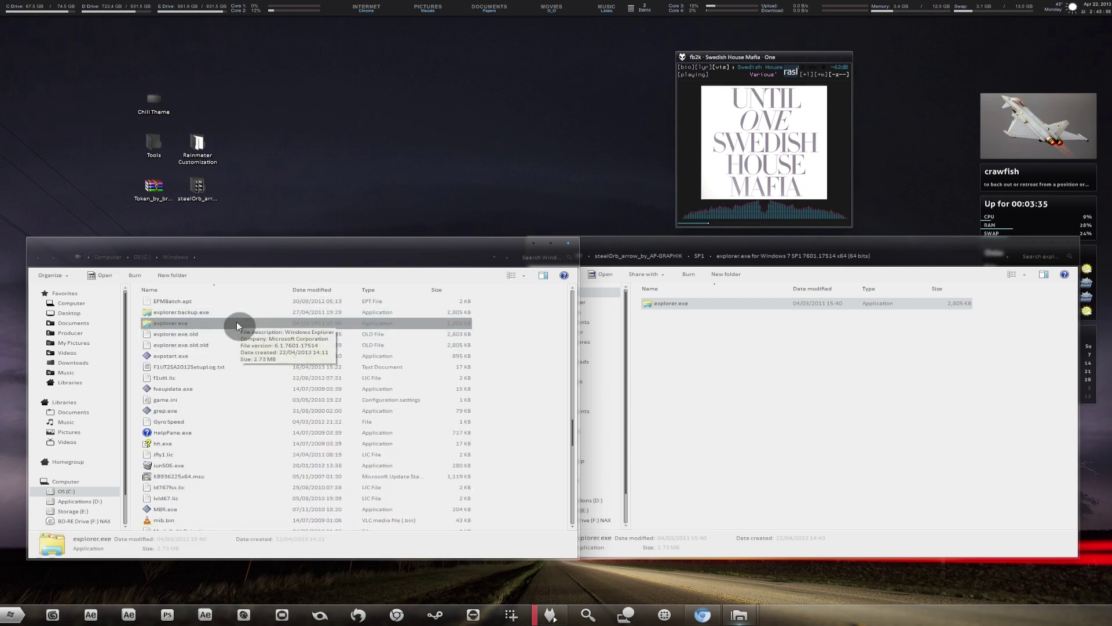
- Arrange the C:\Windows window and the steelOrb explorer.exe window side by side without overlap
click(652, 303)
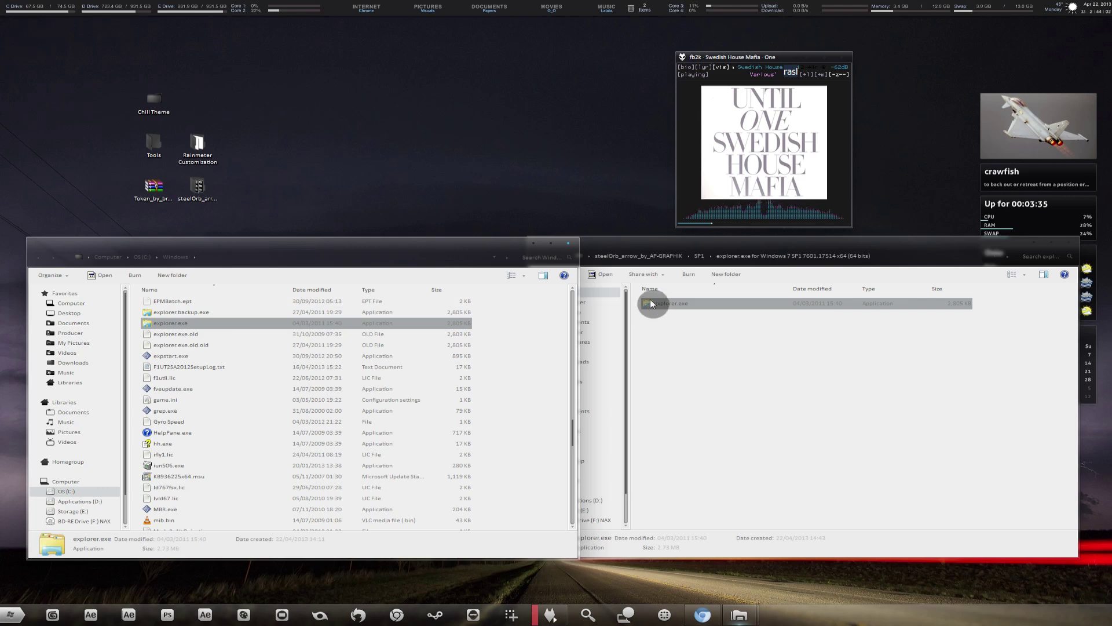
mouse_move(676, 242)
mouse_down()
mouse_move(548, 201)
mouse_move(662, 252)
mouse_move(665, 242)
mouse_up()
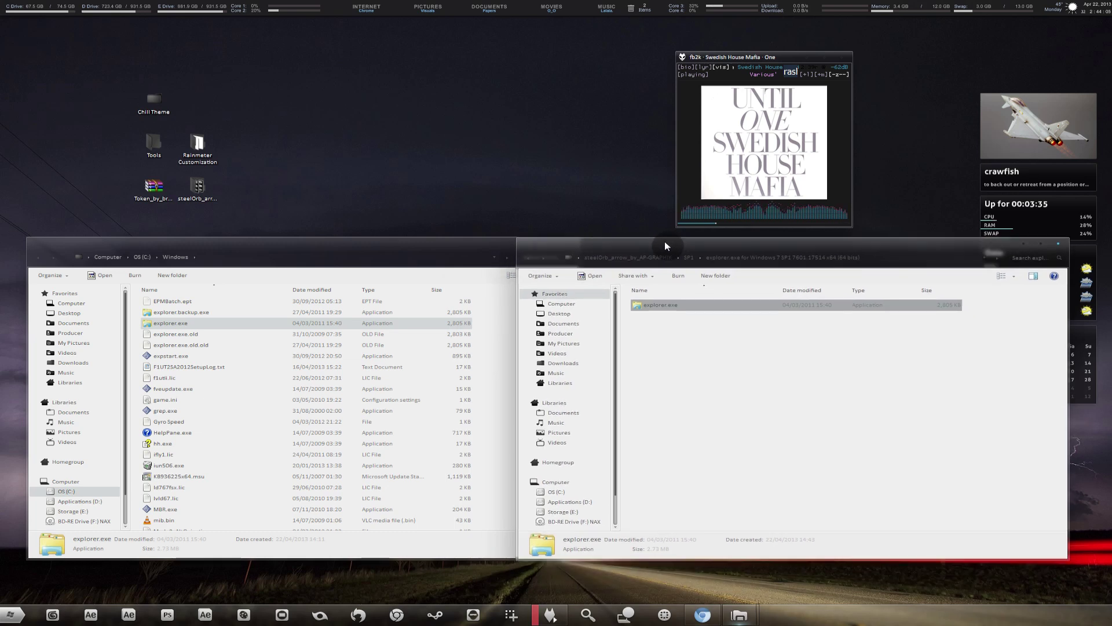
drag(501, 247, 472, 248)
drag(622, 248, 658, 249)
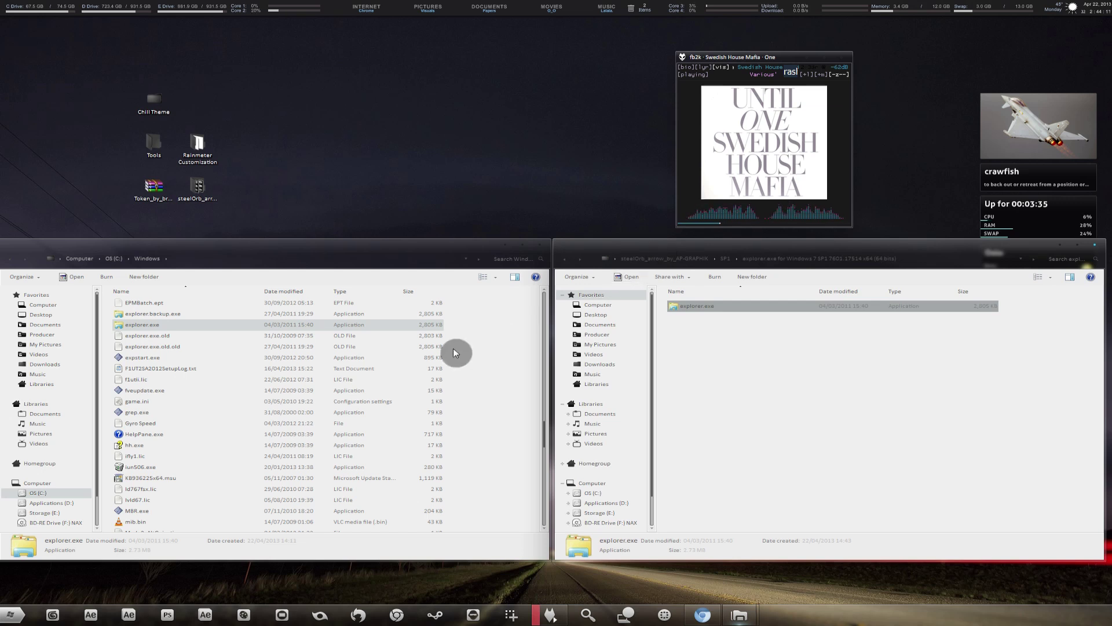
- Rename the original explorer.exe in C:\Windows to explorer.exe.old.old.old and accept the extension change
right_click(378, 327)
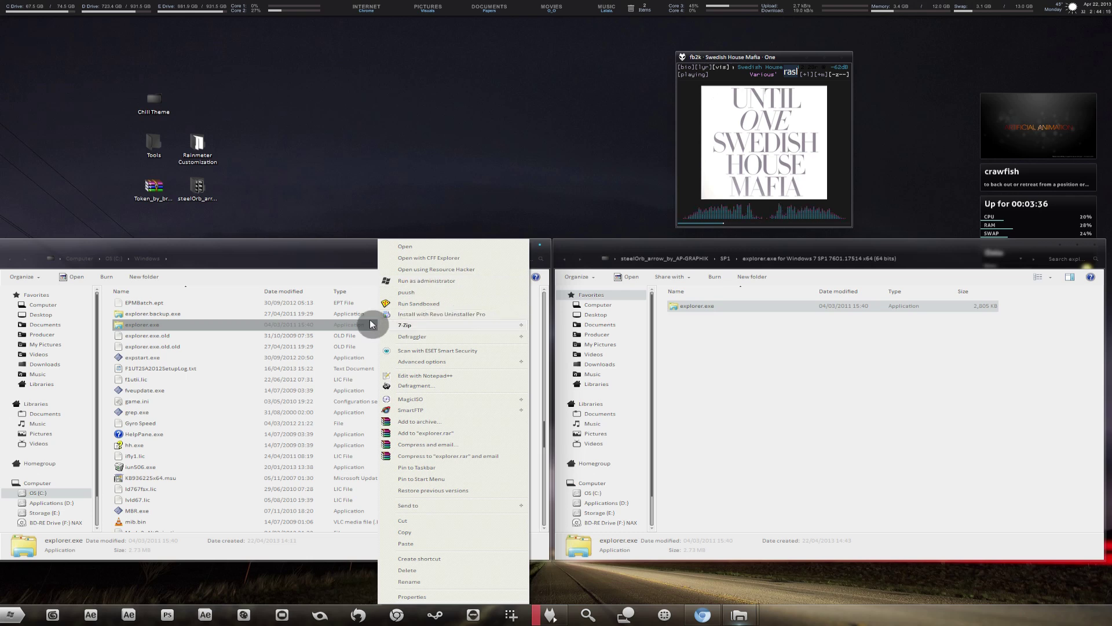
click(339, 324)
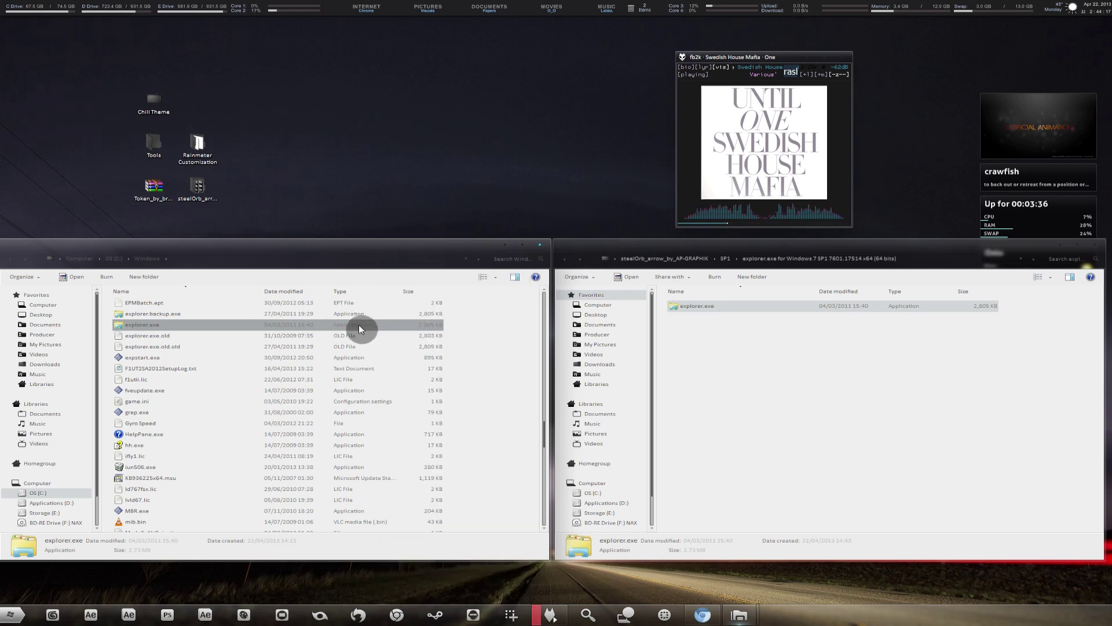
right_click(359, 326)
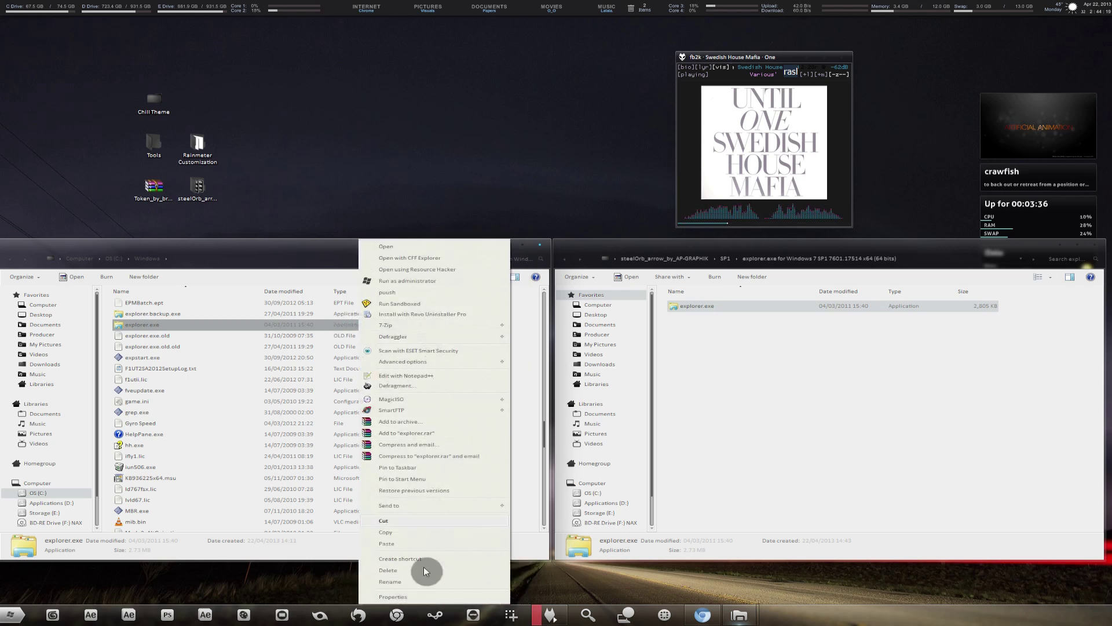
click(391, 583)
click(164, 326)
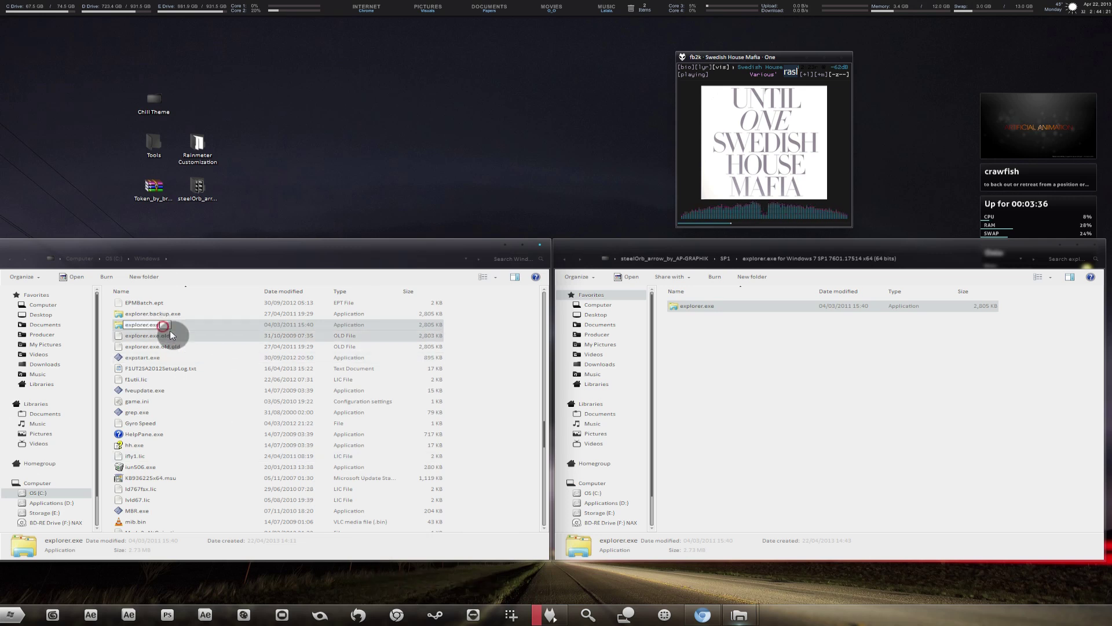
text(.old.old.old)
key(Return)
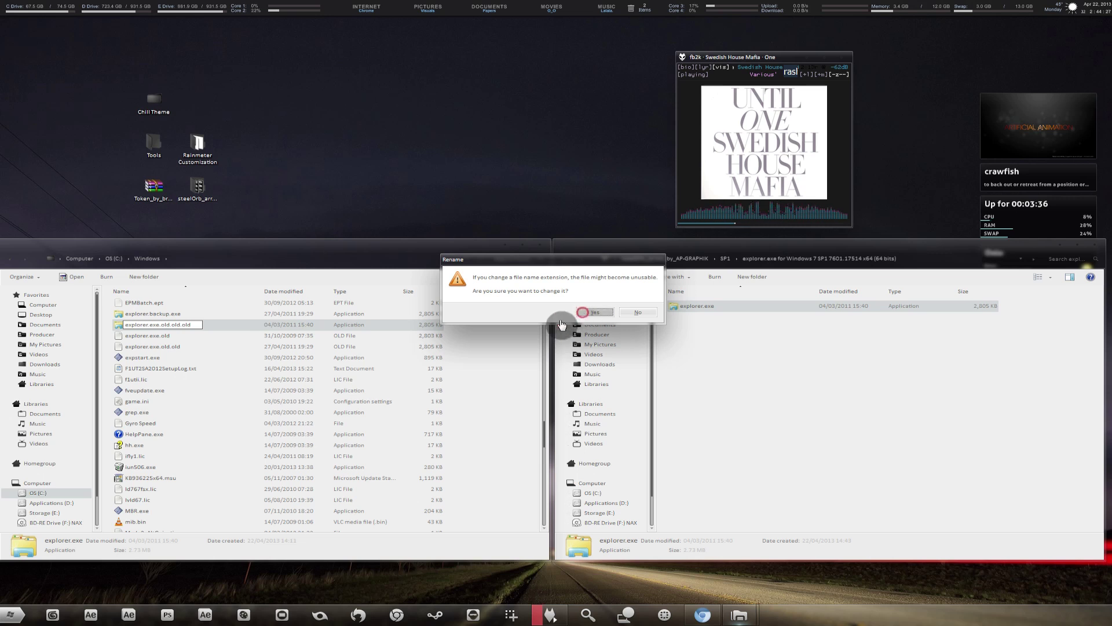
click(583, 314)
- Move the steelOrb explorer.exe from the SP1 x64 folder into C:\Windows
click(259, 325)
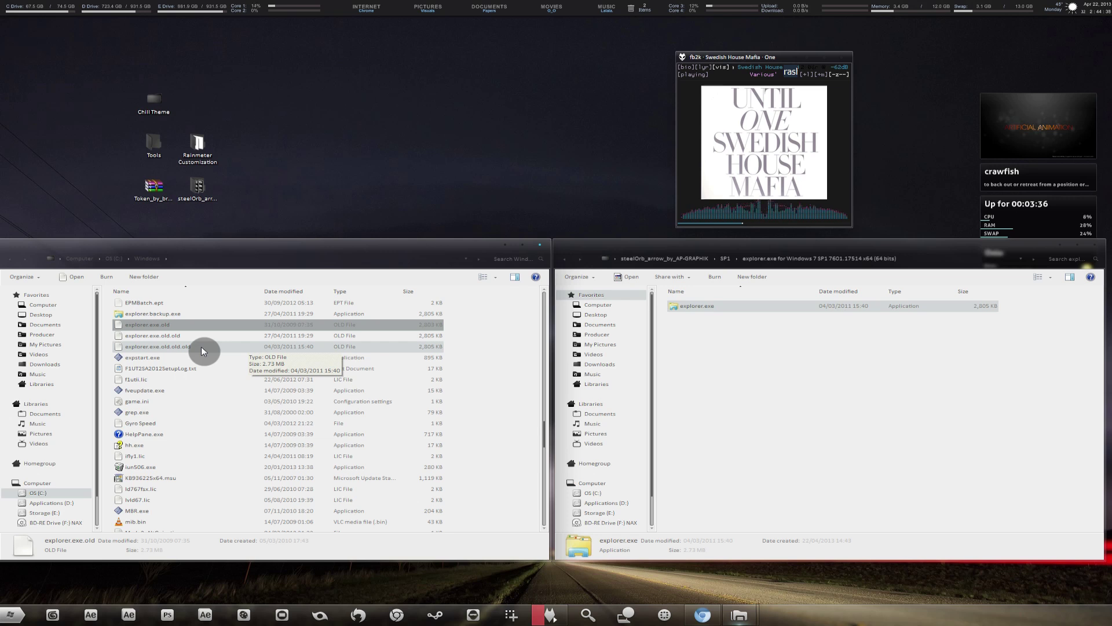
click(707, 308)
drag(795, 307, 498, 322)
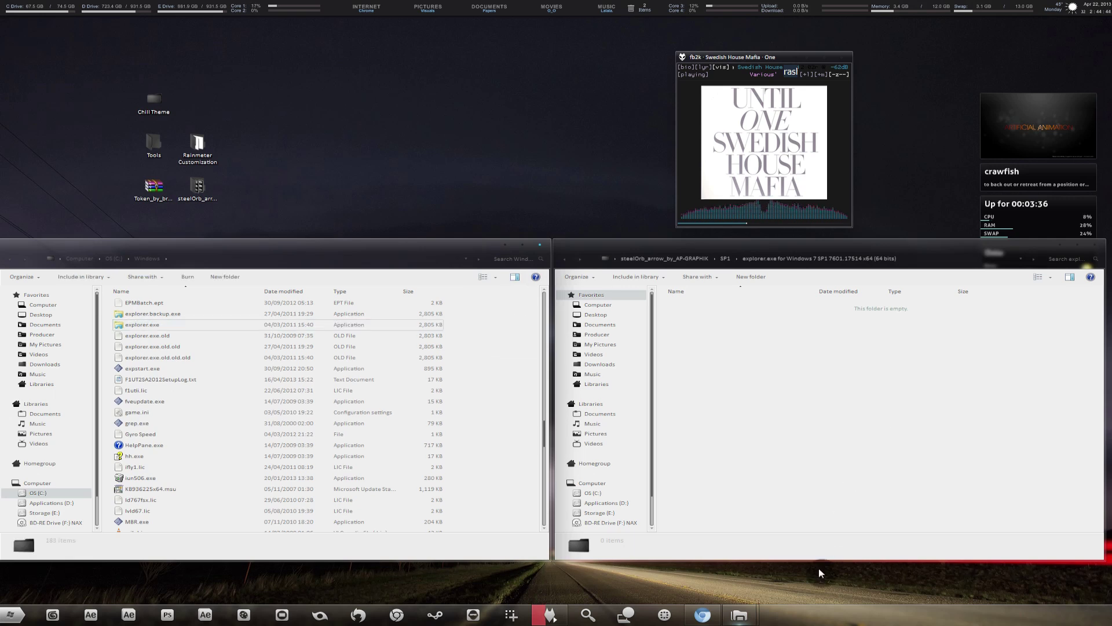
- Open Task Manager, select the explorer.exe process, and end it, confirming the termination
right_click(810, 617)
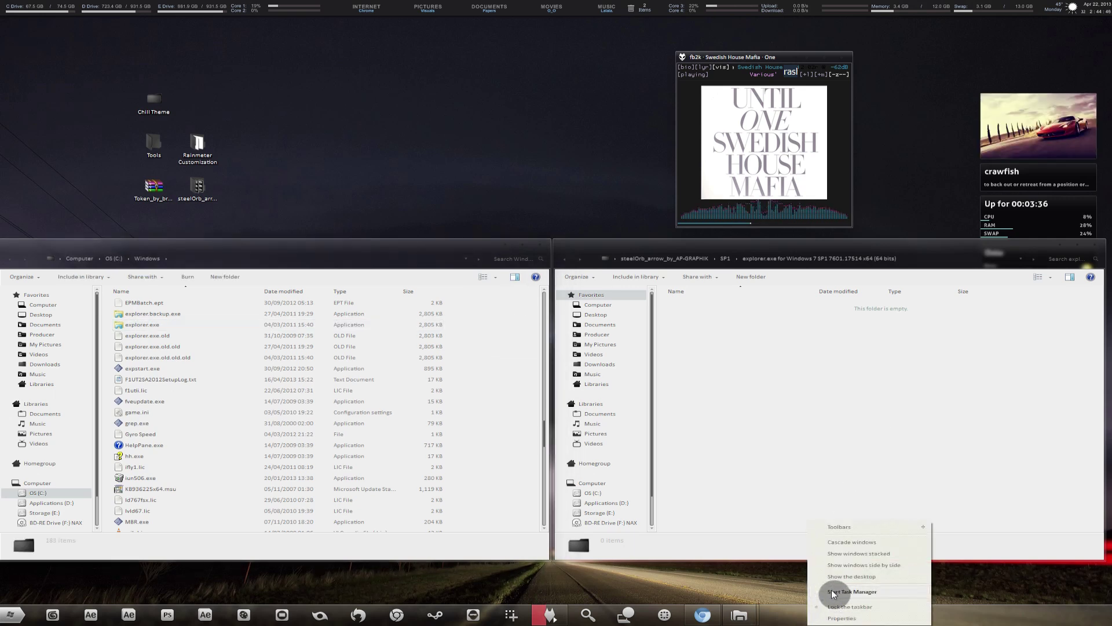
click(865, 591)
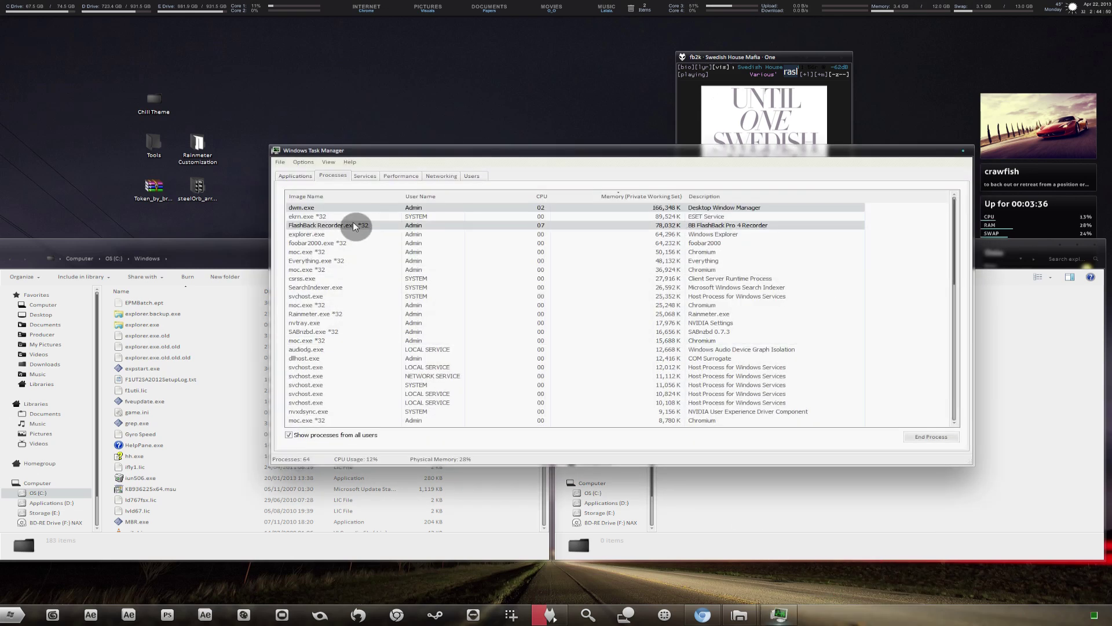
click(347, 234)
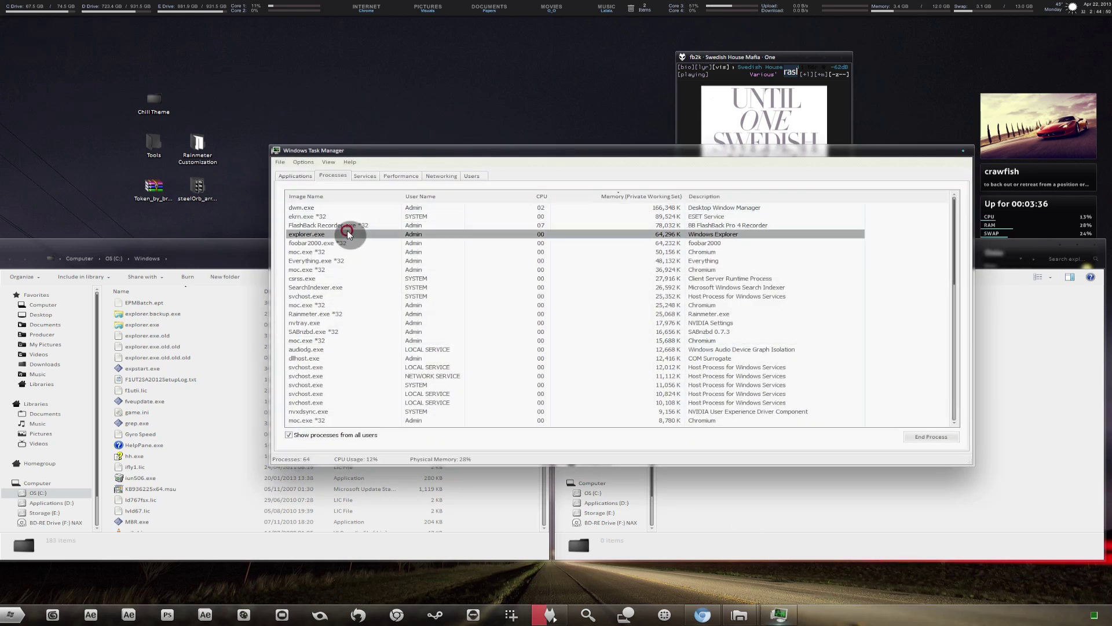
click(932, 438)
click(582, 316)
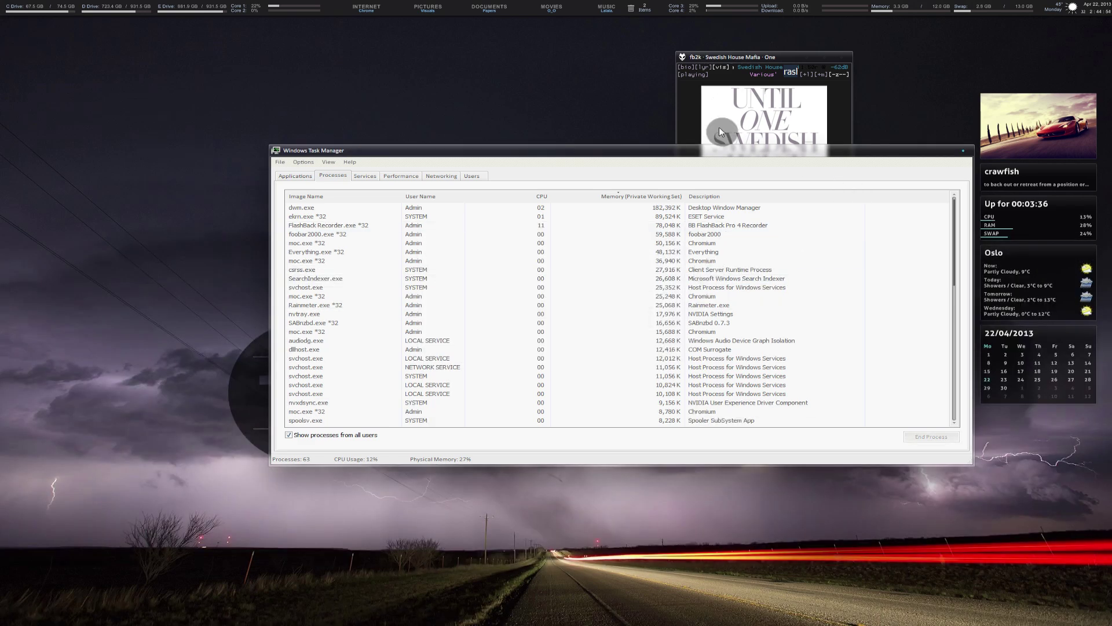
- Run explorer.exe as a new task from Task Manager to restart the Windows shell
click(280, 163)
click(283, 174)
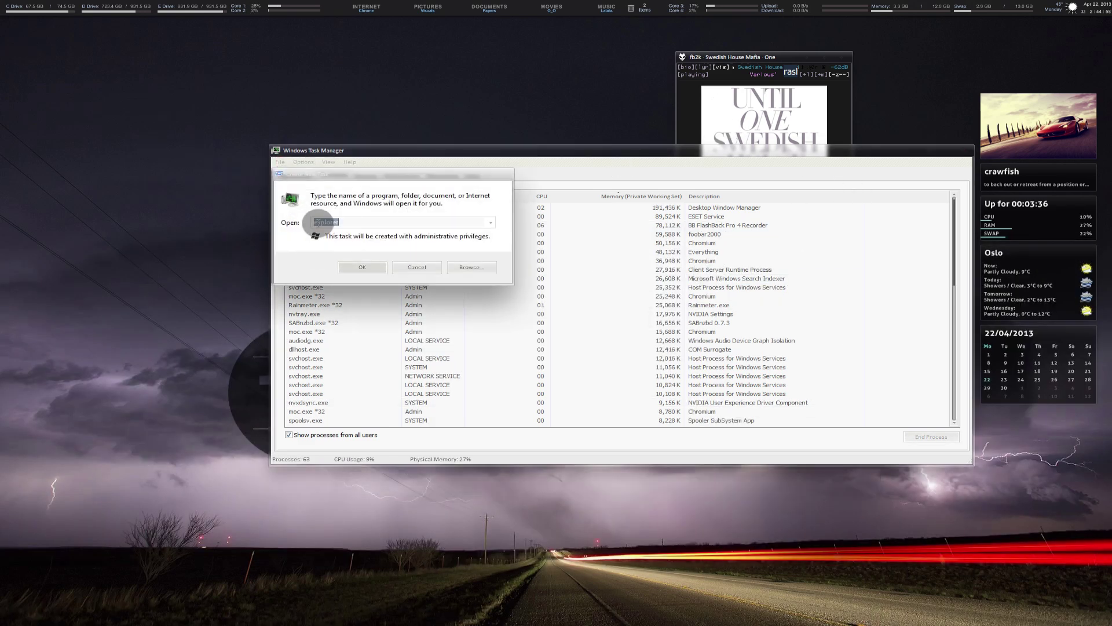
click(357, 222)
text(.exe)
click(350, 270)
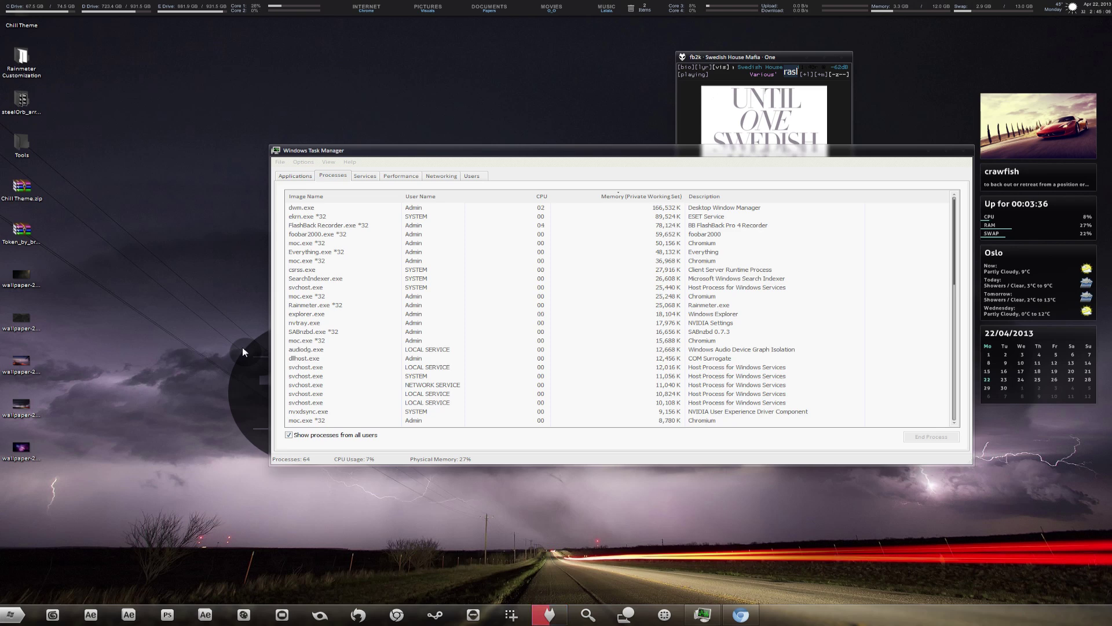
- Delete the wallpaper files and Chill Theme.zip from the desktop, then group the remaining folders and the Token archive in two neat columns
drag(120, 507, 21, 278)
key(Delete)
key(Delete)
drag(24, 137, 112, 180)
mouse_move(41, 107)
mouse_down()
mouse_move(131, 162)
mouse_move(96, 151)
mouse_up()
click(8, 108)
drag(20, 58, 162, 148)
drag(24, 23, 157, 186)
drag(10, 232, 98, 235)
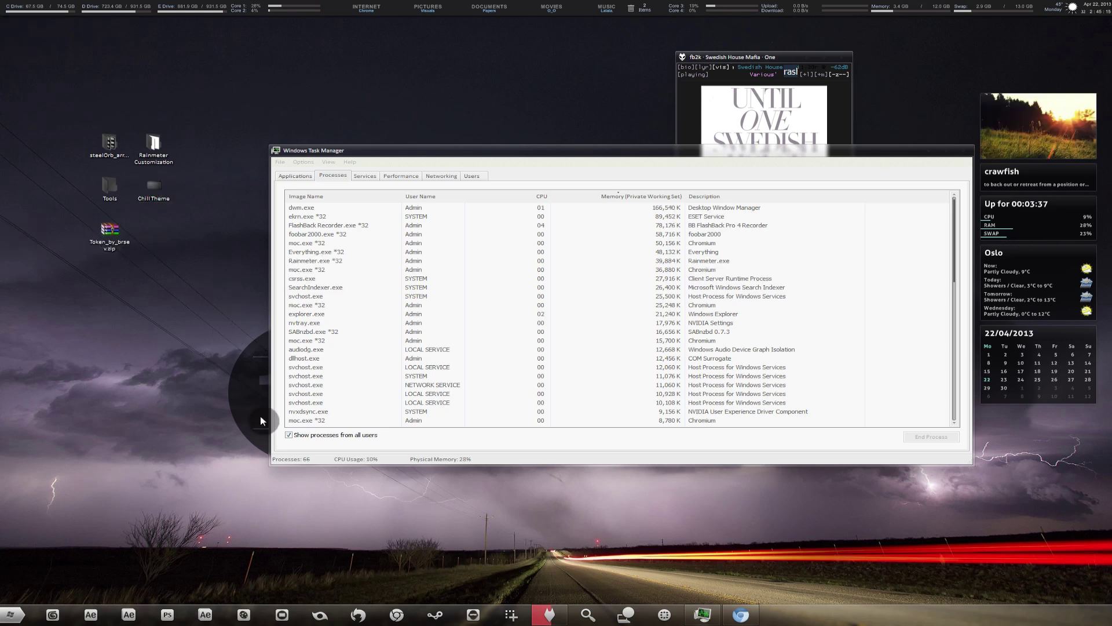
- Open and close the Start menu to check the new start button, and close Task Manager
click(17, 617)
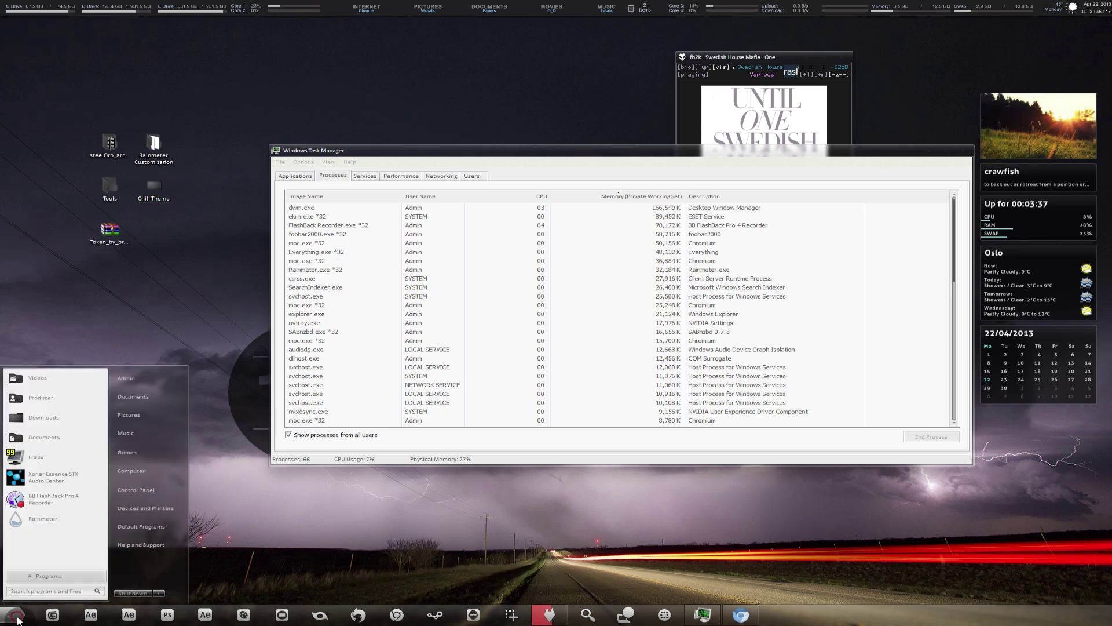
click(17, 616)
click(19, 619)
click(19, 620)
click(19, 620)
click(906, 194)
click(959, 149)
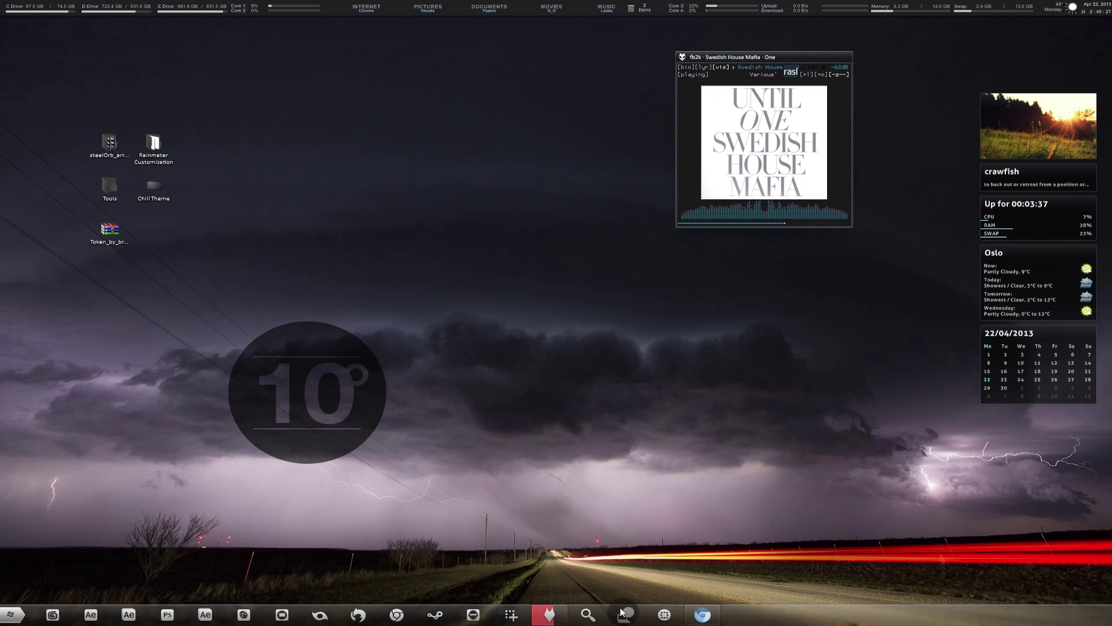
- Place the Active Sky 2012 shortcut on the desktop and pin the program to the taskbar
mouse_move(712, 622)
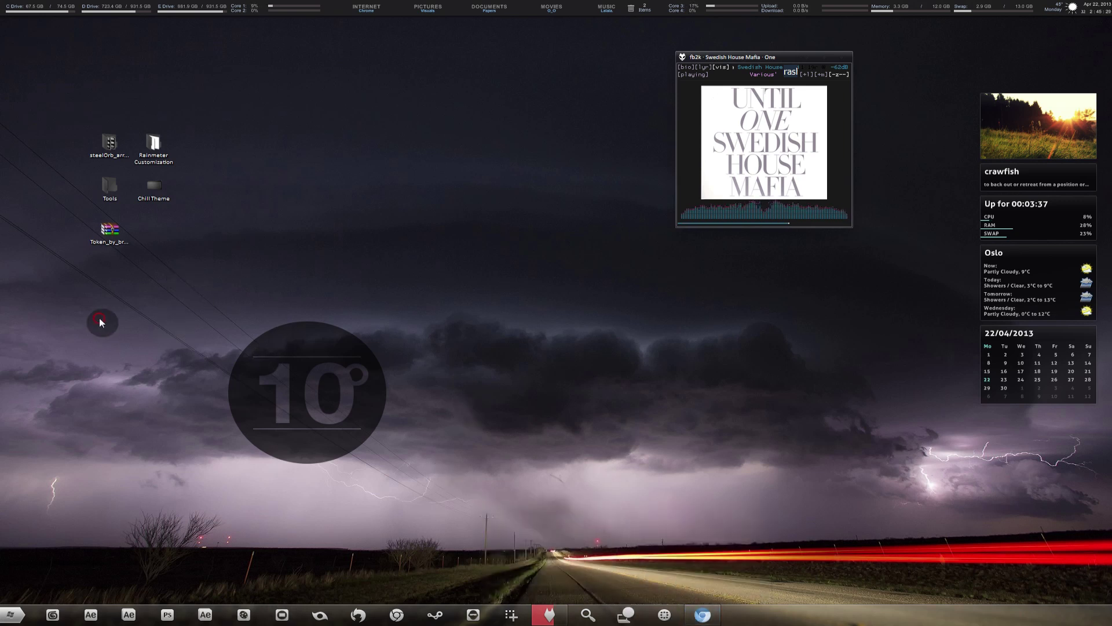
drag(1, 168, 758, 608)
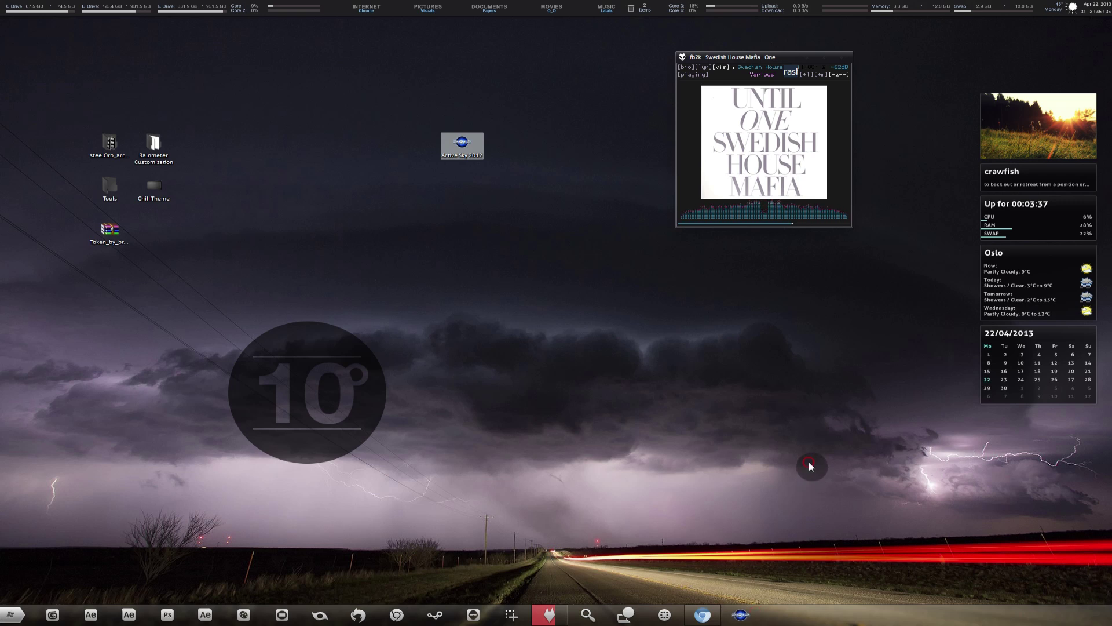
click(808, 462)
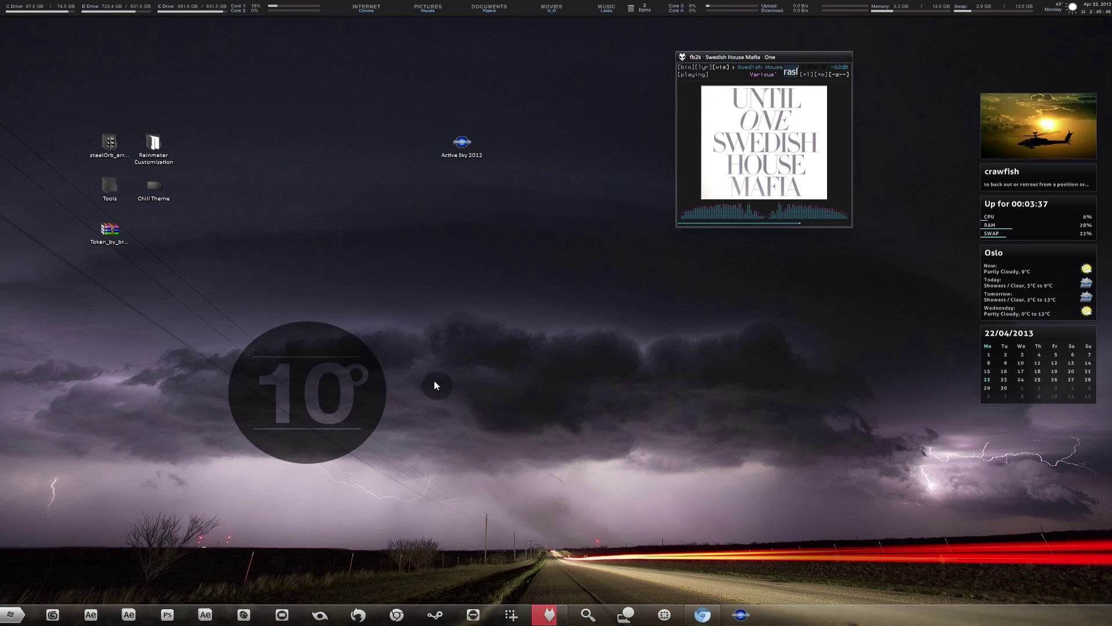
- Extract the Token Light folder from the Token_by_brsev.zip archive to the desktop, dismissing the WinRAR licence notice, and close the archive
click(124, 232)
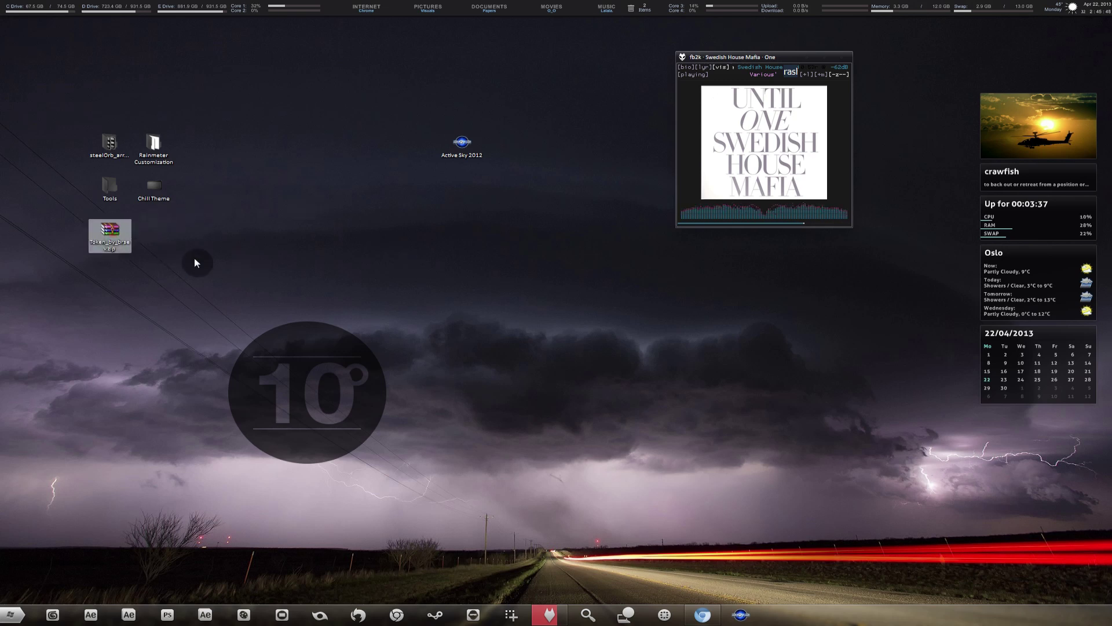
double_click(106, 234)
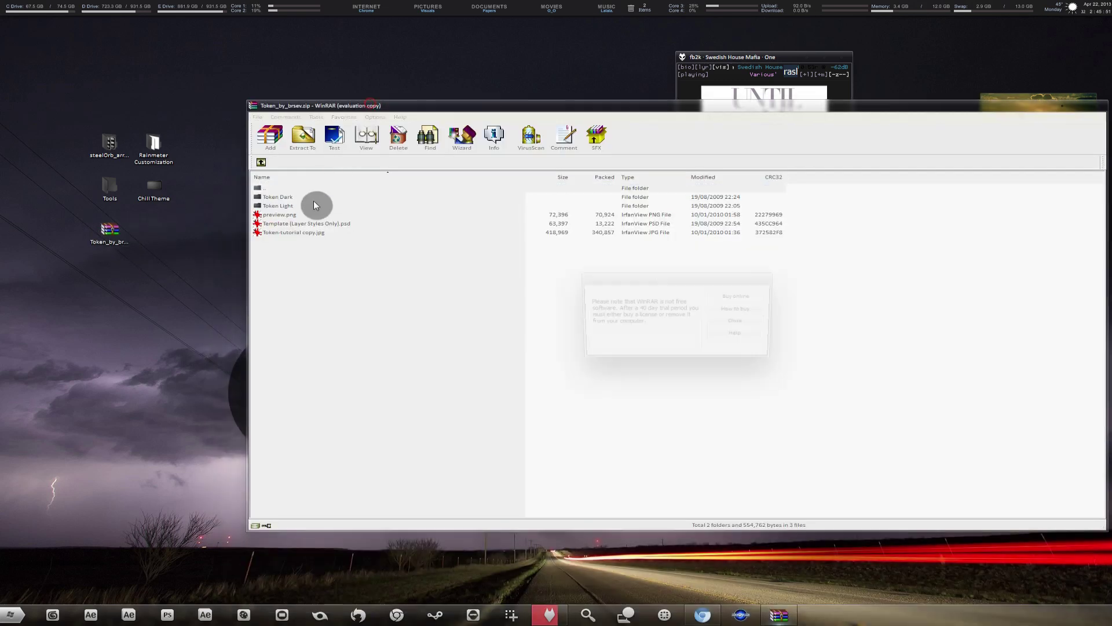
click(298, 197)
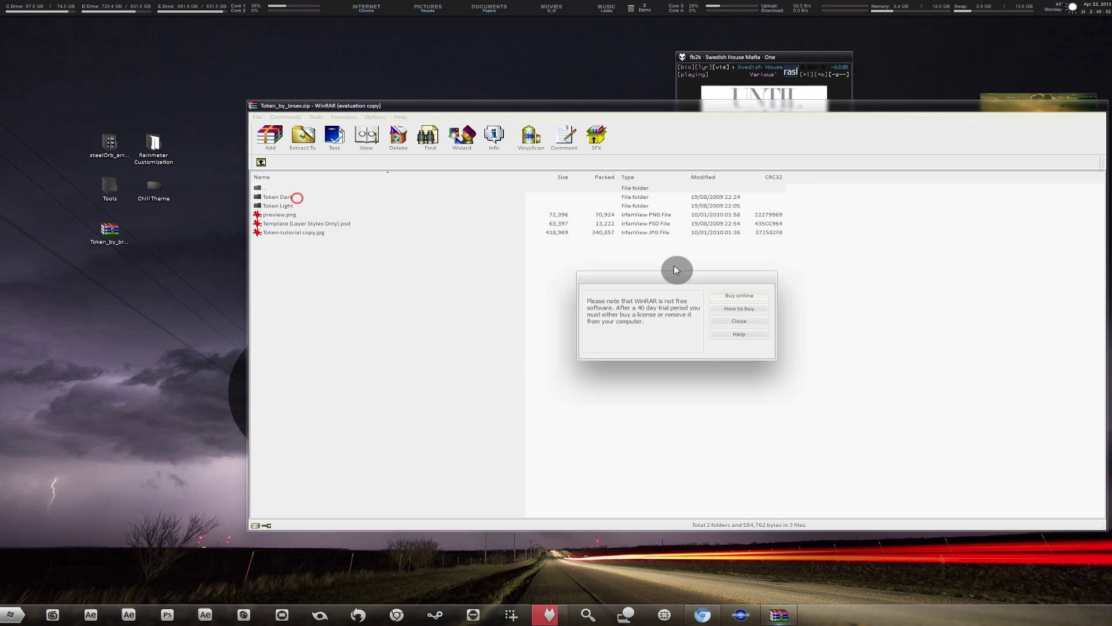
click(749, 317)
click(275, 198)
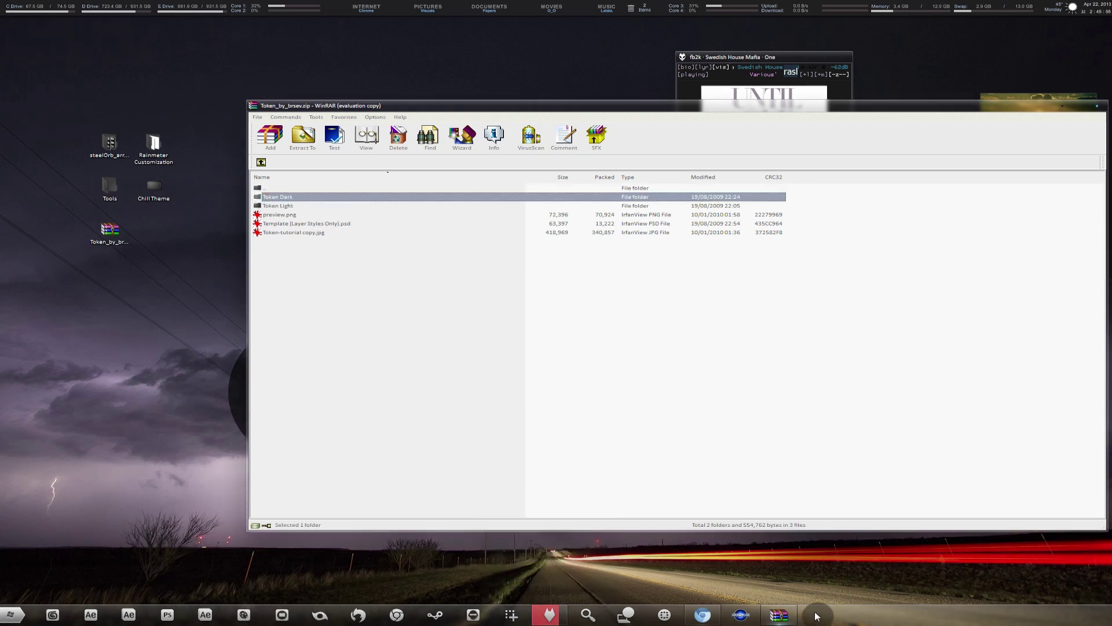
drag(295, 207, 165, 233)
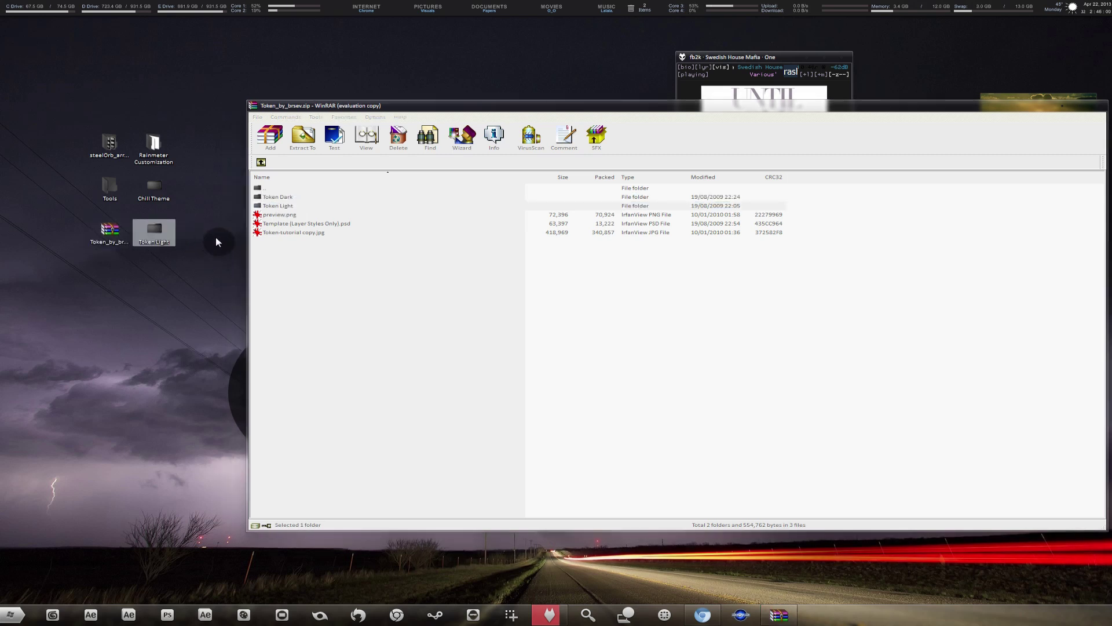
click(1097, 105)
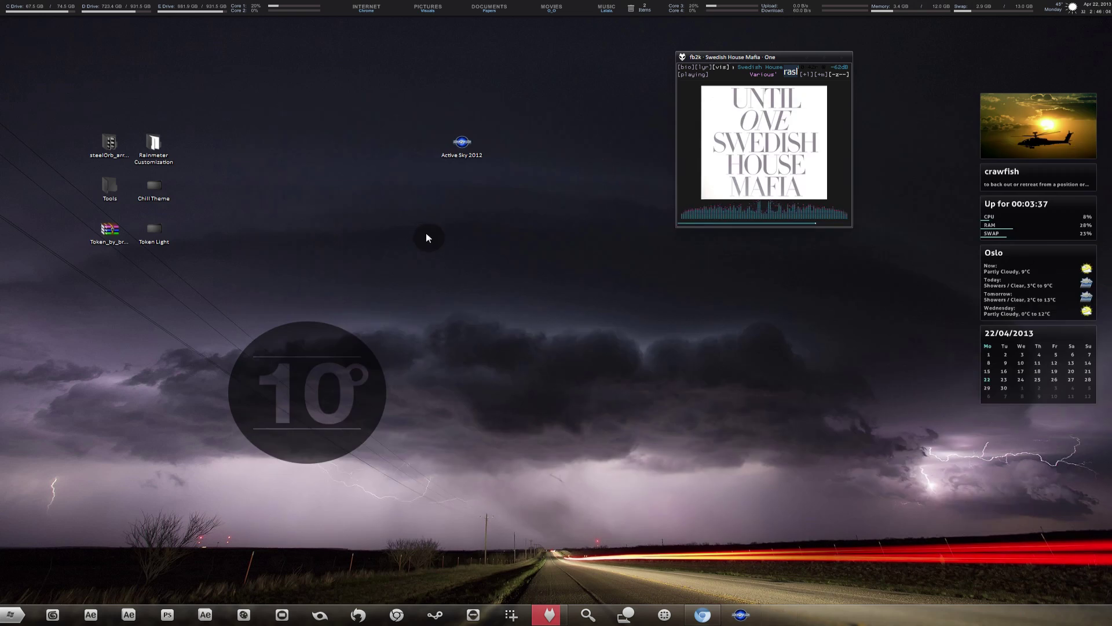
double_click(148, 231)
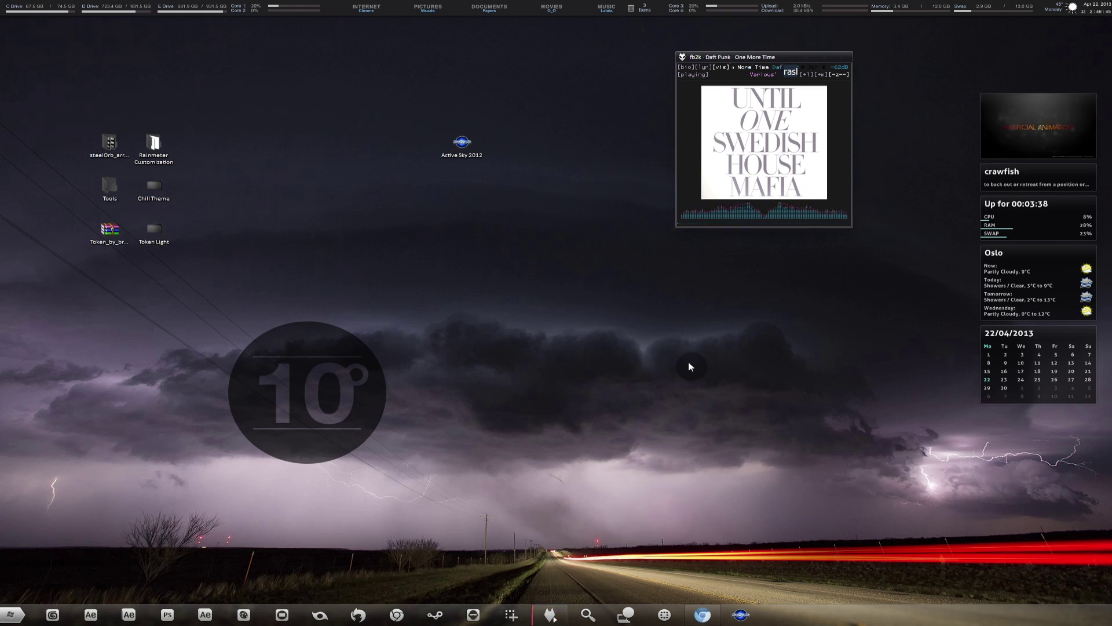
- Open the properties of the pinned Active Sky 2012 shortcut and bring up its icon selection
right_click(744, 618)
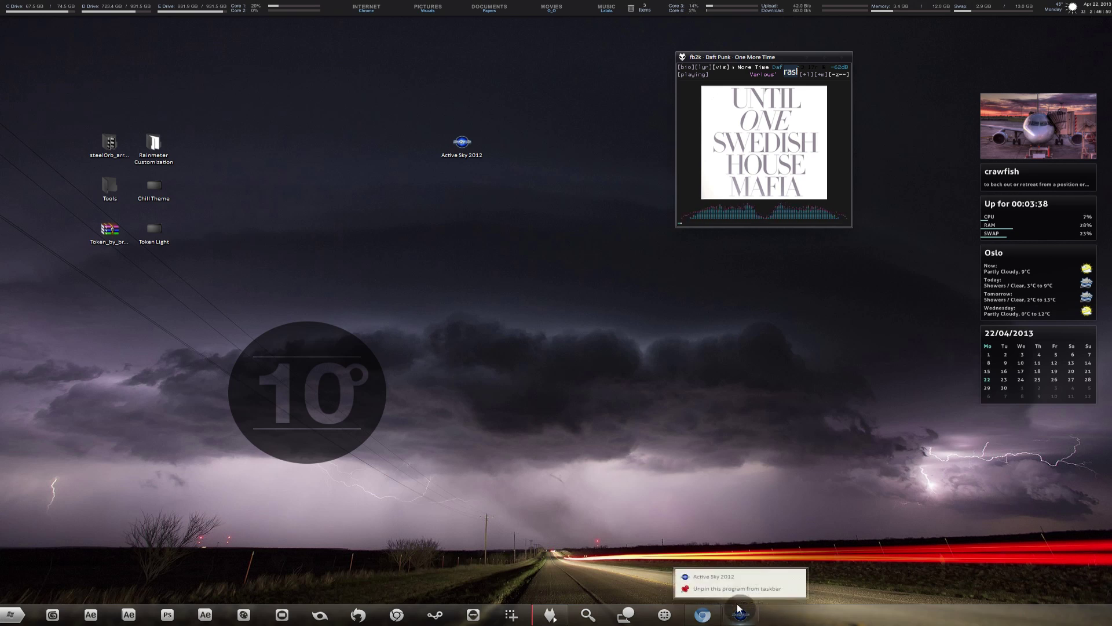
right_click(713, 578)
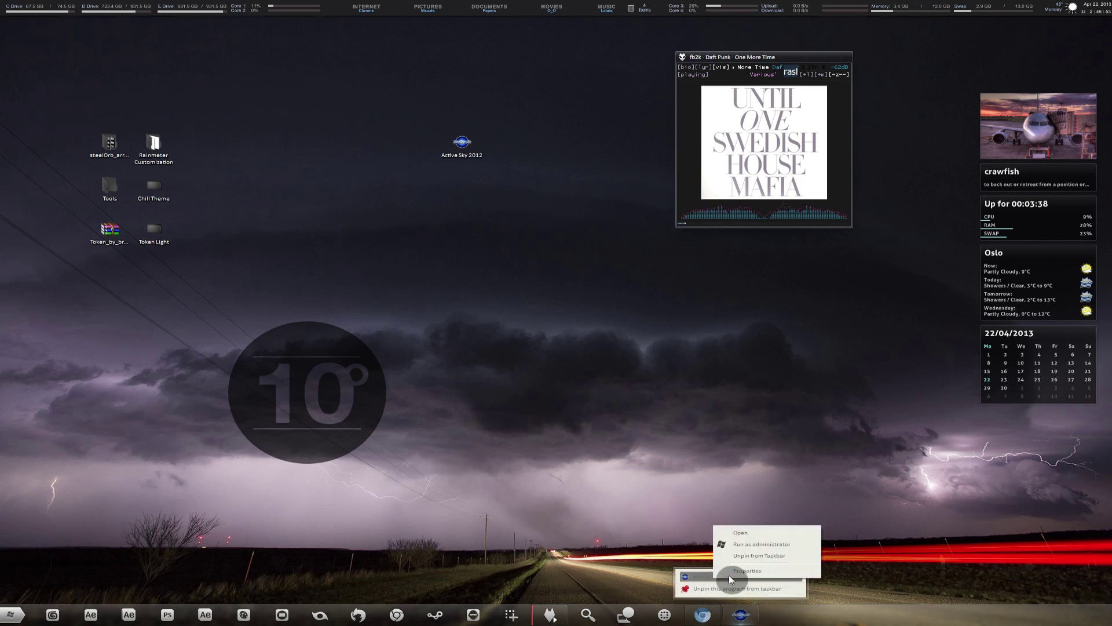
click(742, 573)
drag(829, 338, 561, 235)
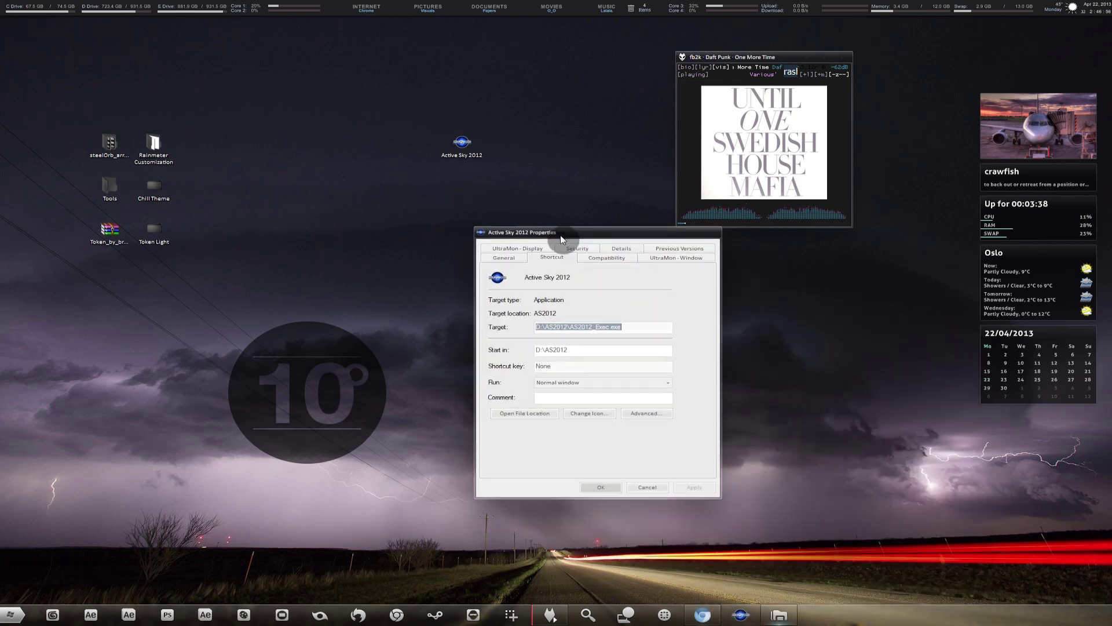
click(575, 419)
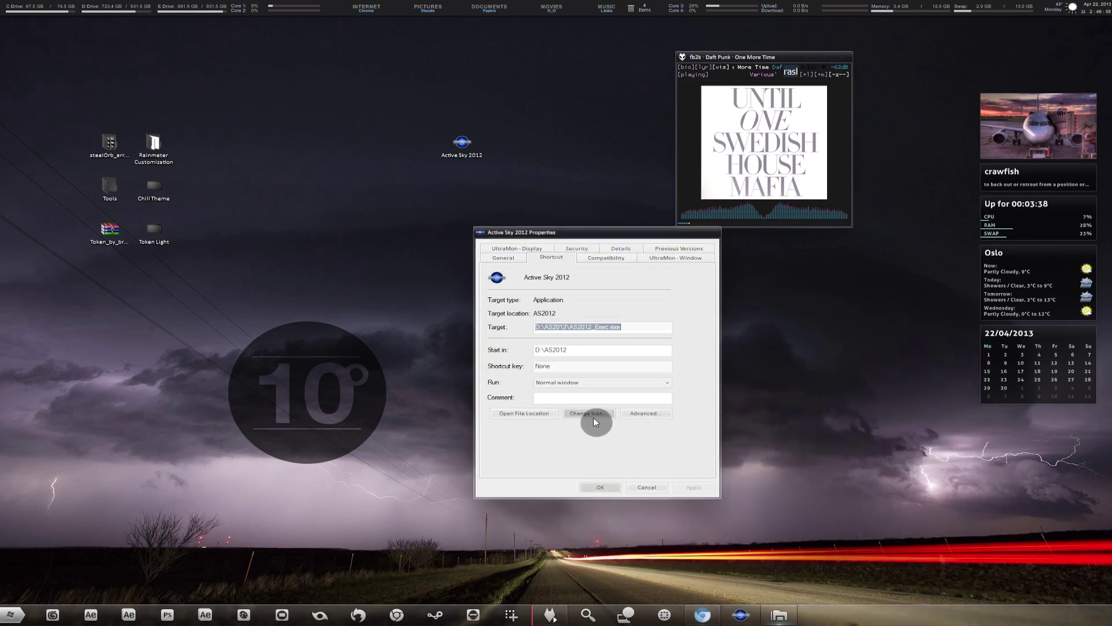
- Set the shortcut's icon to HTC-Touch.ico from the desktop's Token Light > TokenW-ICO > Devices folder and accept the properties
click(646, 306)
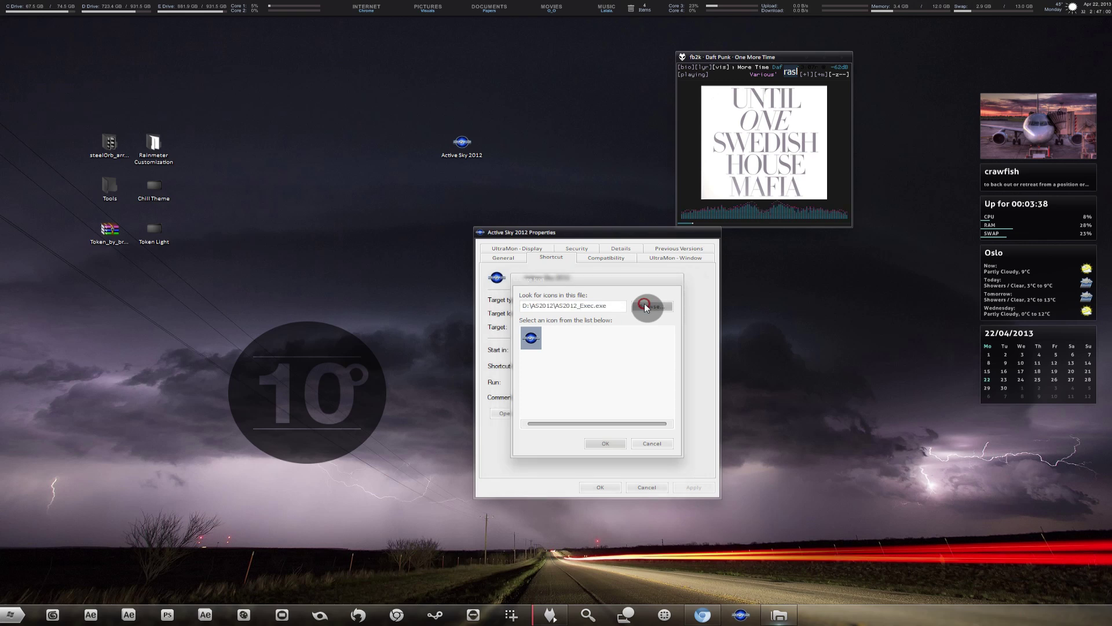
click(567, 365)
drag(626, 292, 427, 221)
double_click(658, 322)
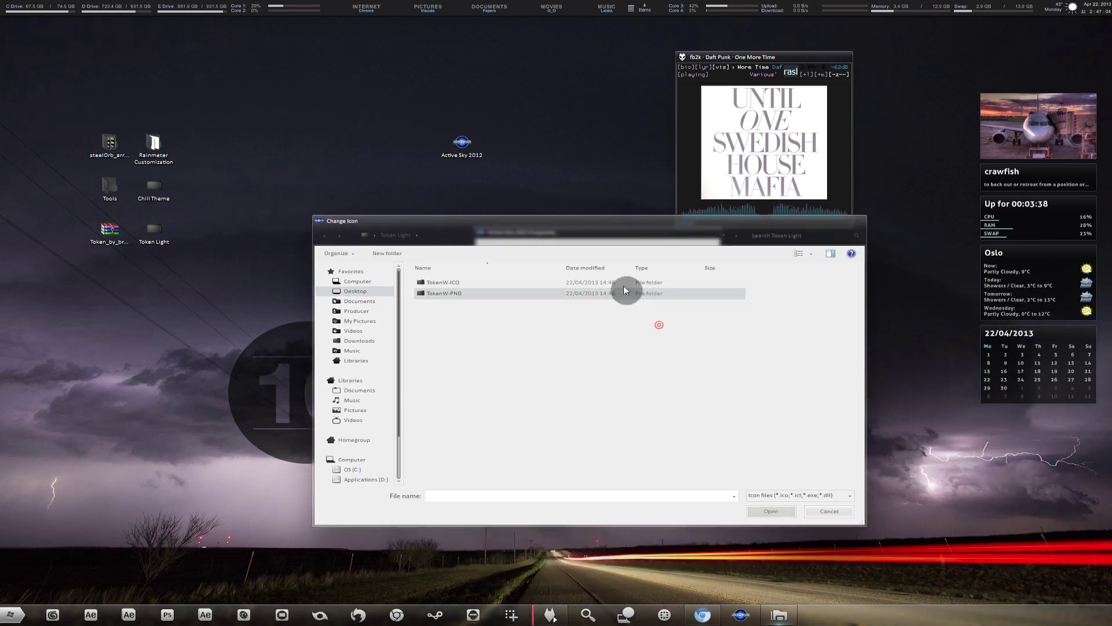
double_click(464, 283)
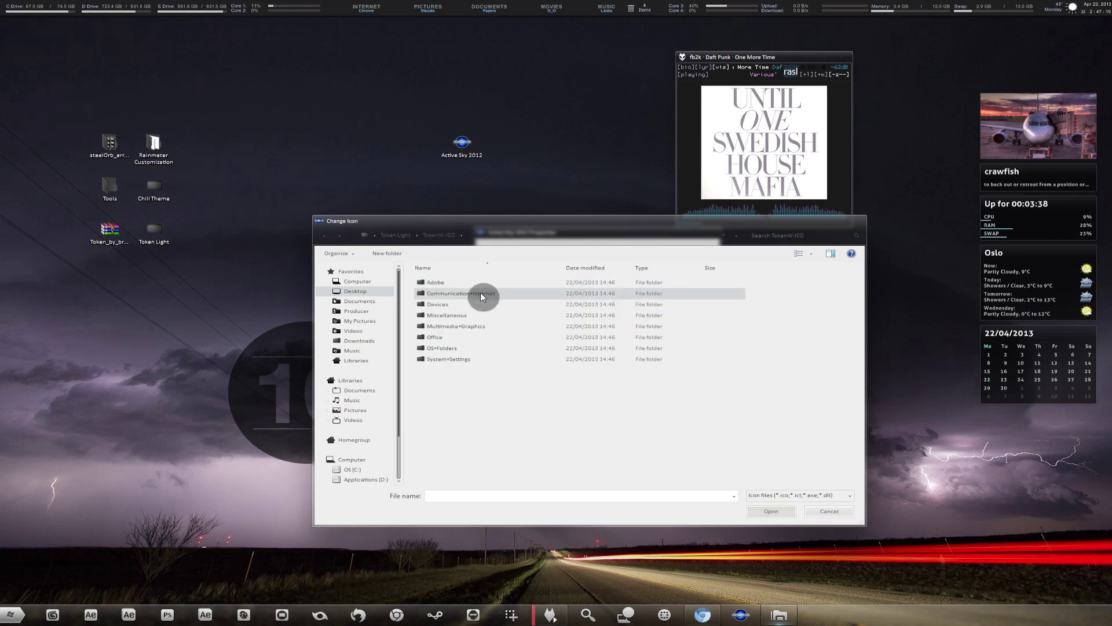
double_click(517, 305)
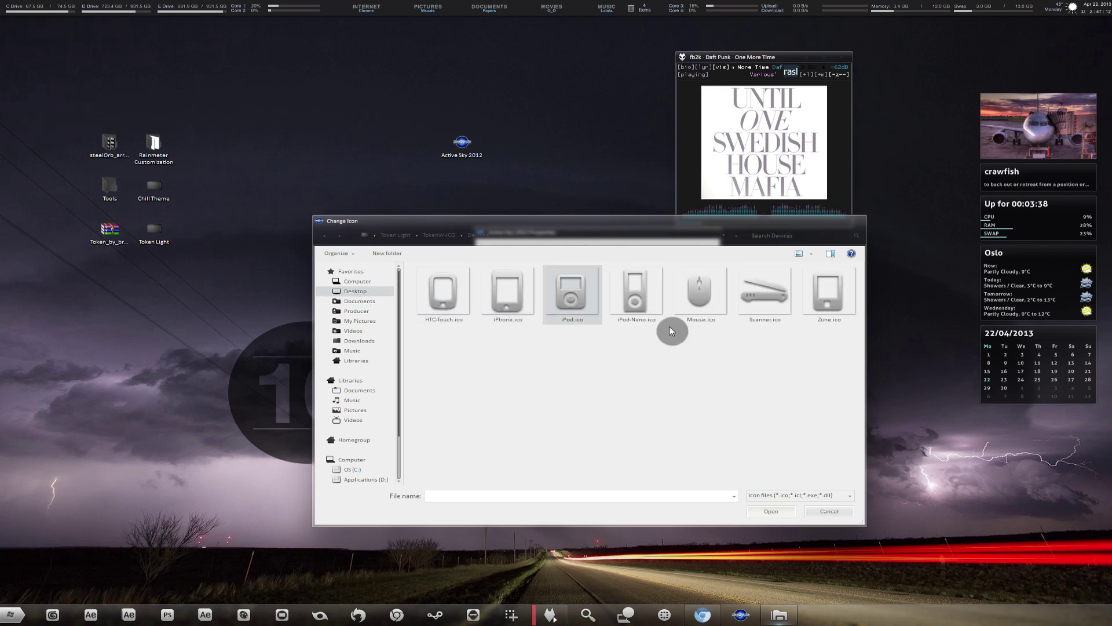
click(460, 302)
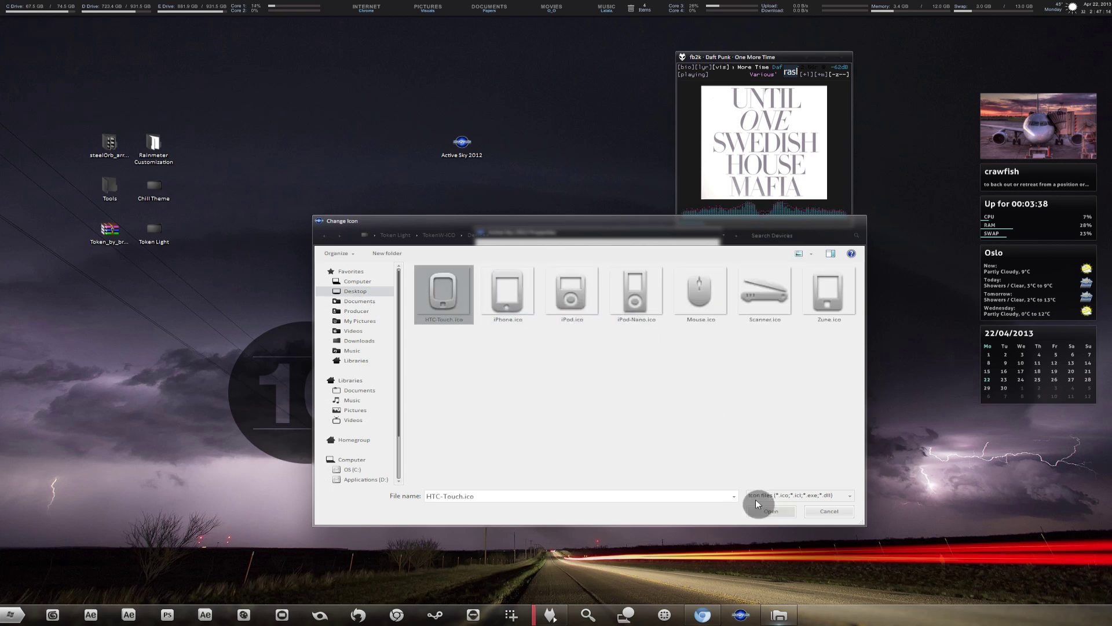
click(767, 509)
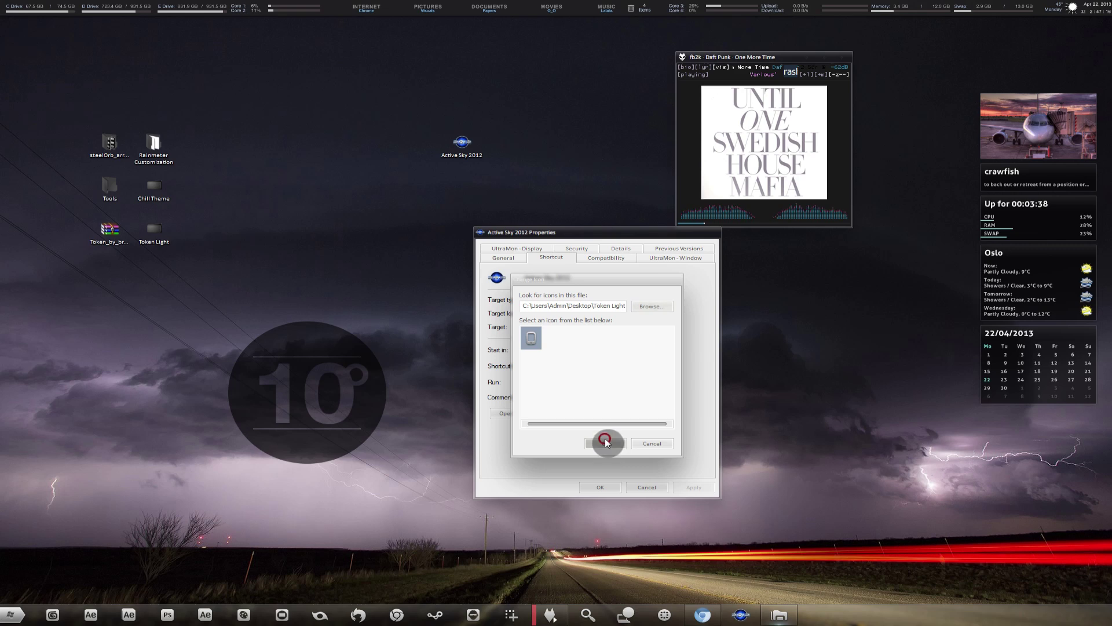
click(606, 443)
click(603, 488)
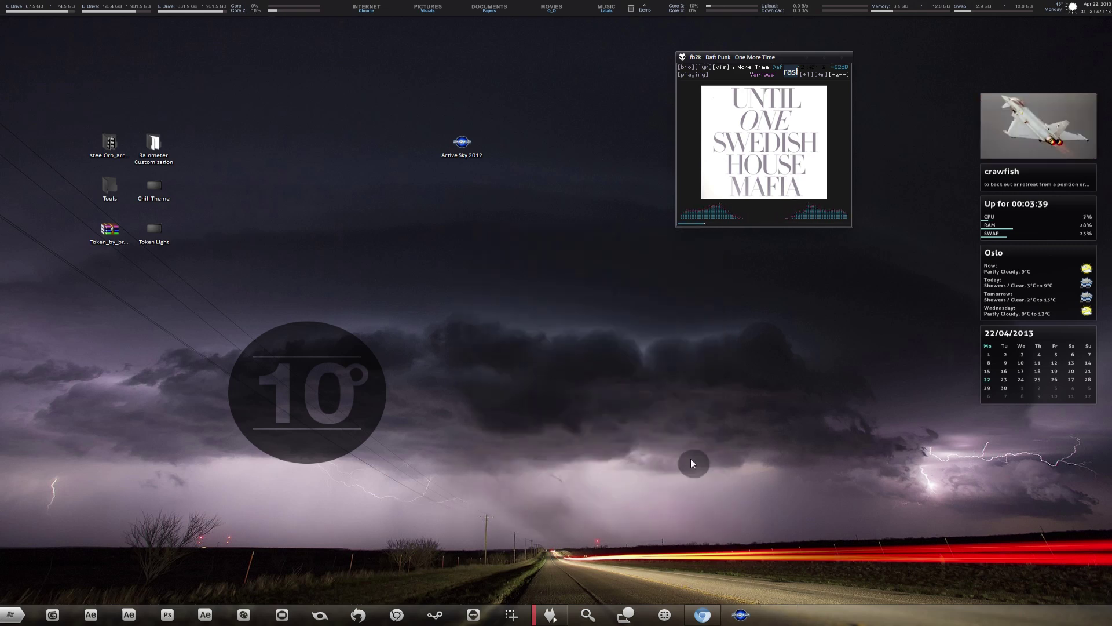
click(738, 615)
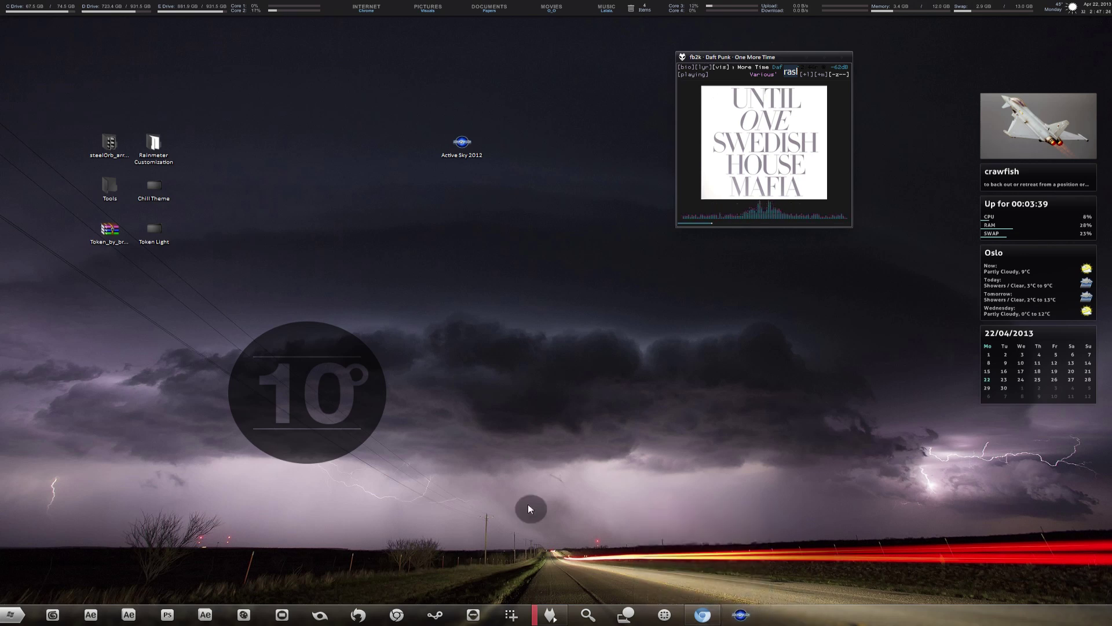
- Run Rebuild Icon Cache.exe from the Step 3 (after icon installation) folder in Tools and rebuild the icon cache
double_click(109, 185)
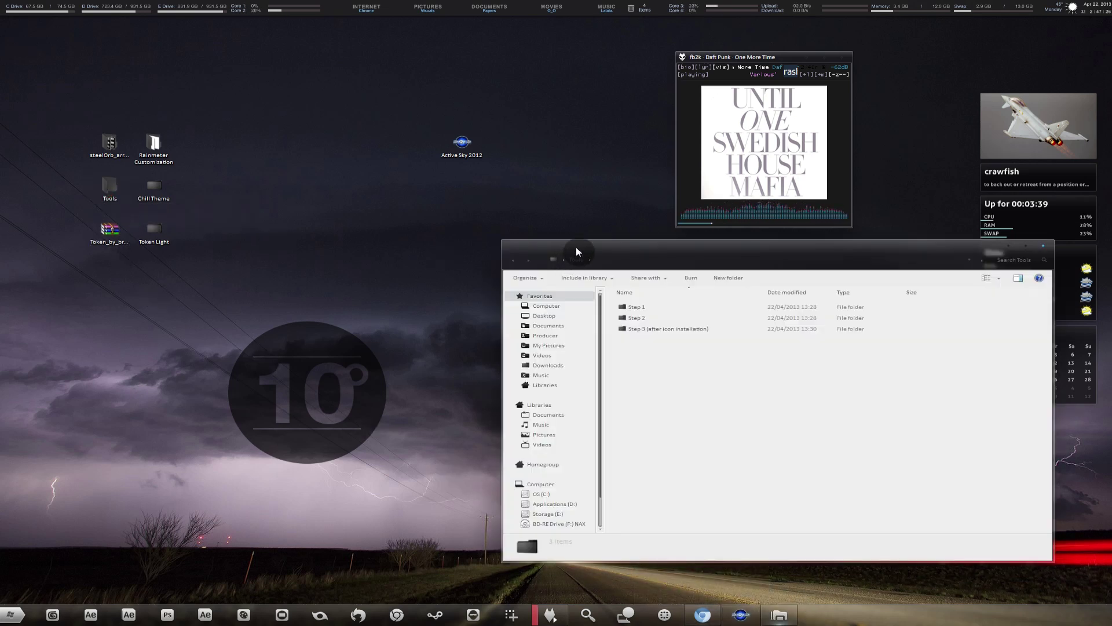
drag(576, 247, 336, 168)
click(454, 255)
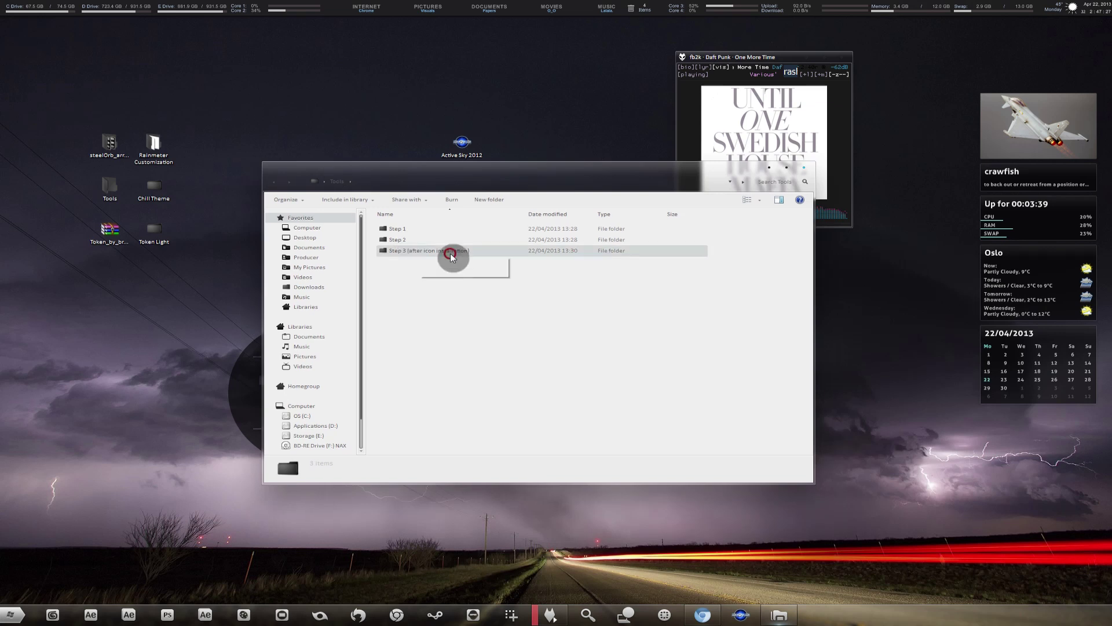
double_click(496, 252)
click(436, 231)
double_click(489, 234)
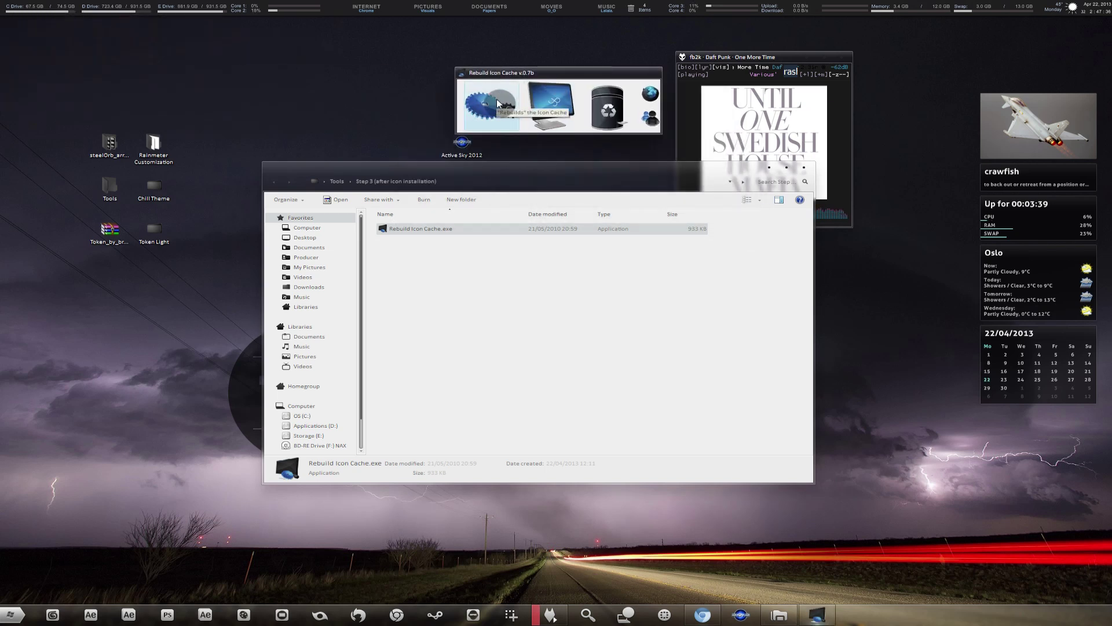
click(497, 103)
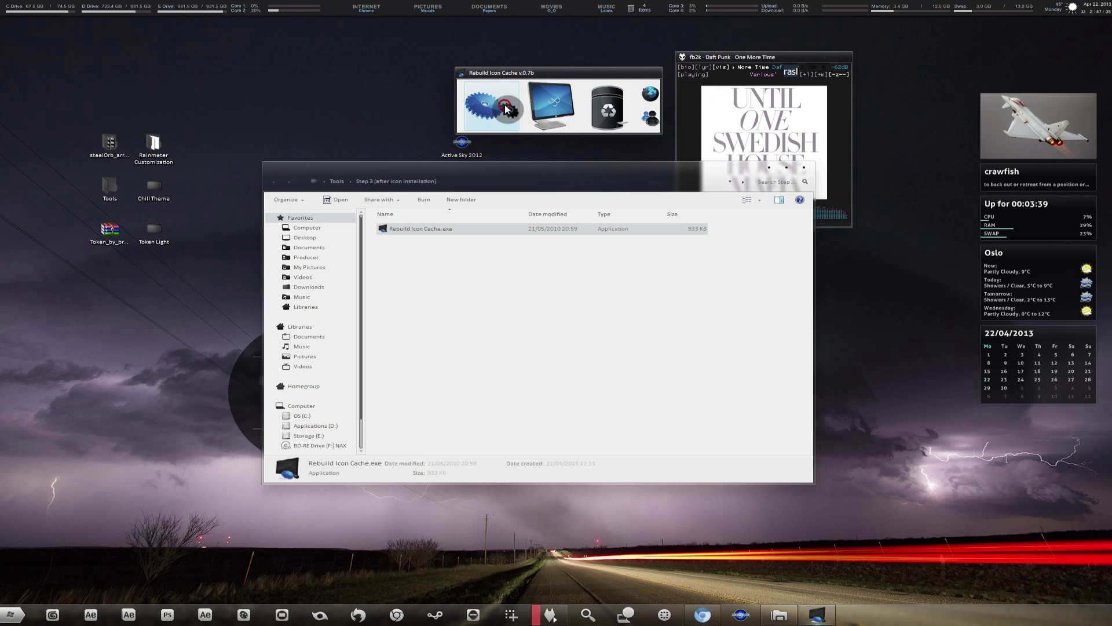
- Confirm the icon cache rebuild and check the pinned Active Sky 2012 shortcut's icon on the taskbar
click(555, 336)
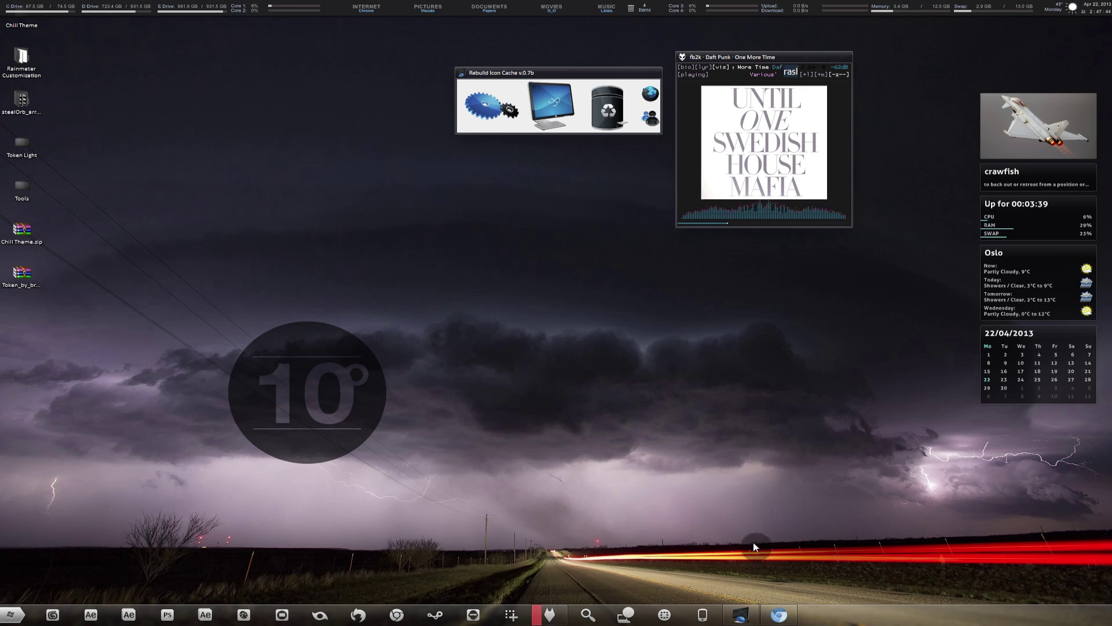
click(702, 617)
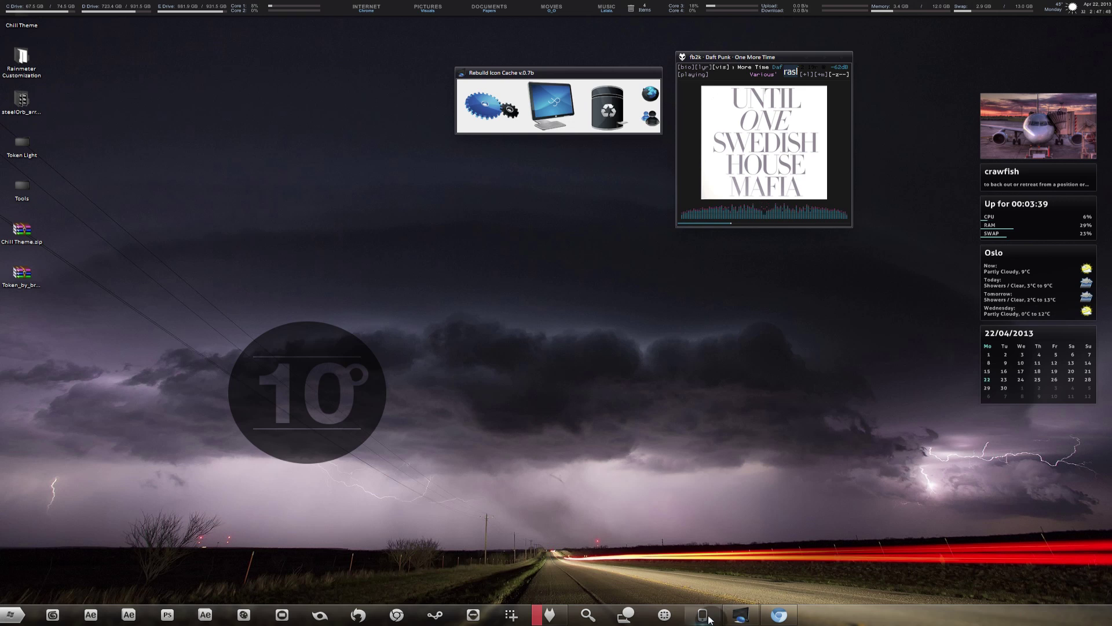
click(62, 358)
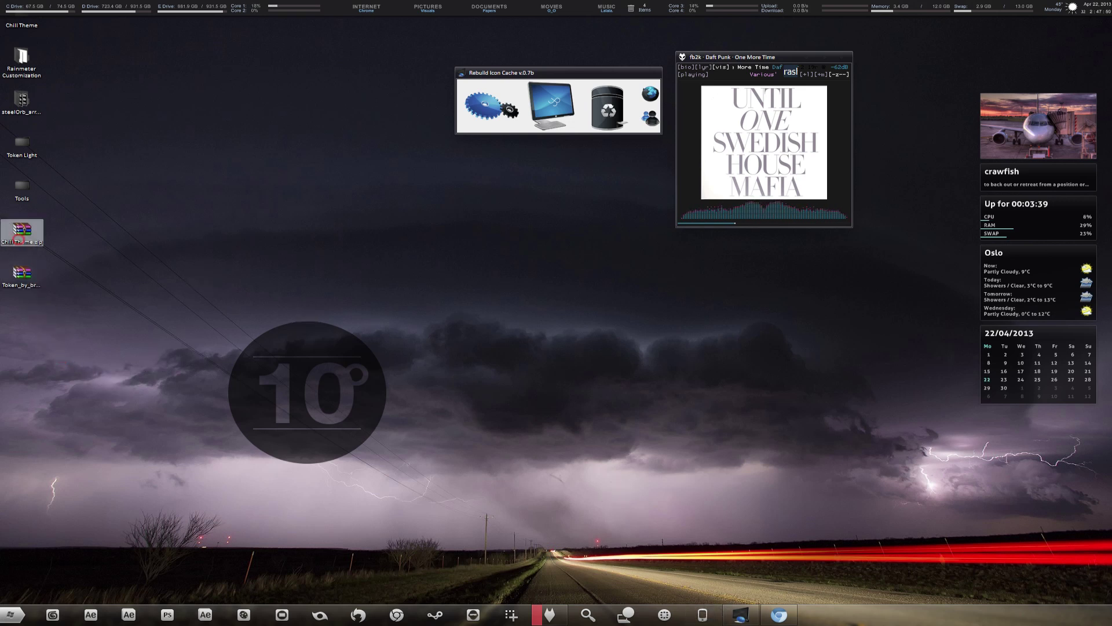
- Regroup the desktop's Token archive, Tools, Token Light, steelOrb, Rainmeter Customization and Chill Theme icons into a compact block away from the edge
drag(27, 274, 205, 233)
drag(17, 188, 203, 191)
click(8, 148)
drag(8, 148, 235, 193)
drag(9, 103, 232, 226)
drag(8, 61, 184, 150)
drag(24, 23, 297, 163)
- Move the phone-icon Active Sky 2012 shortcut to the end of the taskbar and unpin it
mouse_move(703, 615)
drag(706, 621, 780, 613)
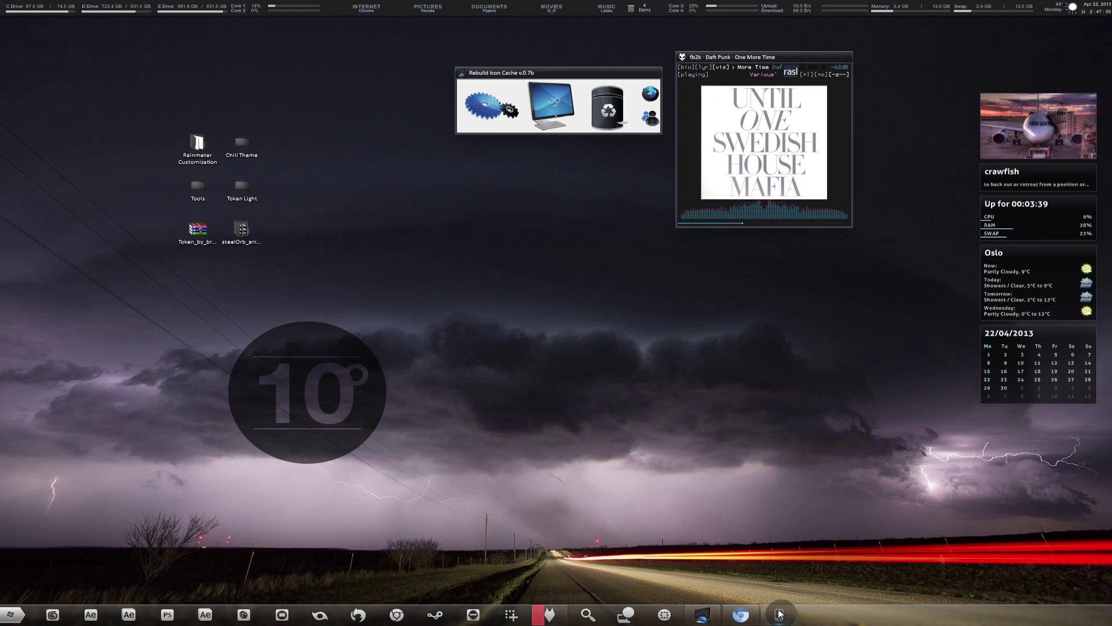
right_click(779, 613)
click(757, 588)
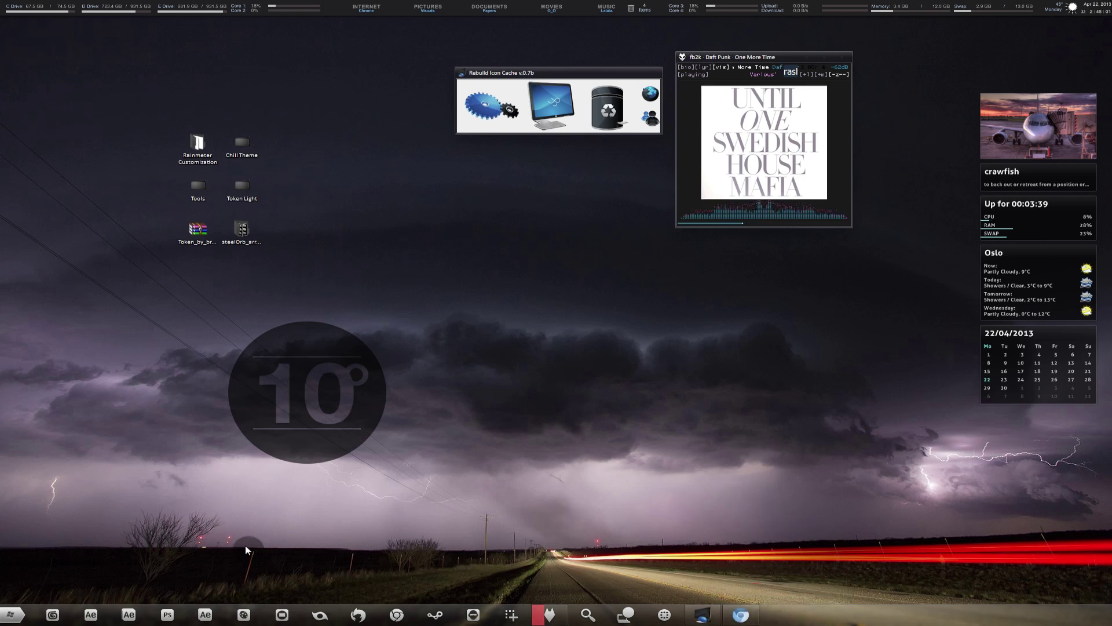
- Open the Computer window, view the icon selection in the Desktop favourite's properties, and cancel out of both dialogs
click(11, 614)
click(148, 473)
drag(567, 174, 708, 202)
right_click(446, 267)
click(508, 422)
click(620, 515)
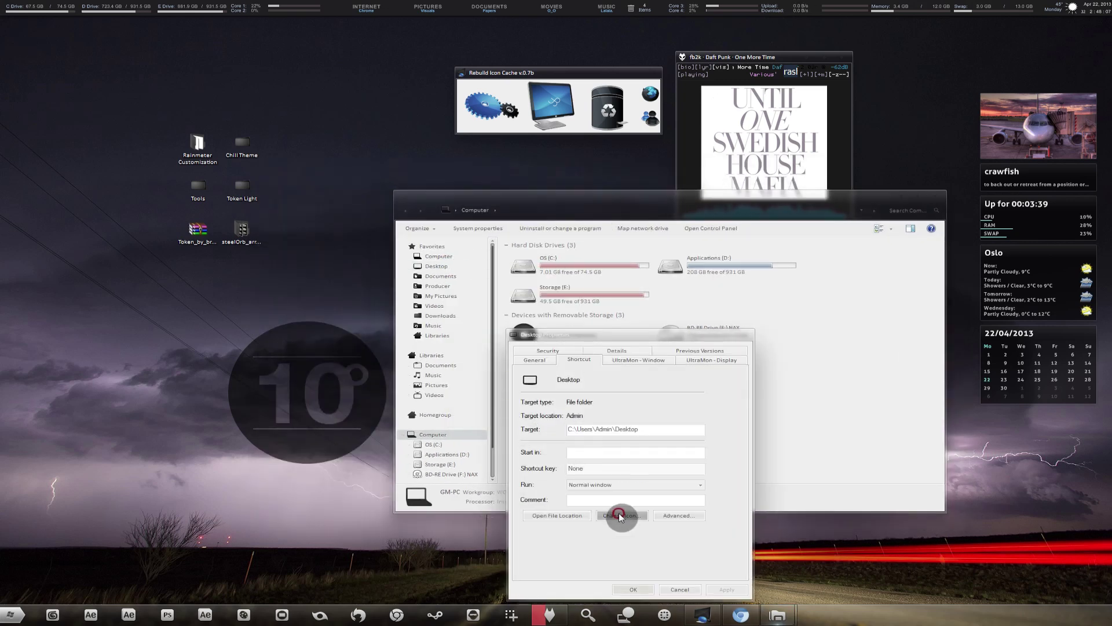
click(681, 547)
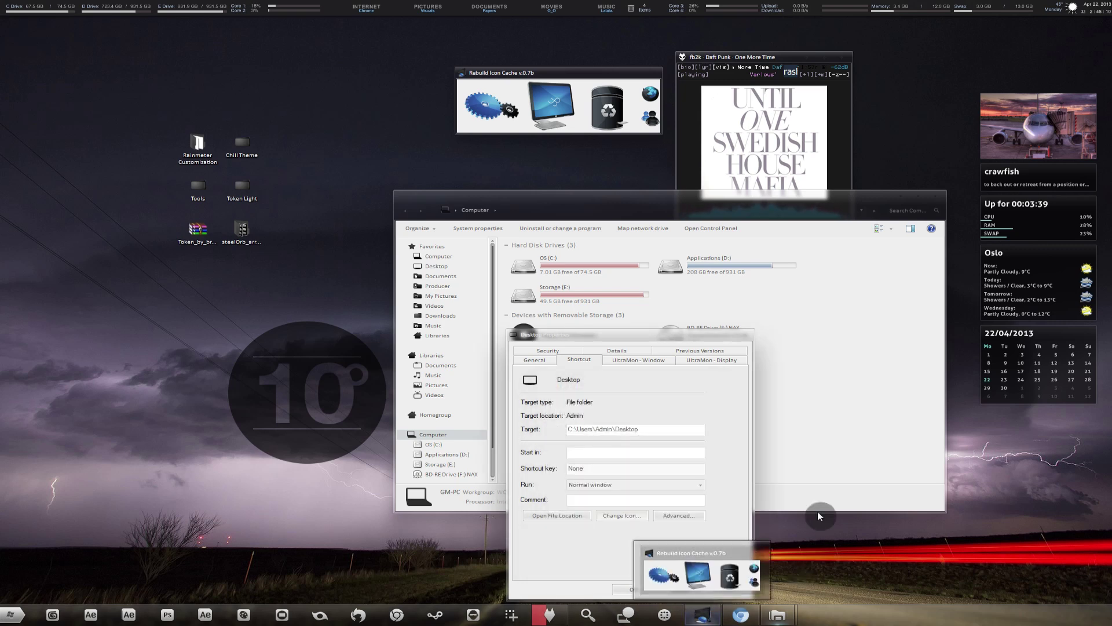
drag(583, 335, 569, 236)
click(668, 490)
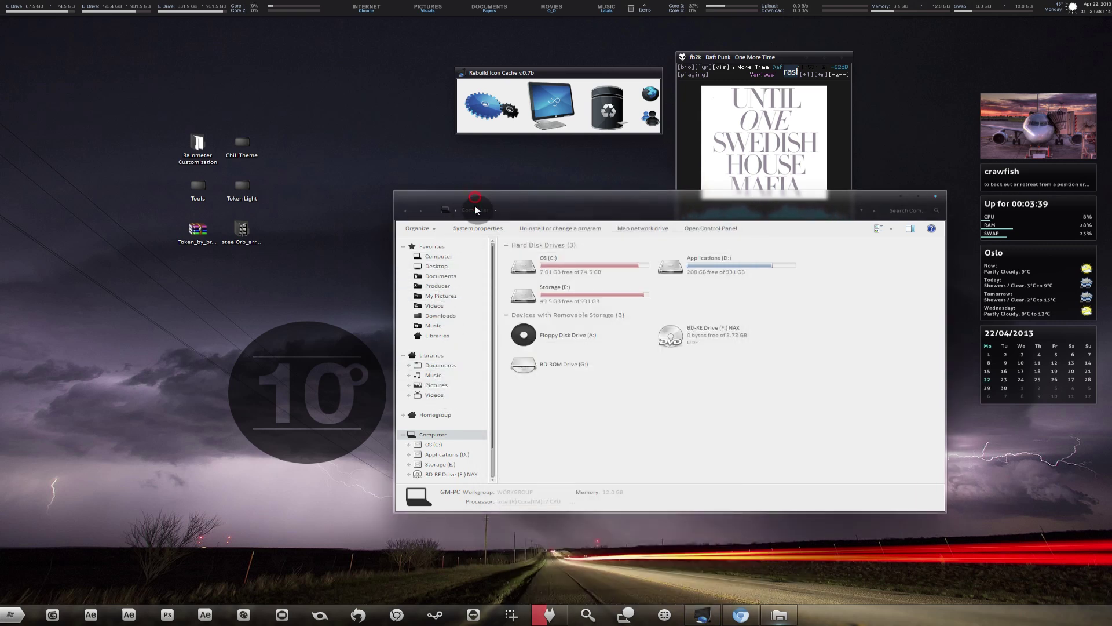
- Close the Rebuild Icon Cache tool and the Computer window
drag(474, 205, 466, 234)
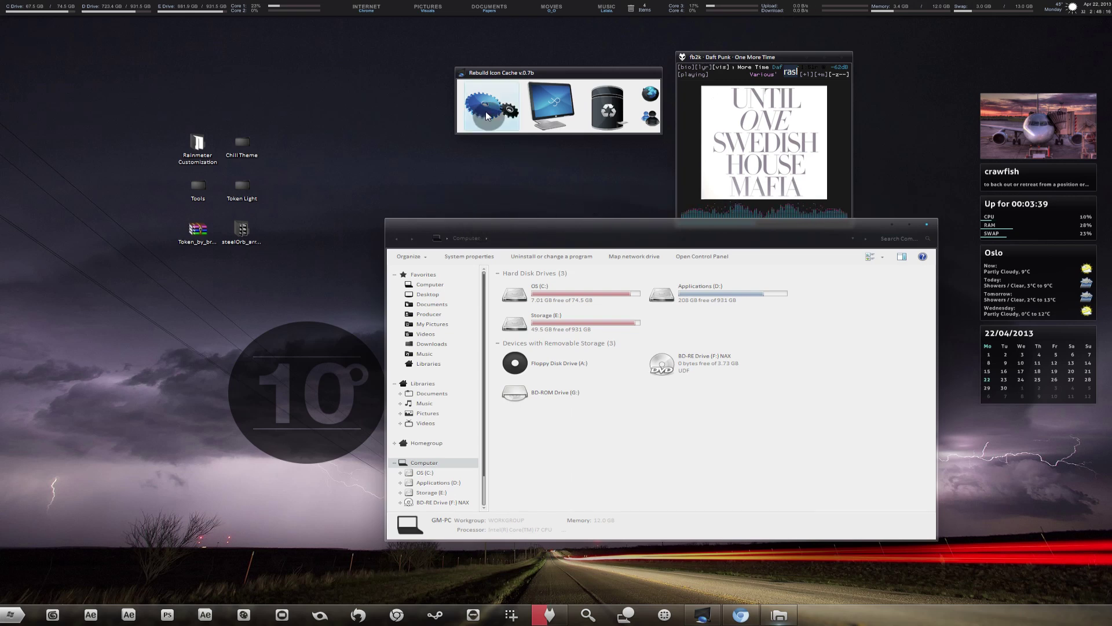
click(651, 74)
click(926, 224)
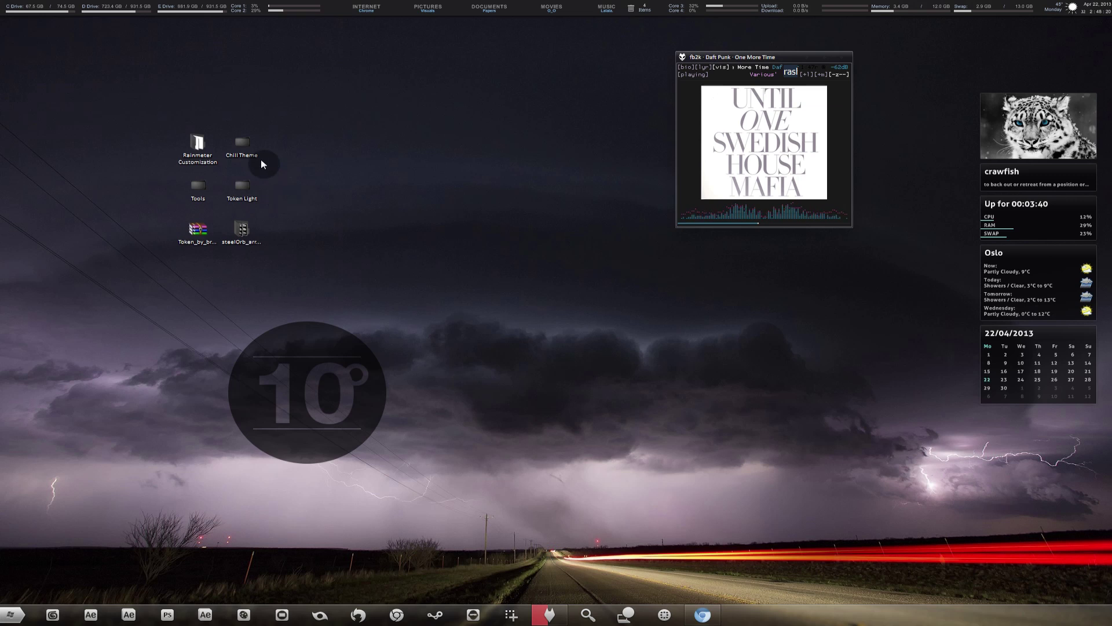
- Delete the Chill Theme, Tools and Token Light folders from the desktop, confirming each move to the Recycle Bin
key(Delete)
click(600, 346)
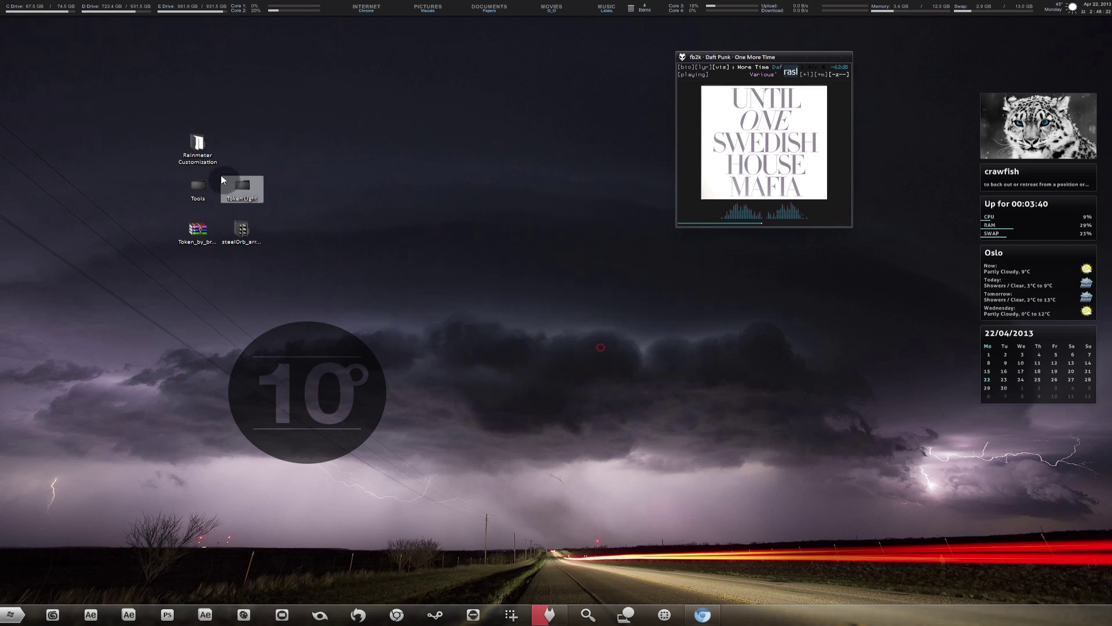
key(Delete)
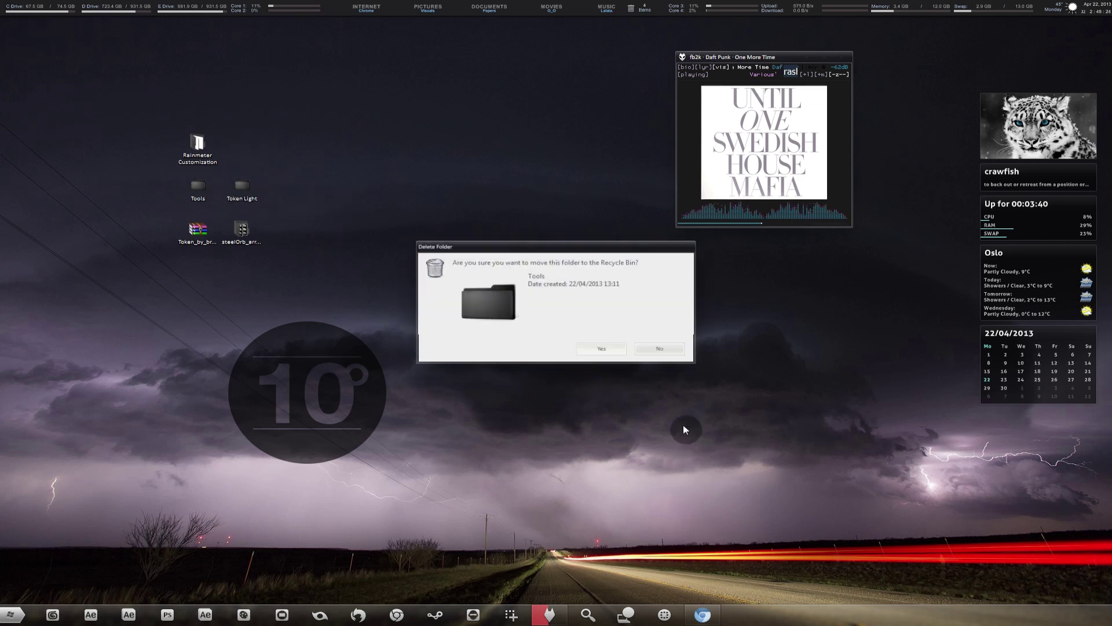
click(578, 345)
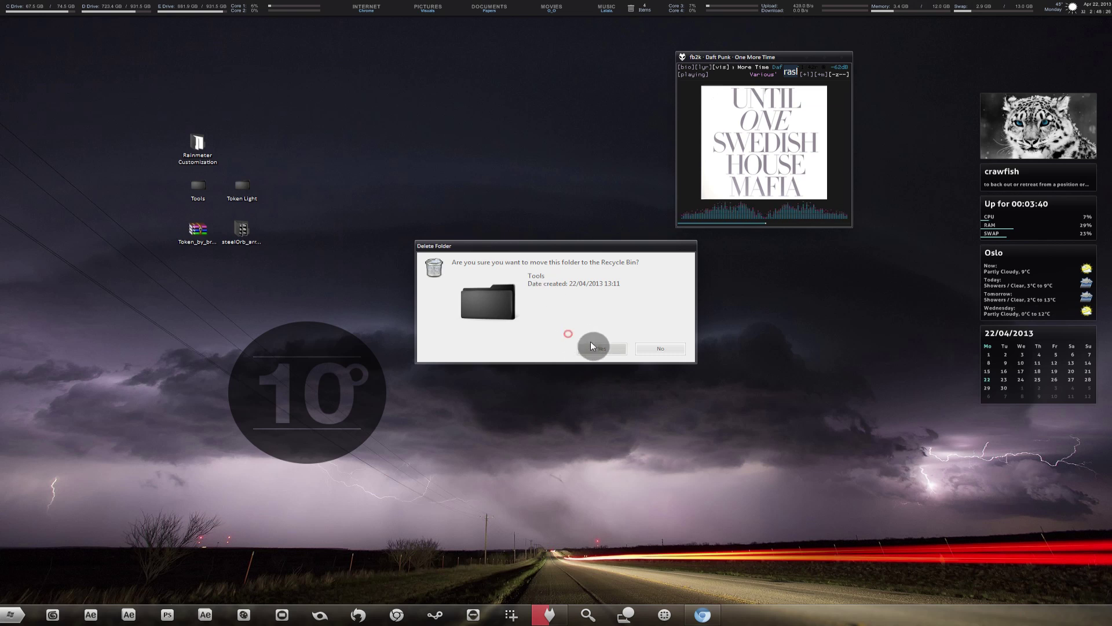
key(Delete)
click(565, 342)
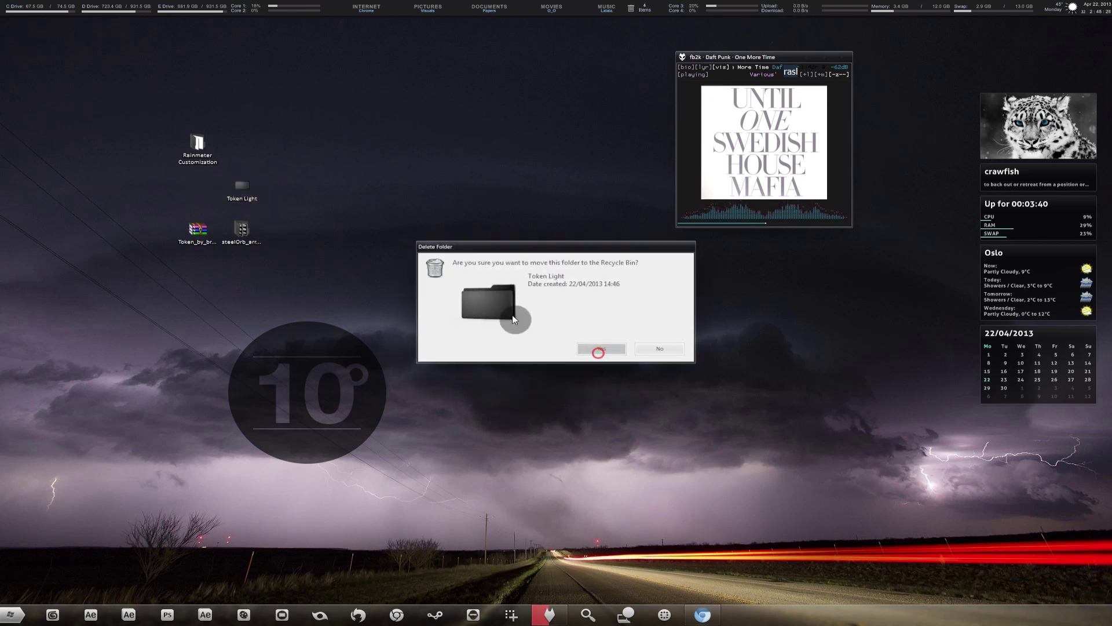
- Delete the steelOrb item and the Token_by_brsev archive from the desktop, leaving the Rainmeter Customization folder
click(242, 231)
key(Delete)
key(Return)
click(200, 232)
key(Delete)
click(608, 348)
click(597, 401)
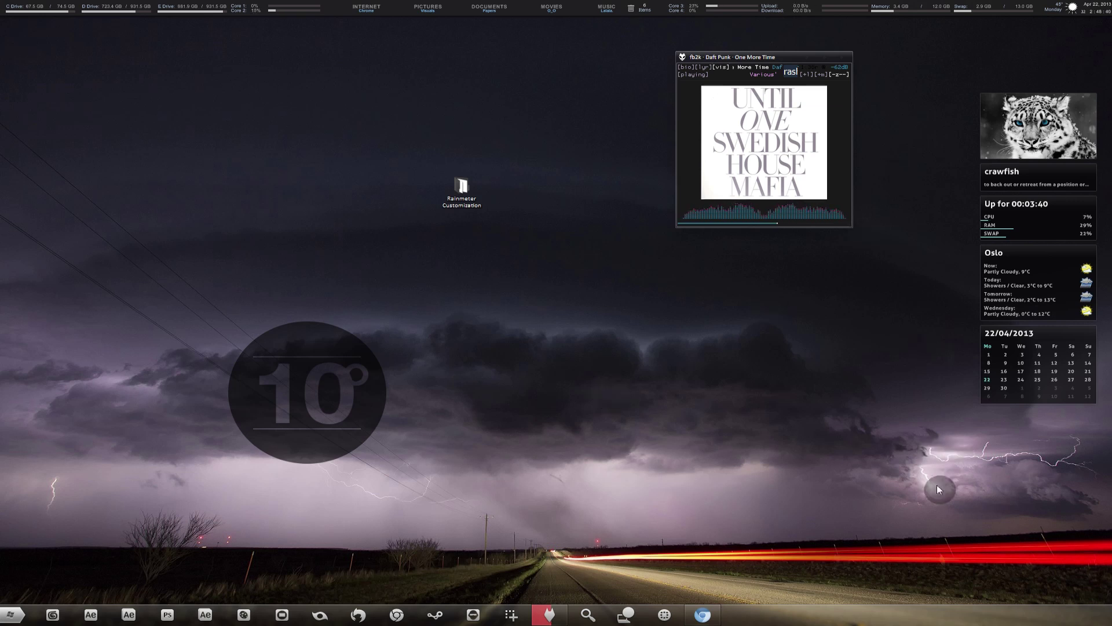
- Exit the running Rainmeter from the notification area to clear its skins from the desktop
click(1079, 621)
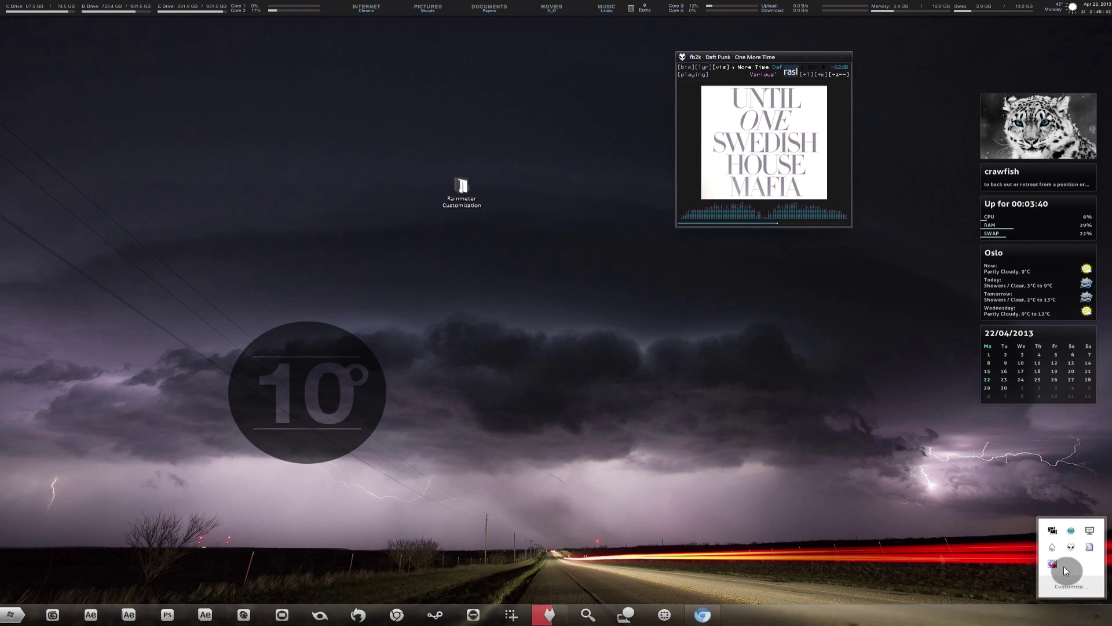
right_click(1052, 548)
click(1047, 541)
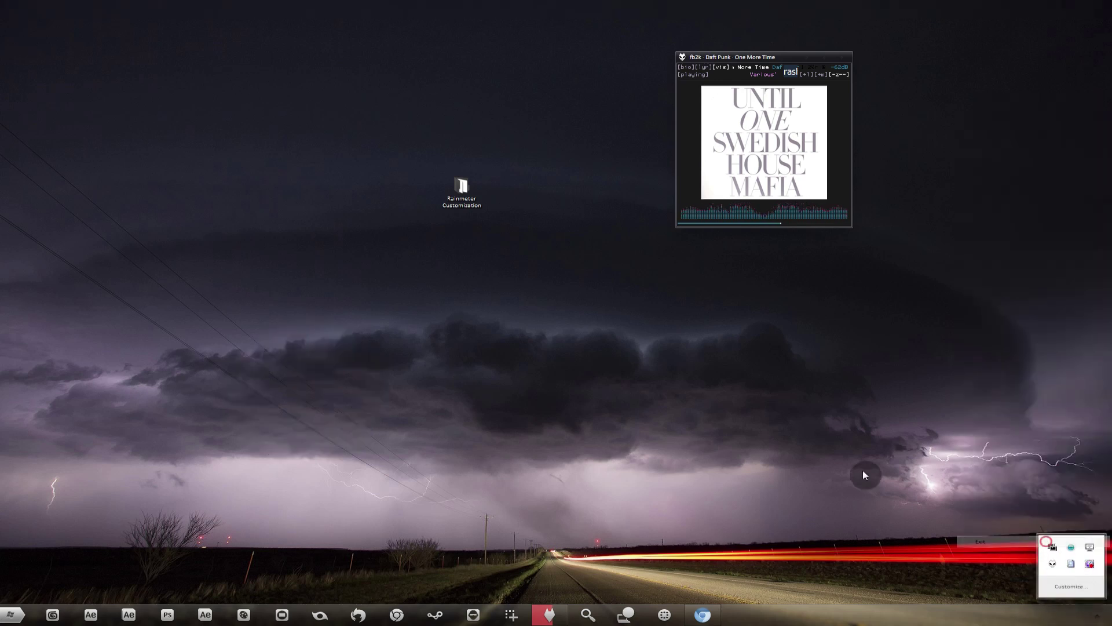
- Switch to Chromium and open rainmeter.net in a new tab
click(703, 614)
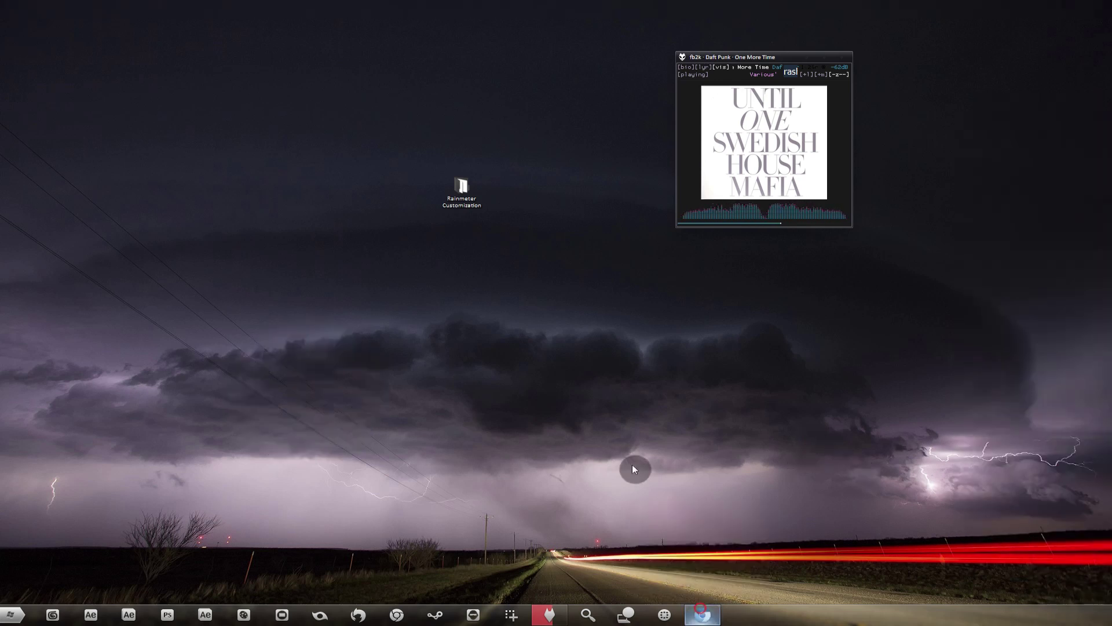
click(304, 150)
text(rainmeter)
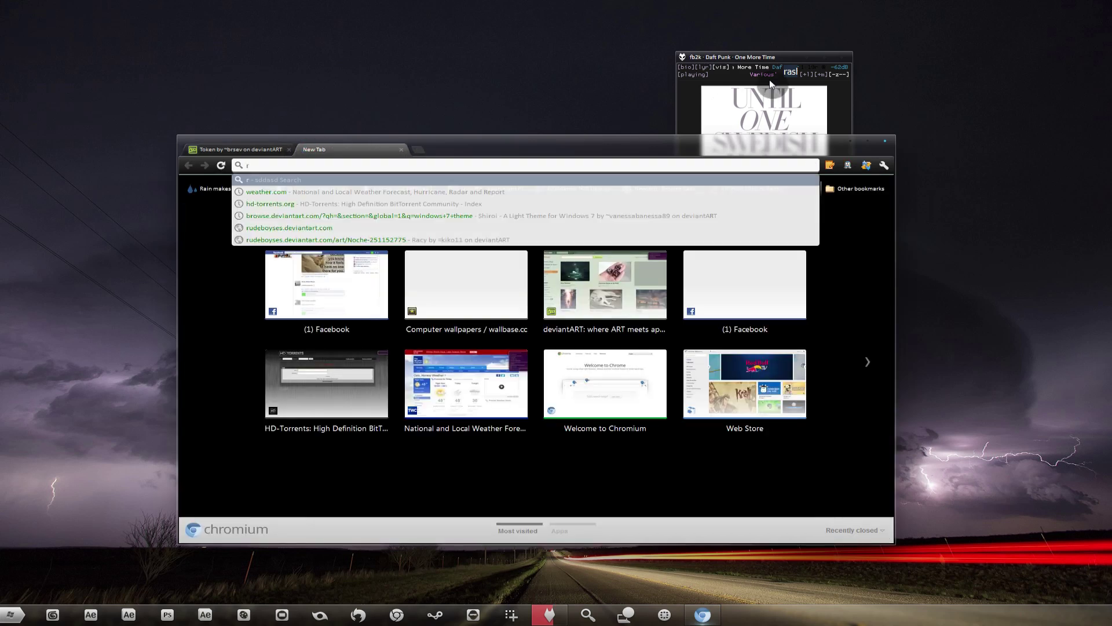
text(.net)
key(Return)
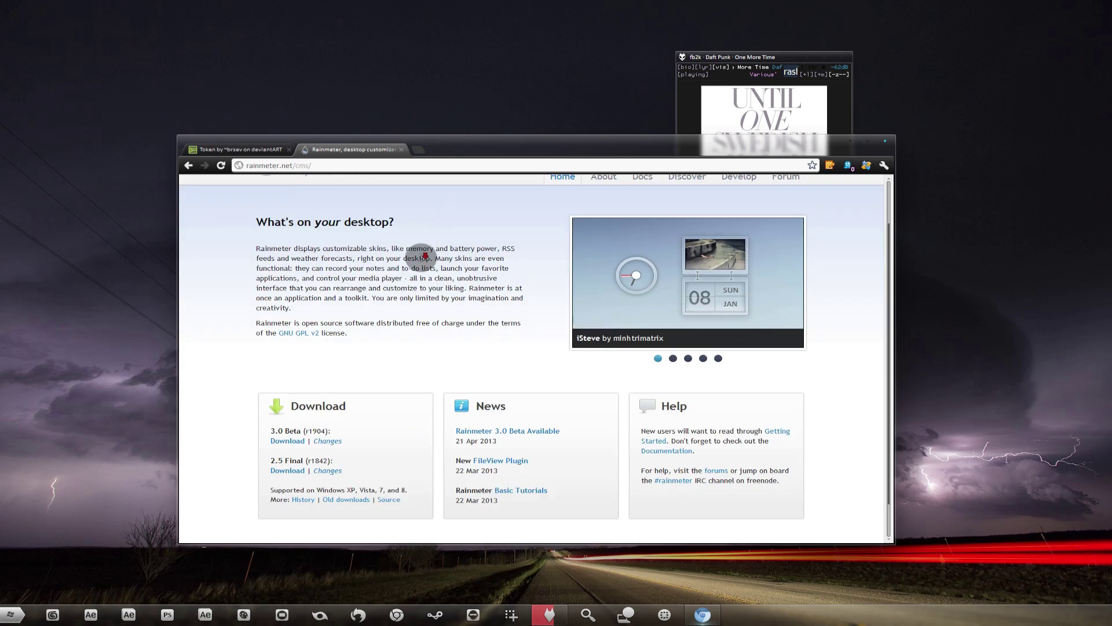
- Download Rainmeter 3.0 Beta (r1904), get the browser out of the way and allow the downloaded installer to run
scroll(400, 338, down, 2)
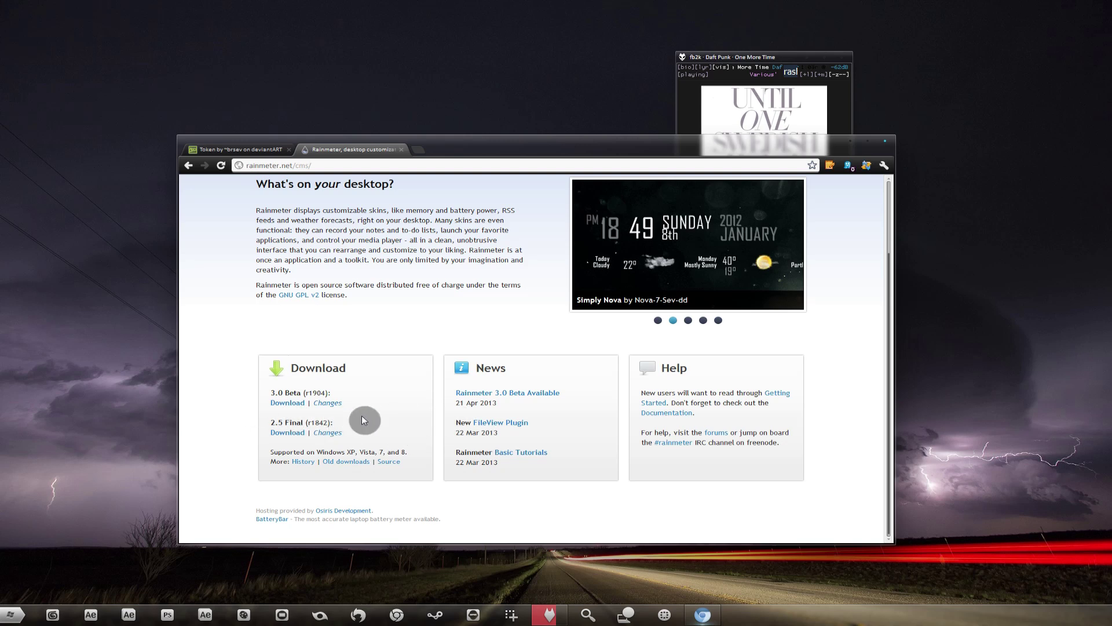
click(290, 406)
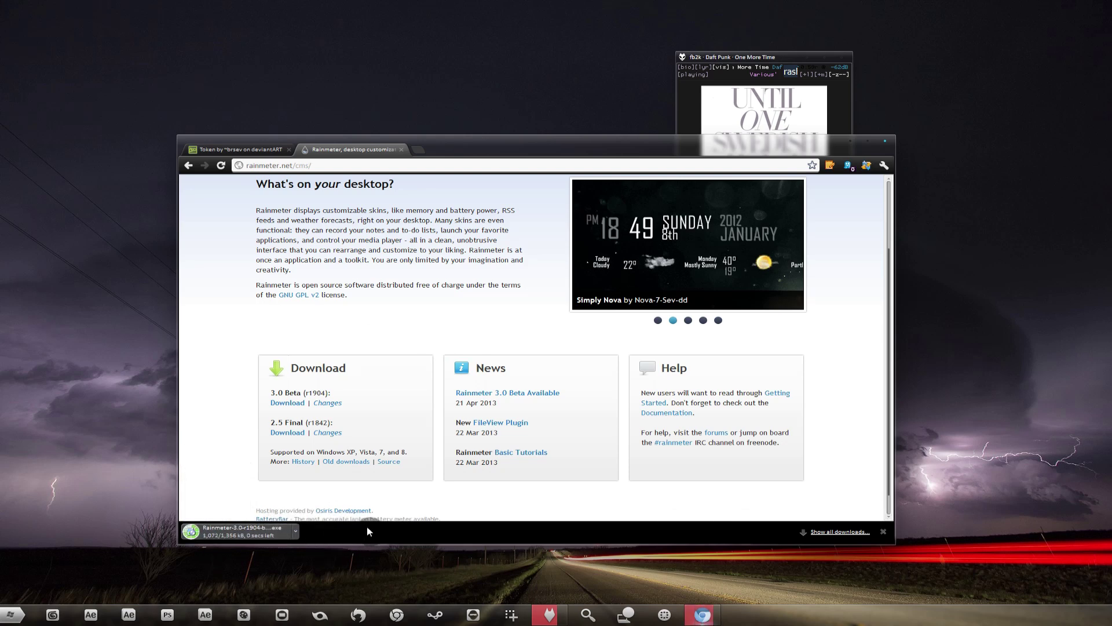
click(215, 534)
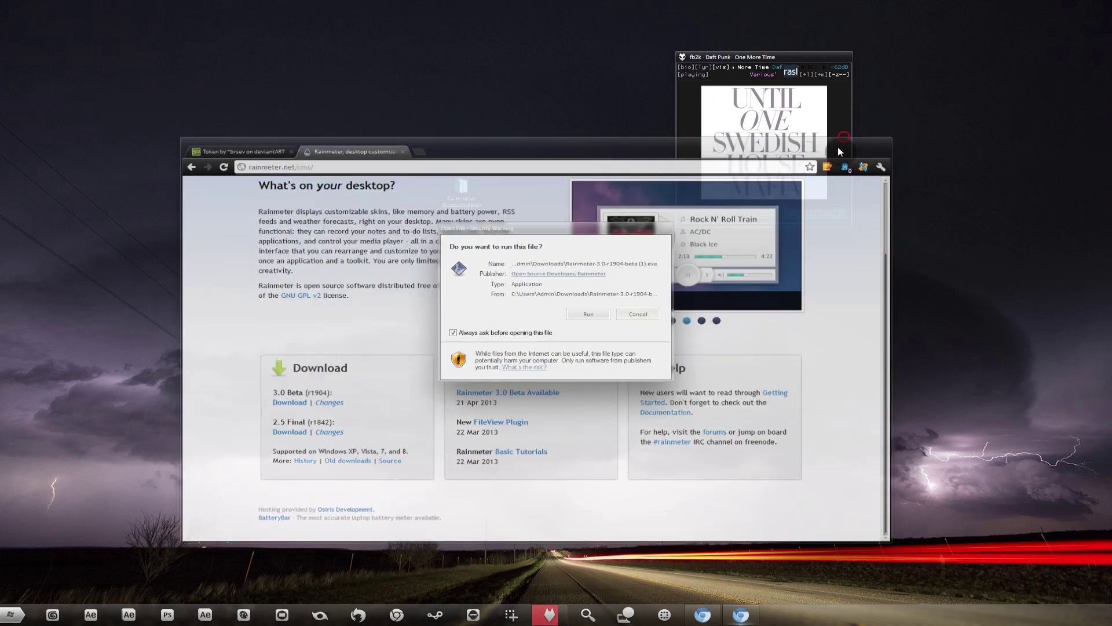
click(838, 148)
click(589, 314)
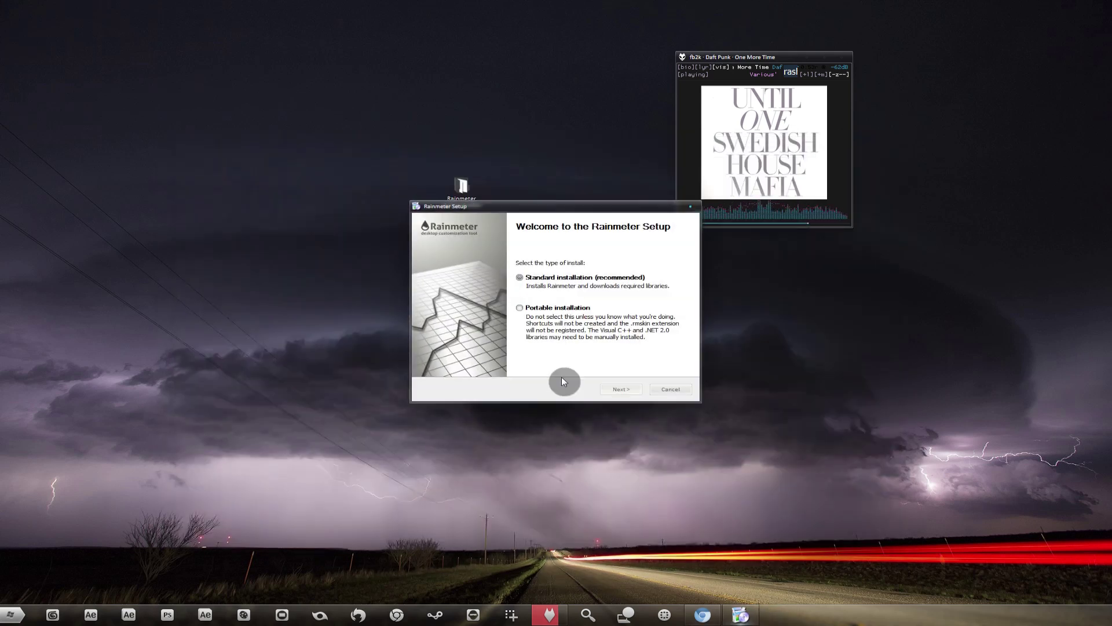
- Install Rainmeter with the standard installation in D:\Applications\Rainmeter, launching on startup, and finish setup with Run Rainmeter enabled
click(621, 389)
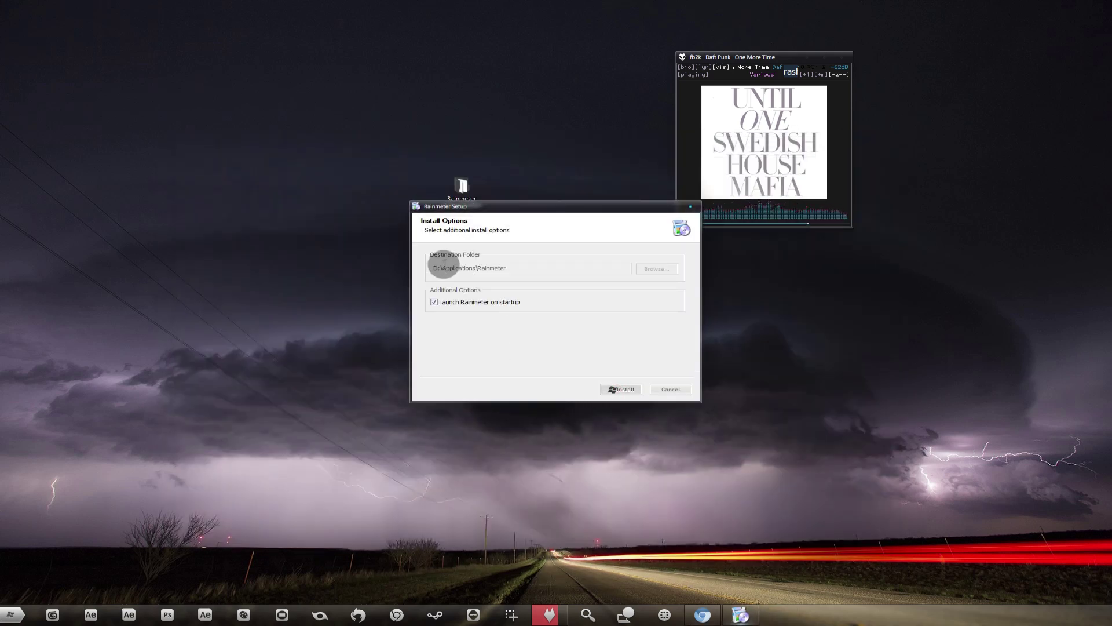
click(620, 389)
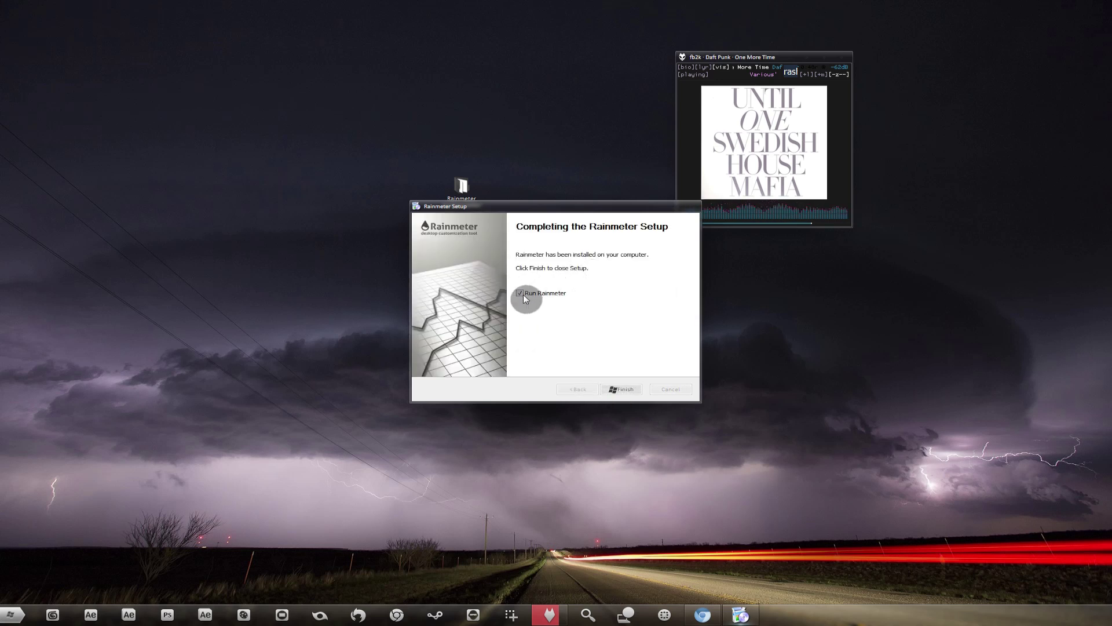
click(618, 389)
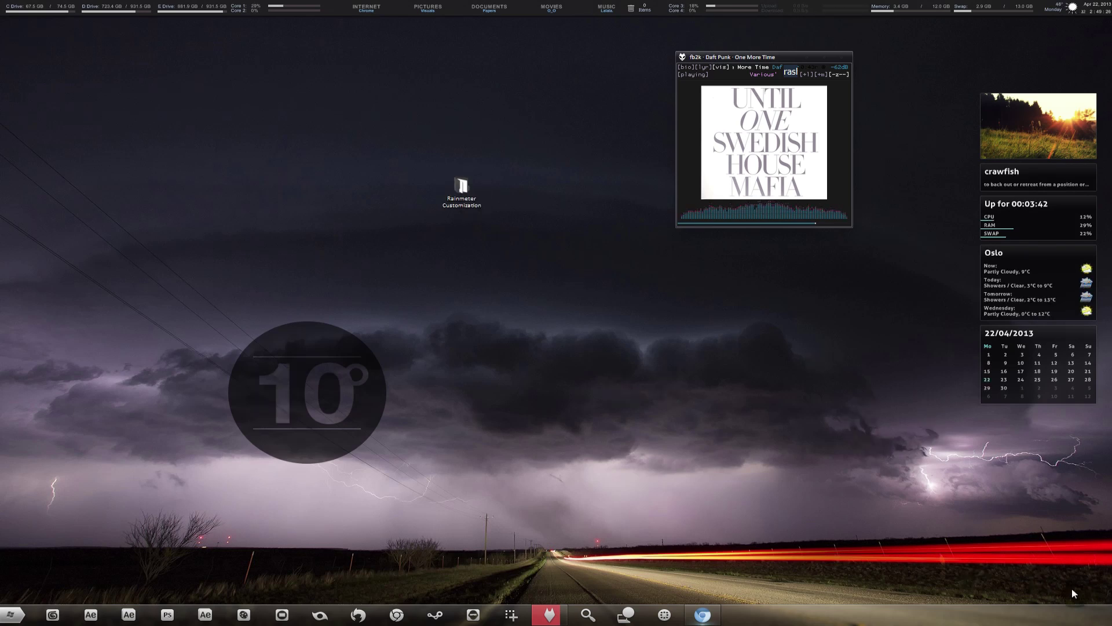
- Load the illustro default layout in Rainmeter, after looking through its skins and layouts
click(1095, 620)
right_click(1053, 563)
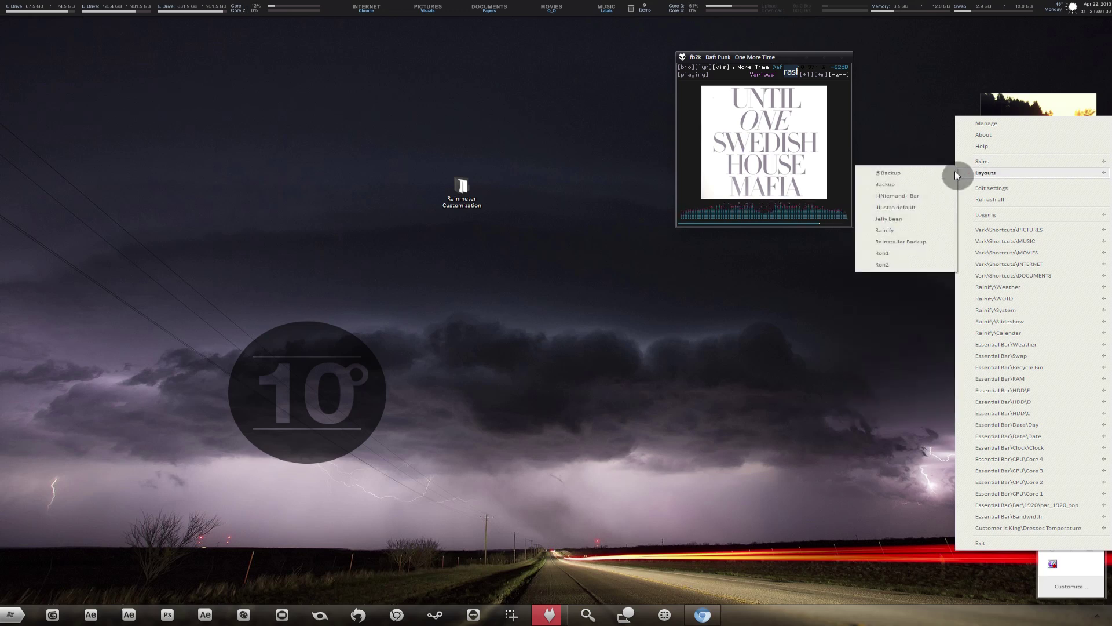
click(984, 164)
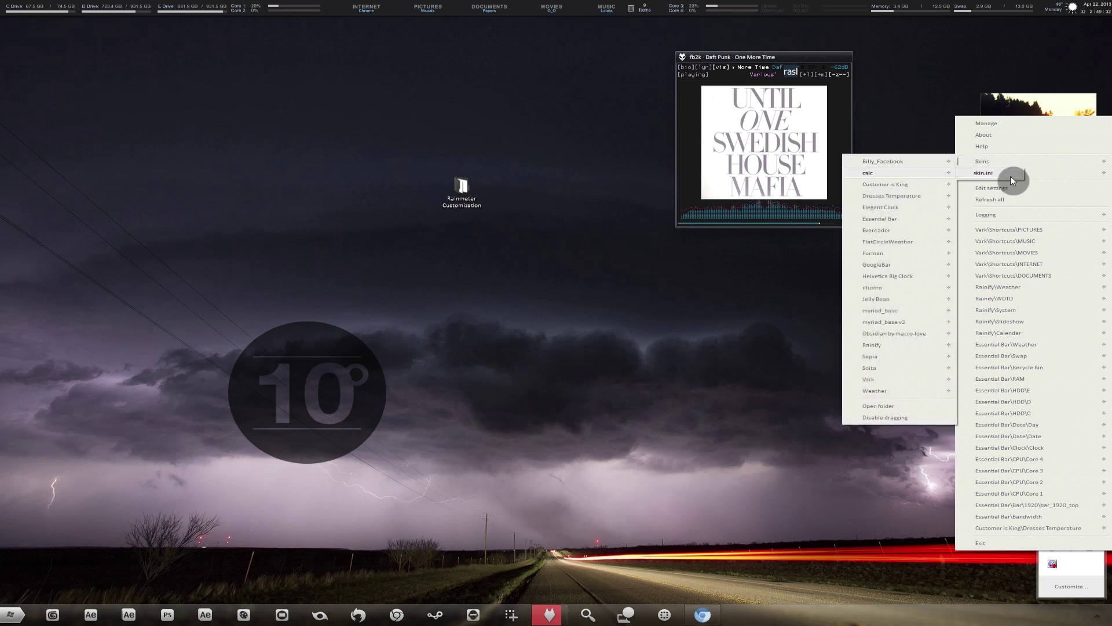
click(1013, 166)
mouse_move(1010, 172)
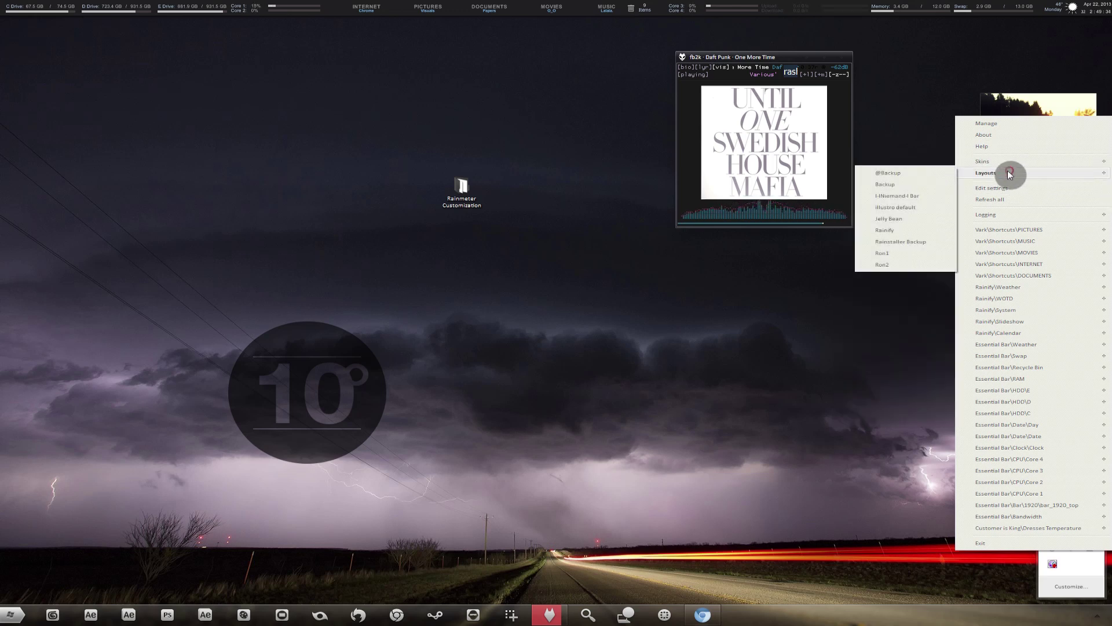
click(920, 207)
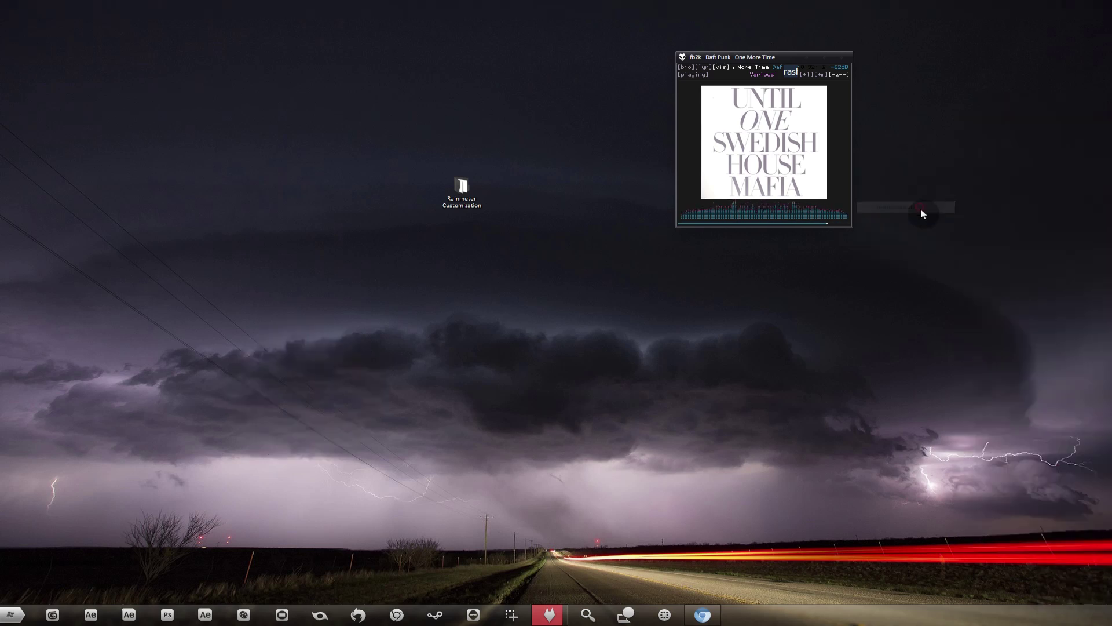
- Reposition the music player and the Rainmeter welcome skin, and open the Rainmeter Customization folder from the desktop
drag(766, 58, 723, 33)
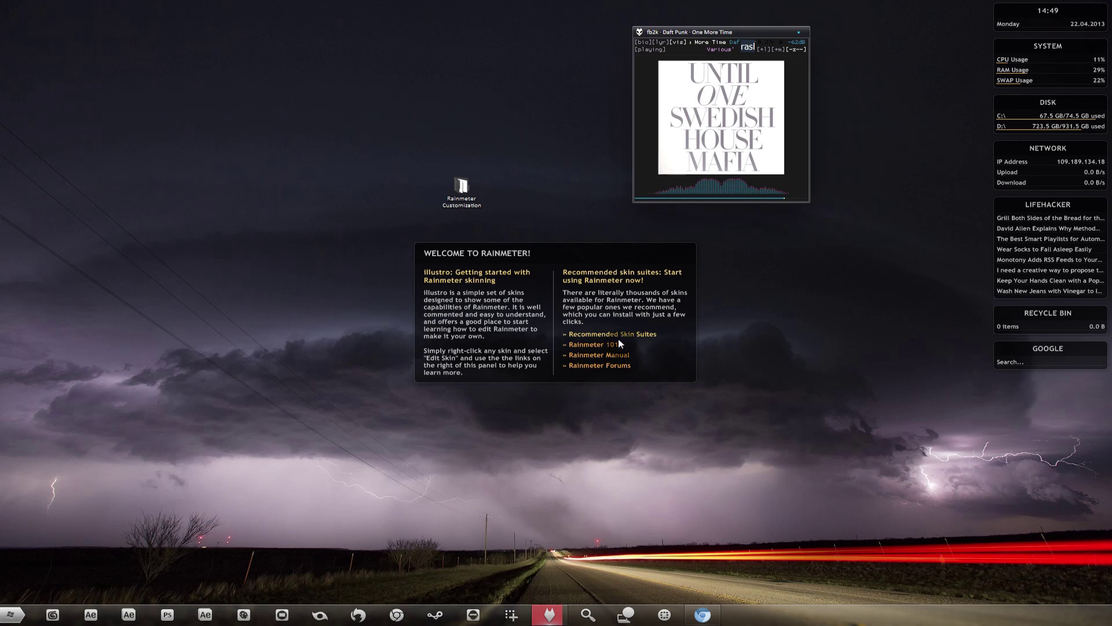
drag(471, 253, 473, 260)
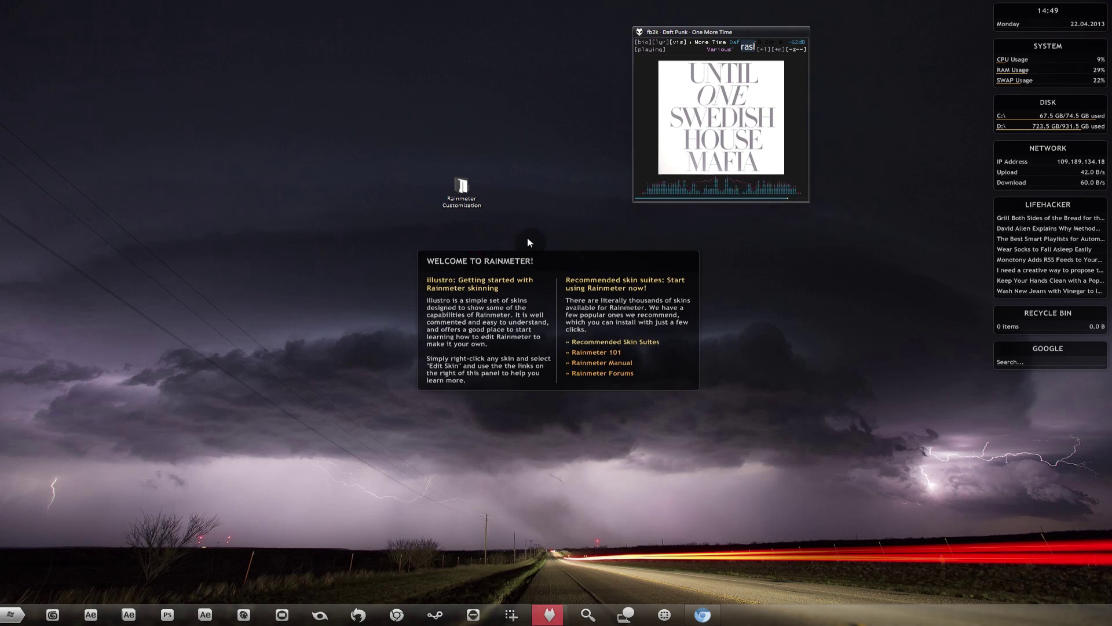
double_click(462, 194)
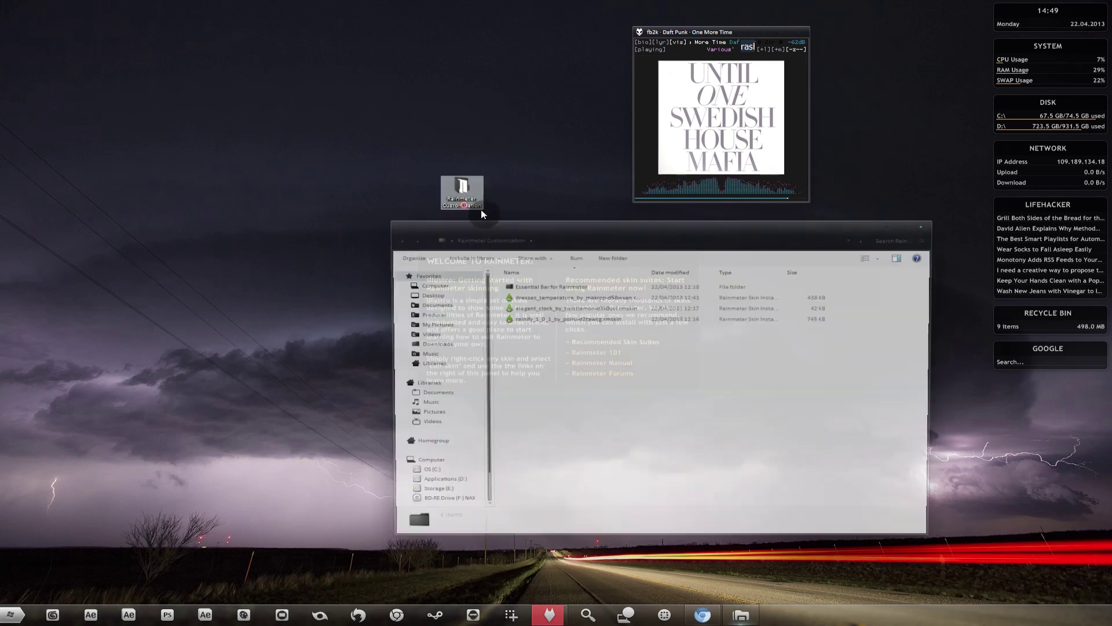
drag(526, 235, 453, 189)
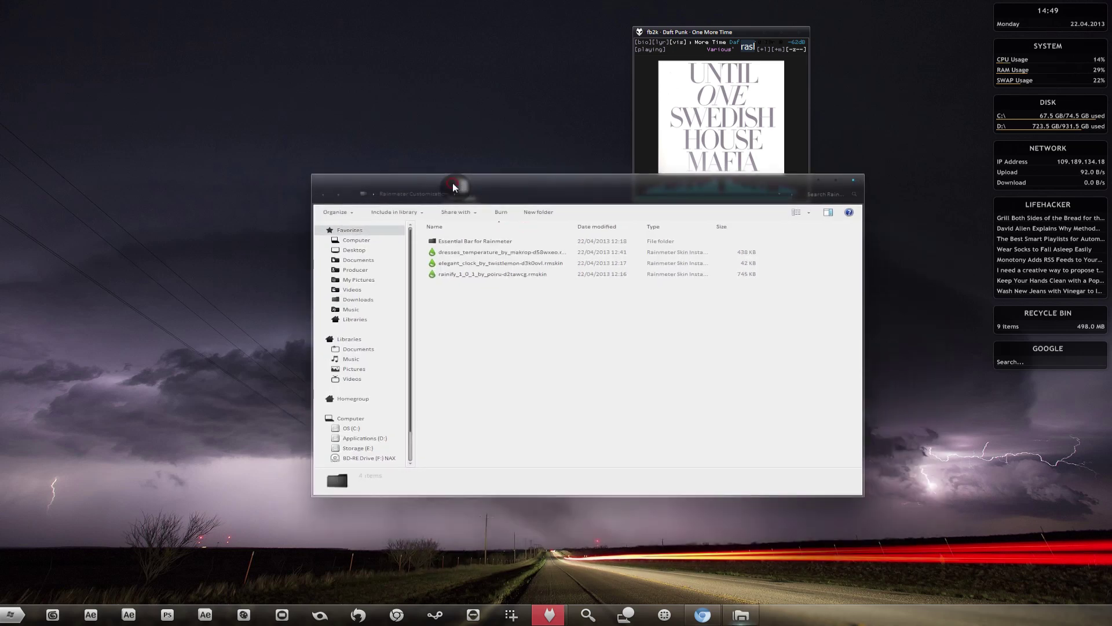
- Open the Essential Bar for Rainmeter folder, review the available bar sizes in its Readme.txt and close the document
click(543, 246)
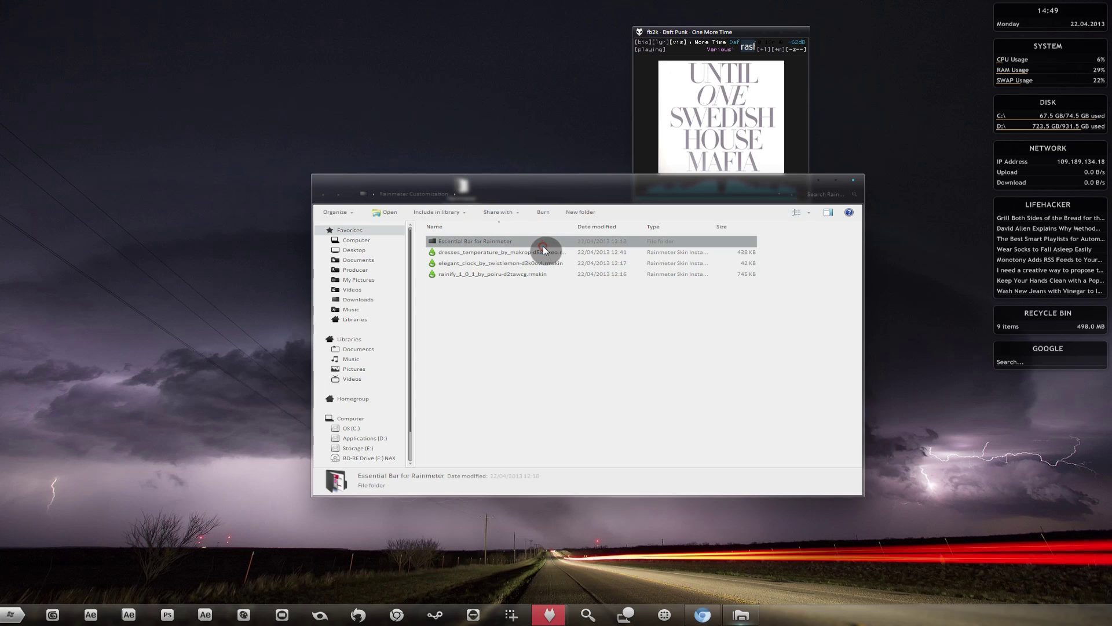
double_click(502, 241)
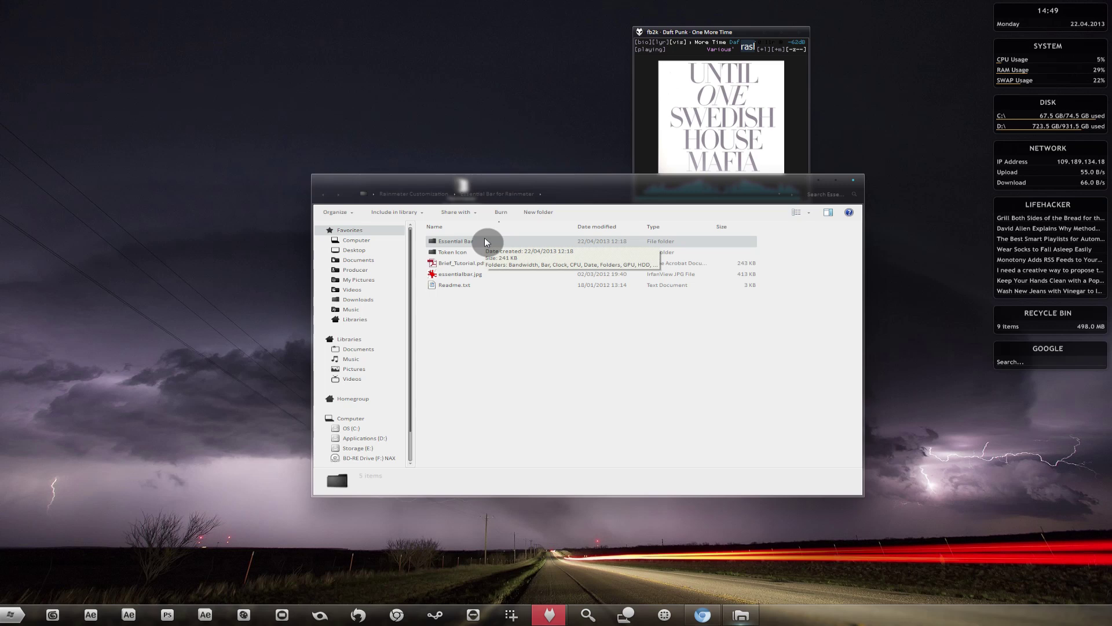
double_click(456, 285)
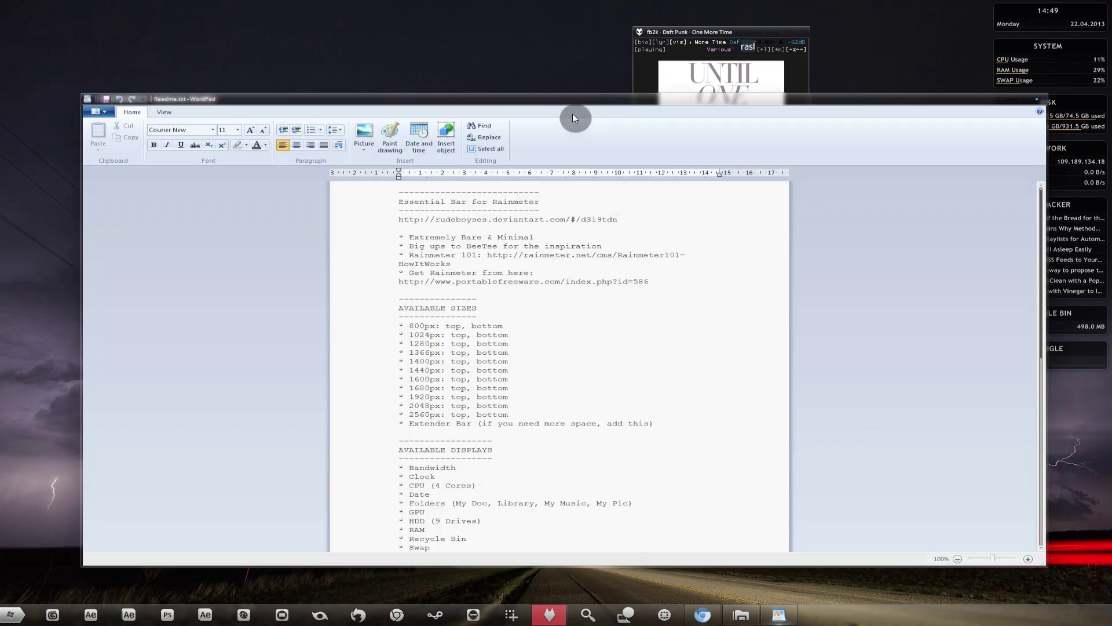
drag(573, 118, 541, 99)
drag(378, 307, 472, 308)
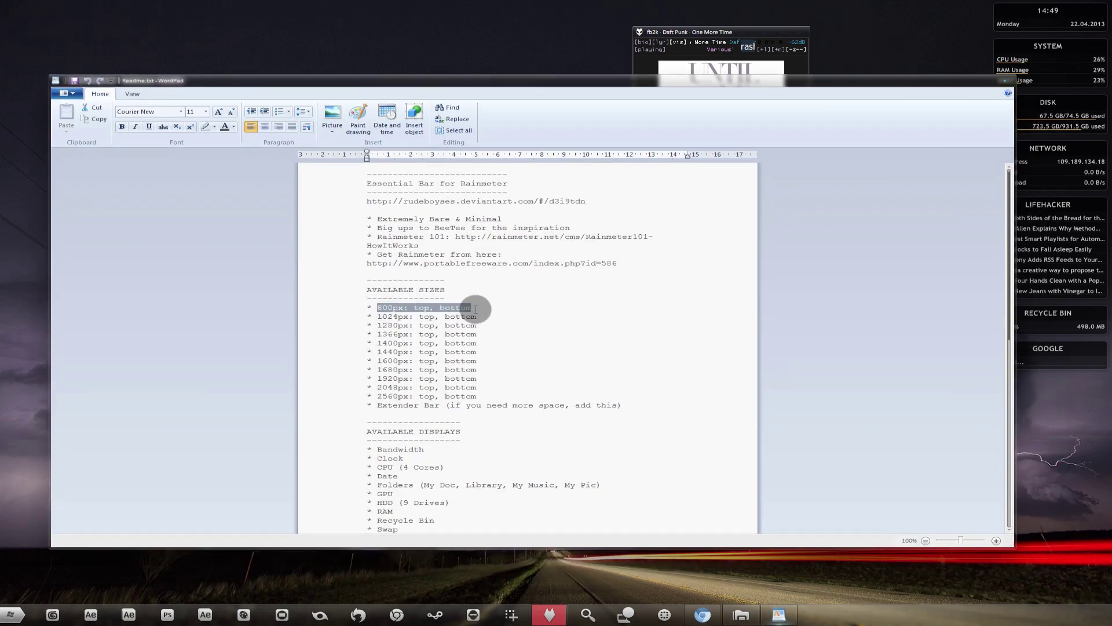
click(467, 316)
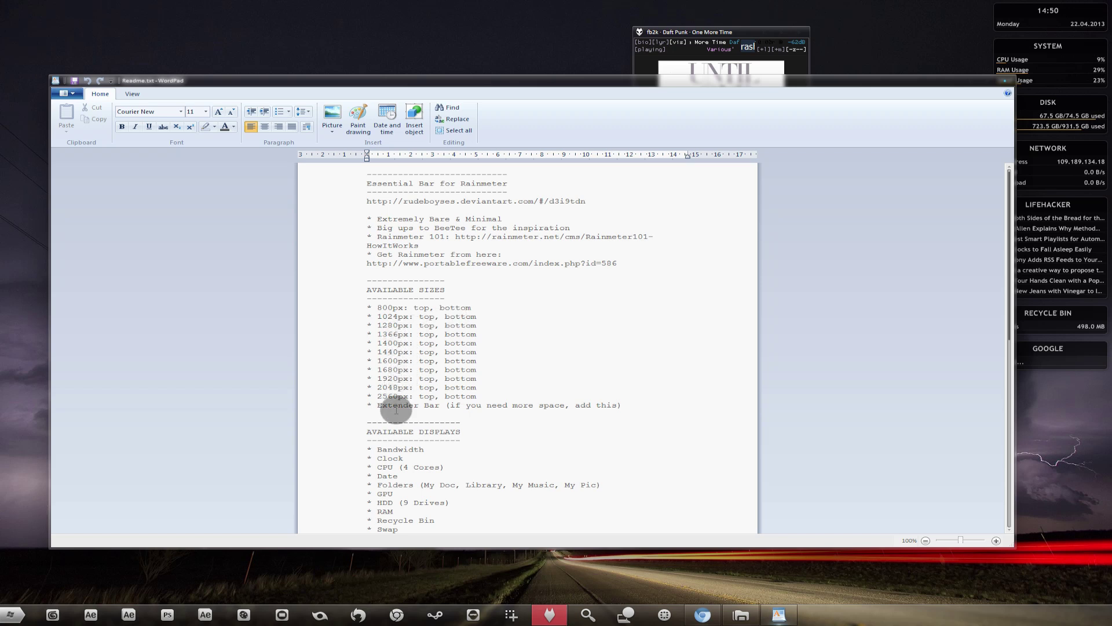
drag(491, 400, 353, 304)
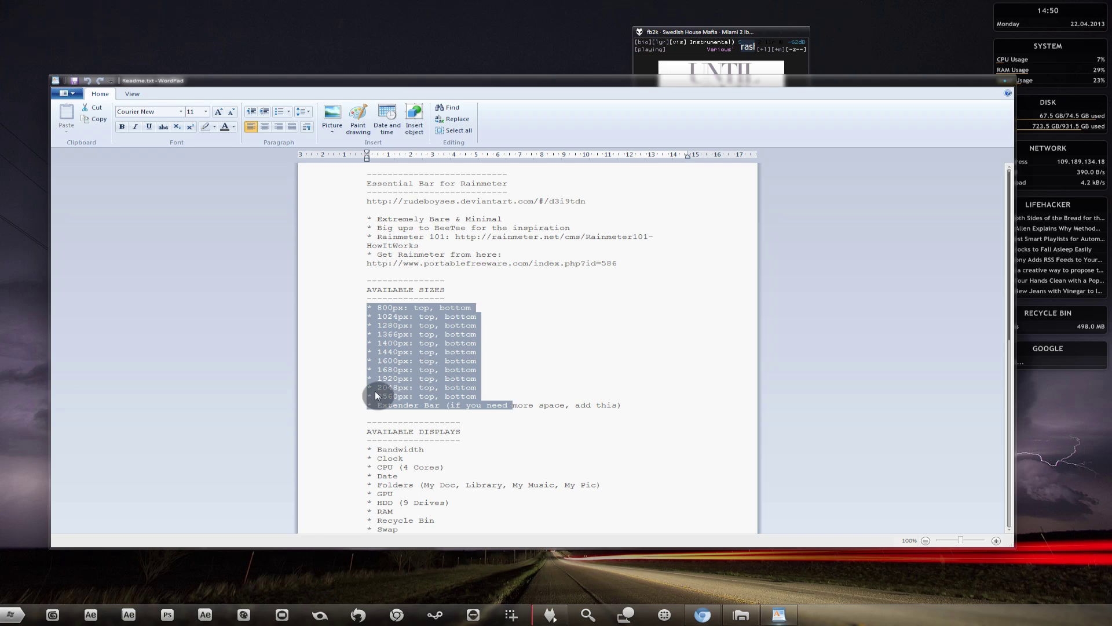
click(394, 406)
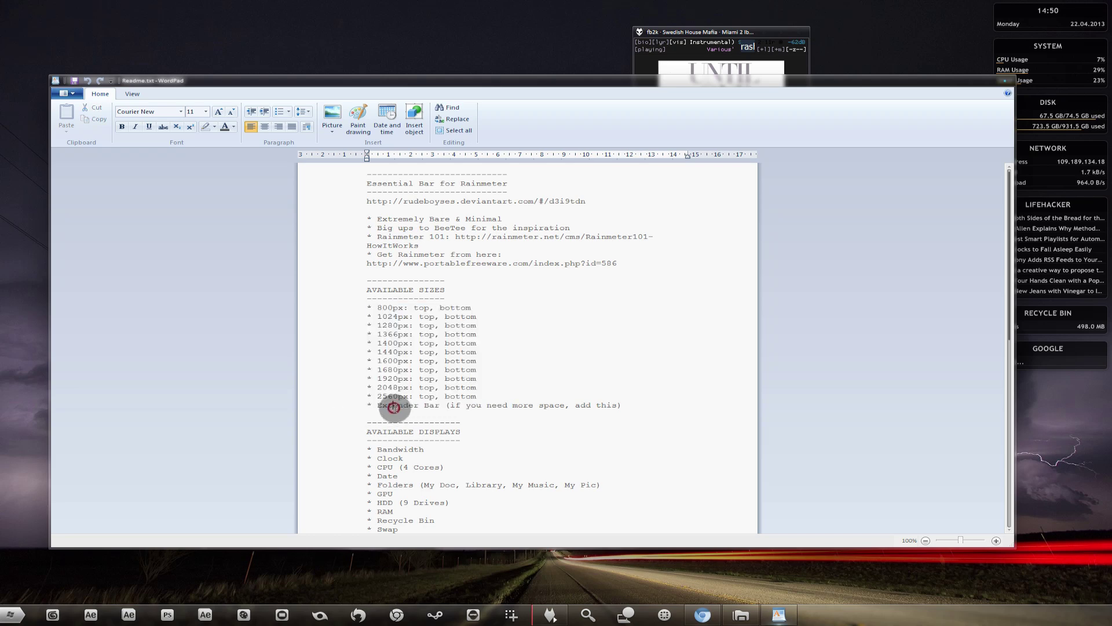
click(1011, 80)
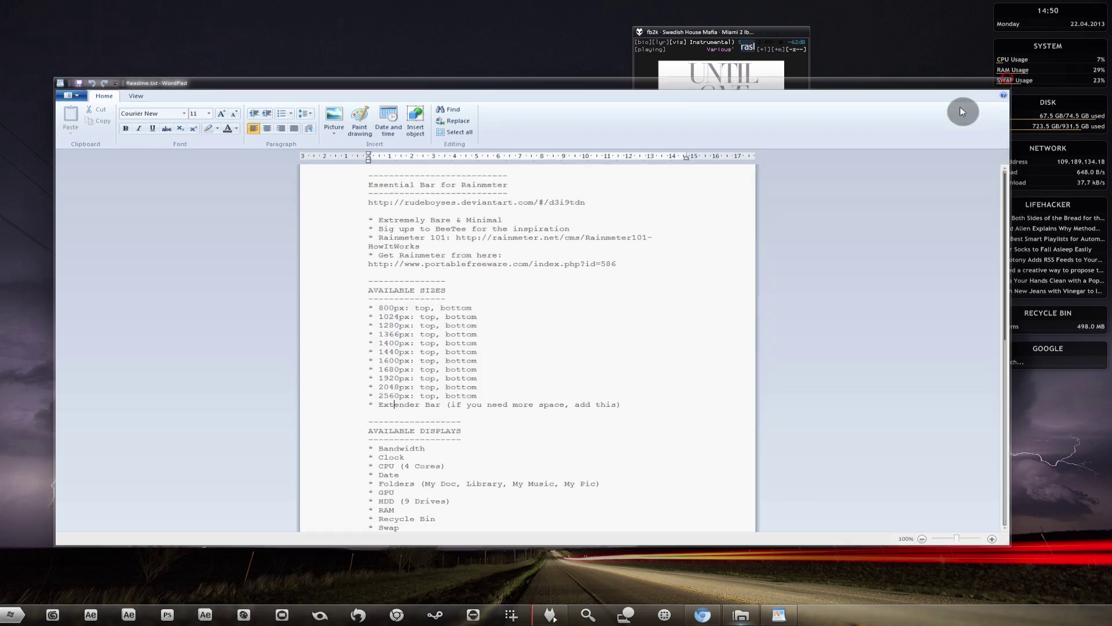
- Copy the Essential Bar folder and browse to C:\Users in a separate Explorer window
double_click(481, 243)
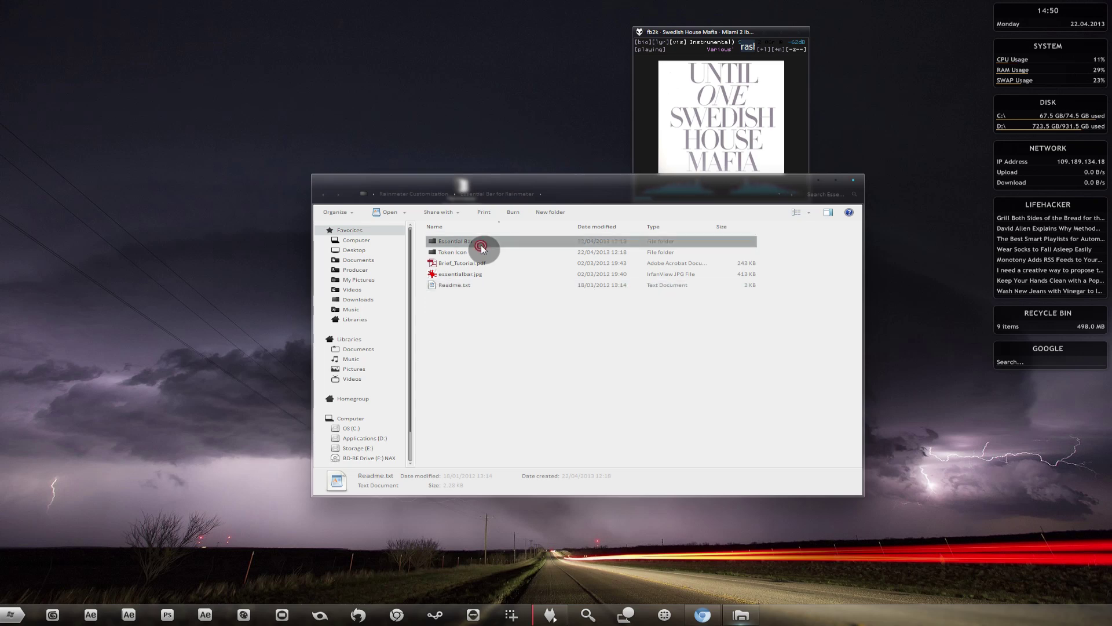
click(323, 194)
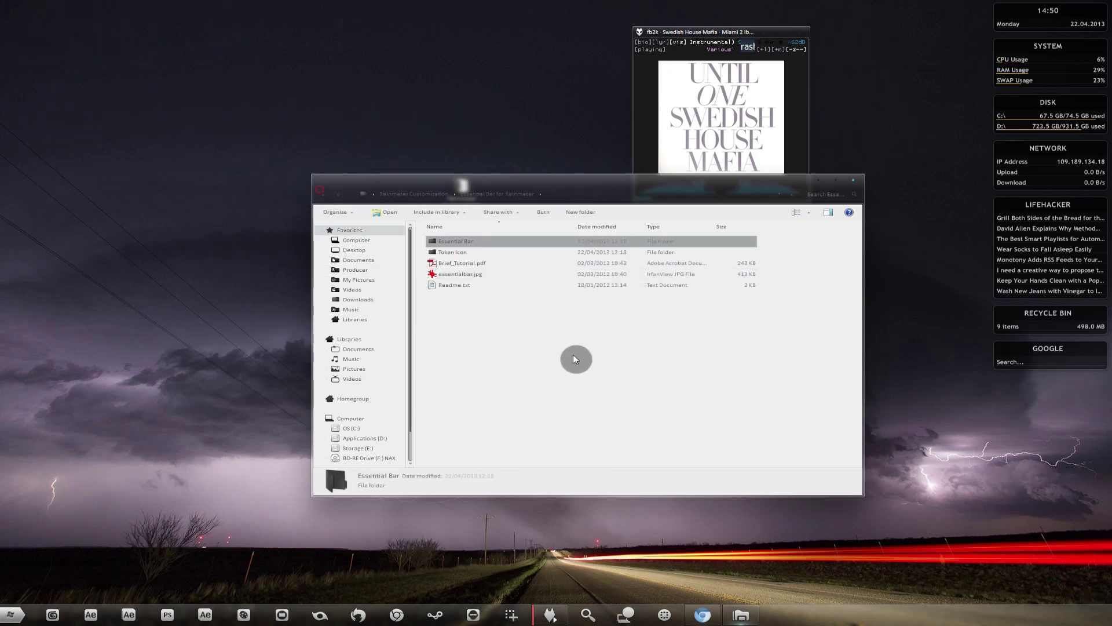
click(568, 346)
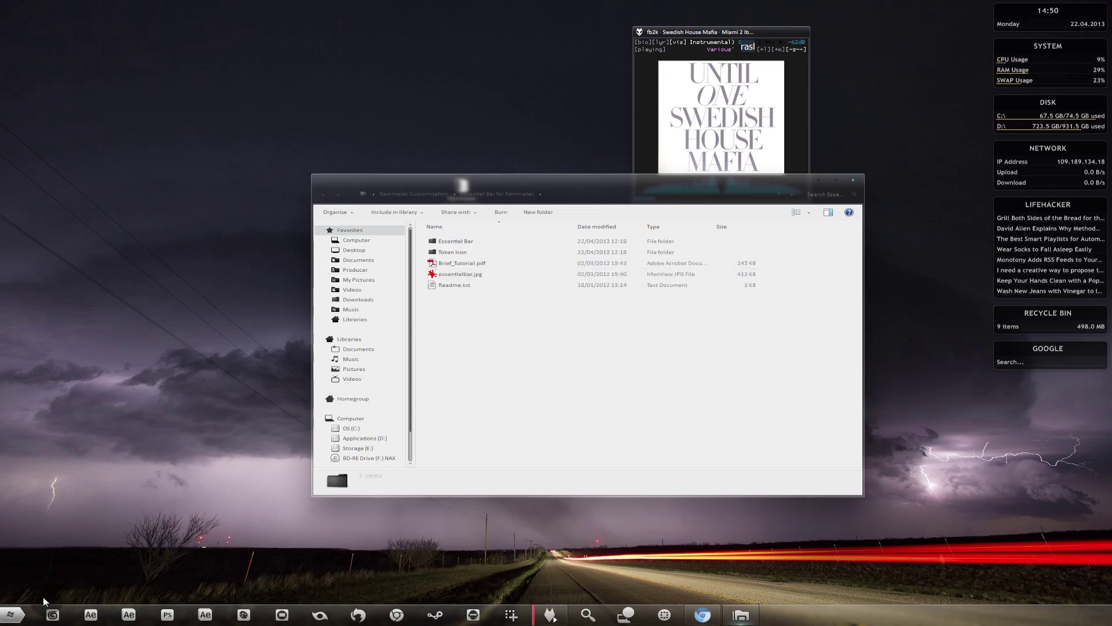
click(13, 614)
click(131, 470)
click(491, 264)
click(491, 265)
double_click(484, 364)
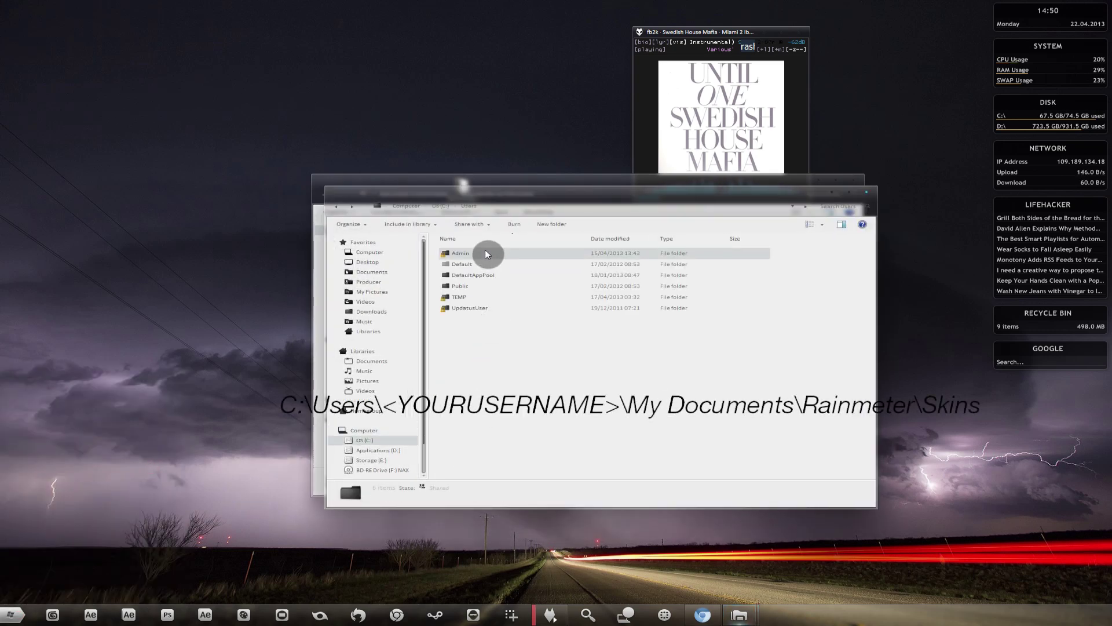
- Open the Rainmeter\Skins folder inside My Documents of the user's account folder
click(472, 253)
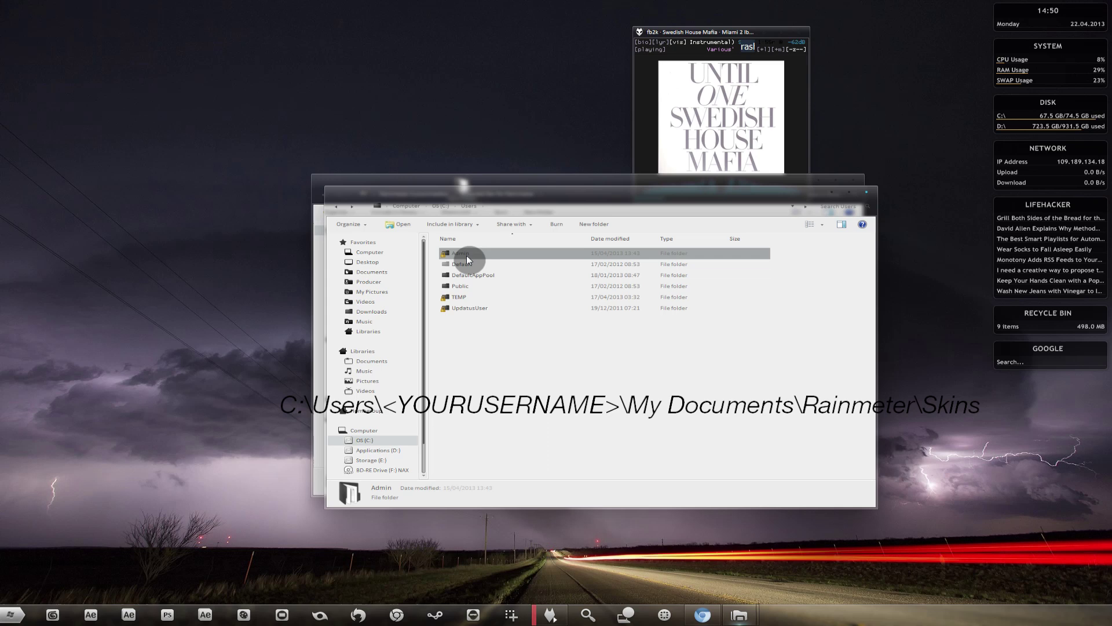
double_click(467, 255)
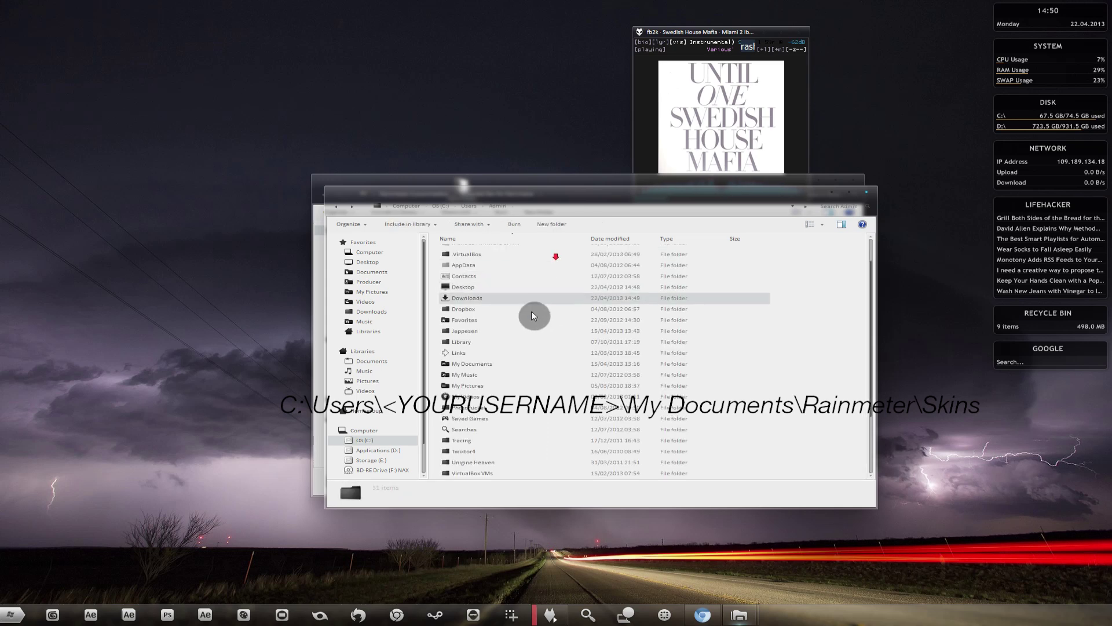
double_click(501, 369)
scroll(498, 365, down, 10)
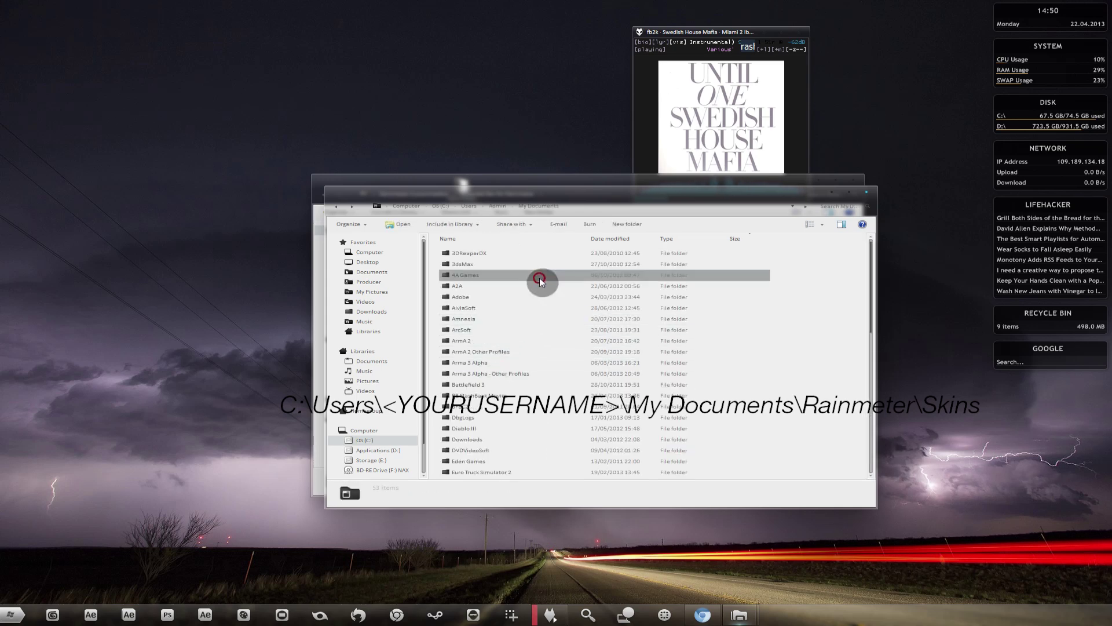
click(502, 353)
double_click(508, 350)
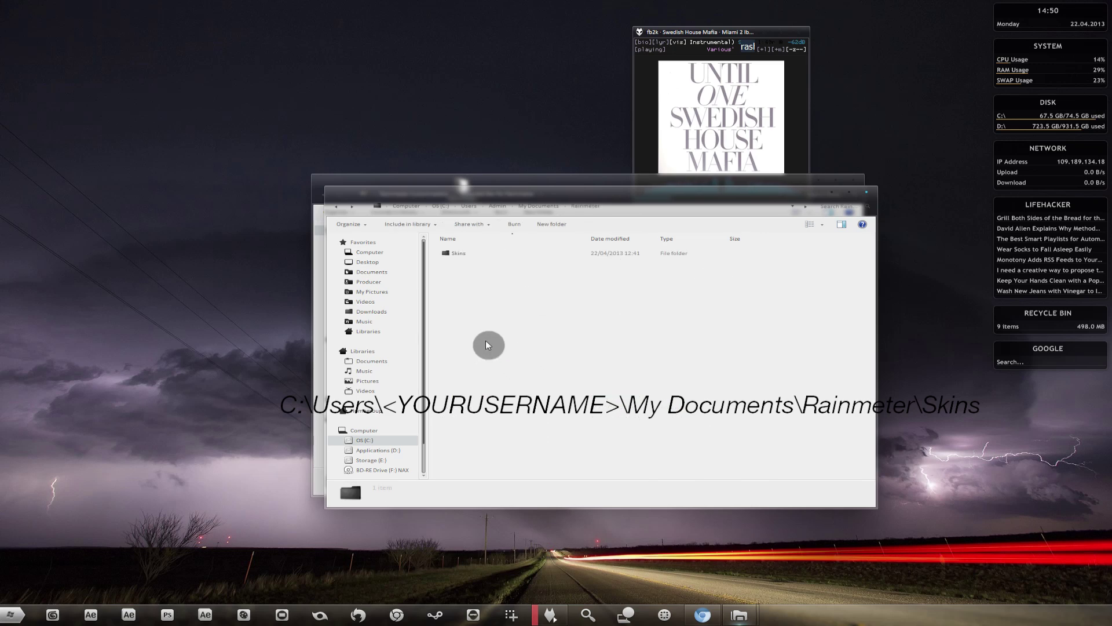
double_click(455, 253)
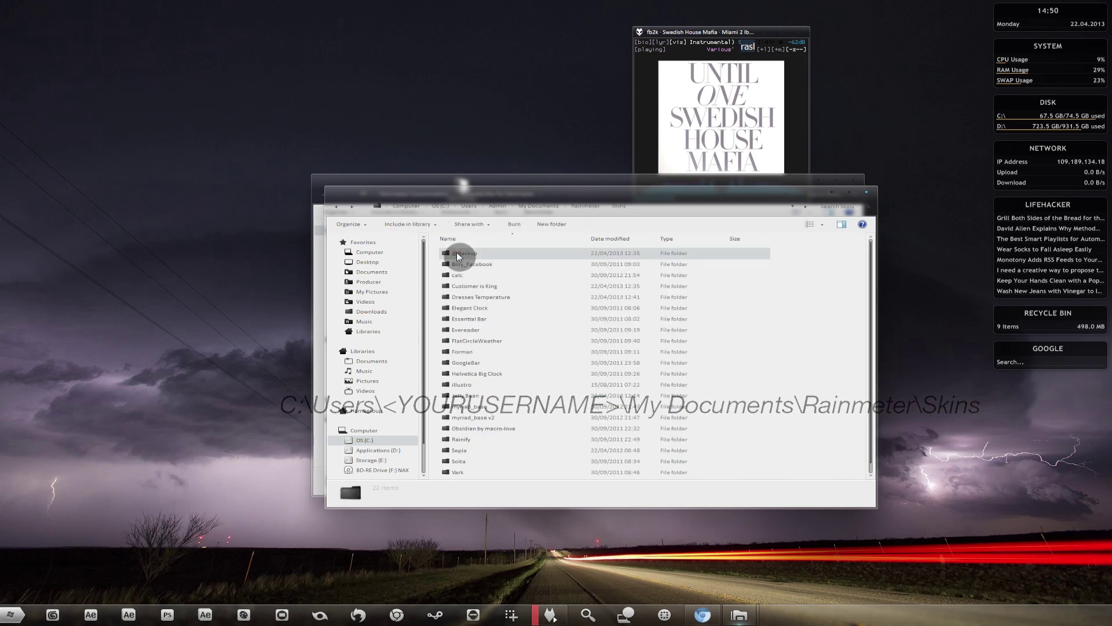
- Try to paste the Essential Bar folder into Skins with the merge choice applied to all items, look over the skin folders and close the window
drag(874, 269, 871, 293)
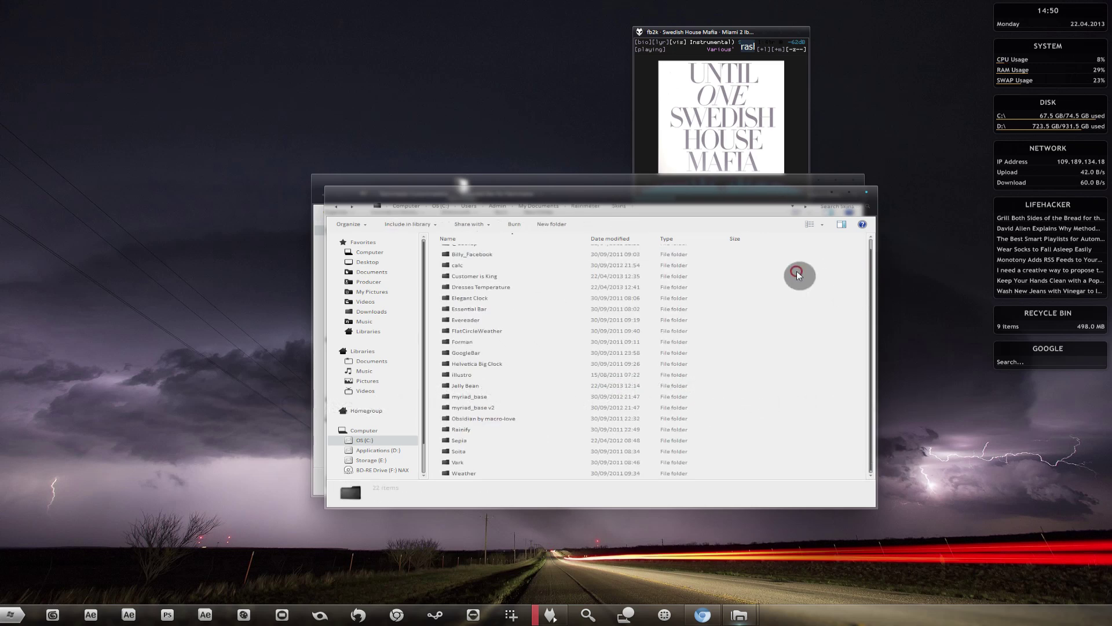
key(ctrl+v)
click(589, 407)
click(545, 422)
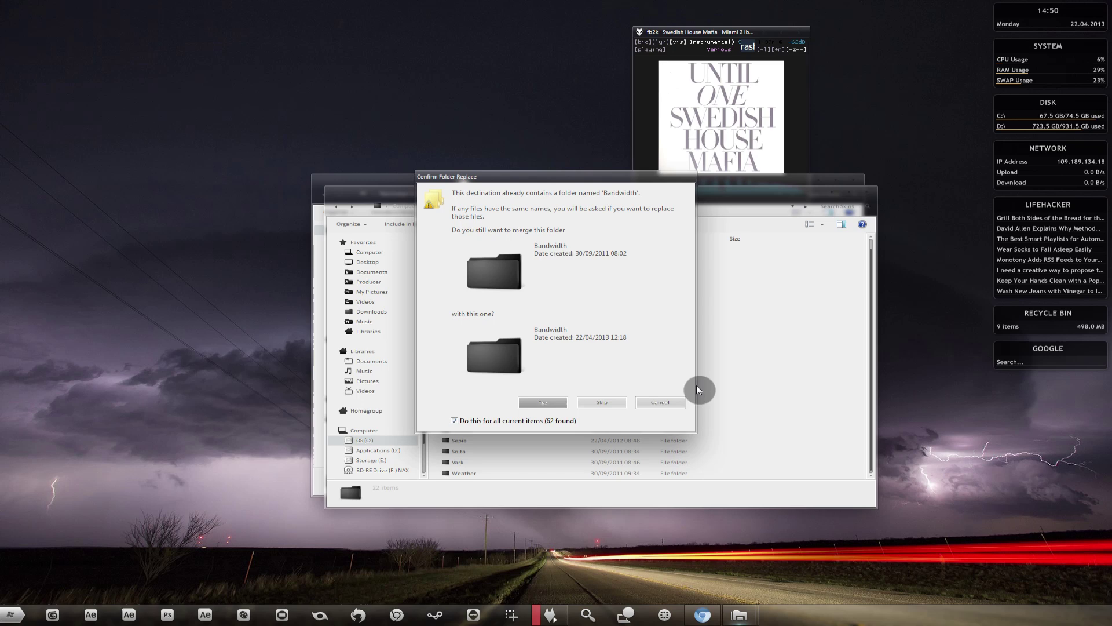
click(677, 401)
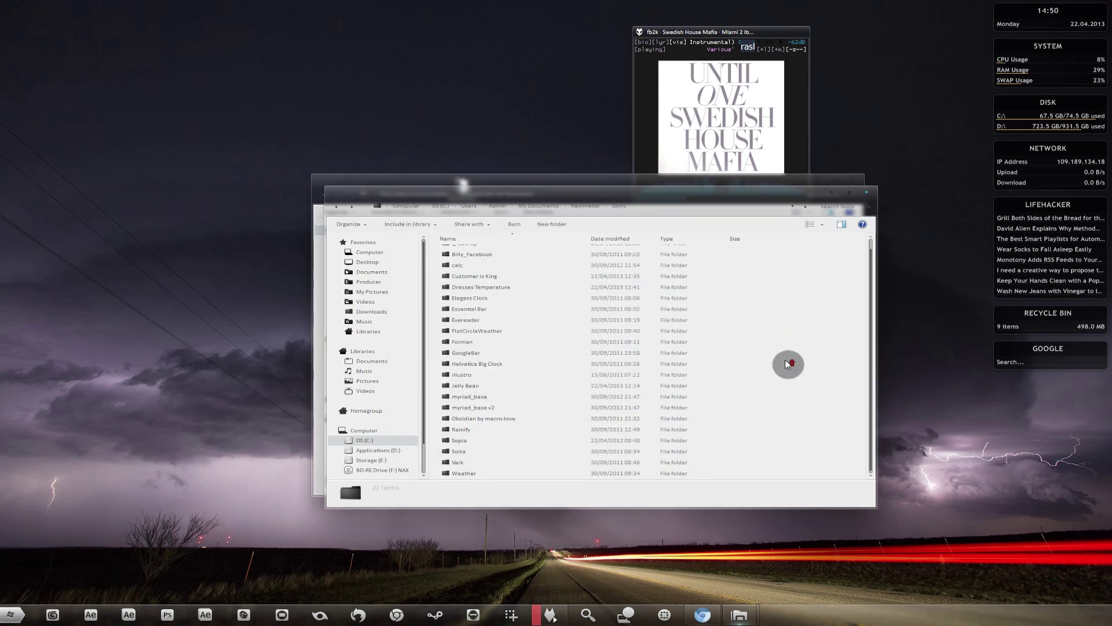
scroll(786, 361, up, 2)
scroll(792, 346, down, 2)
scroll(787, 354, up, 1)
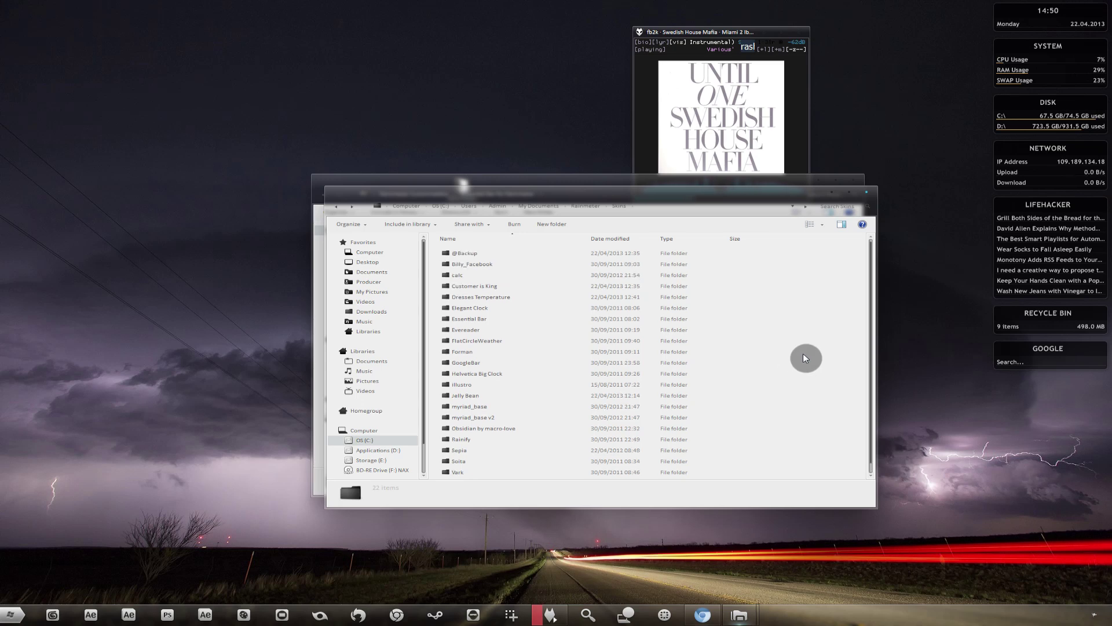
scroll(801, 360, down, 1)
scroll(792, 365, up, 1)
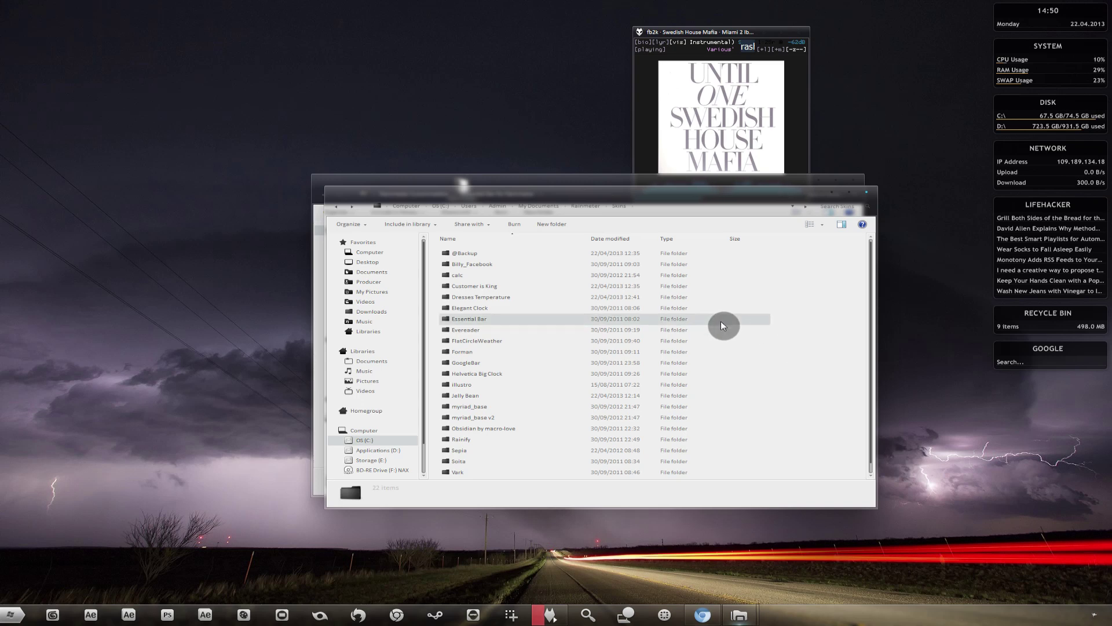
click(870, 196)
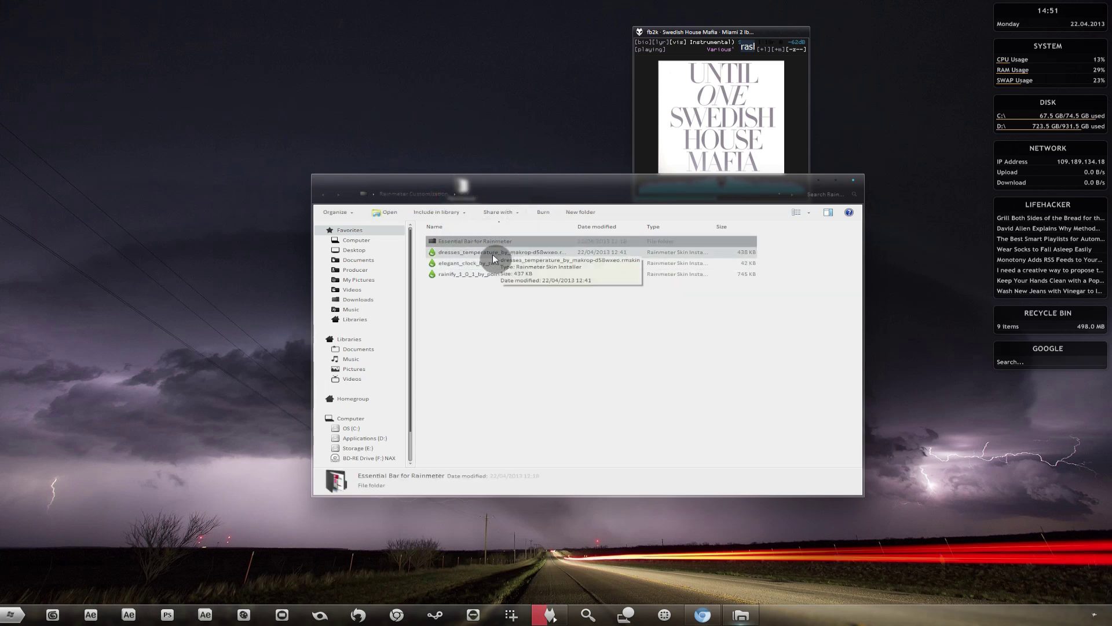
- Install the Dresses Temperature, Elegant Clock and Rainify skin packages from the Rainmeter Customization folder, and close the folder
double_click(493, 255)
click(589, 388)
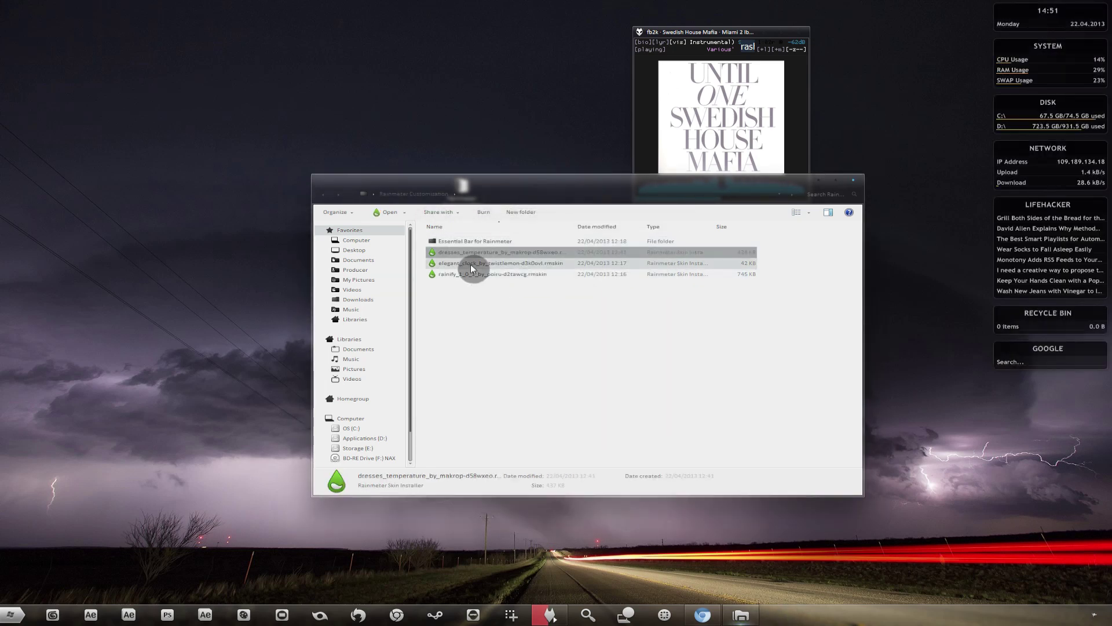
click(470, 264)
double_click(512, 266)
click(579, 387)
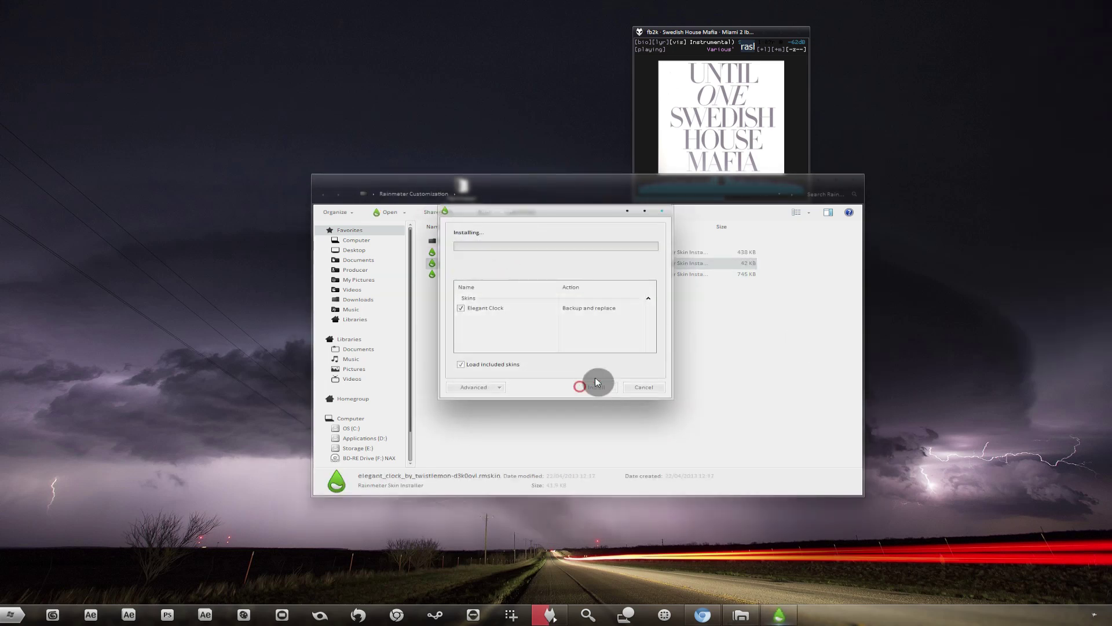
double_click(471, 275)
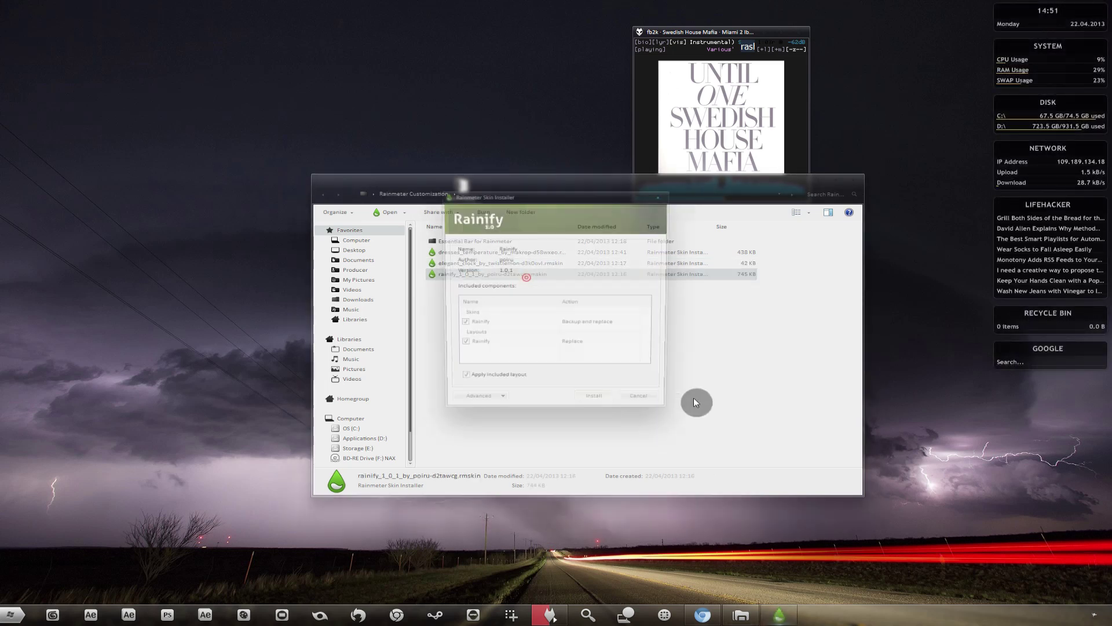
click(599, 403)
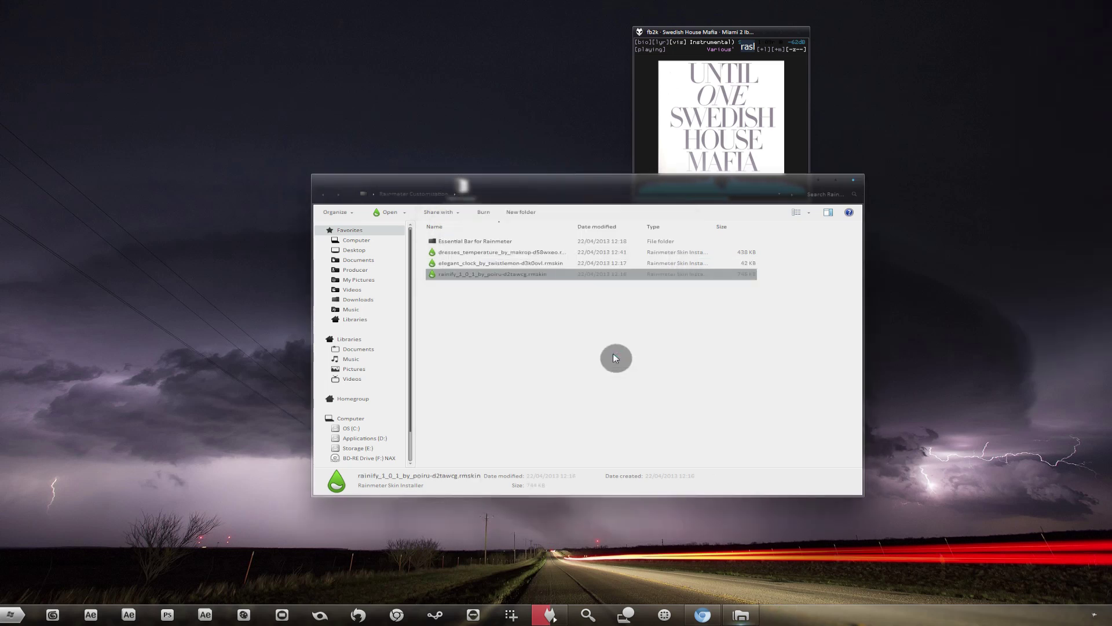
click(616, 337)
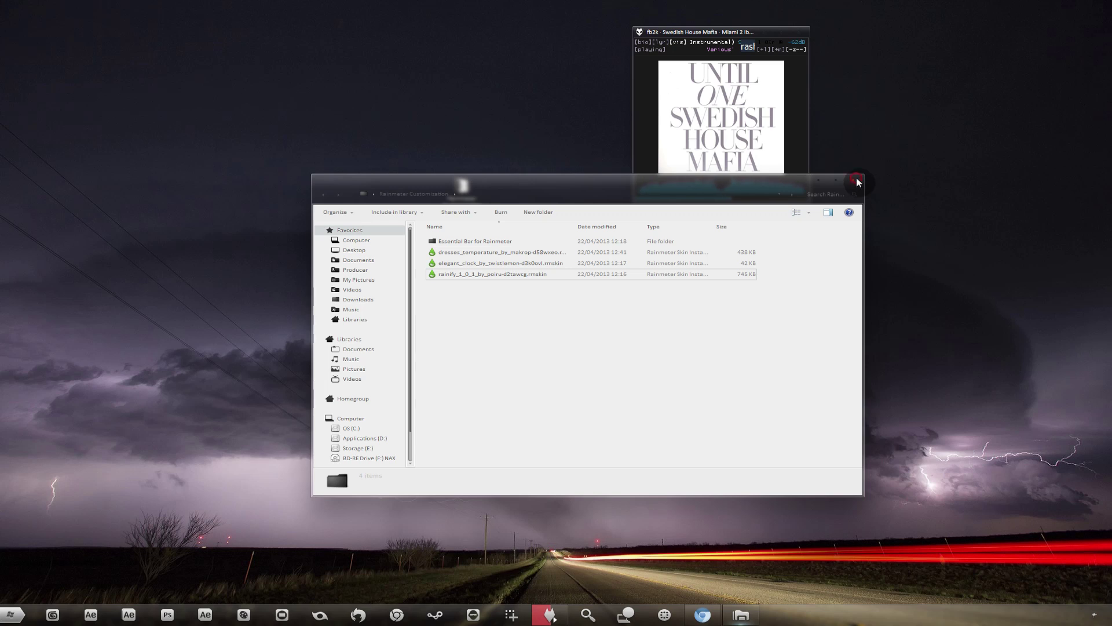
click(857, 181)
- Move the music player aside and try Rainify text sizes 8 and 9, returning the text size to 7
drag(726, 28, 706, 44)
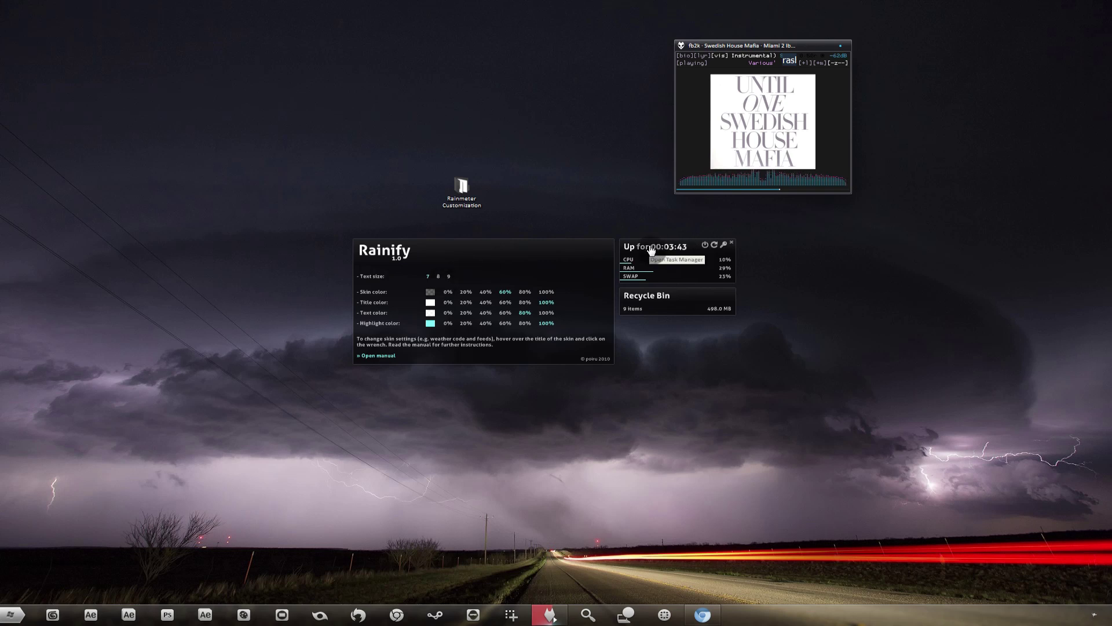
click(438, 278)
click(453, 278)
click(429, 277)
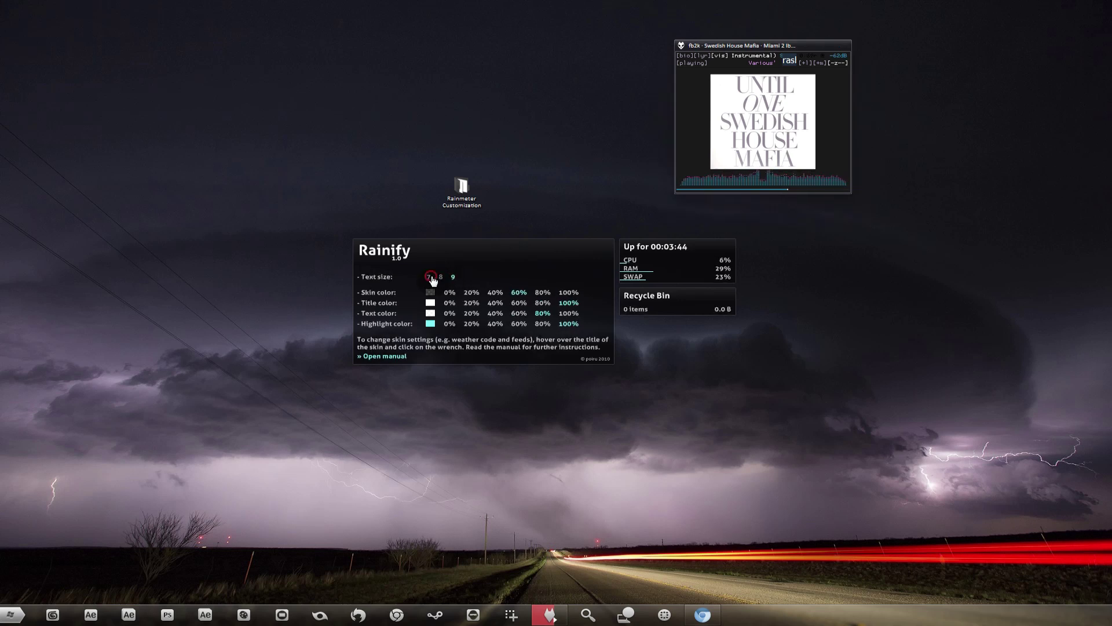
- Close the Rainify settings, system uptime and Recycle Bin skins, and move the music player to the middle of the desktop
click(609, 242)
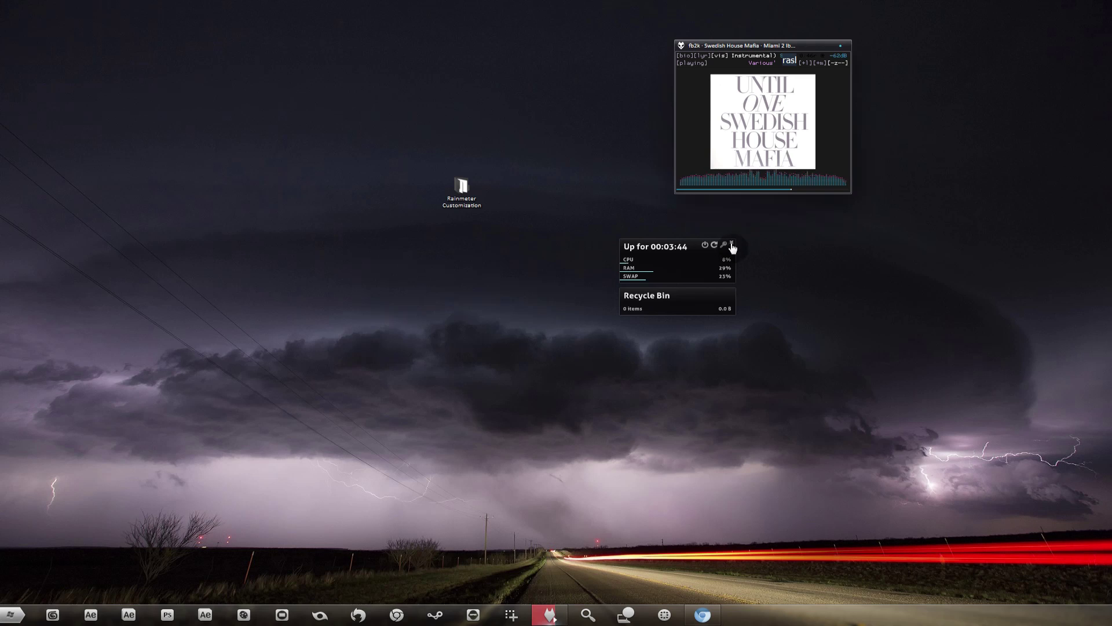
click(733, 246)
click(733, 294)
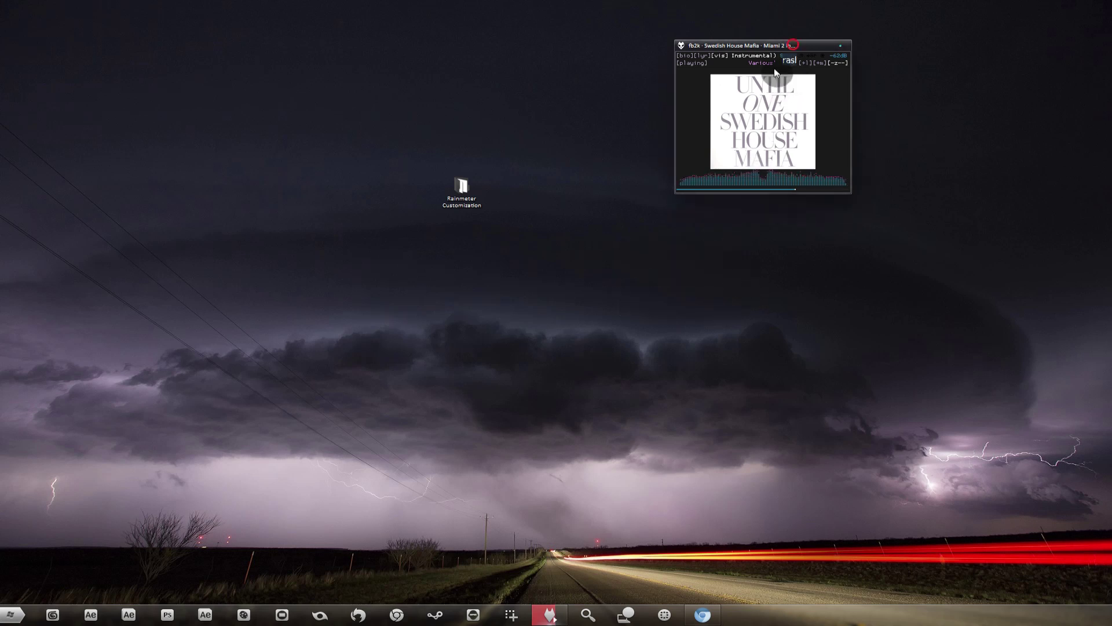
drag(793, 45, 588, 249)
- Load the Essential Bar bar_1920_top.ini skin in Rainmeter and place the bar along the top edge of the desktop
click(1093, 620)
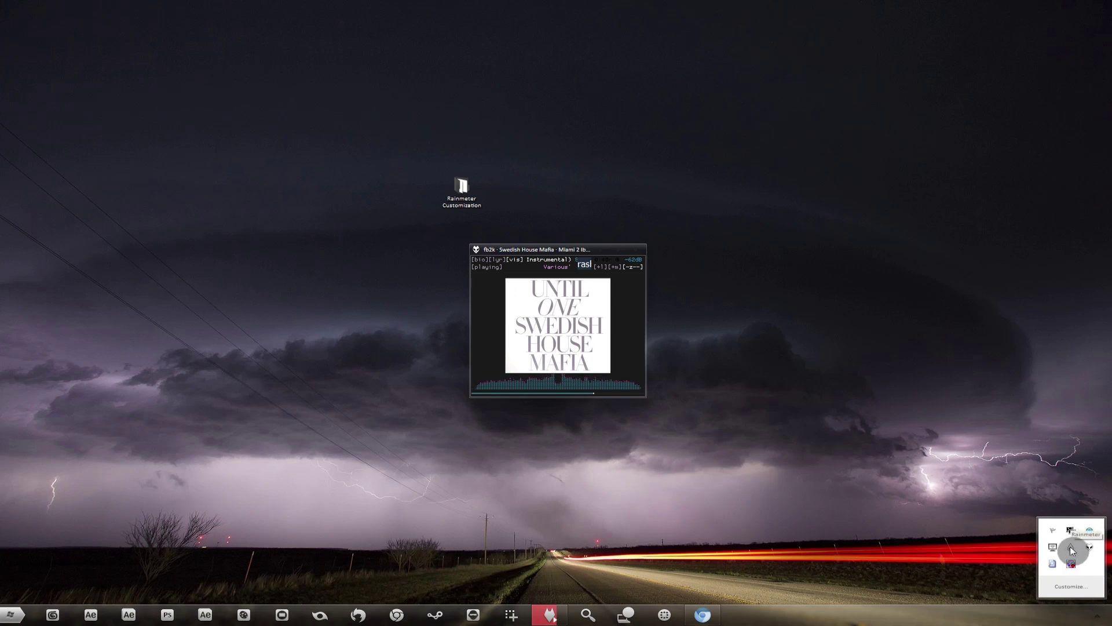
right_click(1070, 548)
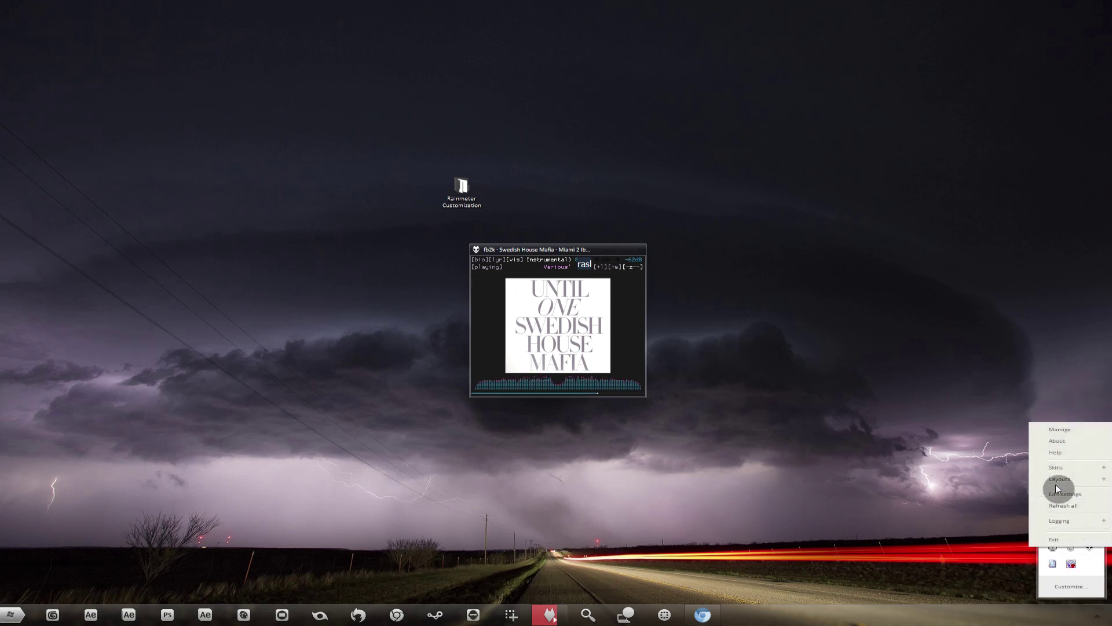
click(1056, 481)
click(1056, 467)
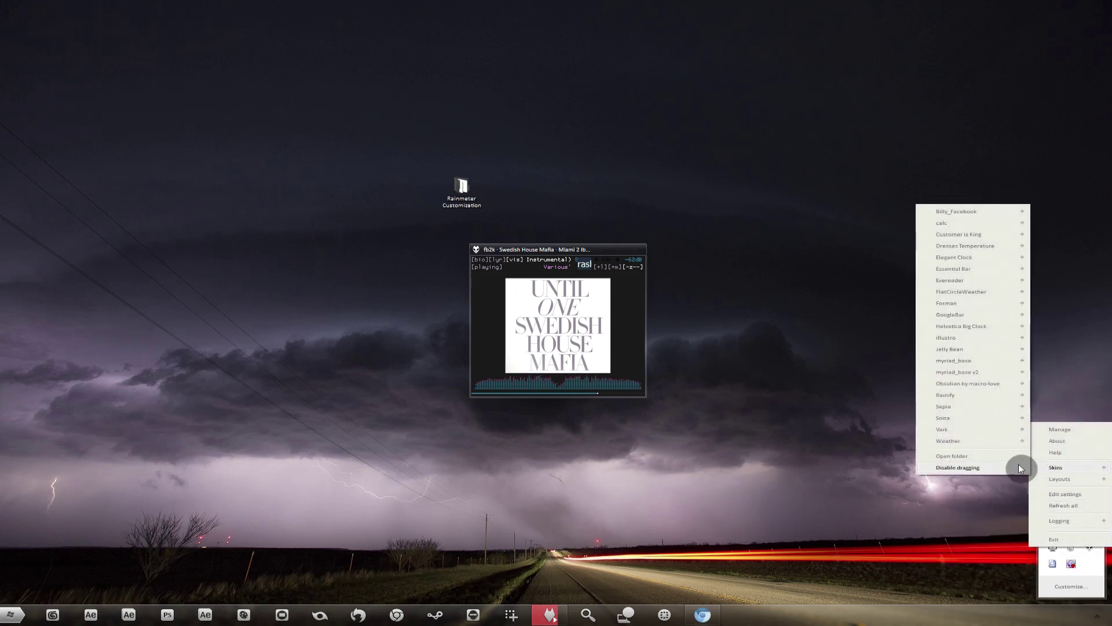
mouse_move(982, 268)
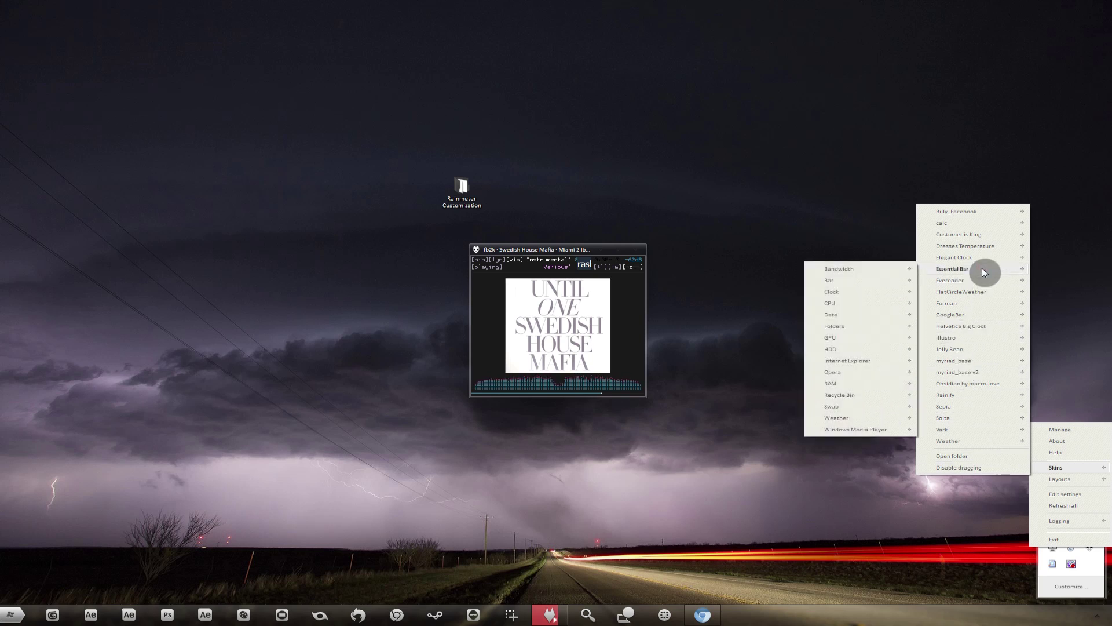
click(856, 281)
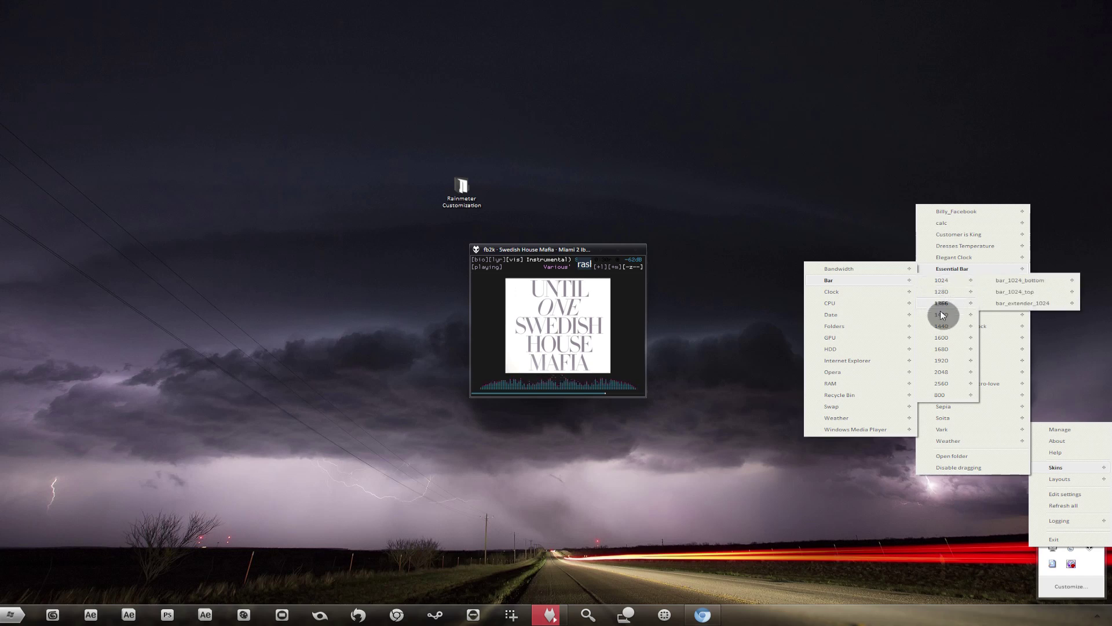
click(950, 365)
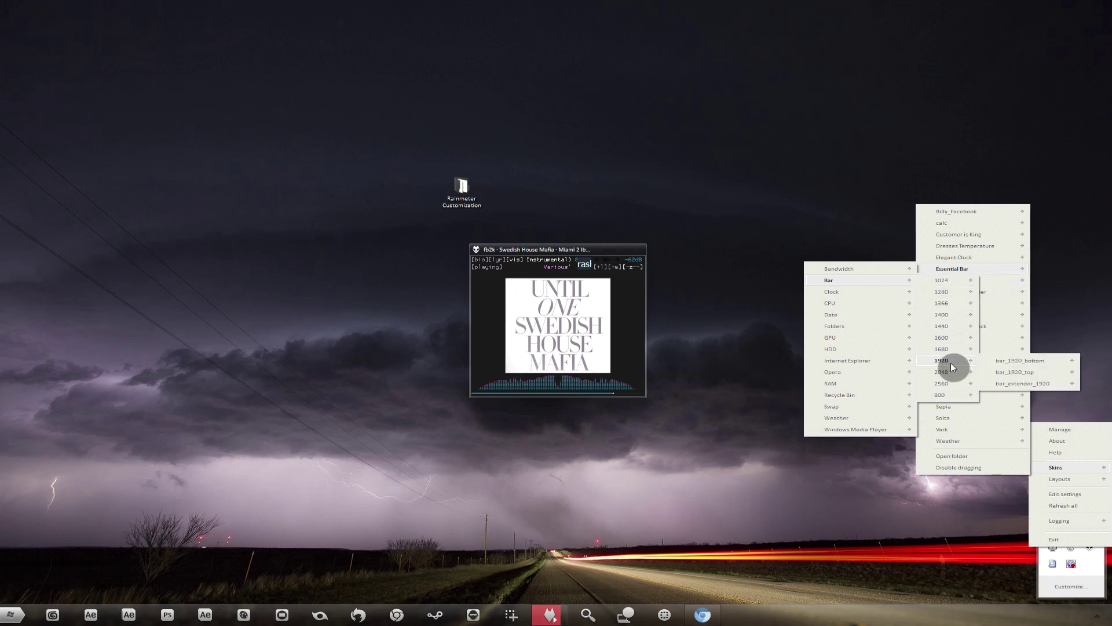
click(1003, 369)
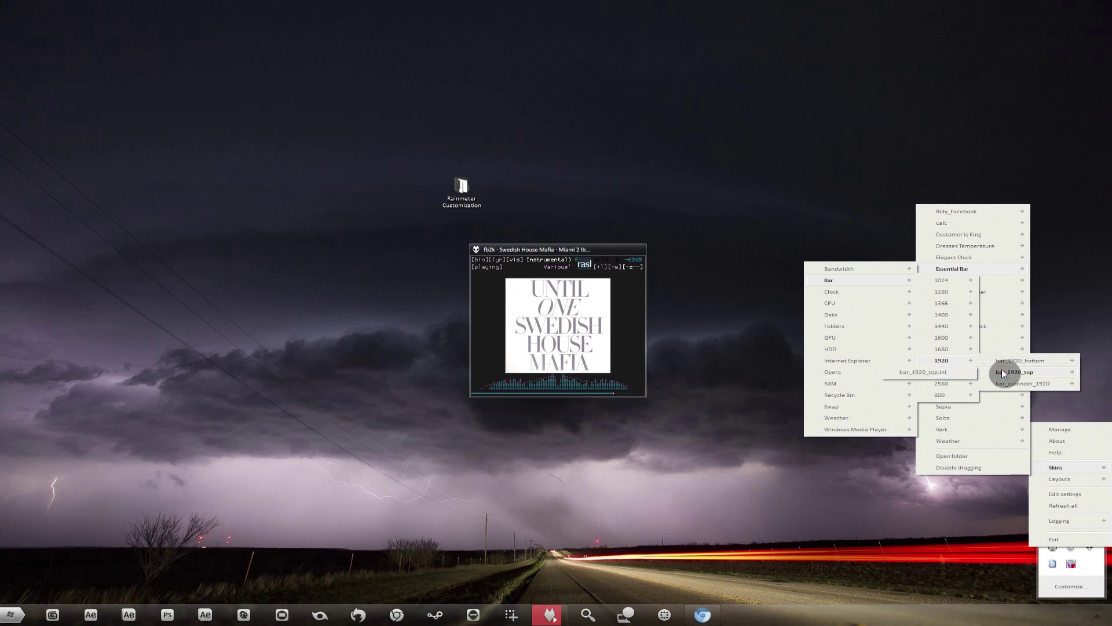
click(950, 371)
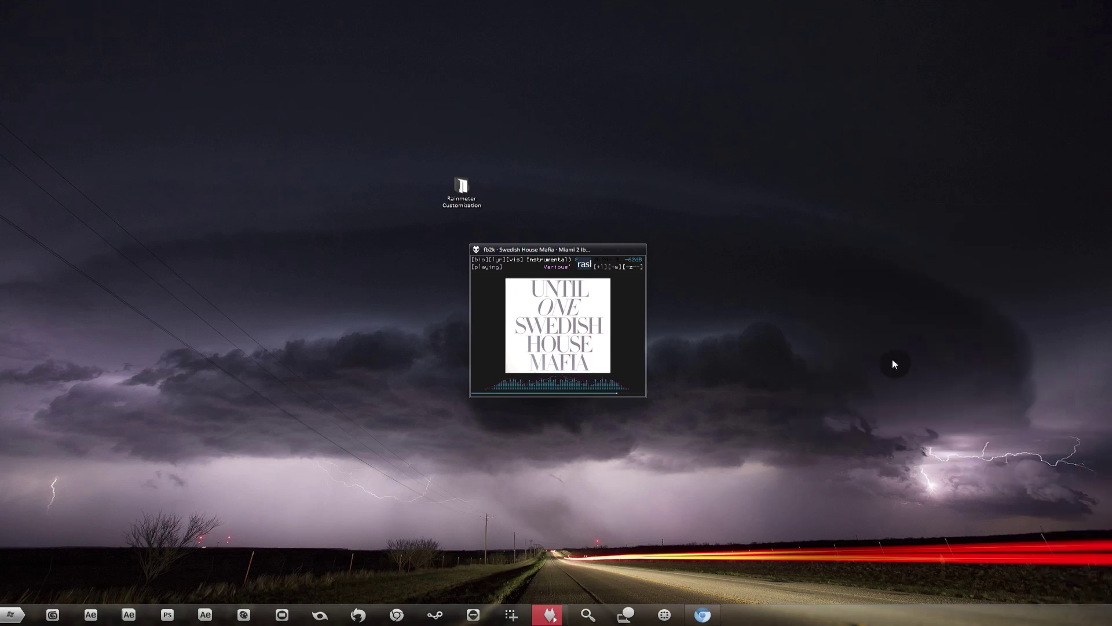
drag(361, 97, 873, 17)
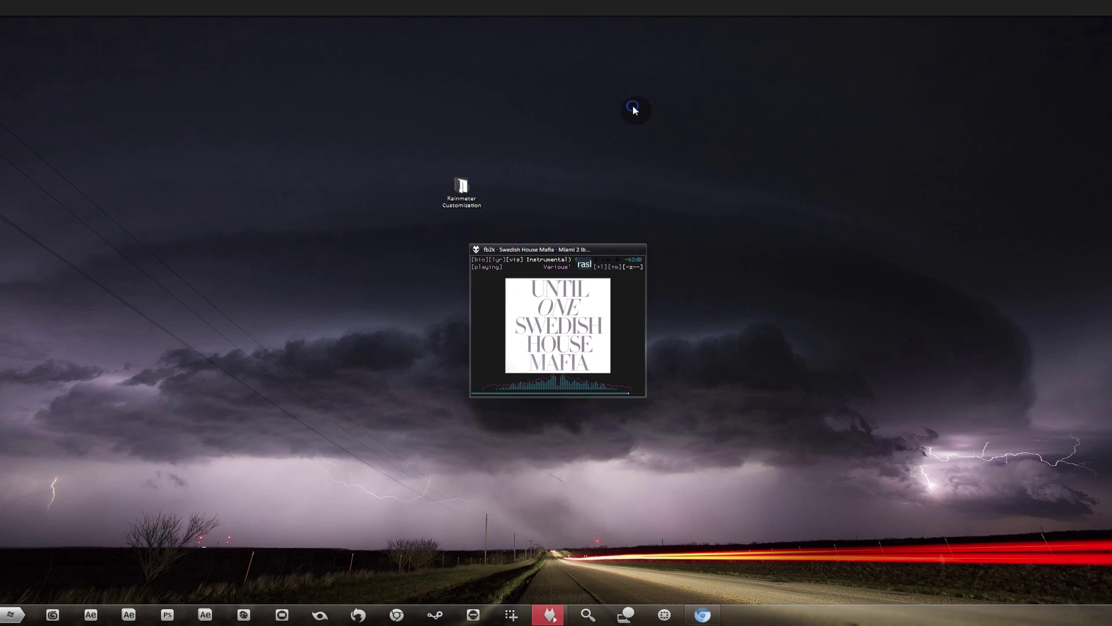
- Check the main display's resolution in the Screen Resolution settings and close the window
right_click(634, 108)
click(698, 234)
click(529, 177)
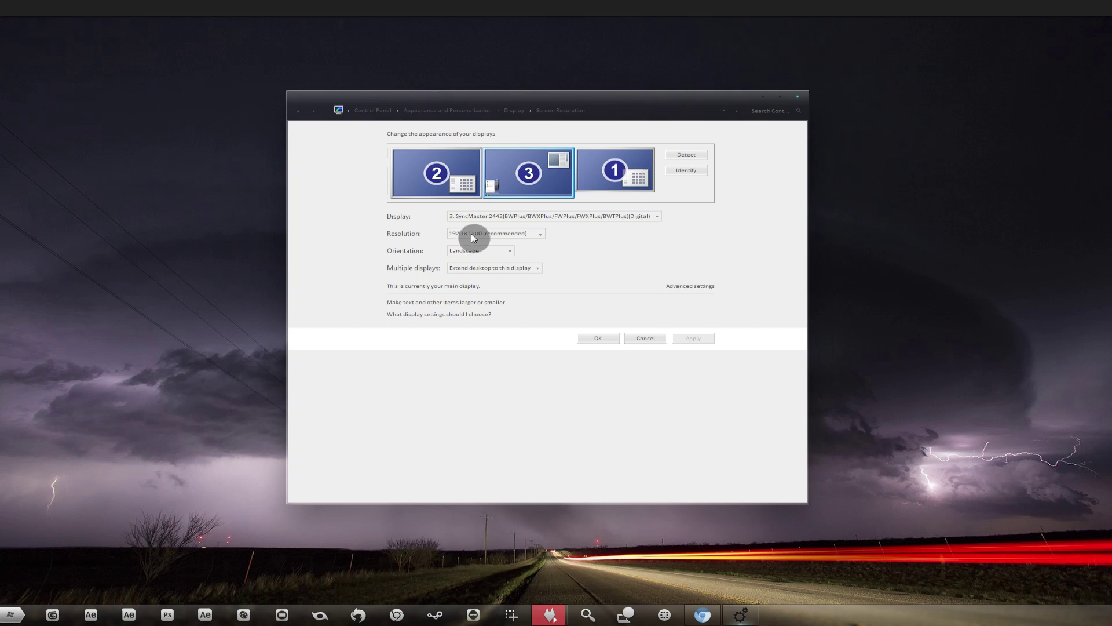
click(797, 97)
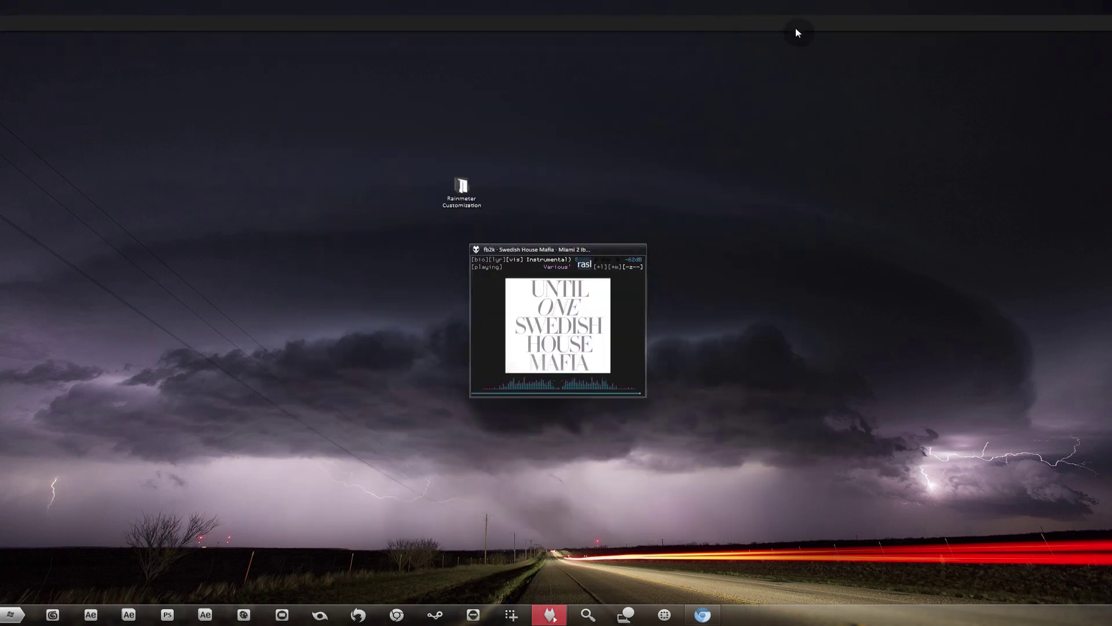
- Turn off the Draggable setting of the bar_1920_top skin with the bar along the desktop's top edge
right_click(805, 11)
mouse_move(828, 56)
click(988, 94)
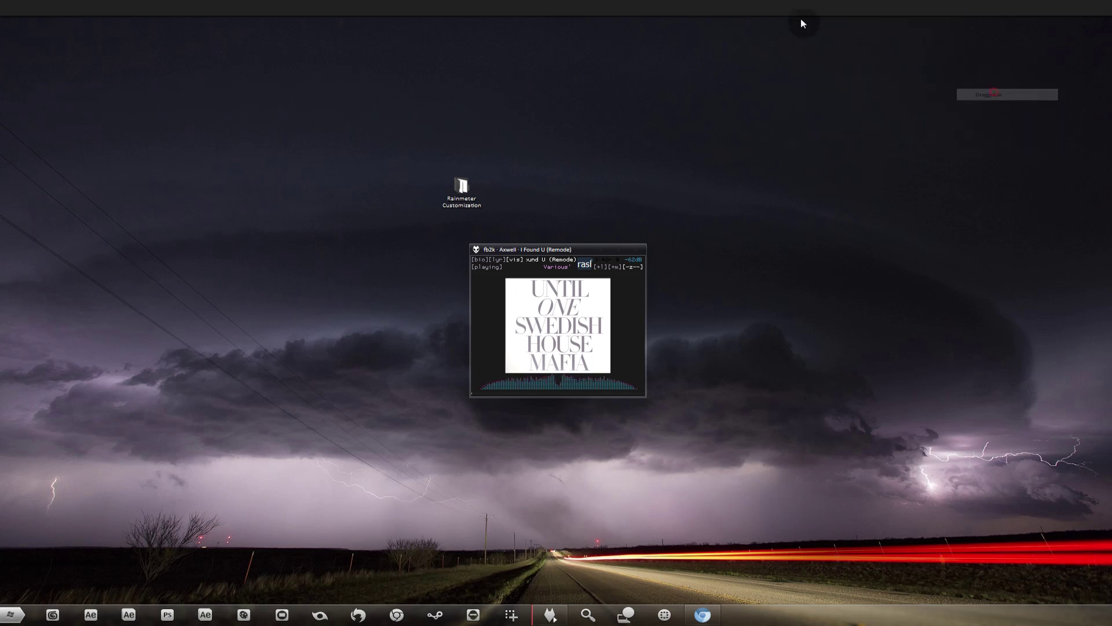
- Set the top bar's transparency to 40%, and move the music player over the bar and back to the middle of the desktop
right_click(785, 6)
click(794, 59)
mouse_move(981, 67)
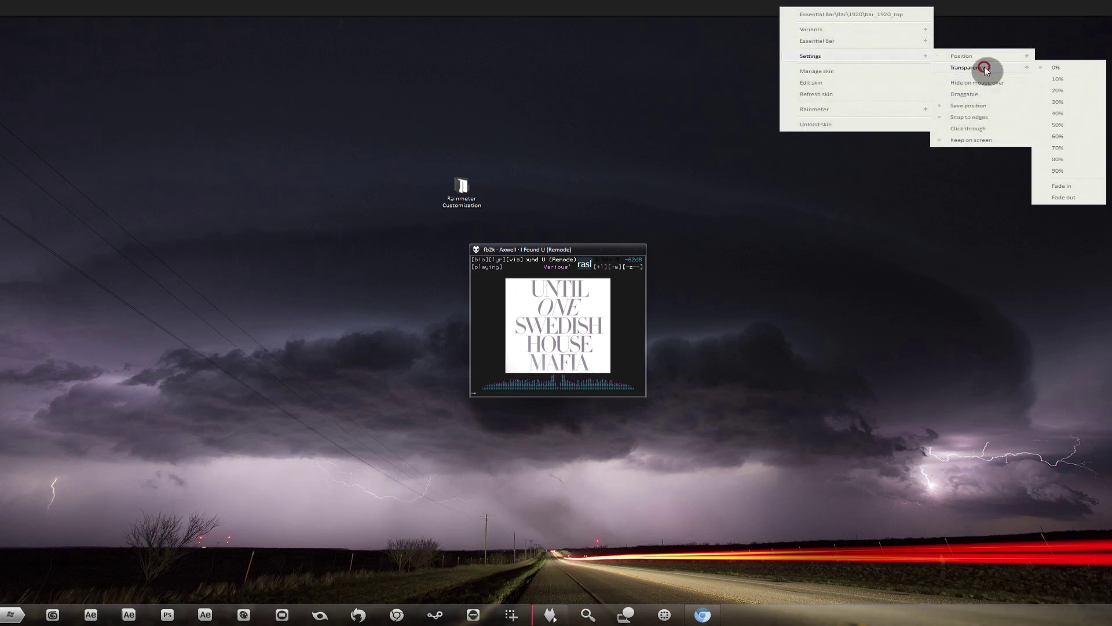
click(1078, 115)
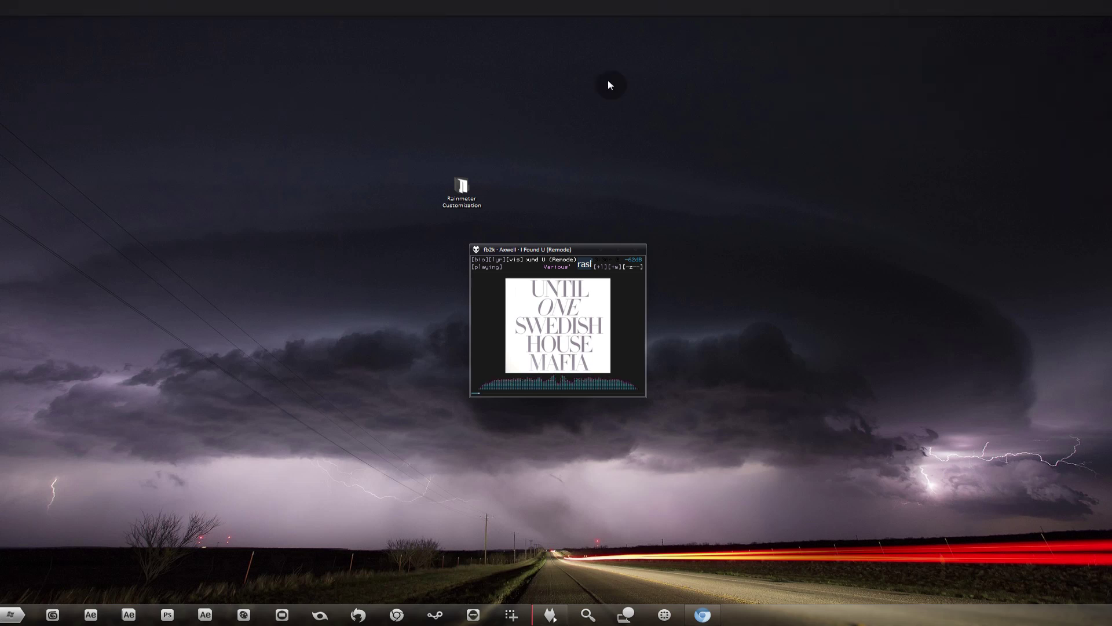
drag(564, 250, 585, 12)
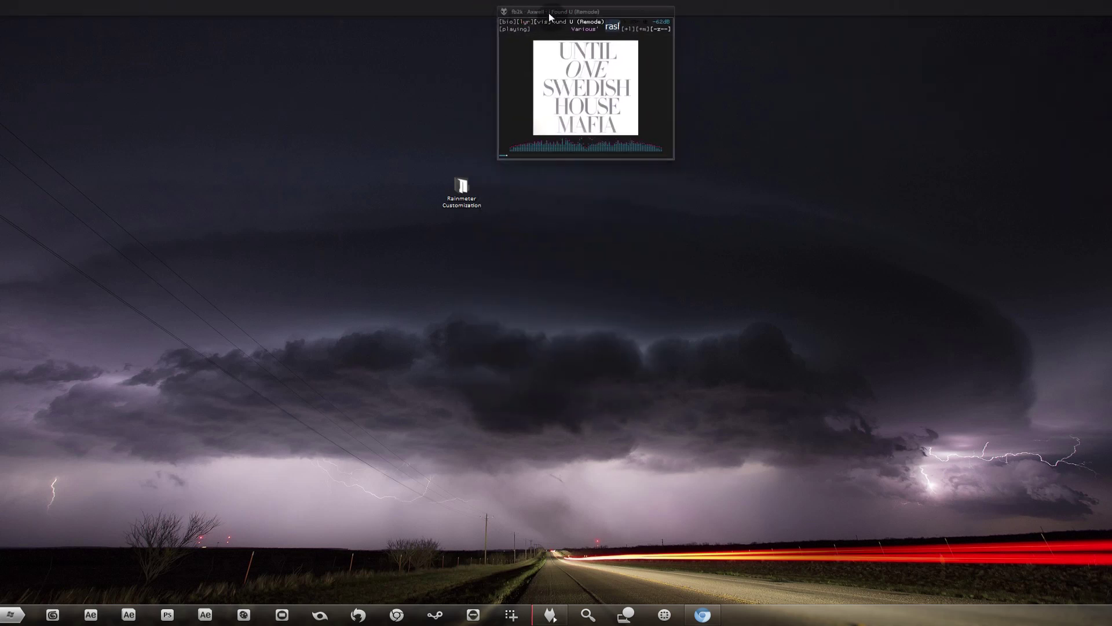
drag(575, 8, 607, 262)
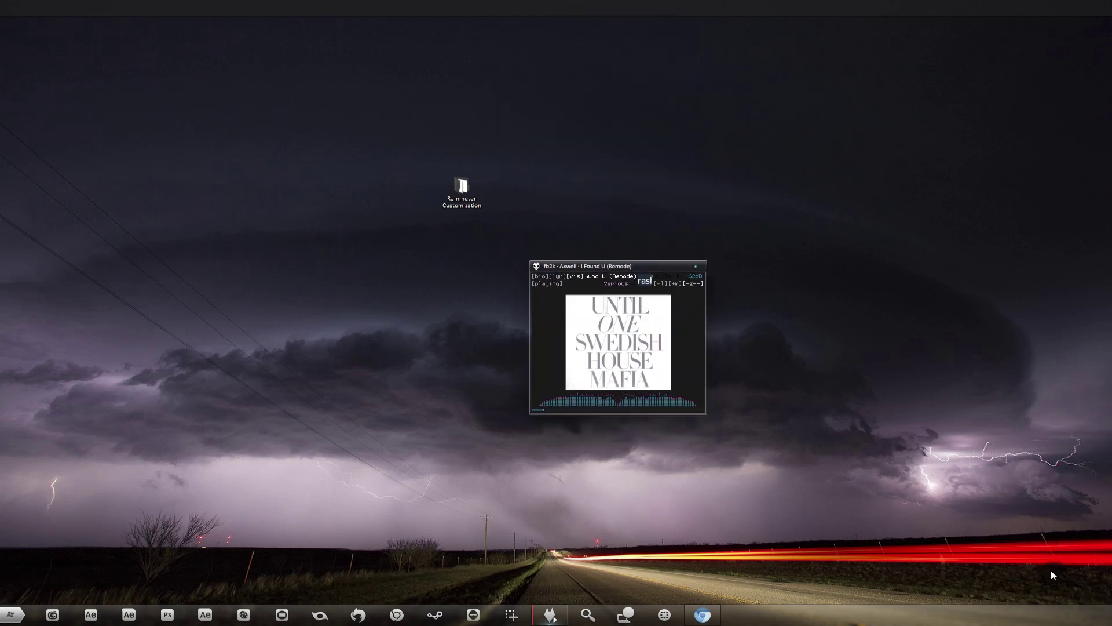
- Load the Essential Bar Bandwidth skin and place it over the bar in the desktop's upper-left corner
click(1092, 617)
right_click(1073, 538)
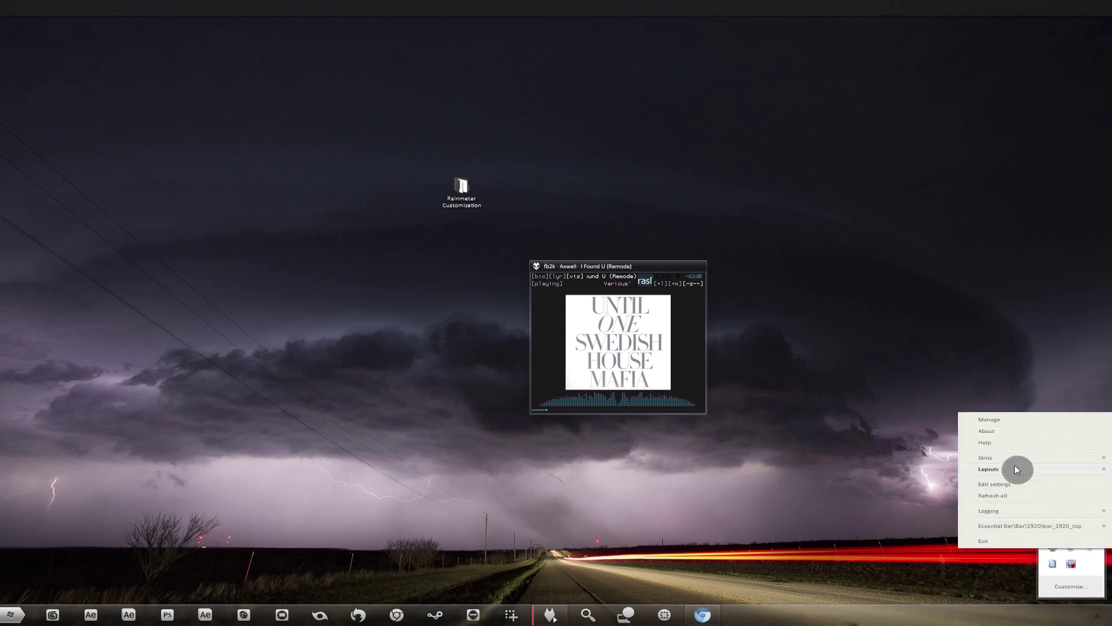
mouse_move(1014, 458)
mouse_move(883, 237)
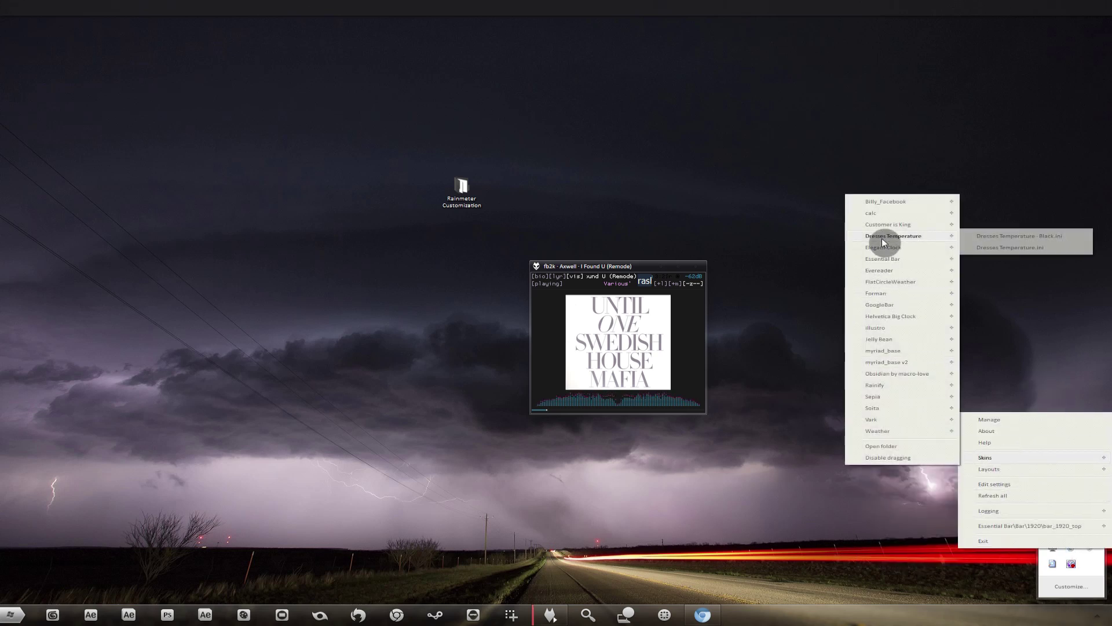
mouse_move(901, 259)
mouse_move(999, 258)
click(929, 260)
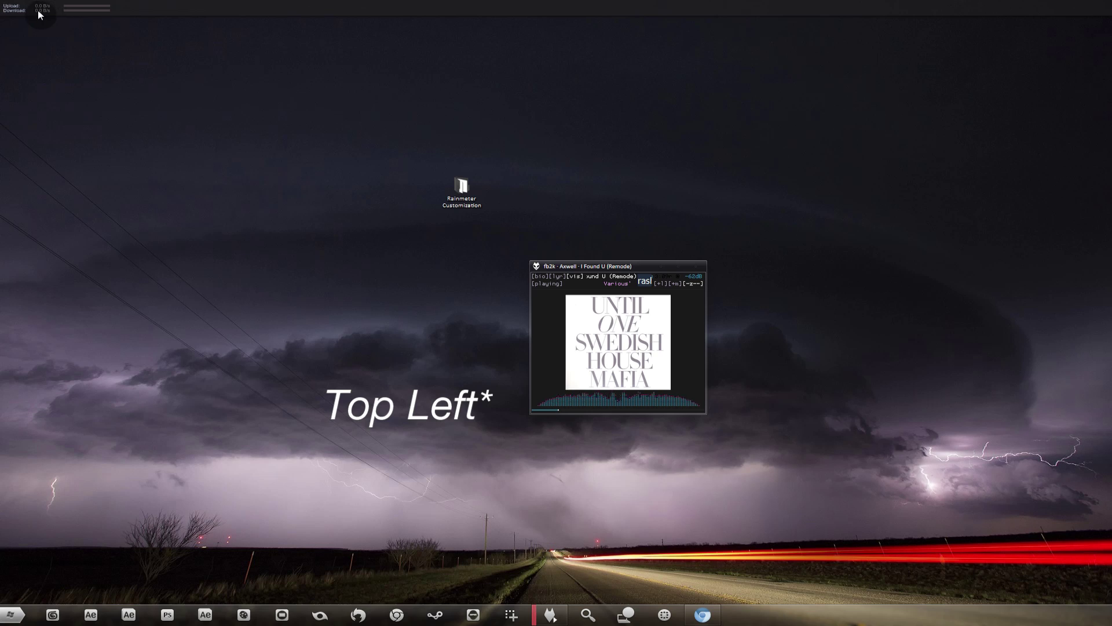
mouse_move(42, 15)
mouse_down()
mouse_move(298, 9)
mouse_move(22, 5)
mouse_up()
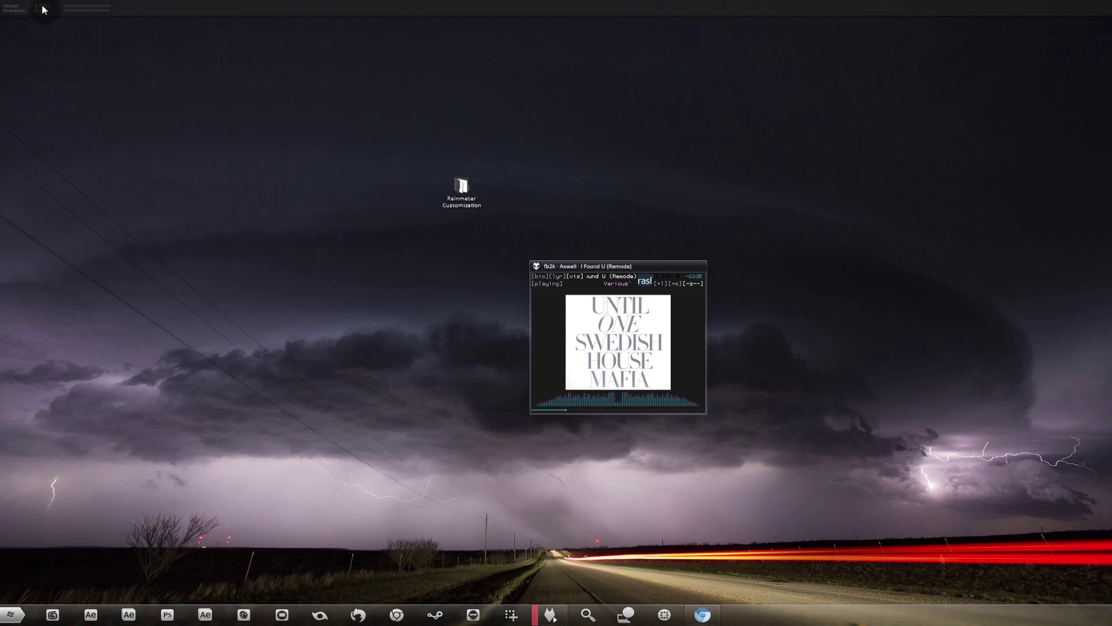
- Turn the Draggable setting of the bar_1920_top skin back on
right_click(220, 5)
right_click(174, 8)
click(117, 13)
right_click(198, 8)
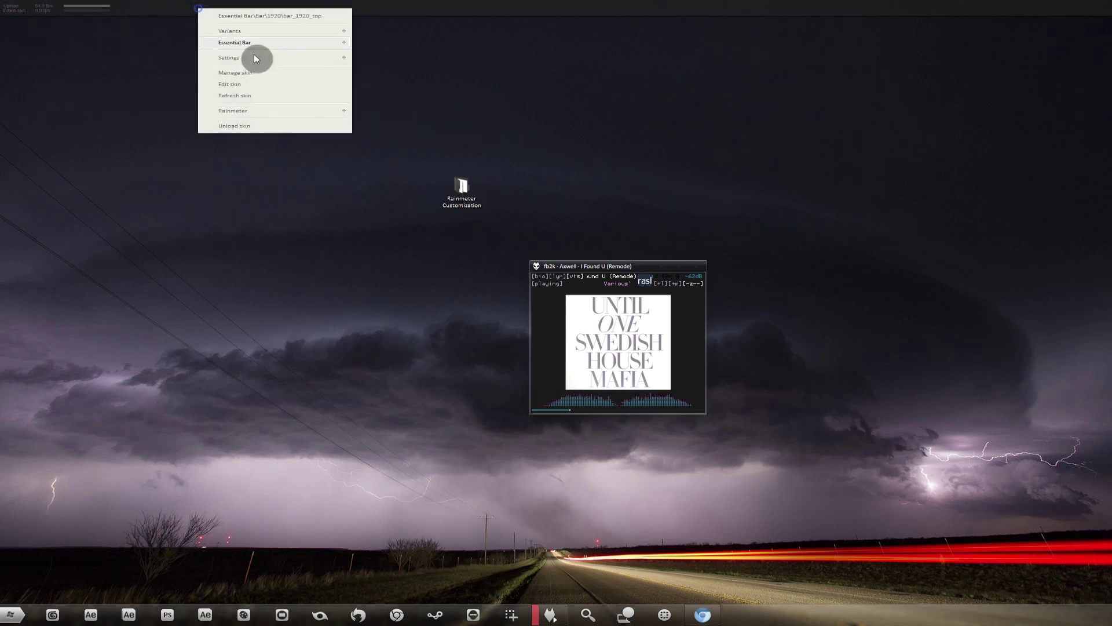
click(294, 40)
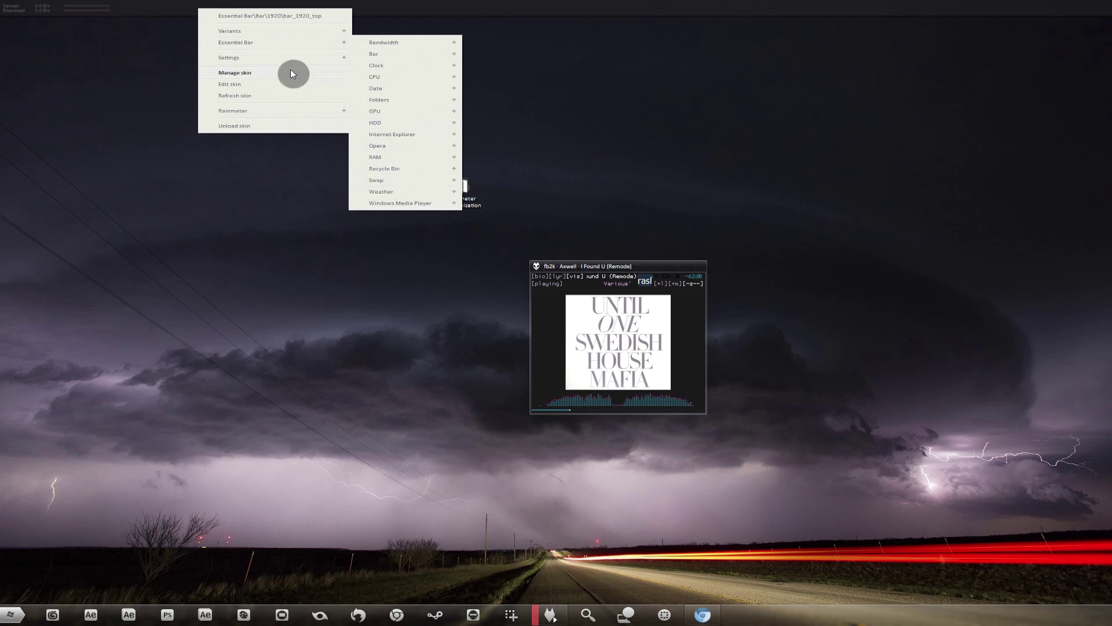
click(283, 55)
click(419, 95)
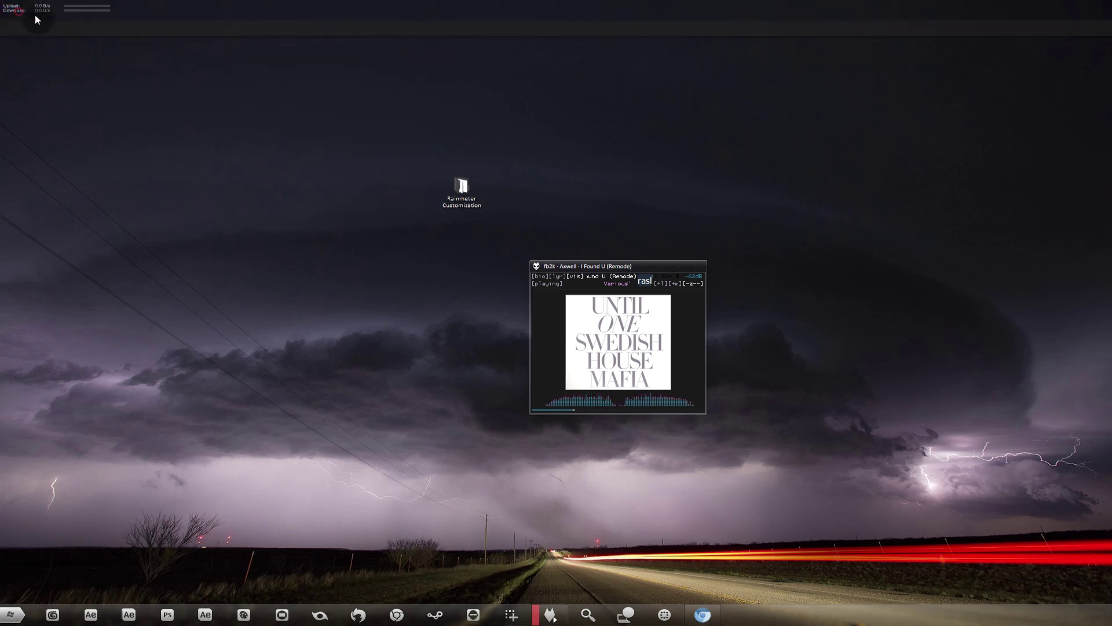
- Move the bandwidth meter below the top bar and back onto the bar in the desktop's upper-left corner
drag(40, 15, 61, 52)
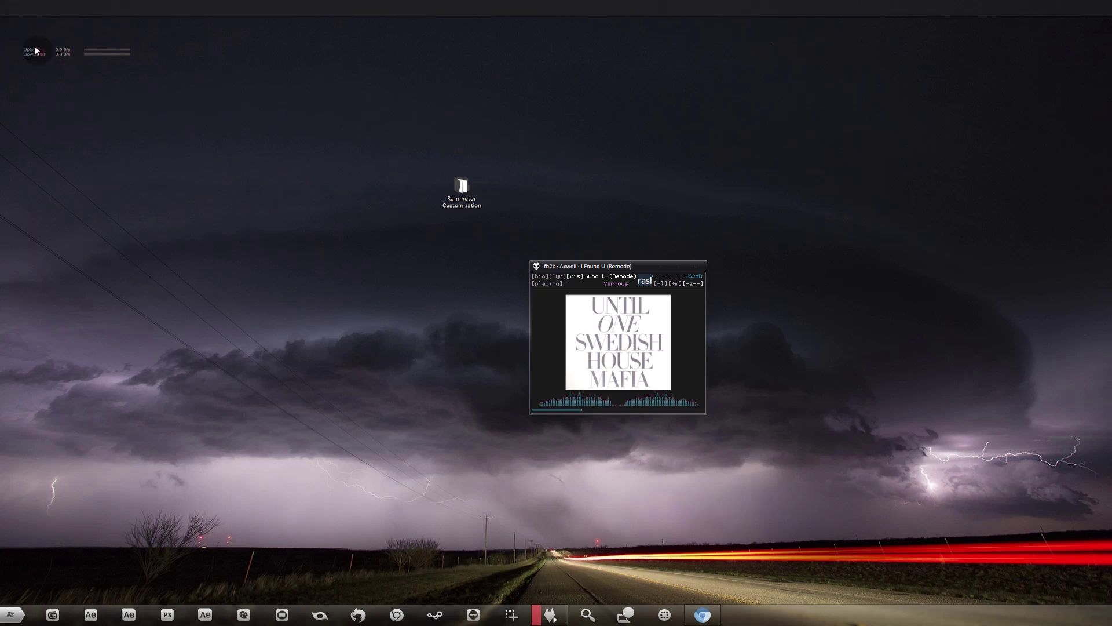
drag(62, 51, 63, 44)
click(94, 29)
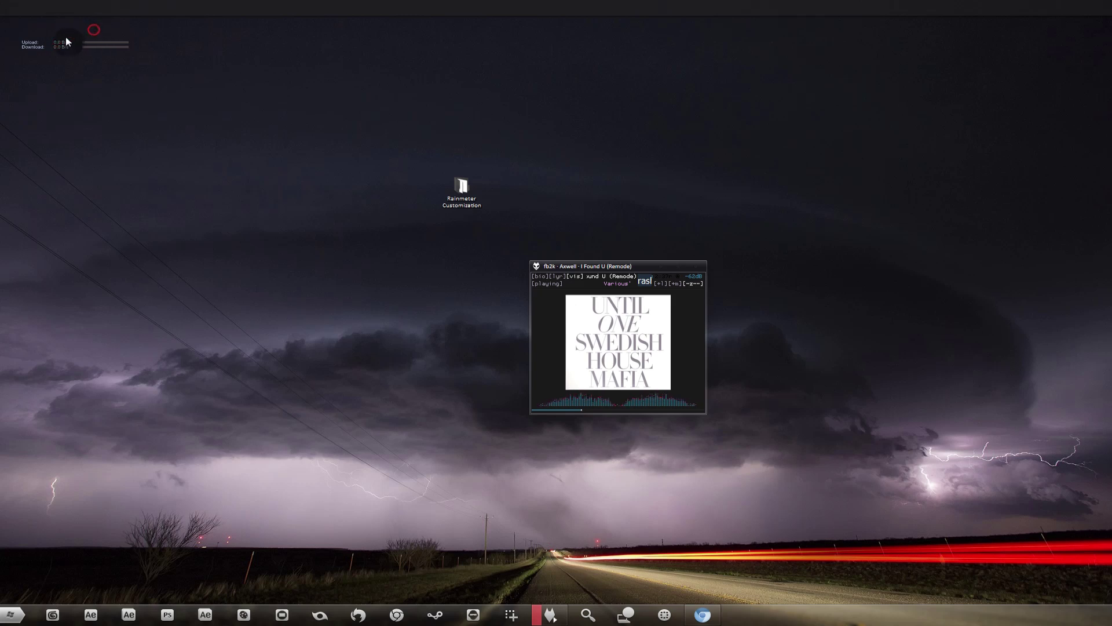
drag(63, 34, 39, 11)
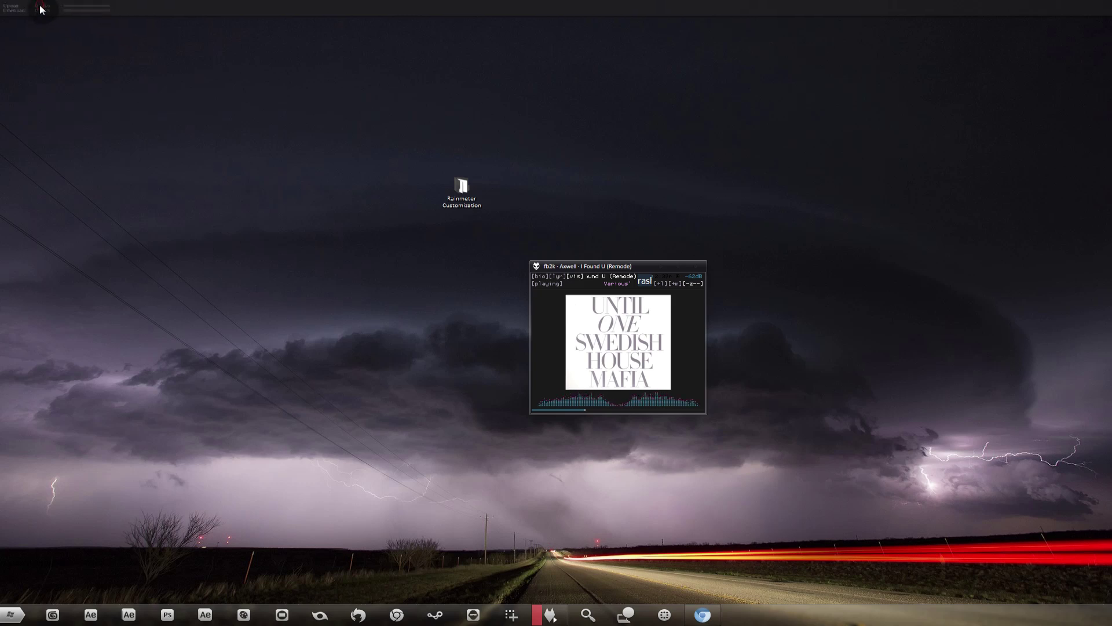
click(40, 12)
click(74, 10)
click(11, 5)
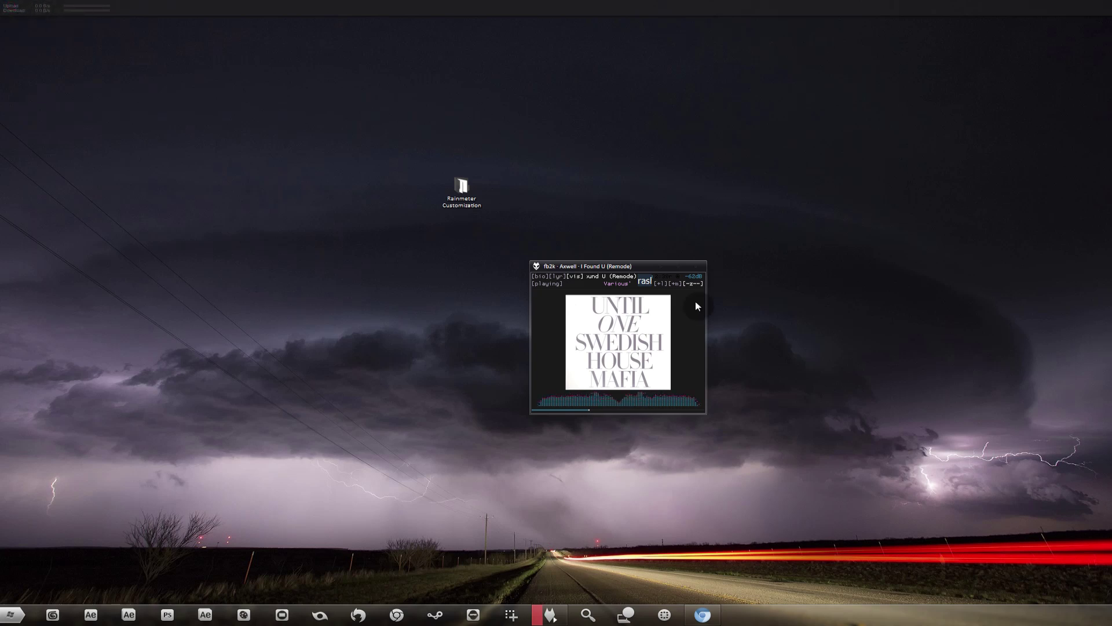
- Load the Essential Bar Clock skin and place it at the right end of the top bar
click(1096, 617)
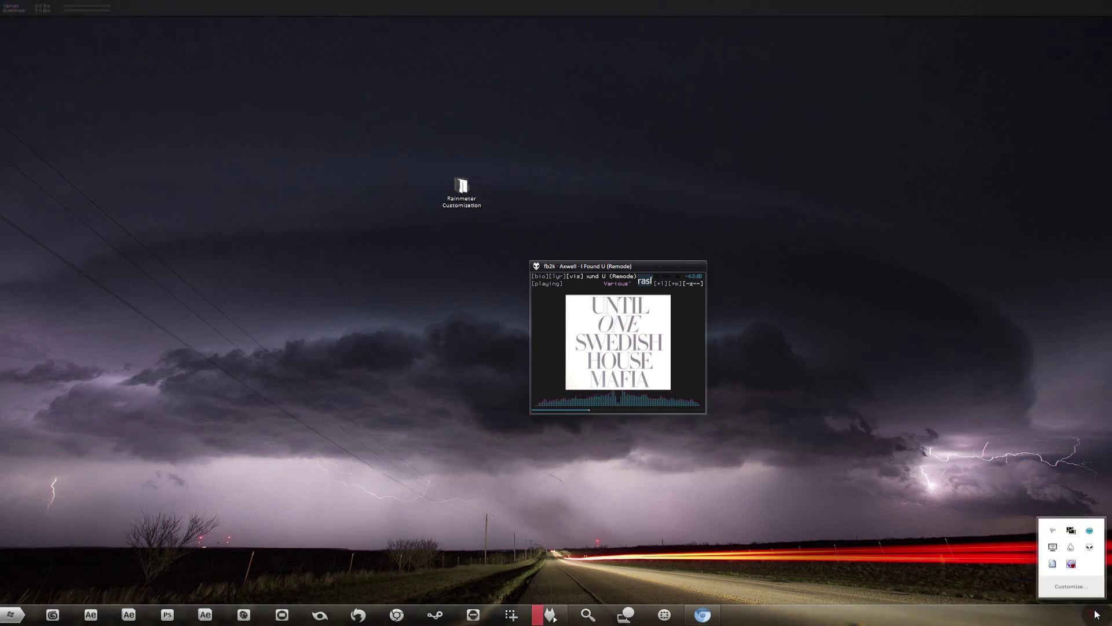
right_click(1071, 548)
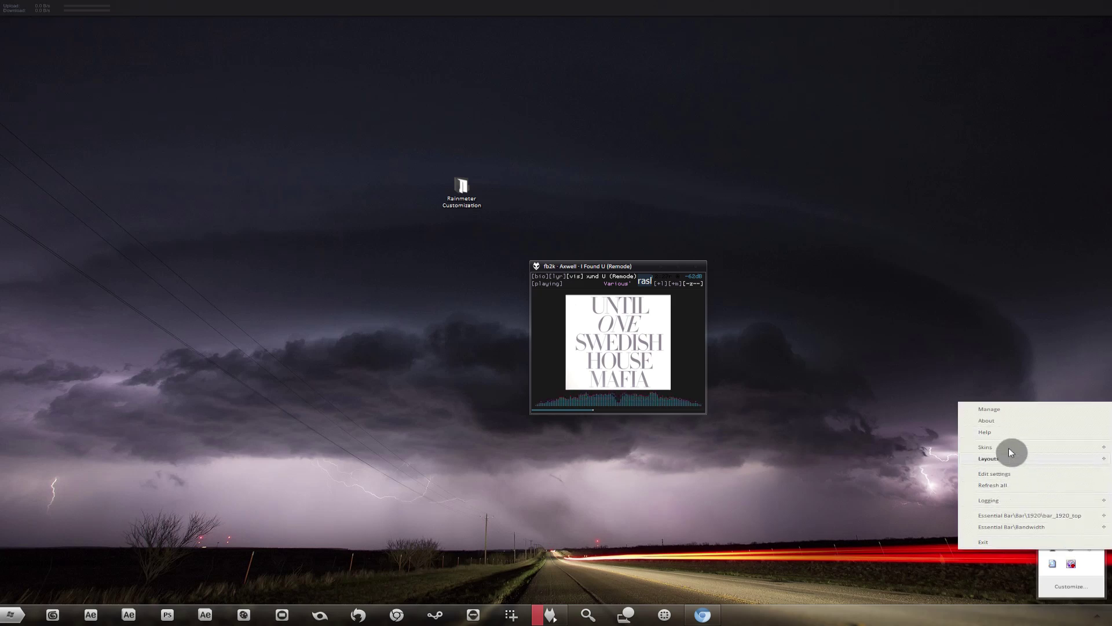
mouse_move(985, 445)
mouse_move(913, 246)
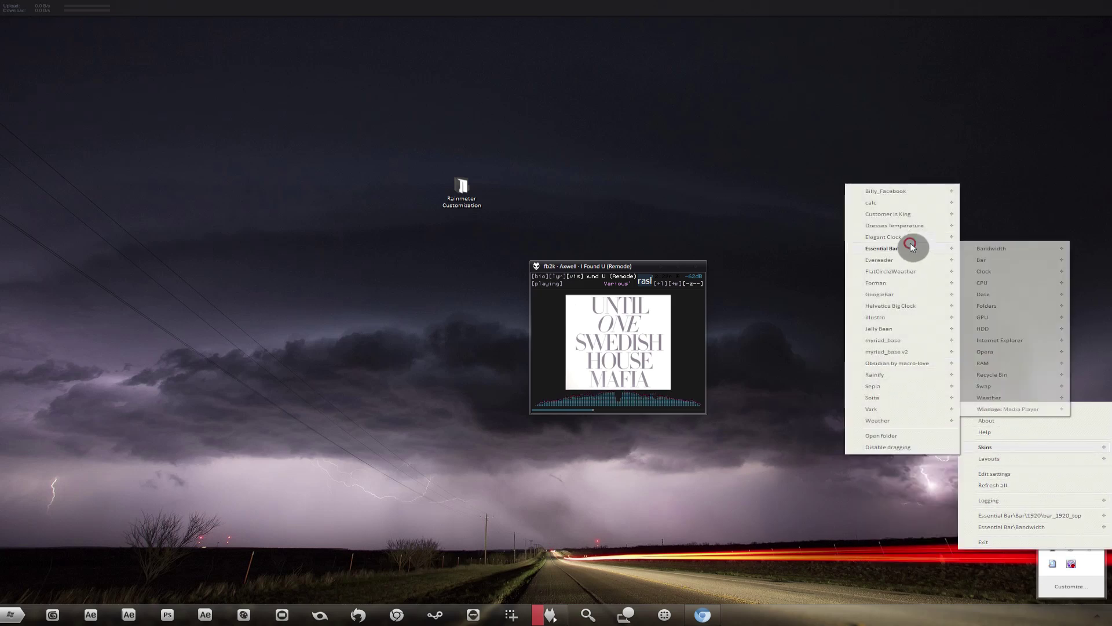
mouse_move(1008, 271)
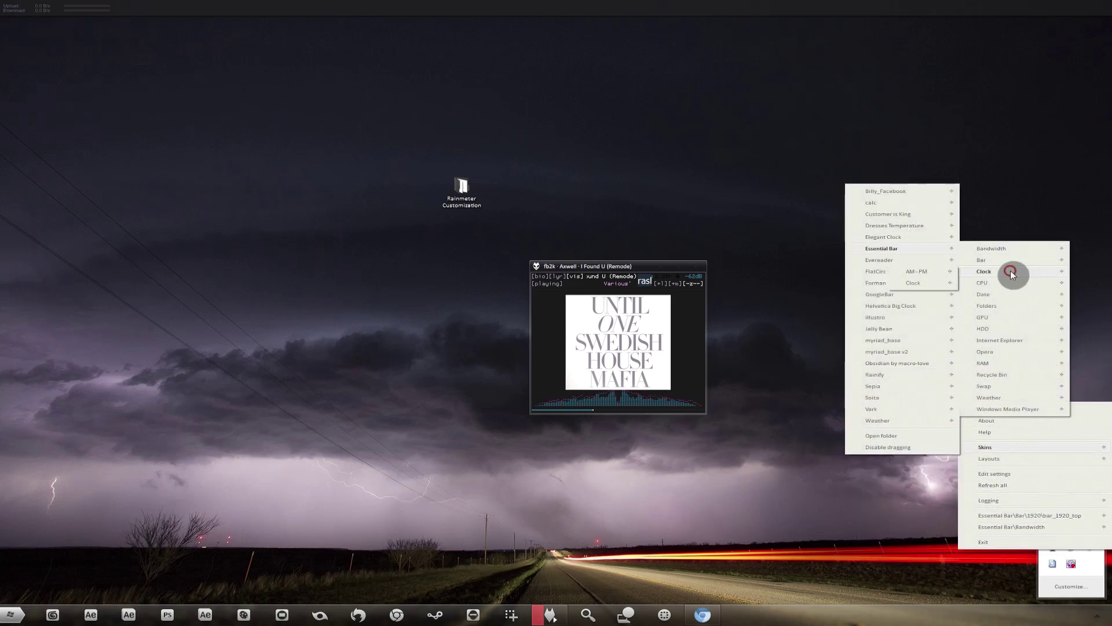
click(930, 283)
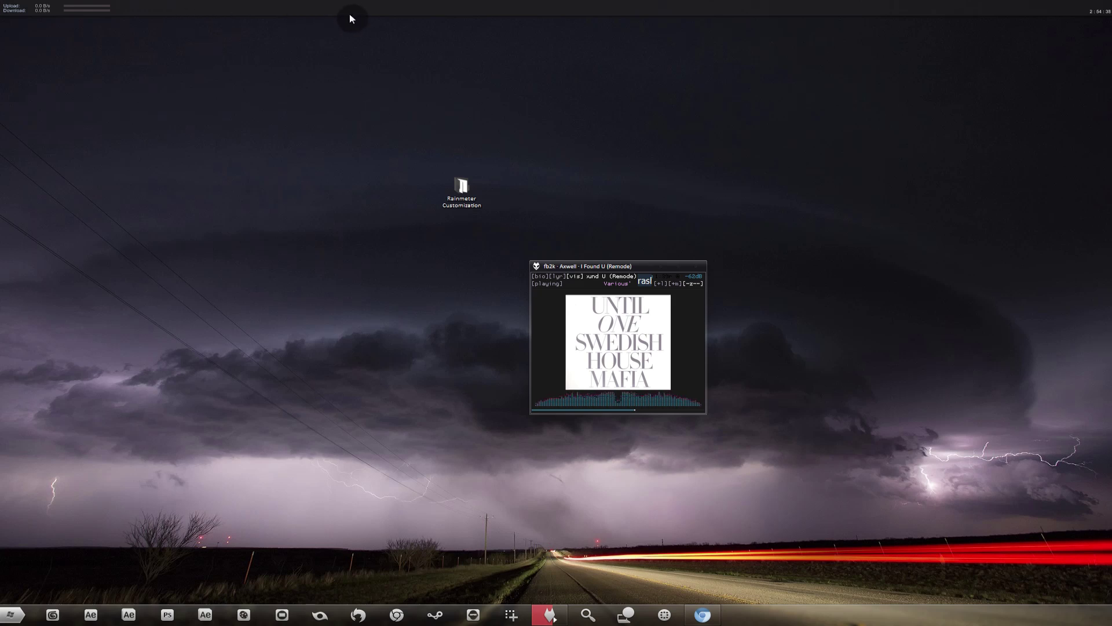
right_click(587, 9)
click(544, 15)
- Load the Essential Bar bar_1366_top skin and place it on the desktop below the existing top bar
click(1096, 615)
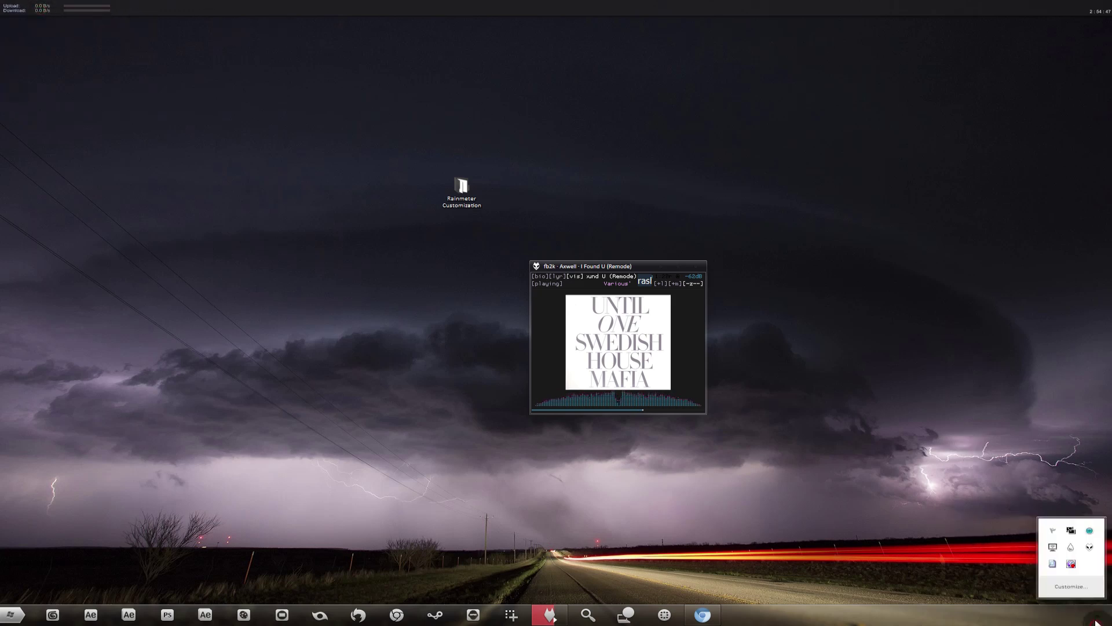
right_click(1073, 548)
mouse_move(1013, 436)
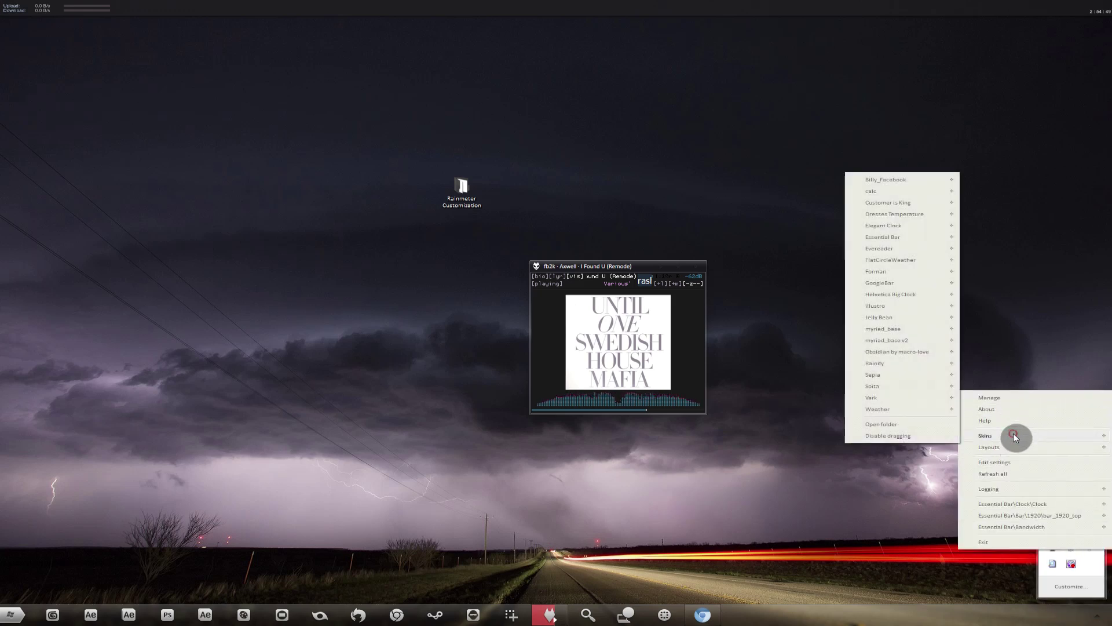
mouse_move(892, 237)
click(1018, 250)
click(931, 329)
click(985, 340)
mouse_move(954, 241)
mouse_move(1000, 246)
mouse_move(937, 277)
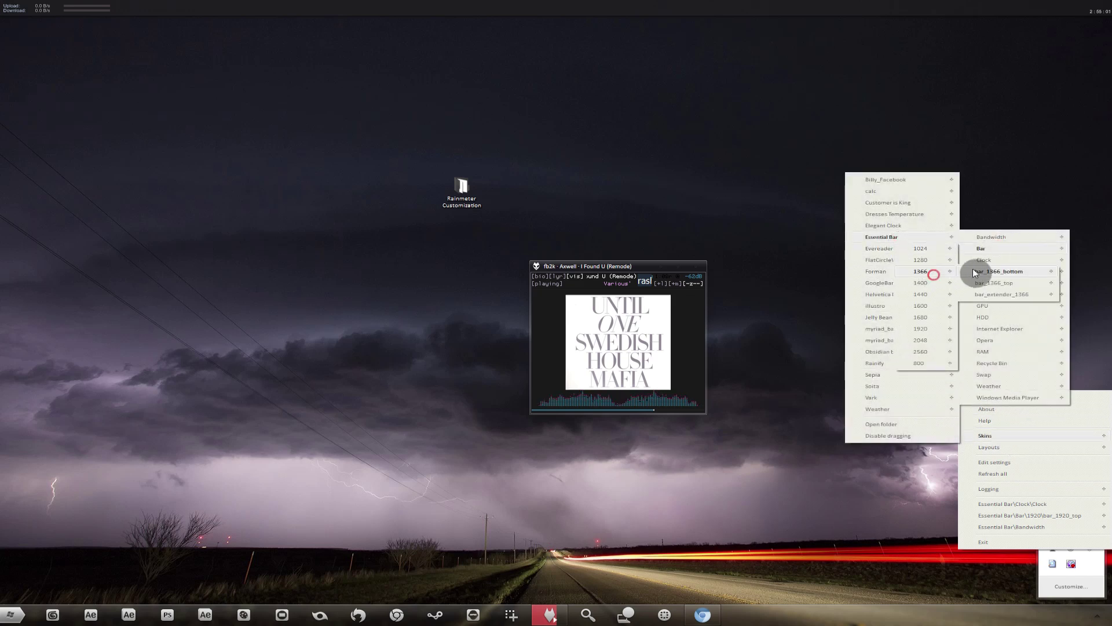
click(984, 283)
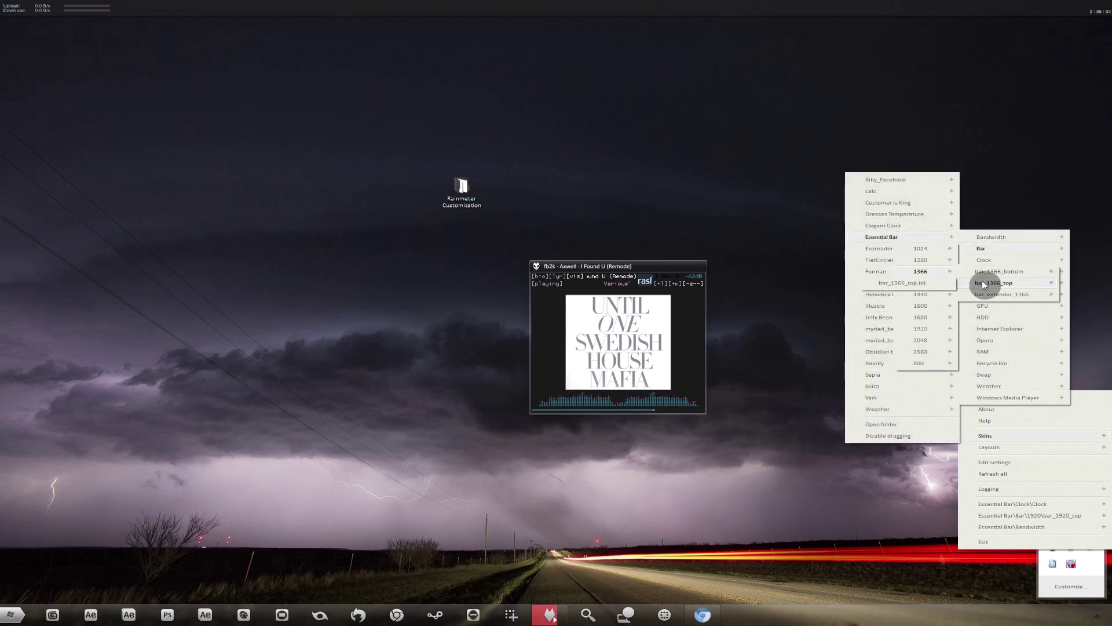
click(926, 283)
drag(583, 10, 694, 107)
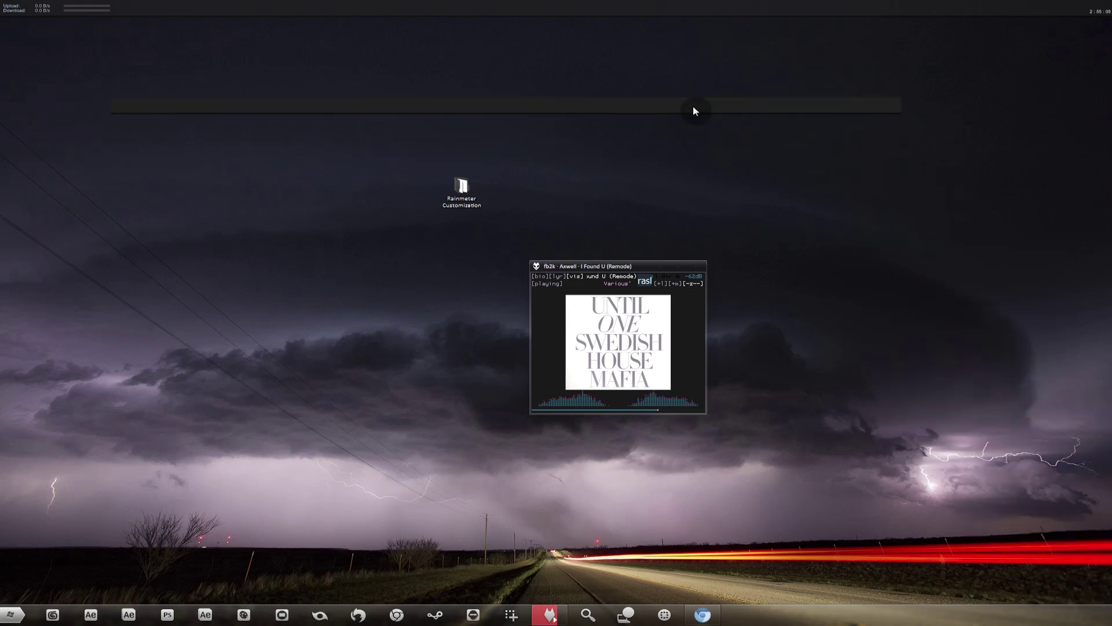
right_click(695, 109)
mouse_move(720, 156)
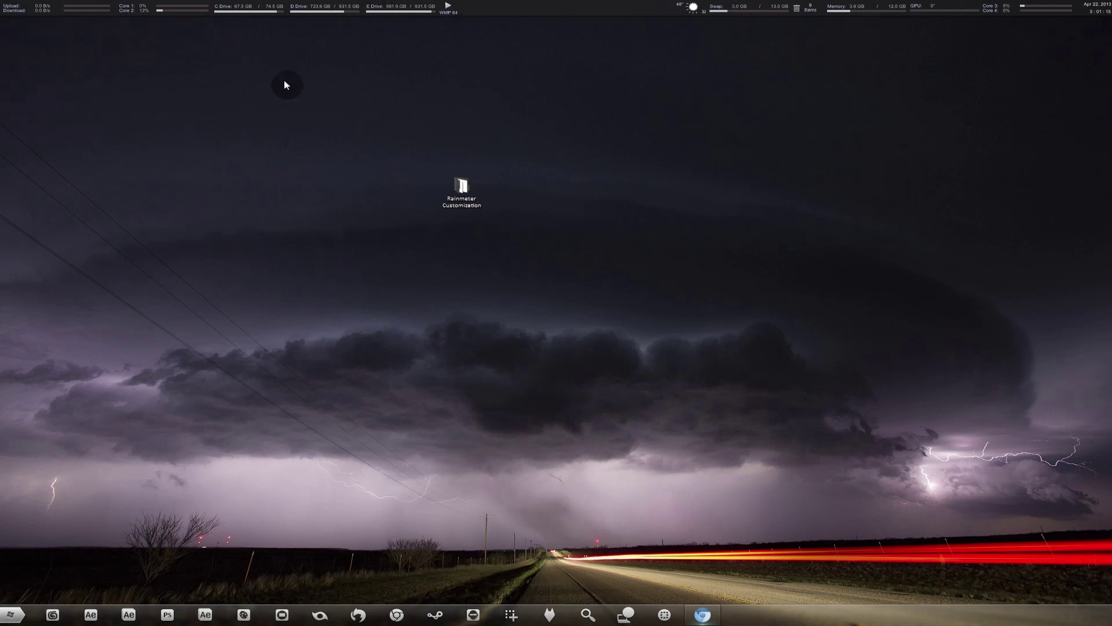
right_click(221, 12)
click(183, 43)
right_click(241, 12)
right_click(244, 4)
right_click(244, 6)
click(213, 52)
right_click(263, 7)
right_click(256, 9)
click(195, 53)
right_click(307, 15)
right_click(310, 6)
right_click(305, 6)
right_click(266, 6)
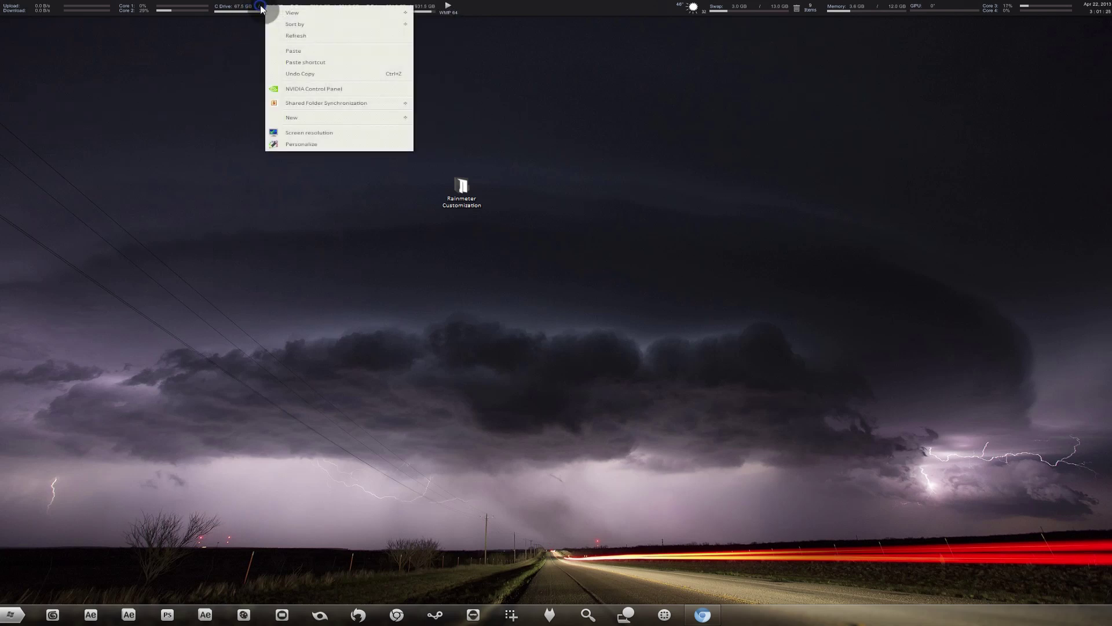
right_click(261, 7)
right_click(255, 7)
right_click(247, 7)
click(776, 99)
click(795, 7)
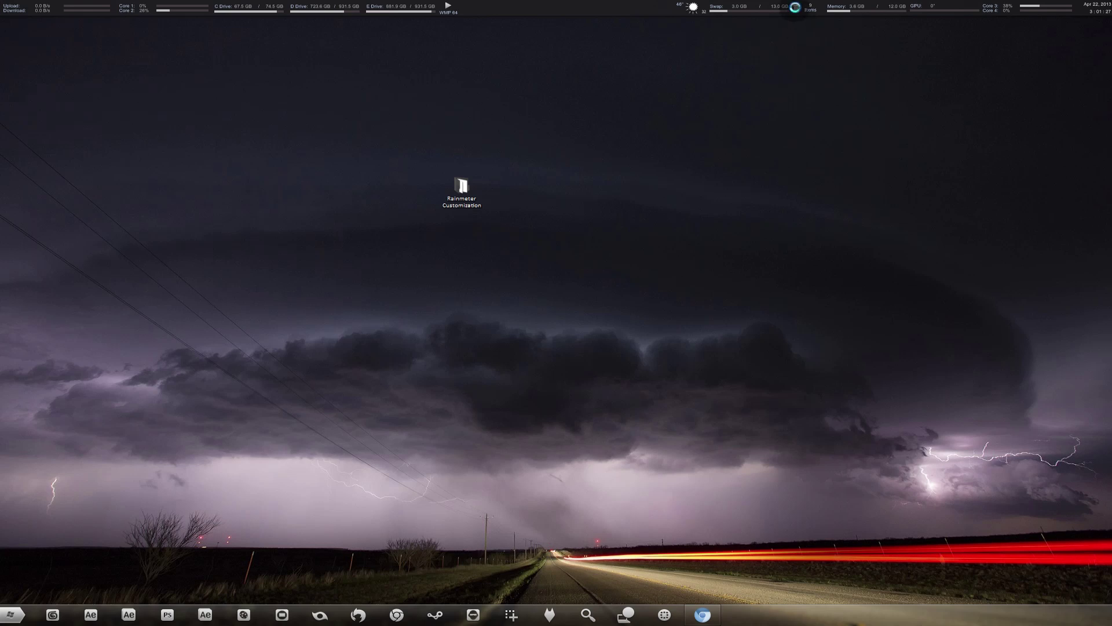
click(659, 312)
- Examine the settings of the Essential Bar Swap skin, including its Draggable option, without changing them
right_click(809, 14)
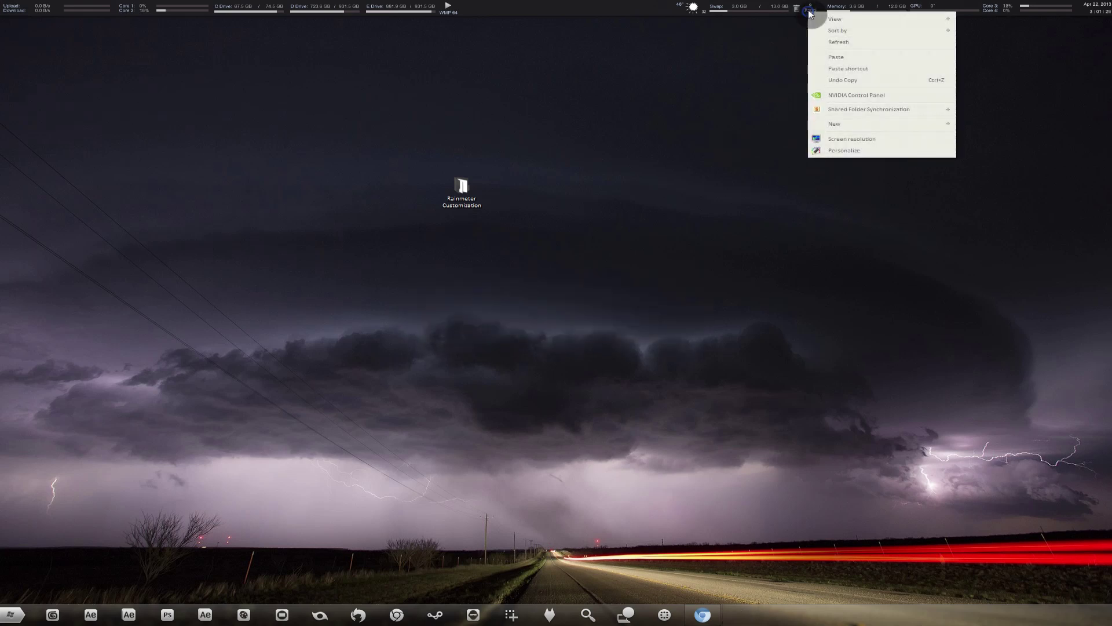
right_click(809, 13)
right_click(780, 9)
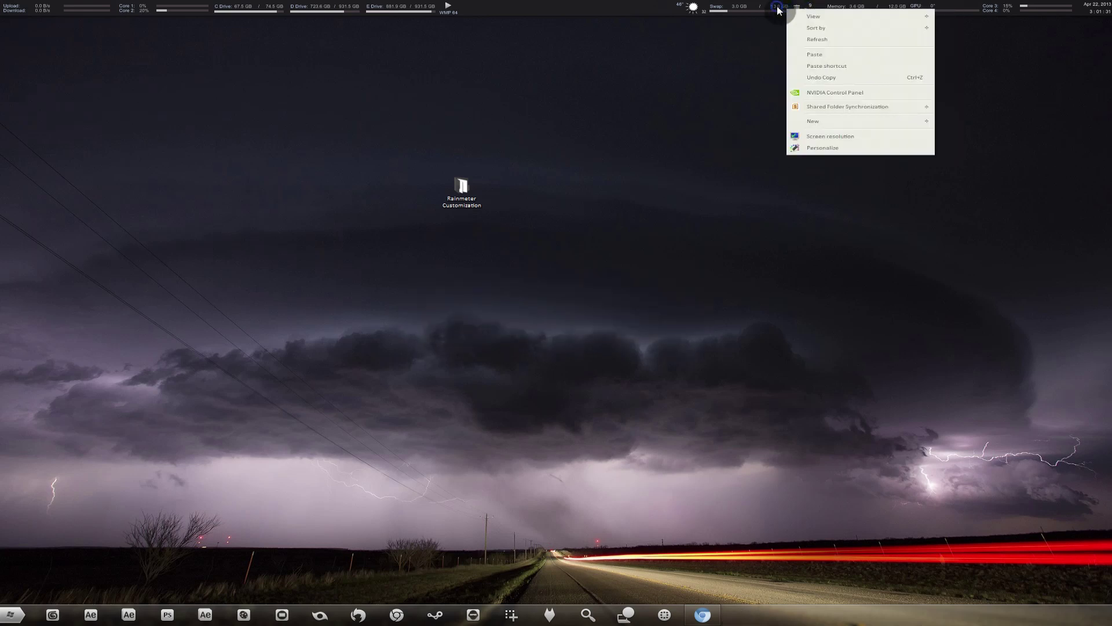
right_click(752, 8)
right_click(735, 8)
right_click(718, 10)
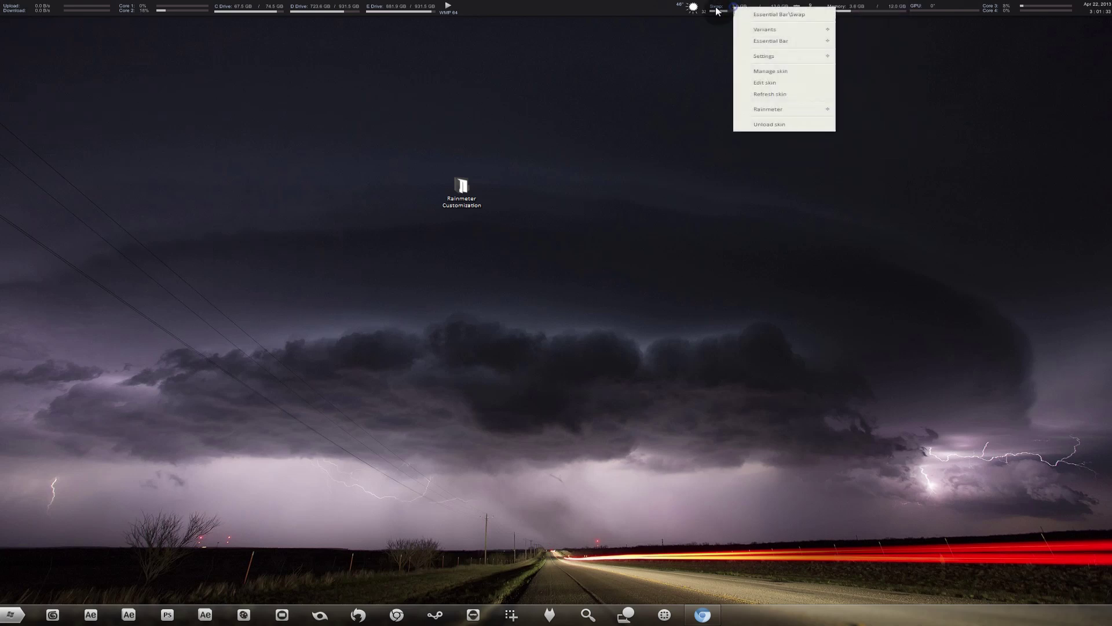
click(765, 53)
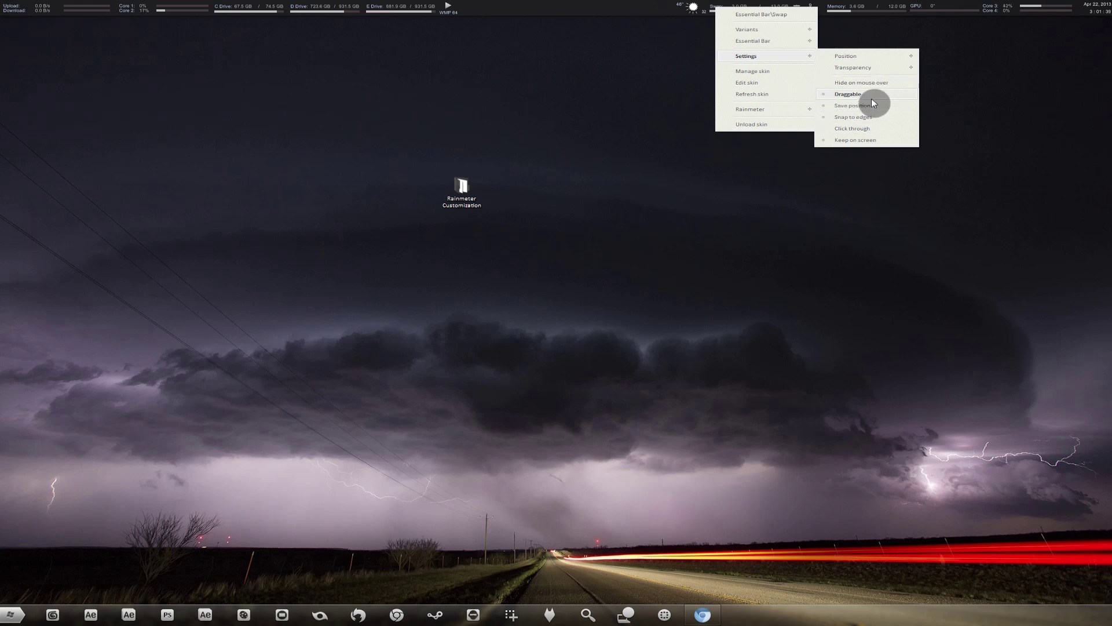
click(630, 62)
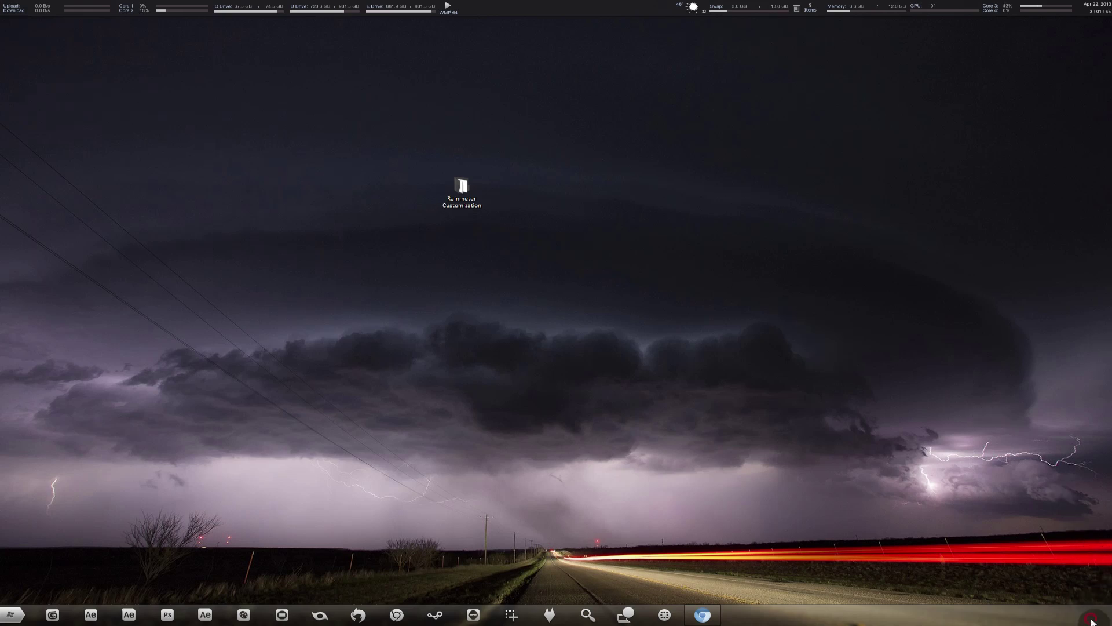
- Load the black variant of the Dresses Temperature skin and place it on the desktop below and left of the Rainmeter Customization folder
click(1091, 619)
right_click(1072, 548)
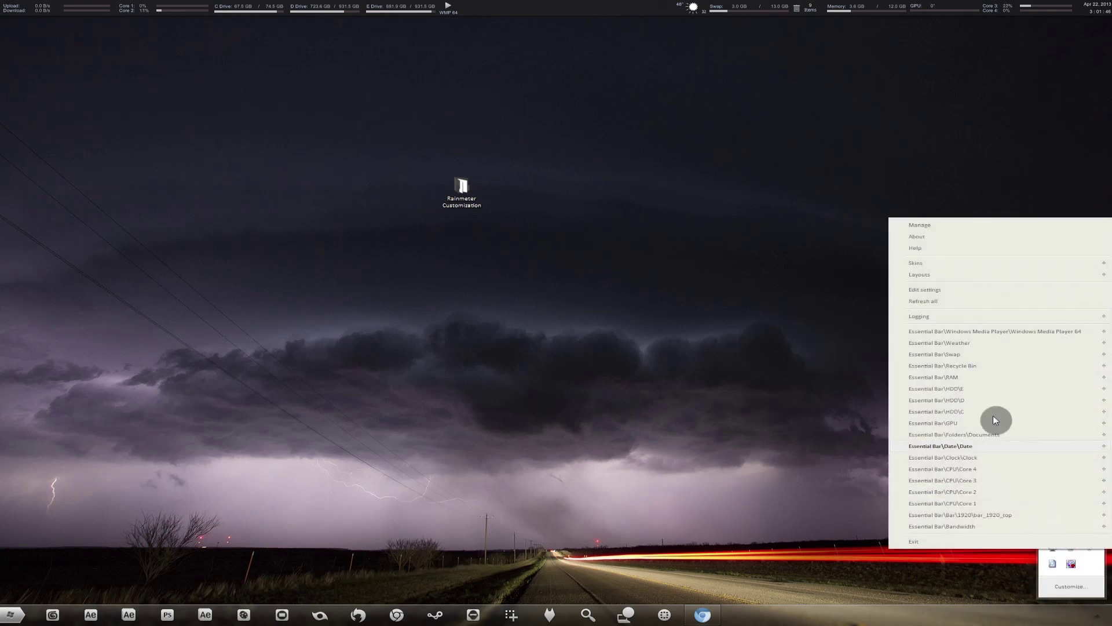
mouse_move(948, 265)
mouse_move(843, 286)
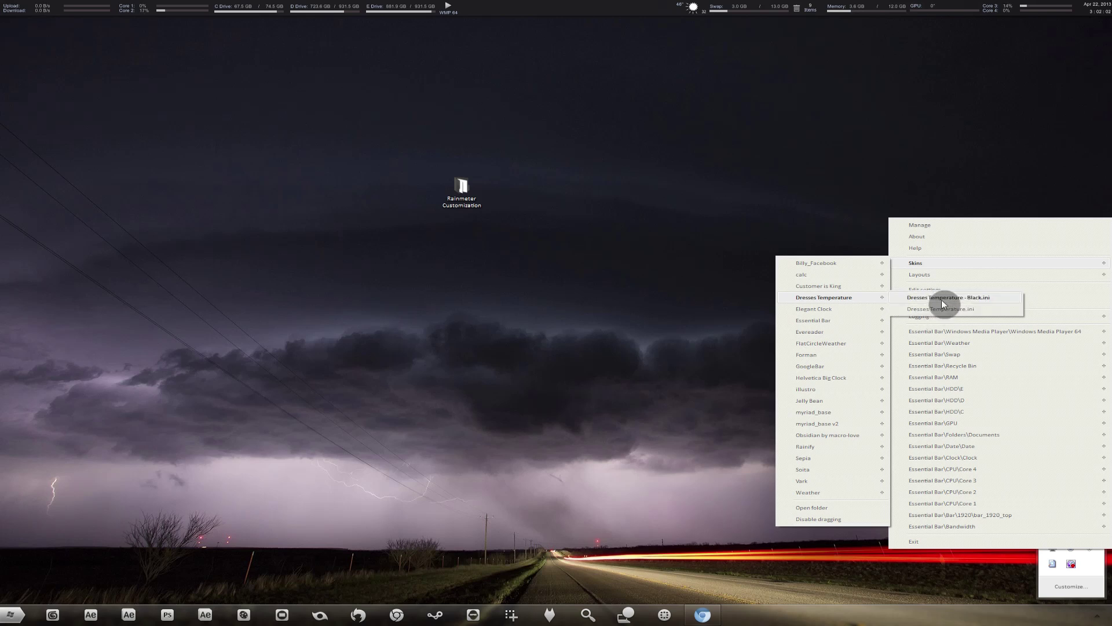
click(943, 299)
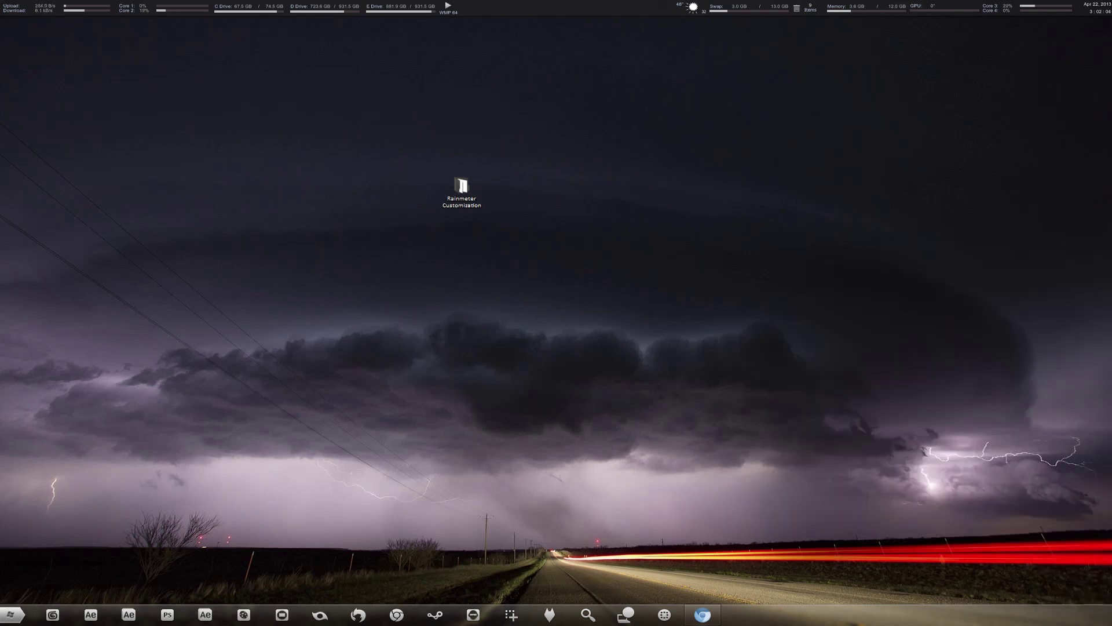
mouse_move(0, 244)
mouse_down()
mouse_move(502, 384)
mouse_move(450, 316)
mouse_move(606, 385)
mouse_up()
mouse_move(467, 326)
mouse_down()
mouse_move(475, 344)
mouse_move(784, 318)
mouse_move(679, 291)
mouse_move(307, 334)
mouse_move(384, 284)
mouse_up()
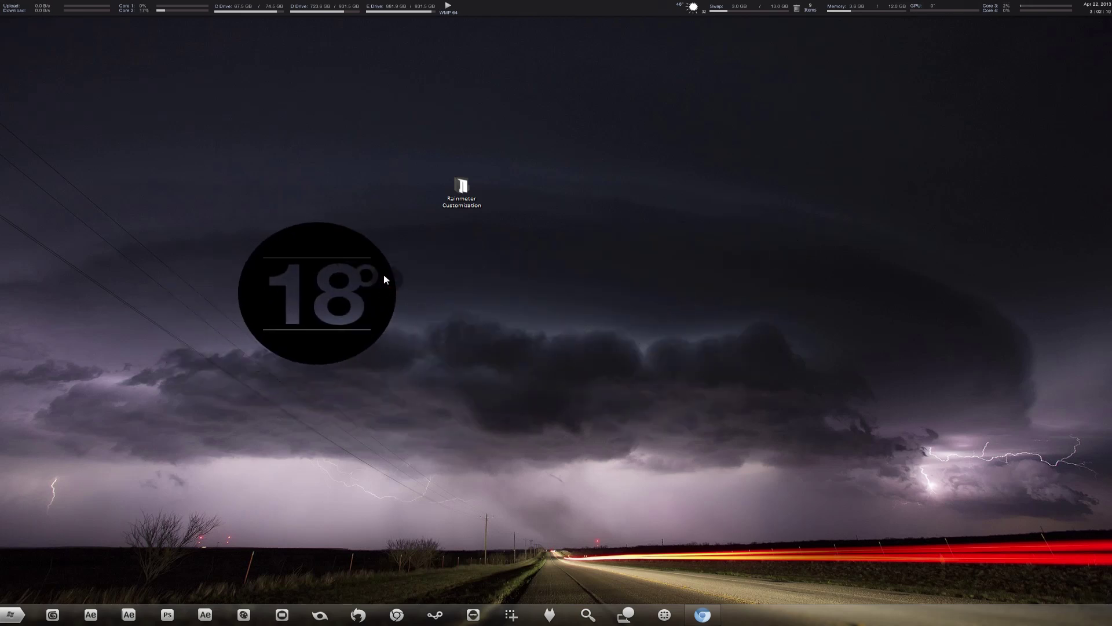
- Set the transparency of the Dresses Temperature skin to 50%
right_click(371, 284)
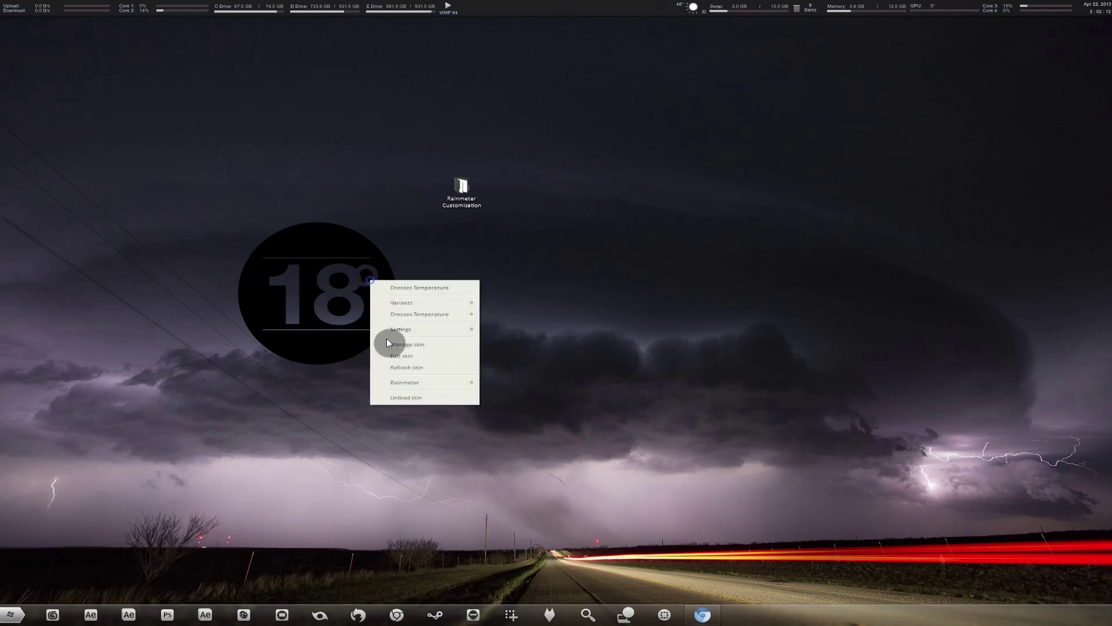
right_click(348, 251)
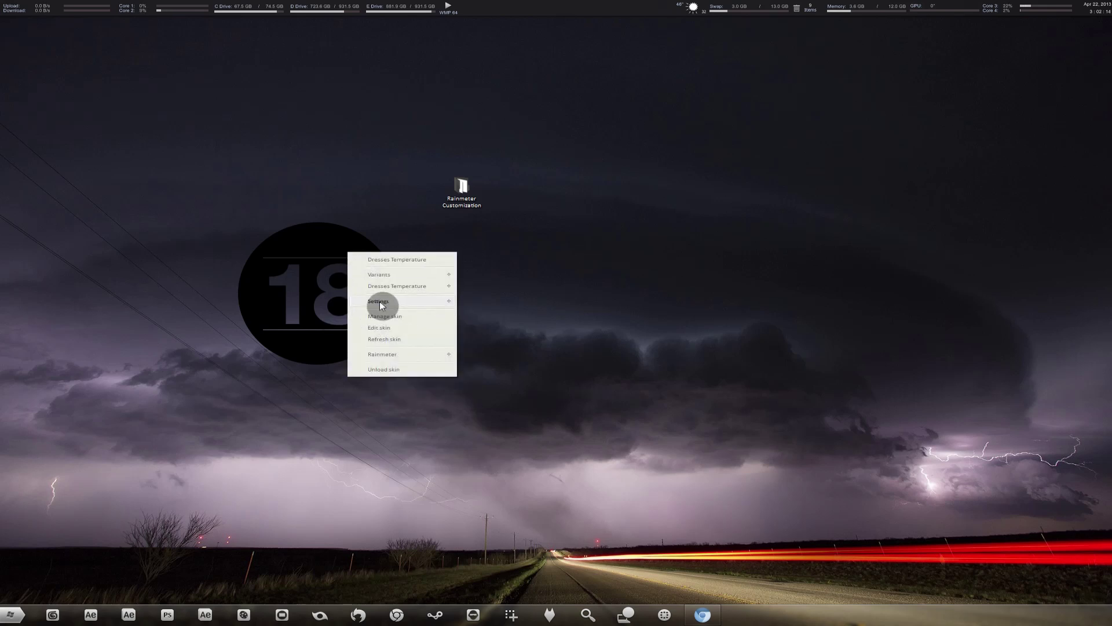
click(379, 301)
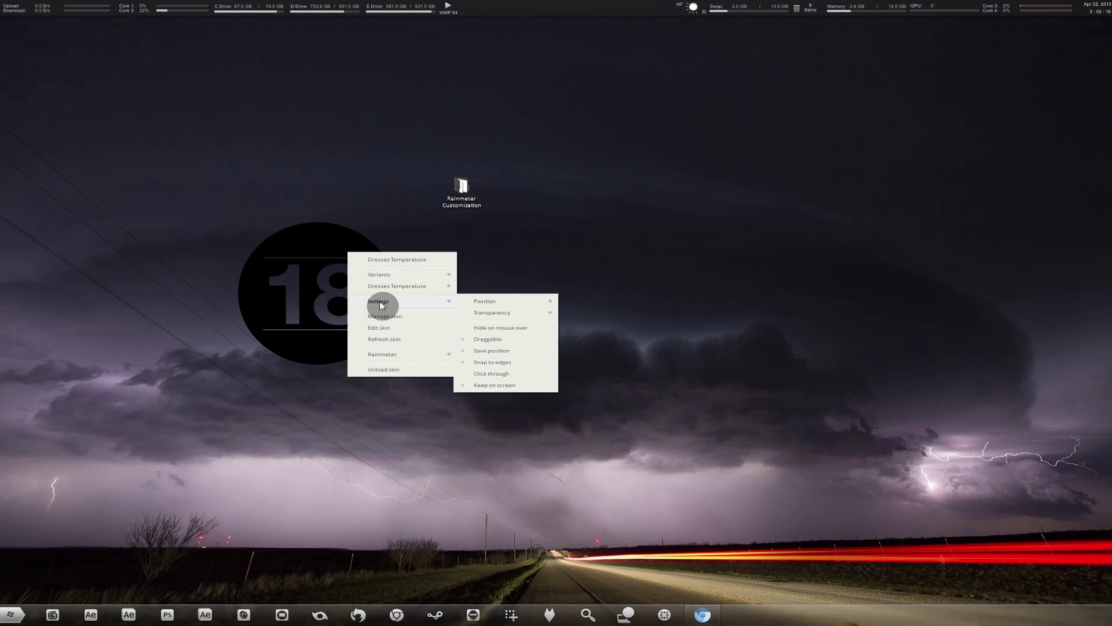
click(490, 313)
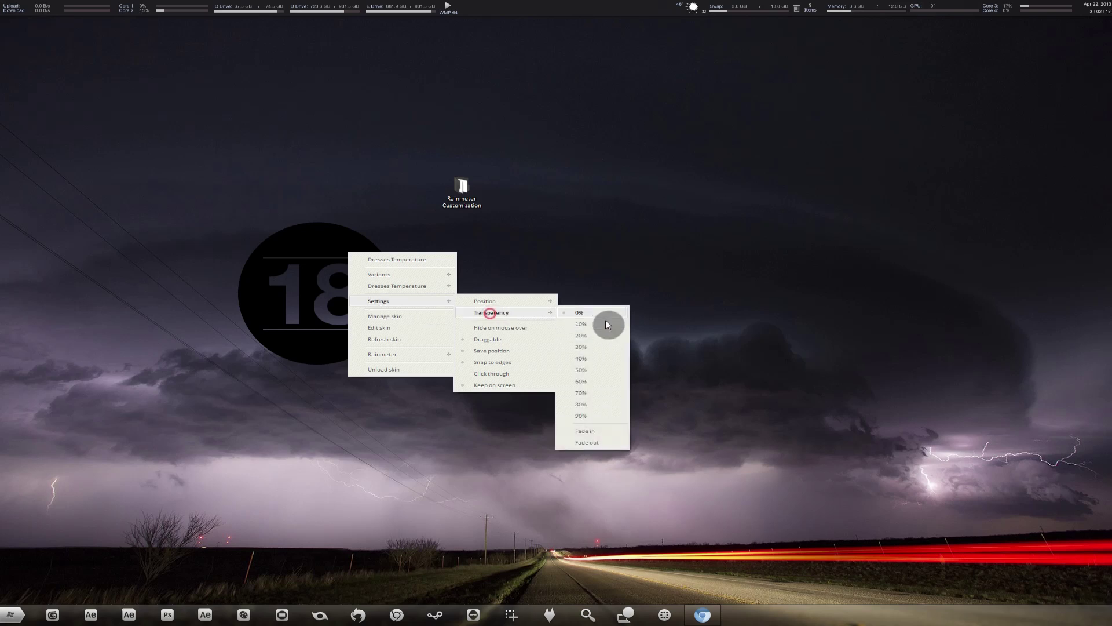
click(588, 369)
- Open the Dresses Temperature skin's configuration file for editing and locate its LocationCode line
right_click(332, 242)
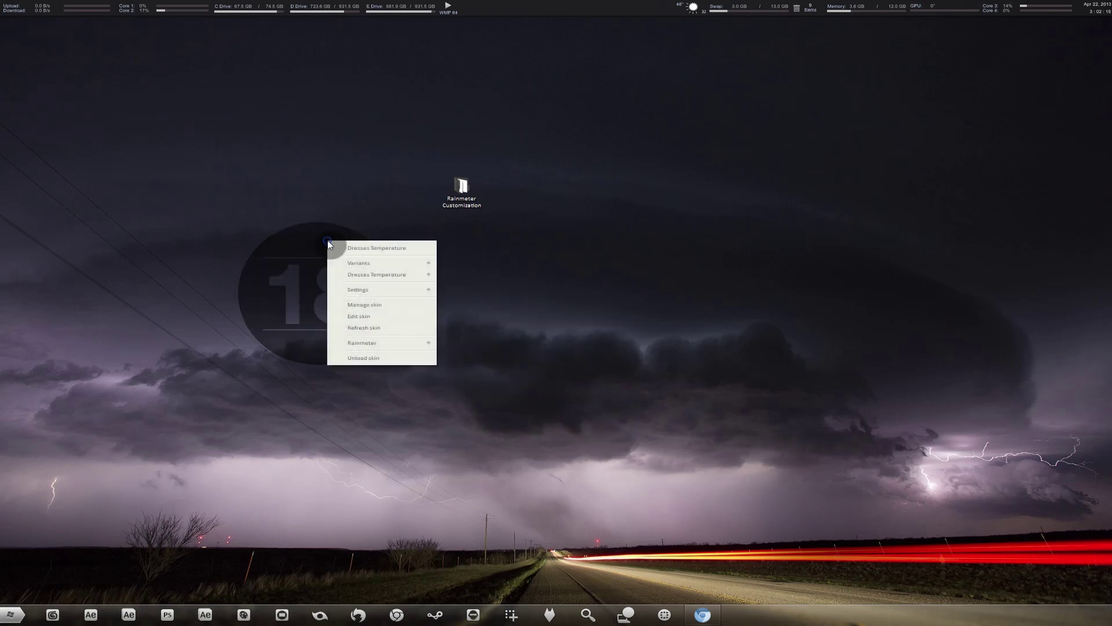
click(391, 266)
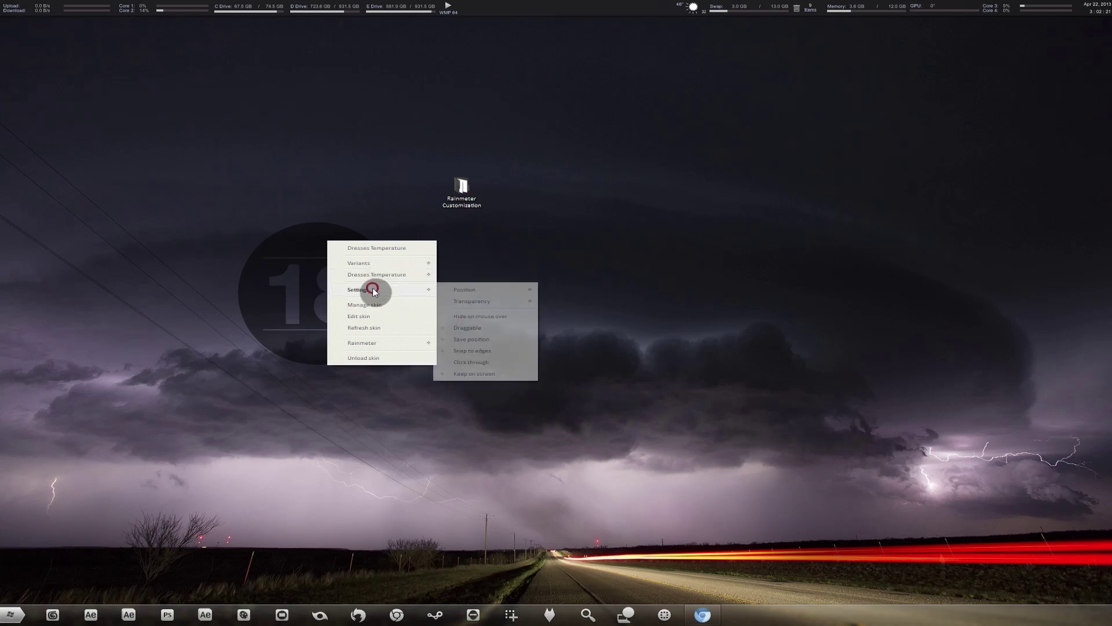
click(376, 316)
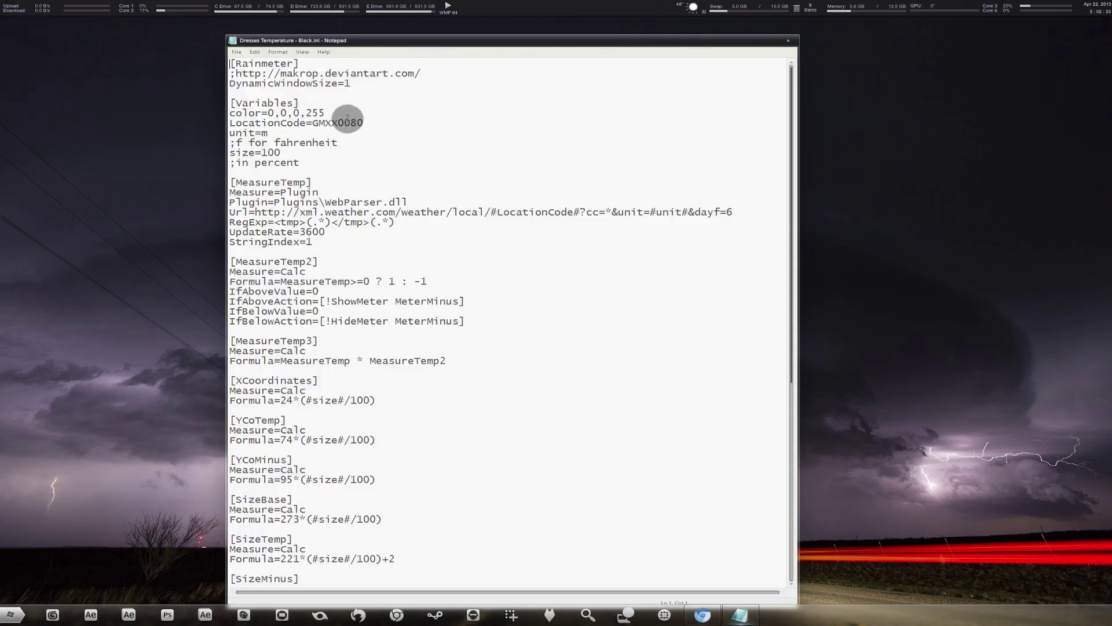
drag(225, 124, 365, 123)
click(367, 124)
- Switch to Chromium, open weather.com in the new tab and search for Oslo, Norway
click(703, 614)
click(418, 149)
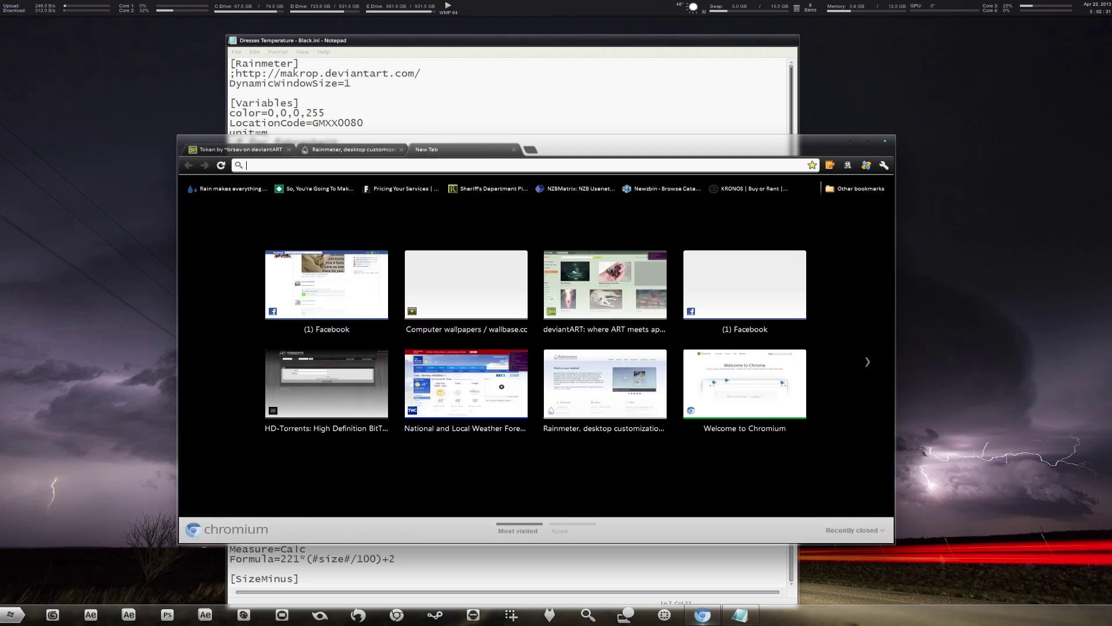
text(weather)
key(Return)
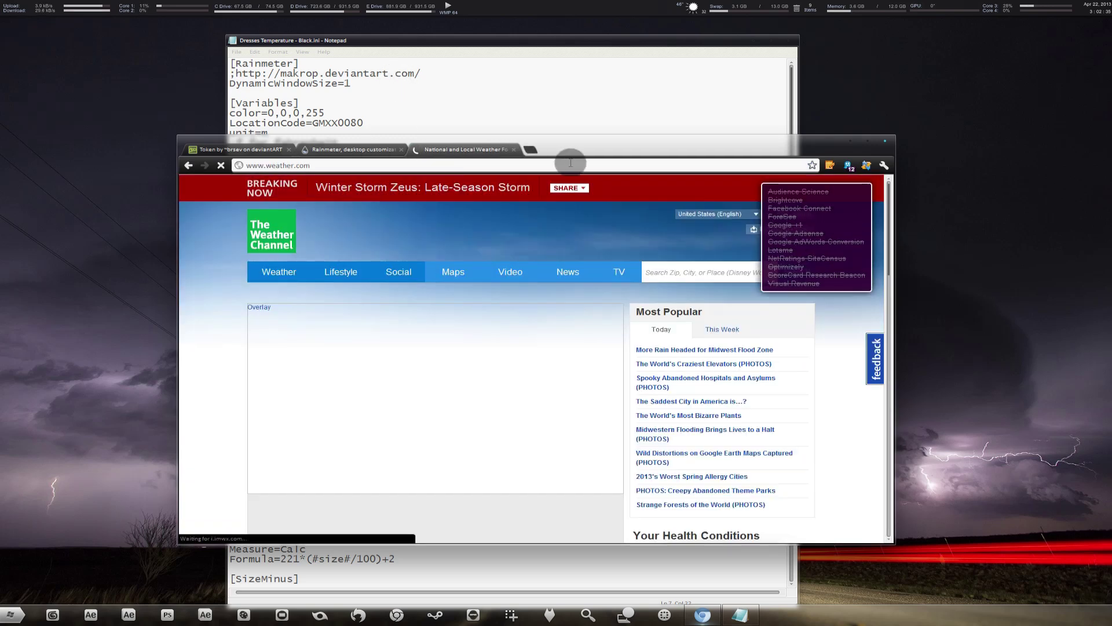
click(710, 275)
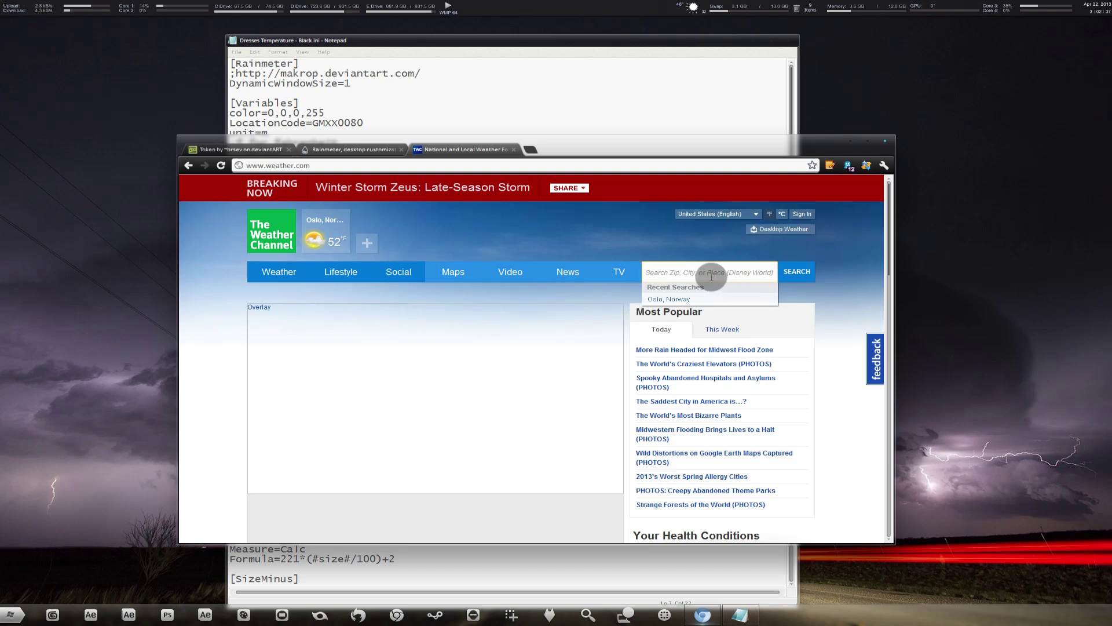
text(o)
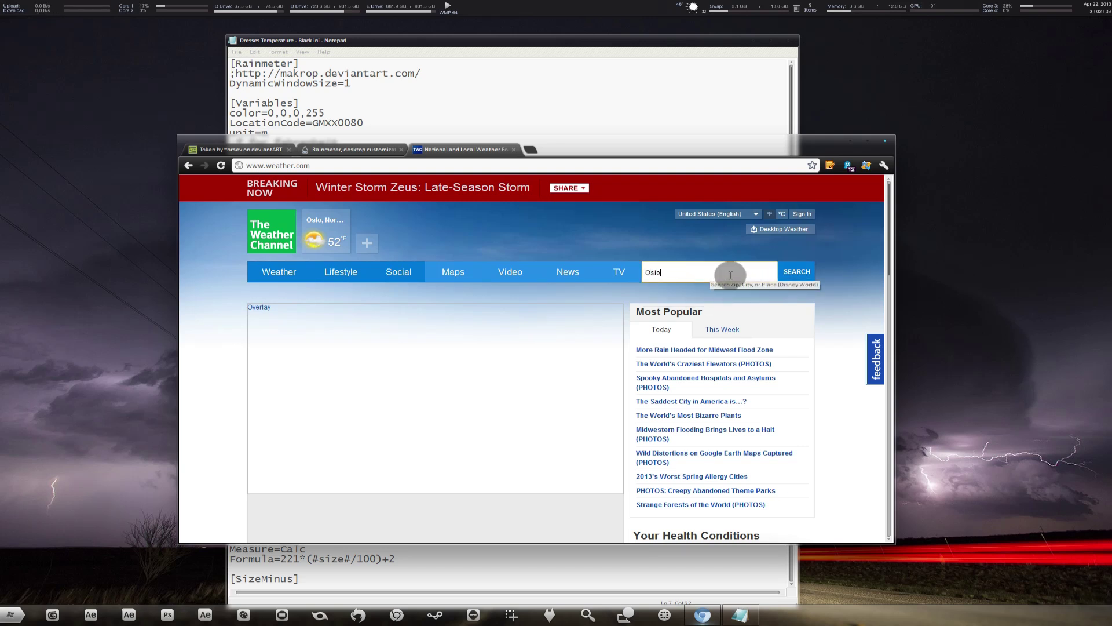
click(687, 342)
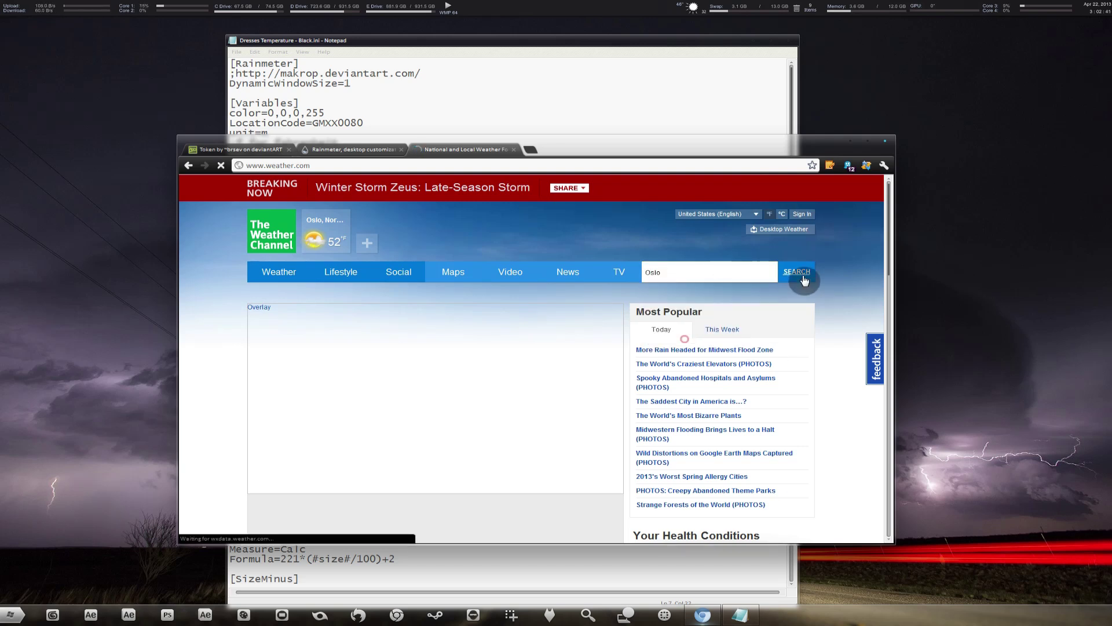
- Copy the location code NOXX0029 from the address of the Oslo weather page
click(408, 166)
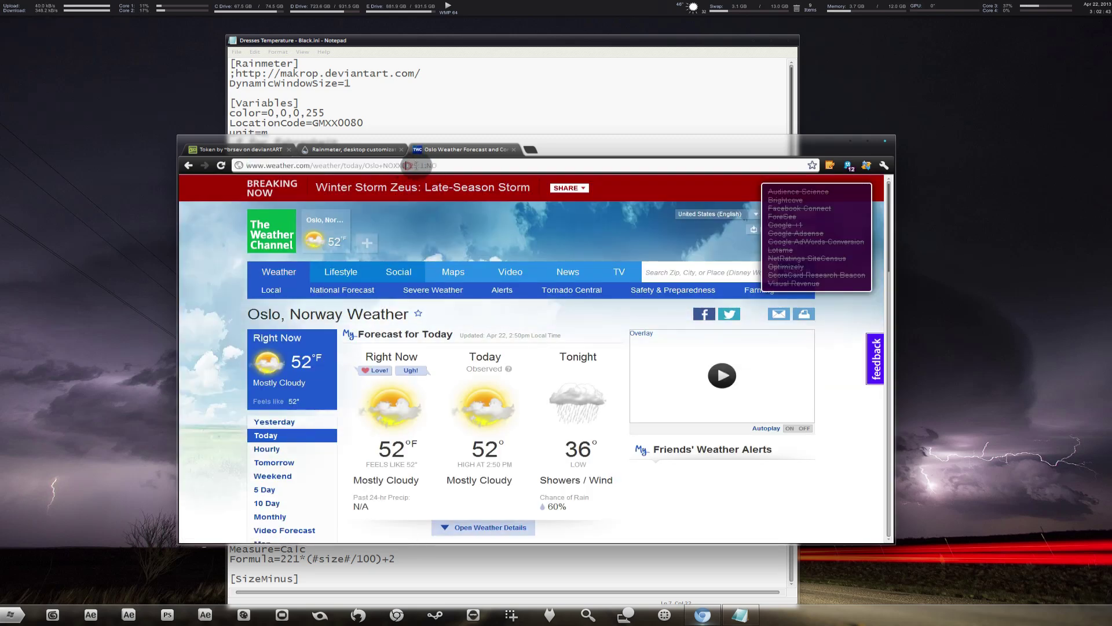
drag(418, 166, 383, 166)
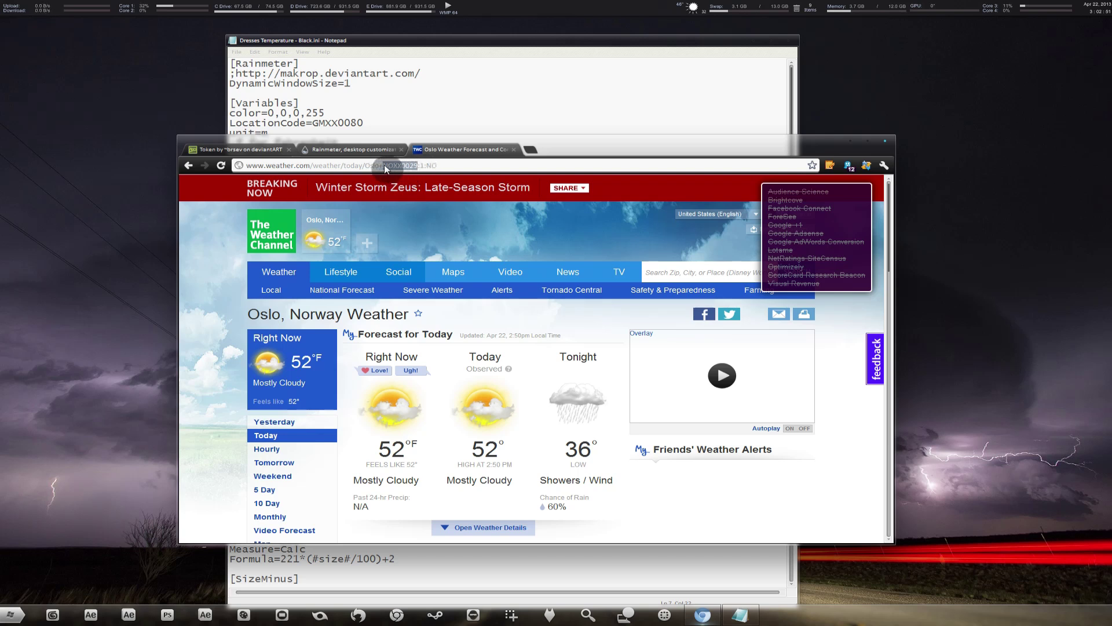
right_click(393, 167)
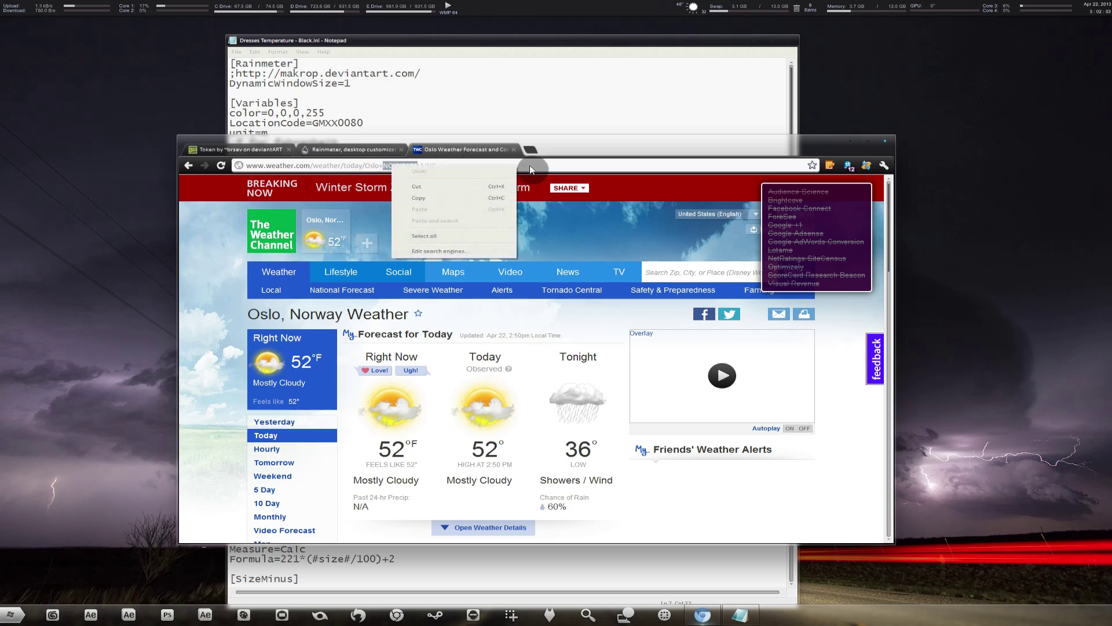
click(568, 159)
right_click(402, 169)
click(588, 151)
right_click(398, 167)
click(437, 200)
- Set LocationCode to NOXX0029 in the skin's configuration file, then save and close it and minimize the browser
click(336, 119)
drag(364, 123, 311, 123)
text(NOXX0029)
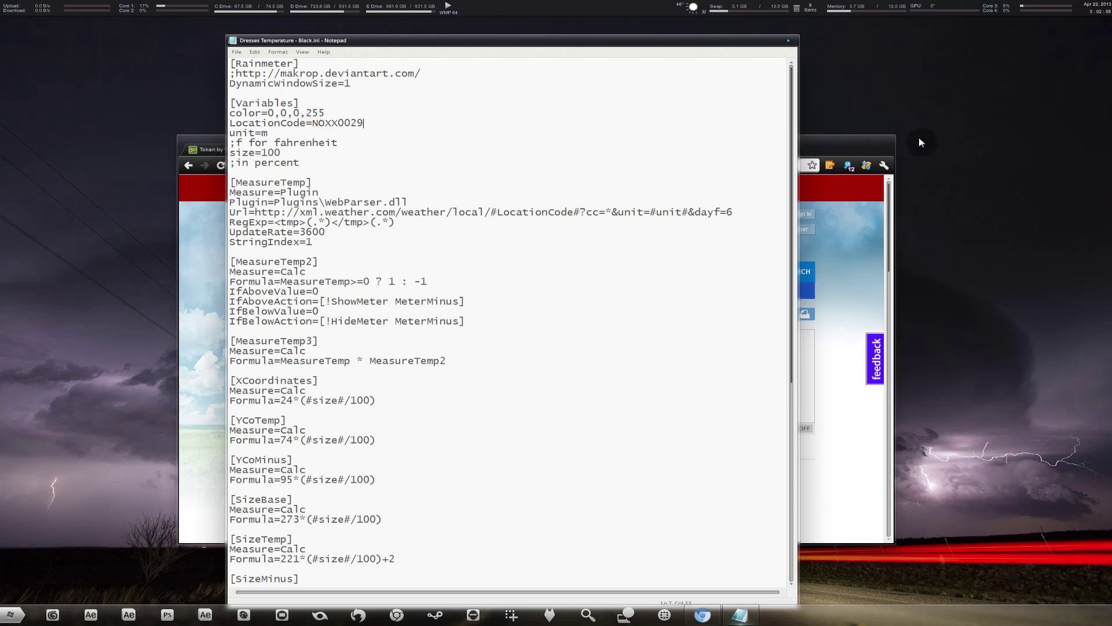
click(851, 144)
click(795, 38)
click(516, 314)
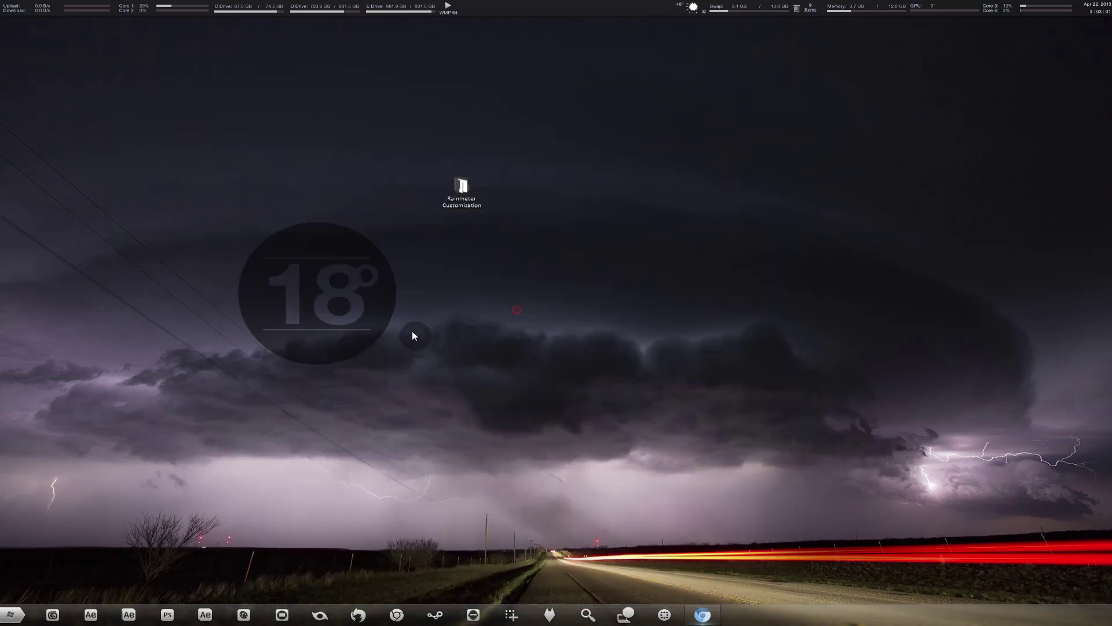
- Refresh the Dresses Temperature skin so it applies the new location code
right_click(293, 248)
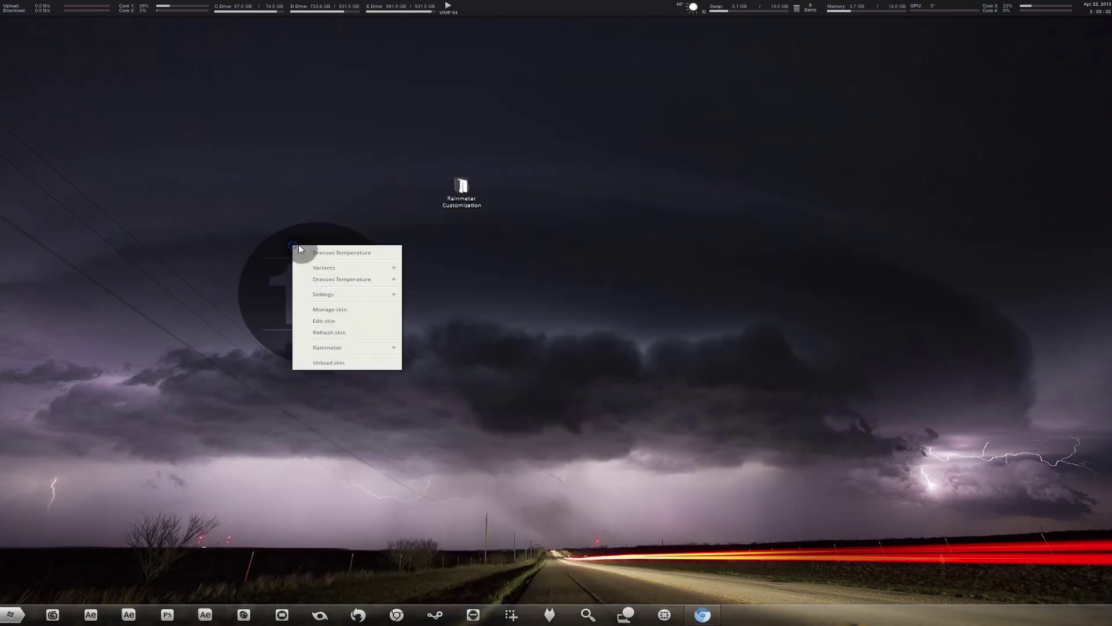
click(362, 335)
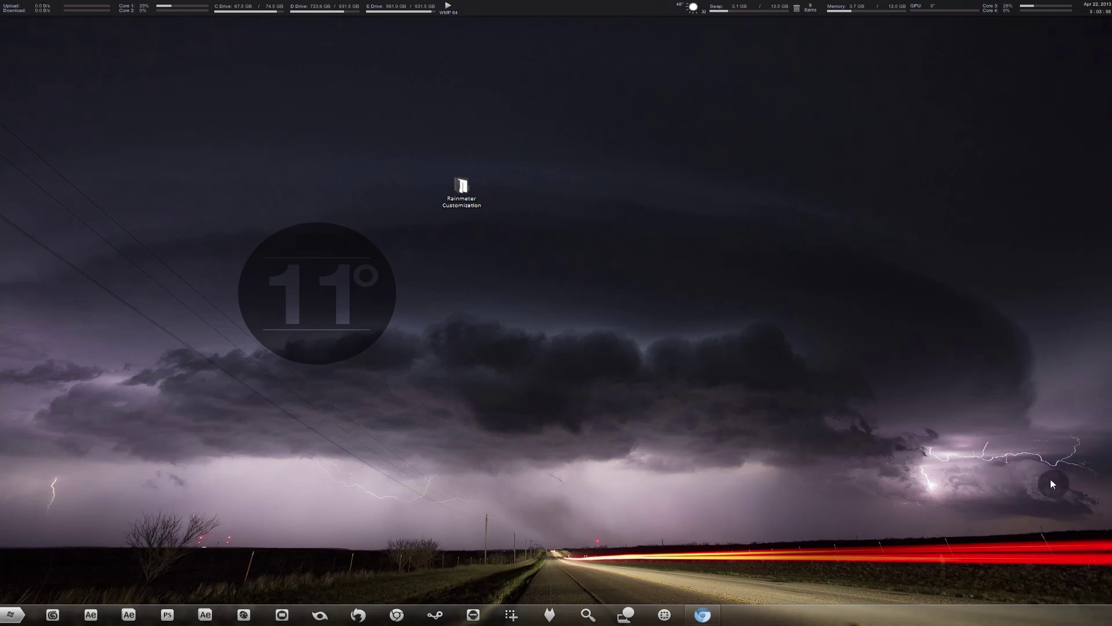
- Load the Rainify Network skin and place it near the desktop's upper-right corner, below the Essential Bar
click(1096, 622)
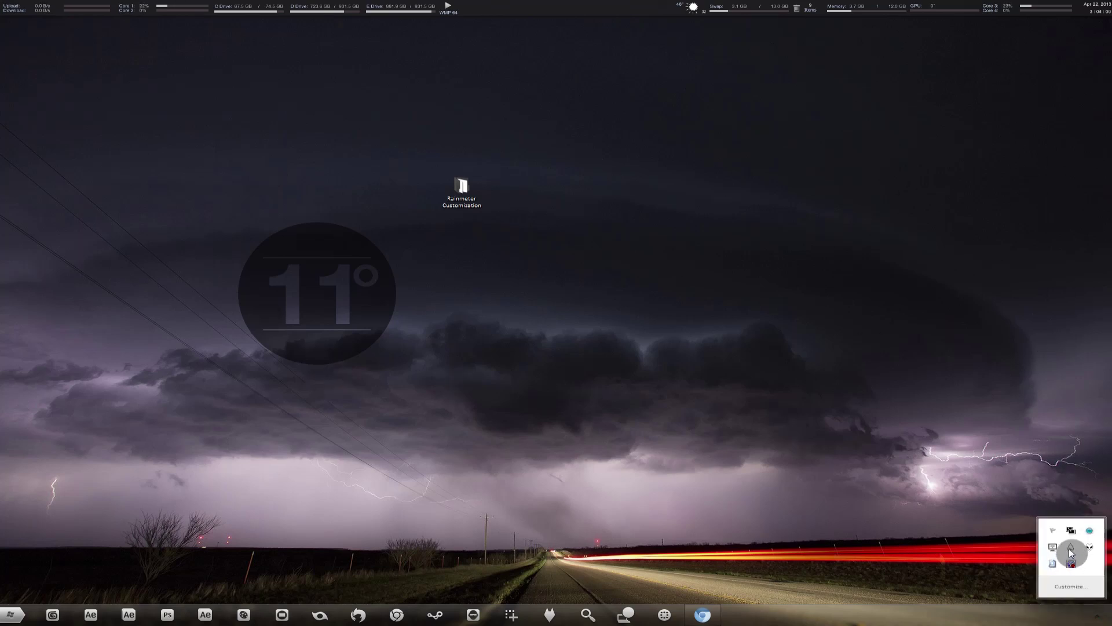
right_click(1071, 547)
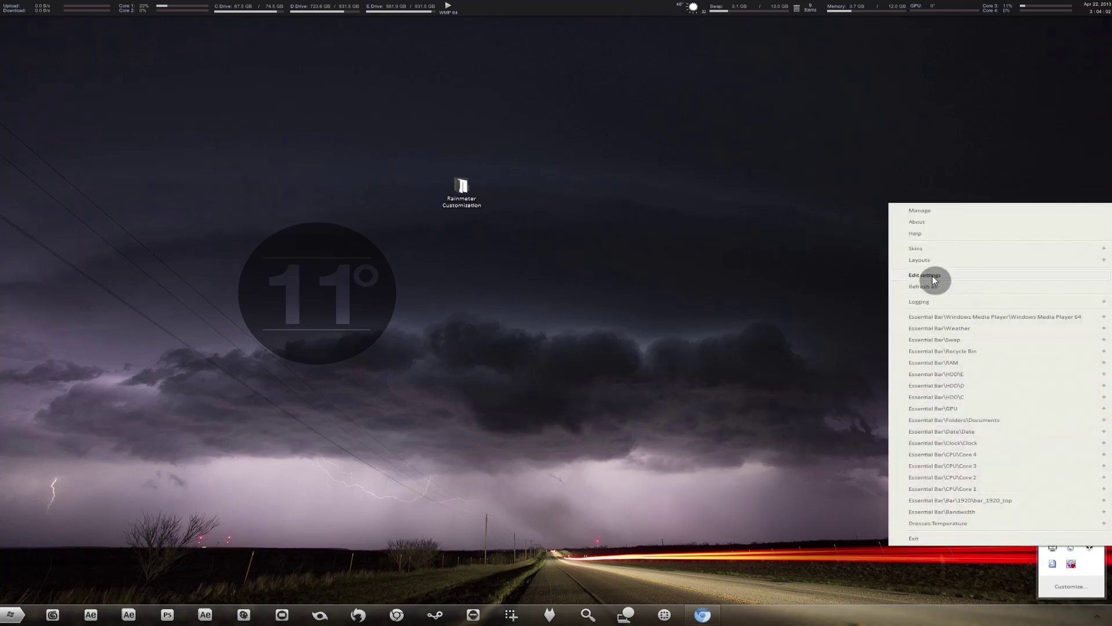
mouse_move(941, 245)
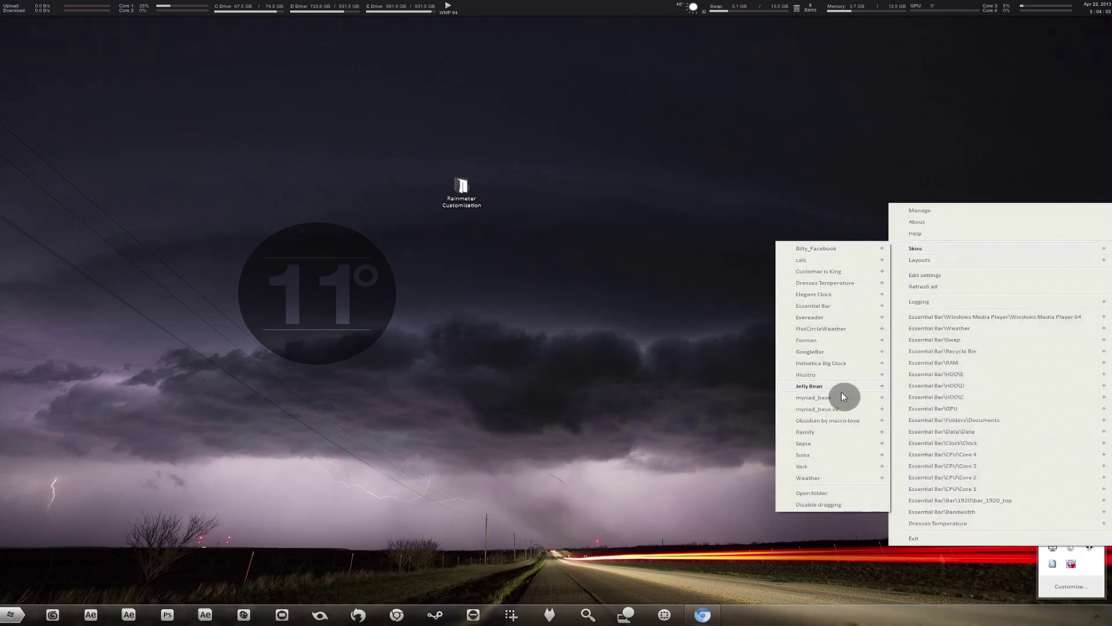
mouse_move(808, 433)
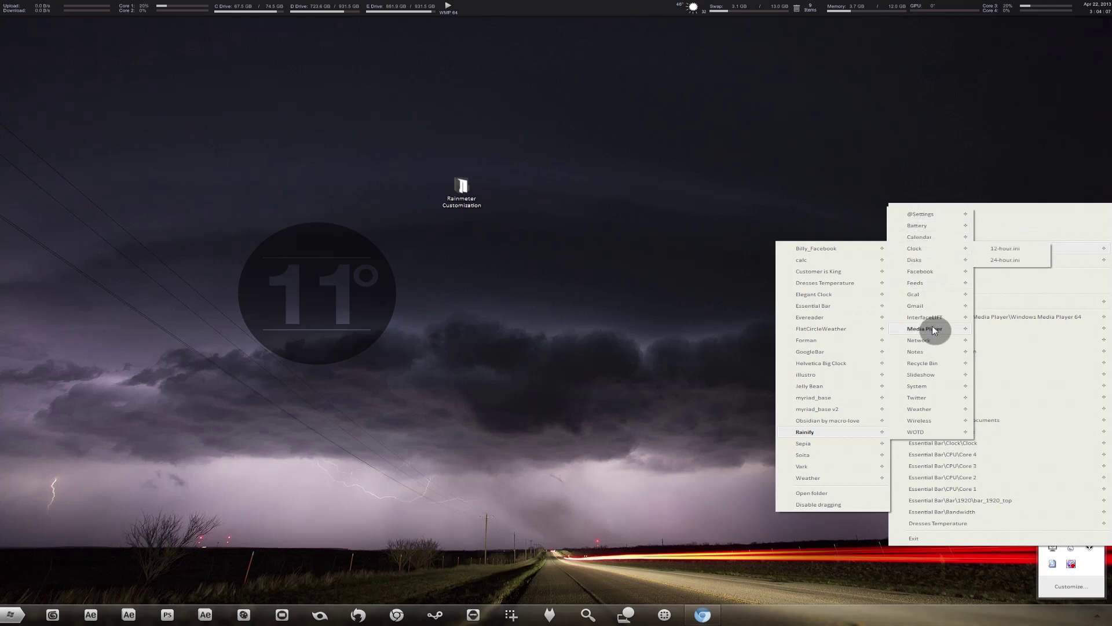
mouse_move(918, 294)
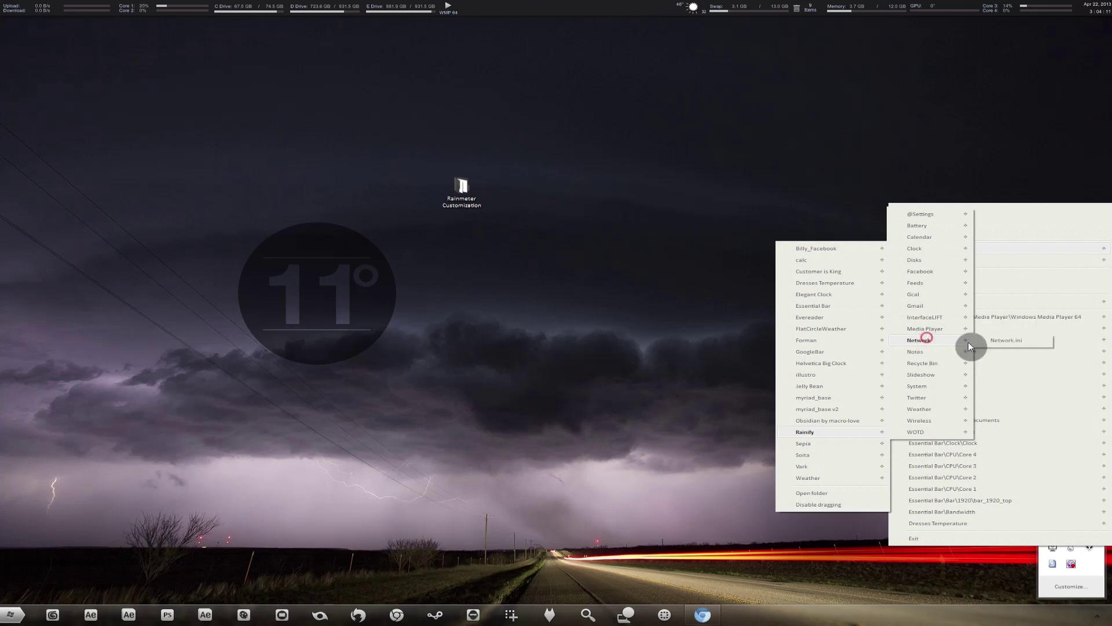
click(1006, 341)
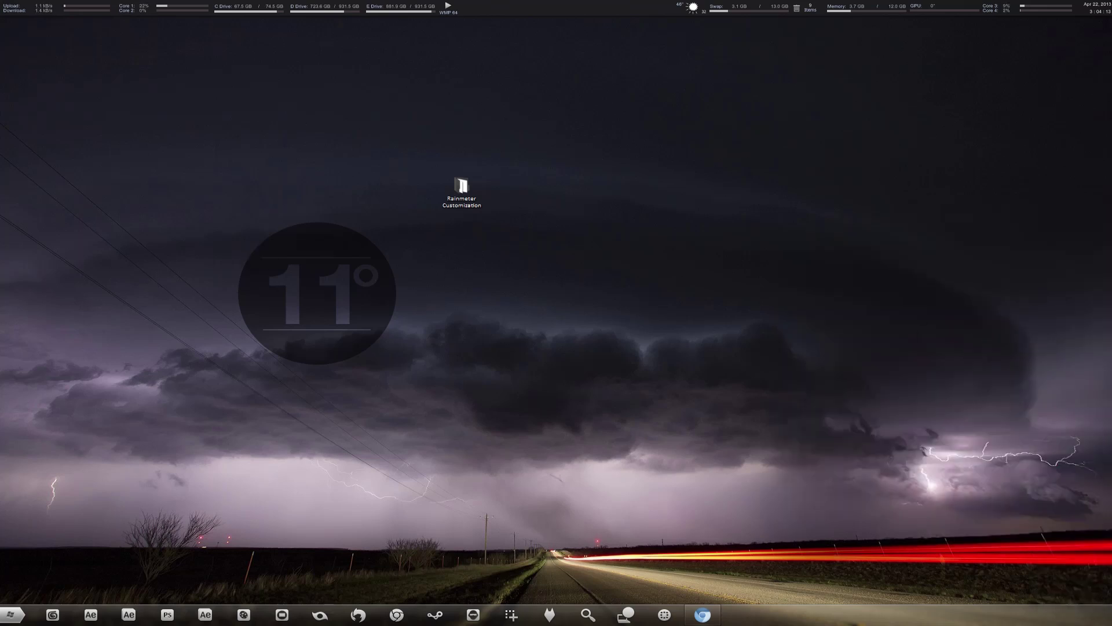
drag(251, 121, 1066, 89)
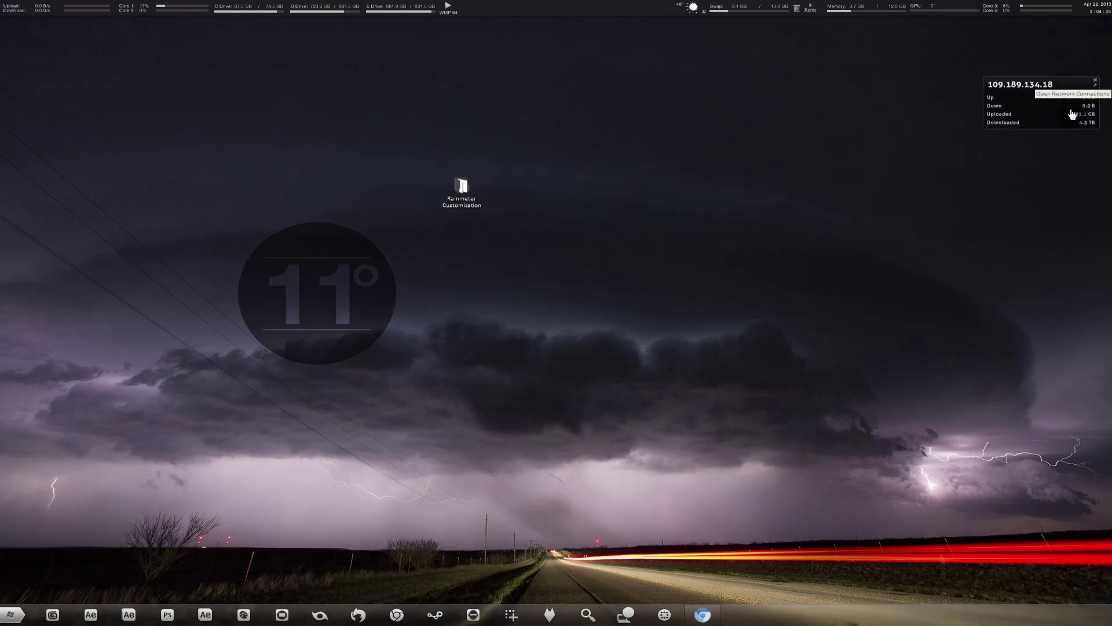
- Load the Rainify Slideshow skin and place it directly beneath the Network skin, aligned with its edges
click(1097, 615)
right_click(1074, 547)
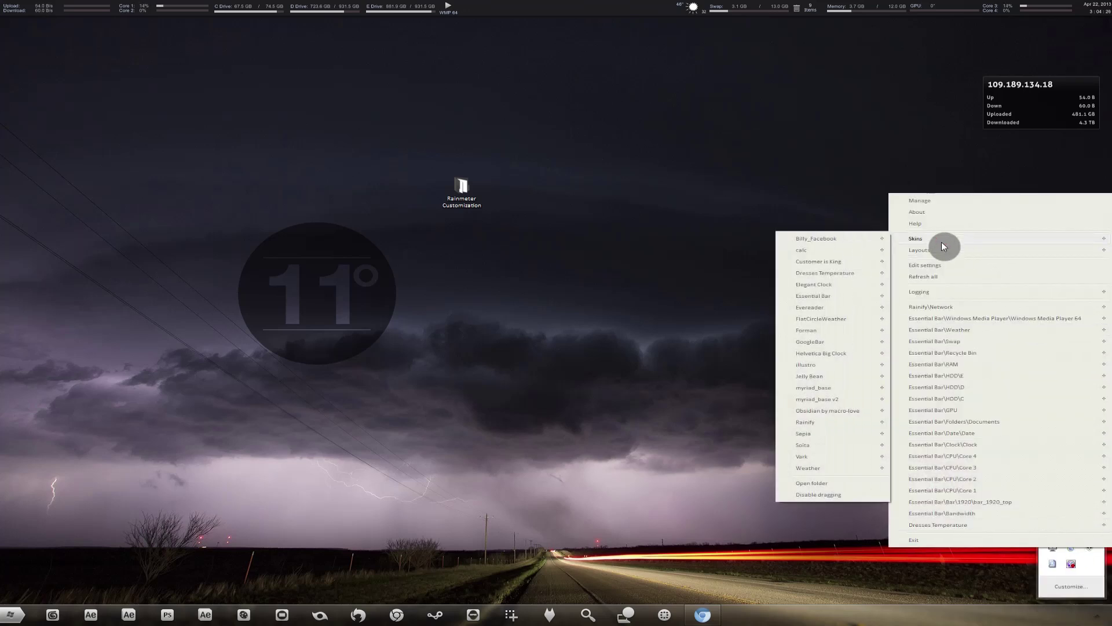
mouse_move(839, 421)
mouse_move(925, 408)
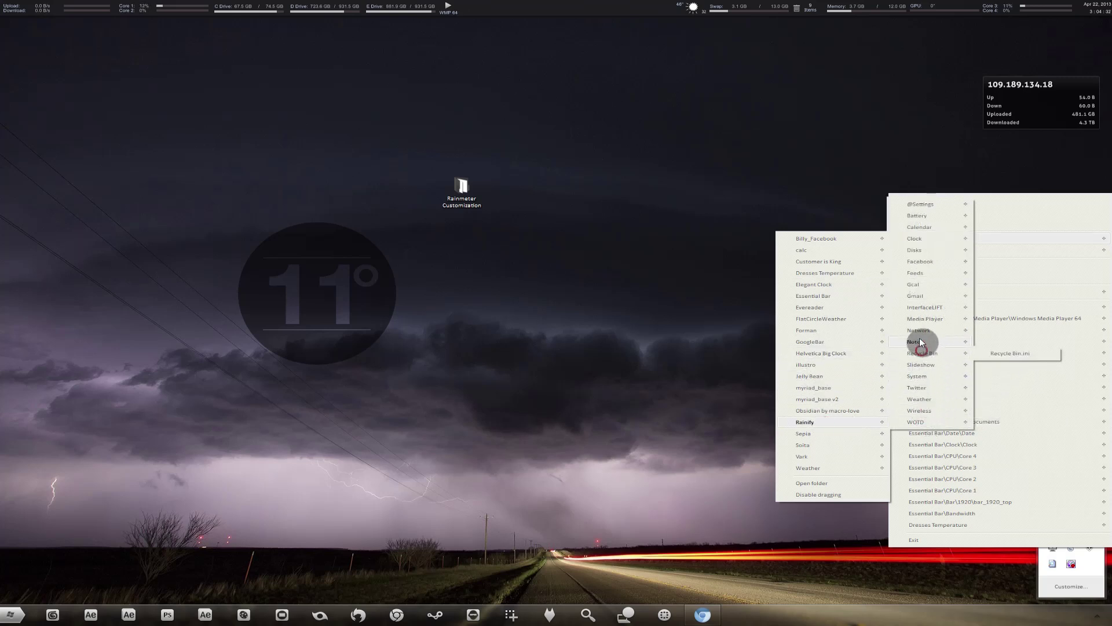
click(994, 357)
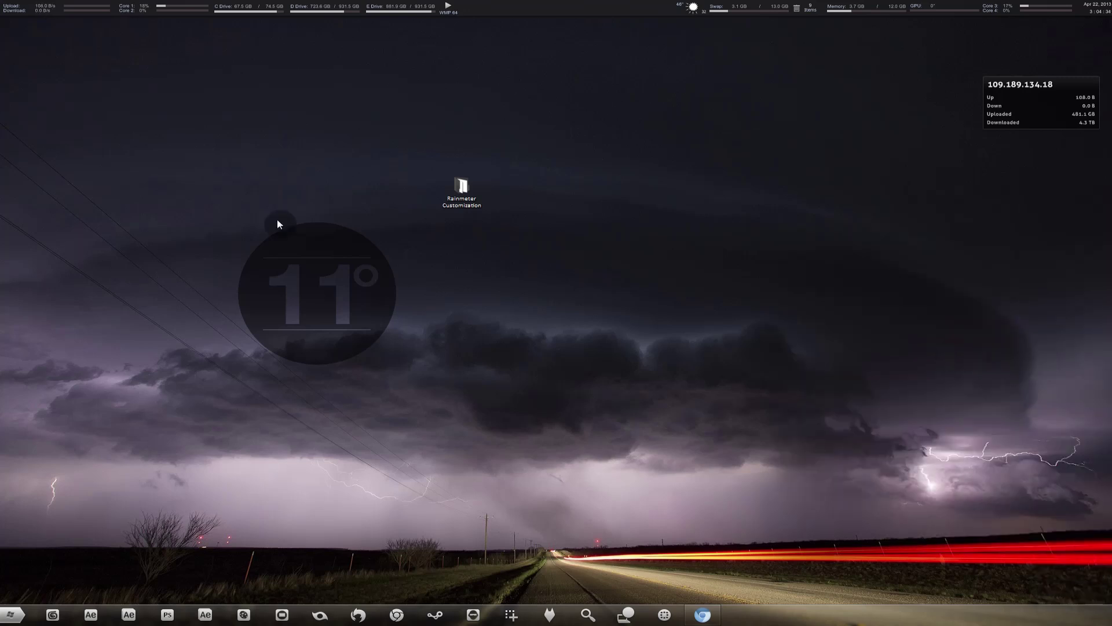
drag(225, 140, 1029, 151)
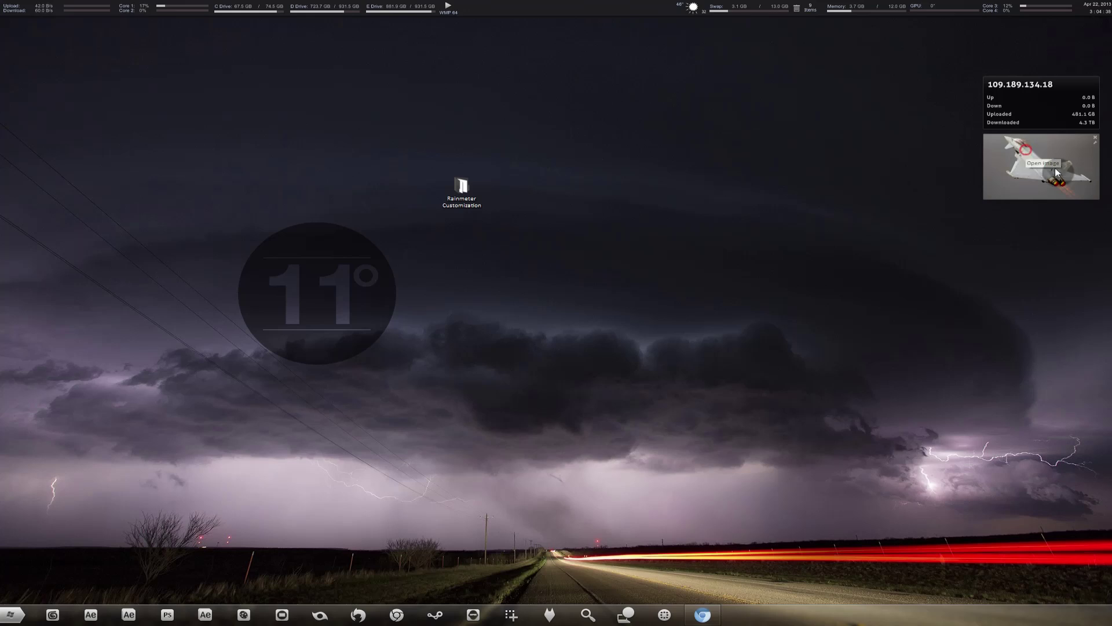
- Check the picture folder path in the Slideshow skin's settings and save the settings
click(1096, 144)
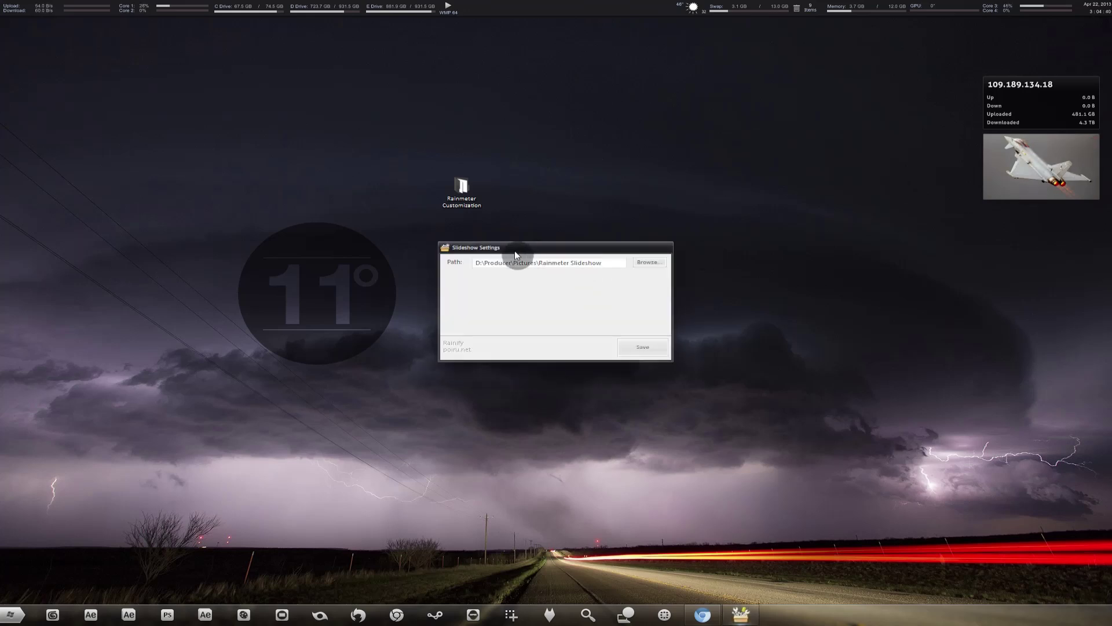
drag(607, 261, 490, 262)
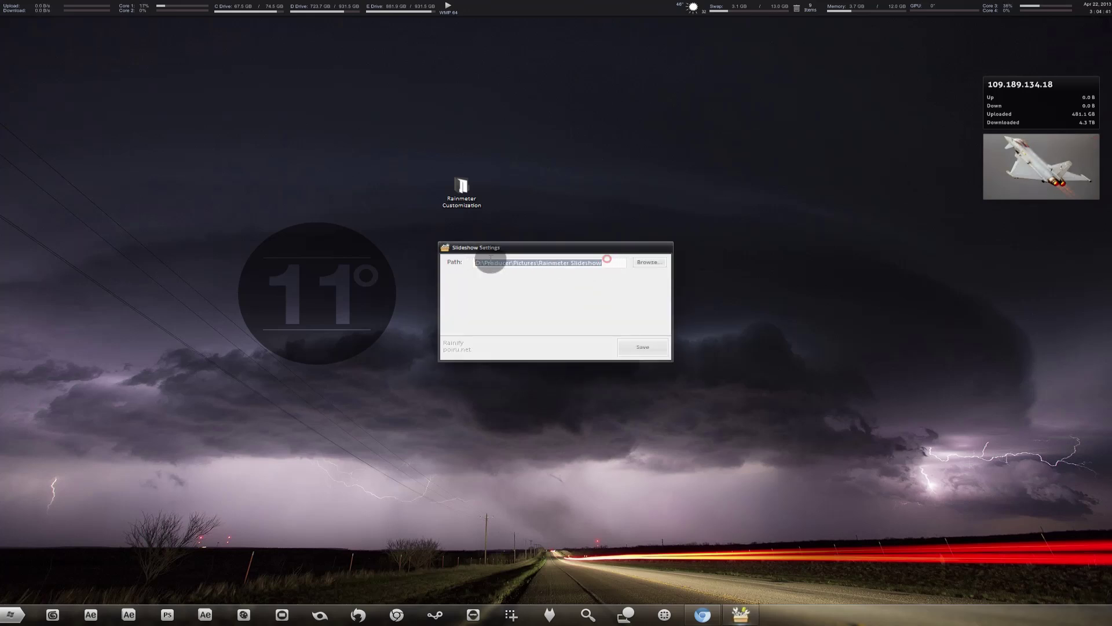
click(646, 349)
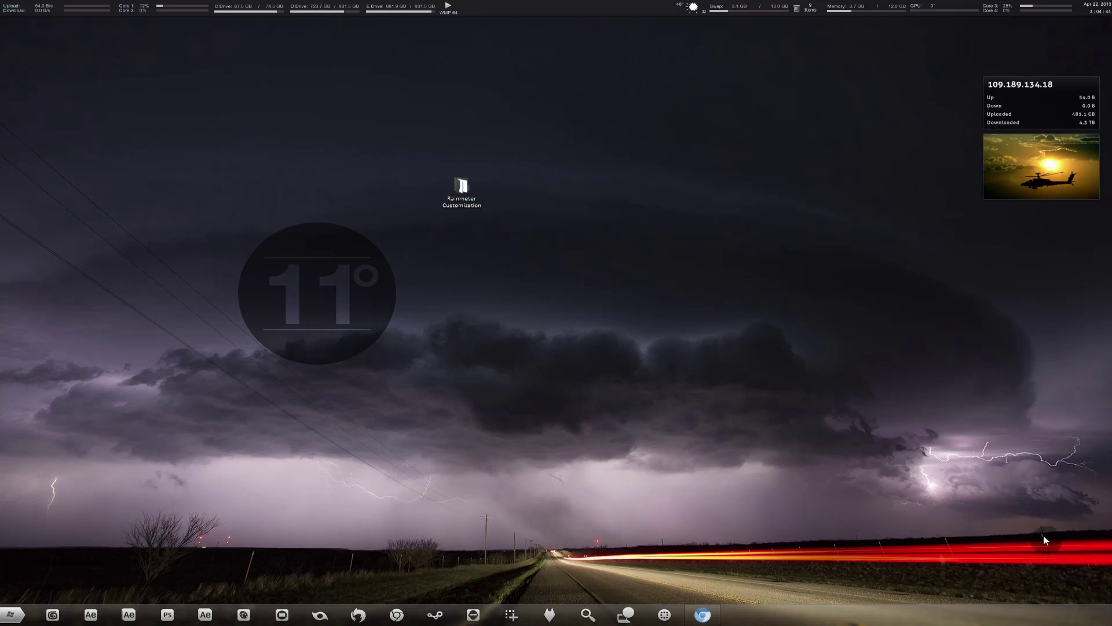
- Load the Rainify Disks skin in its 1 Disk variant and place it directly beneath the Slideshow skin
click(1097, 616)
right_click(1075, 550)
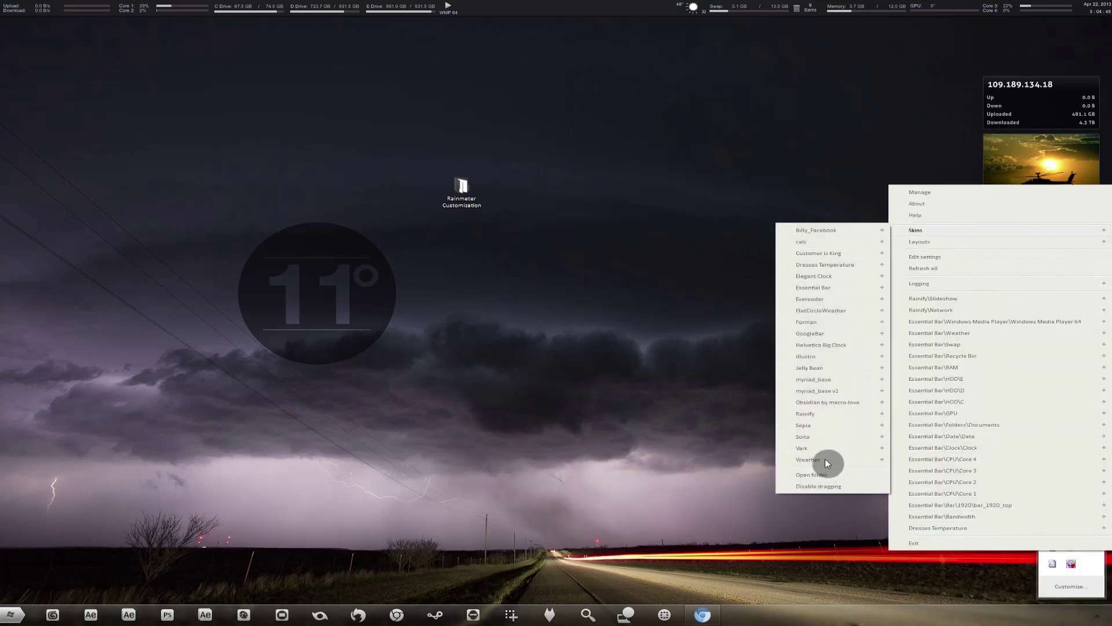
click(938, 266)
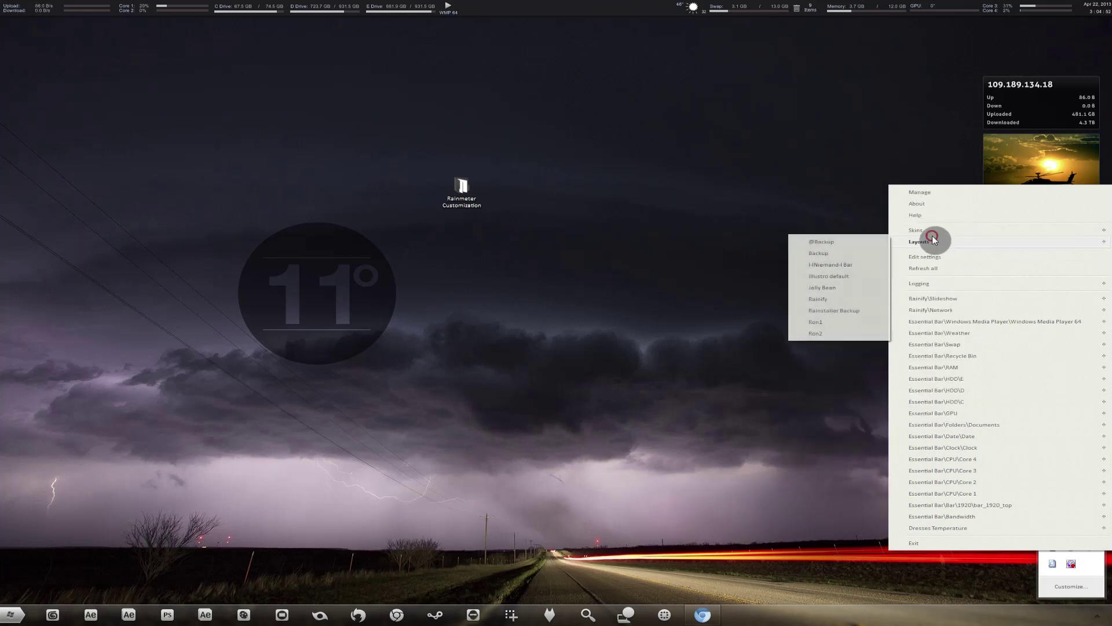
mouse_move(932, 230)
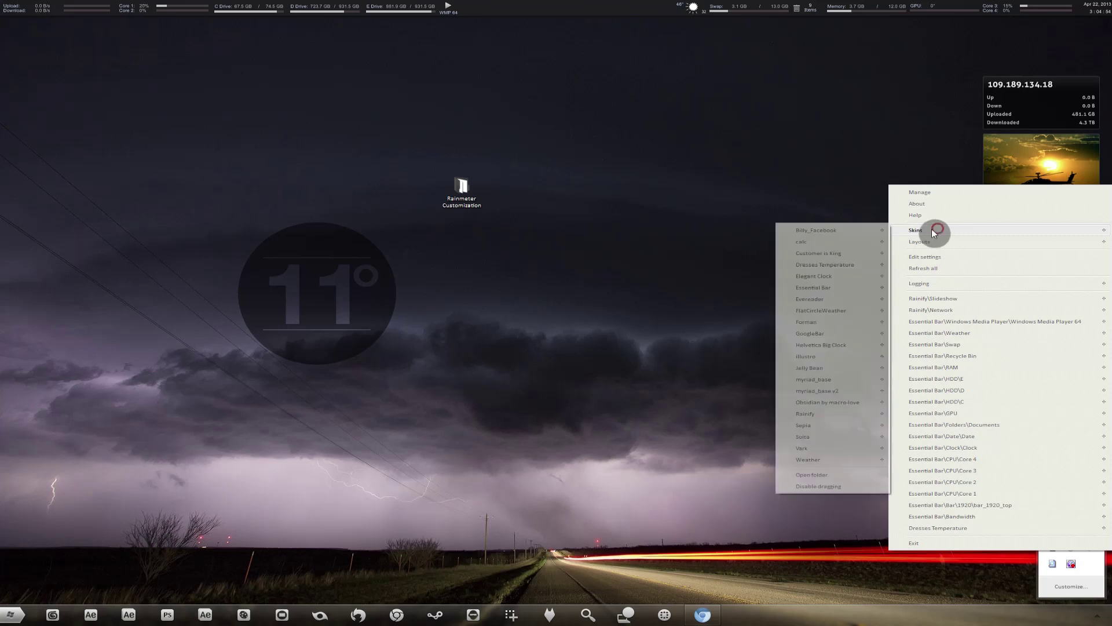
mouse_move(834, 414)
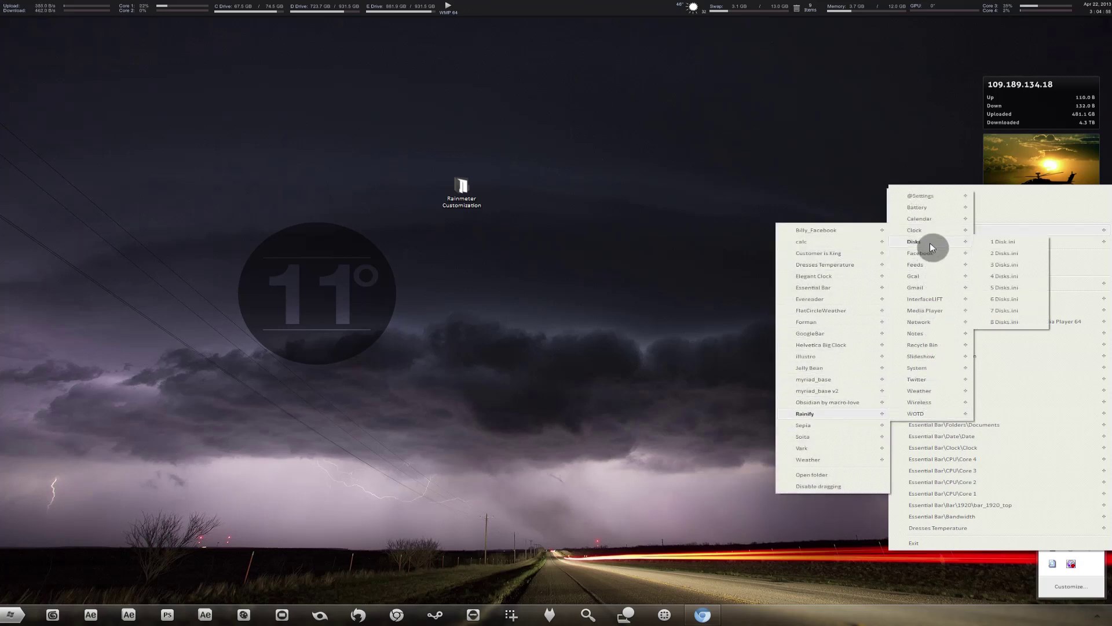
click(987, 242)
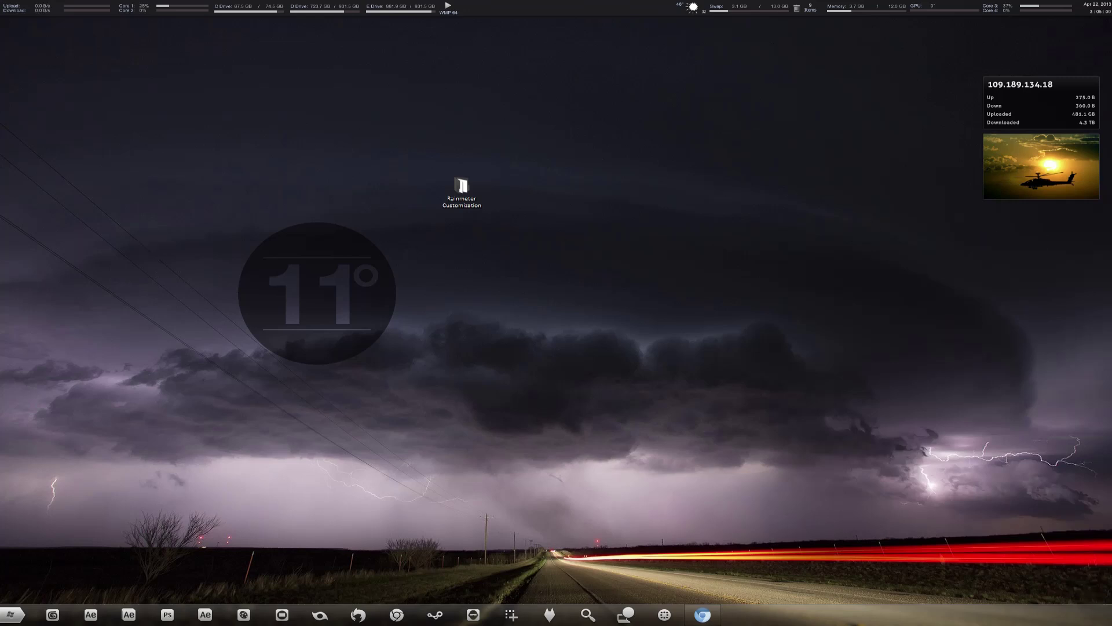
drag(796, 217, 1060, 223)
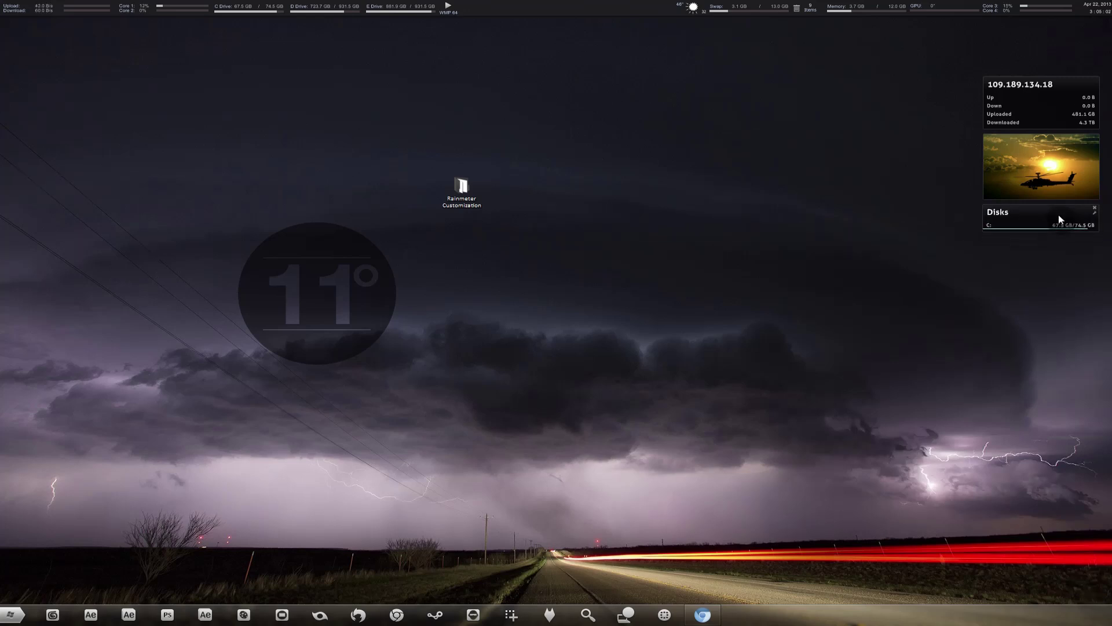
- Examine the Disks skin's drive-letter settings and its 1 Disk.ini configuration file, closing both without changes
click(1094, 213)
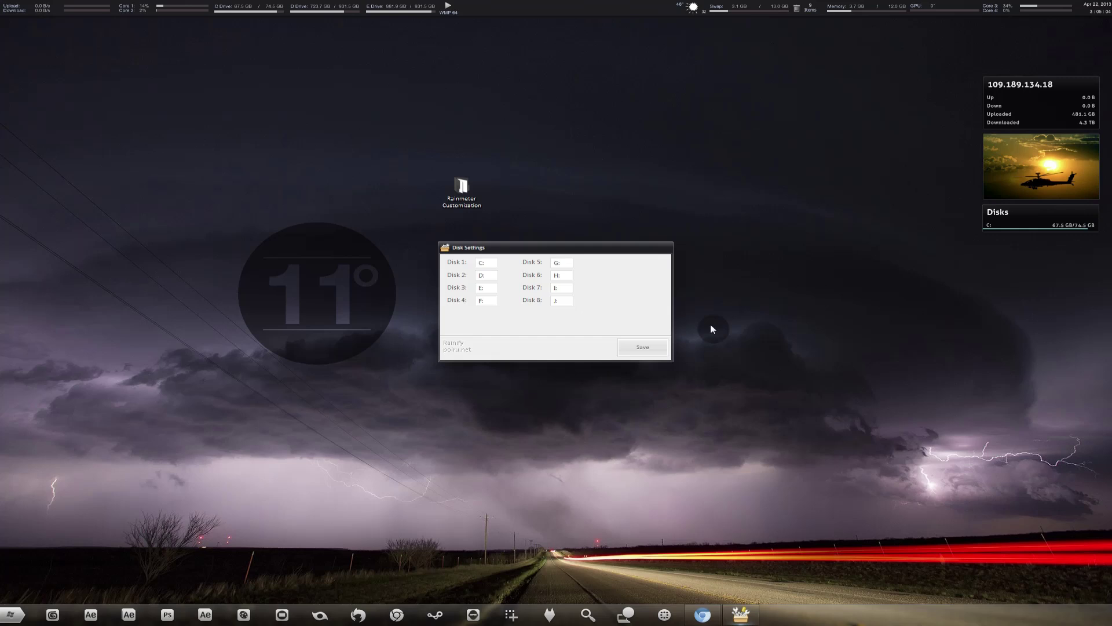
click(657, 248)
right_click(1047, 209)
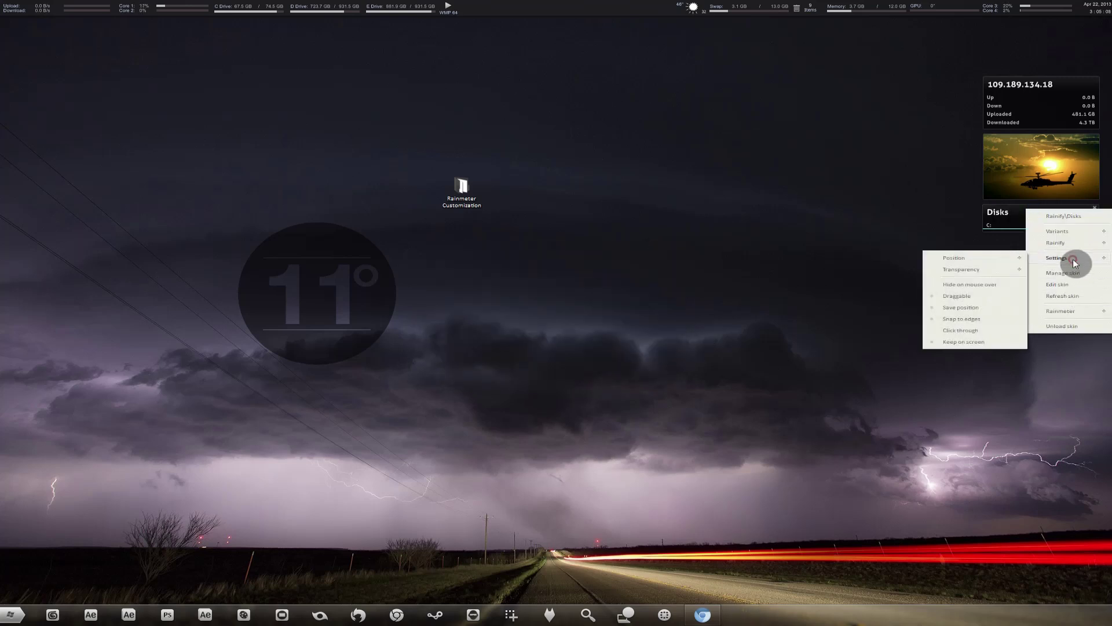
click(1068, 285)
drag(241, 85, 232, 212)
click(294, 321)
scroll(431, 191, down, 6)
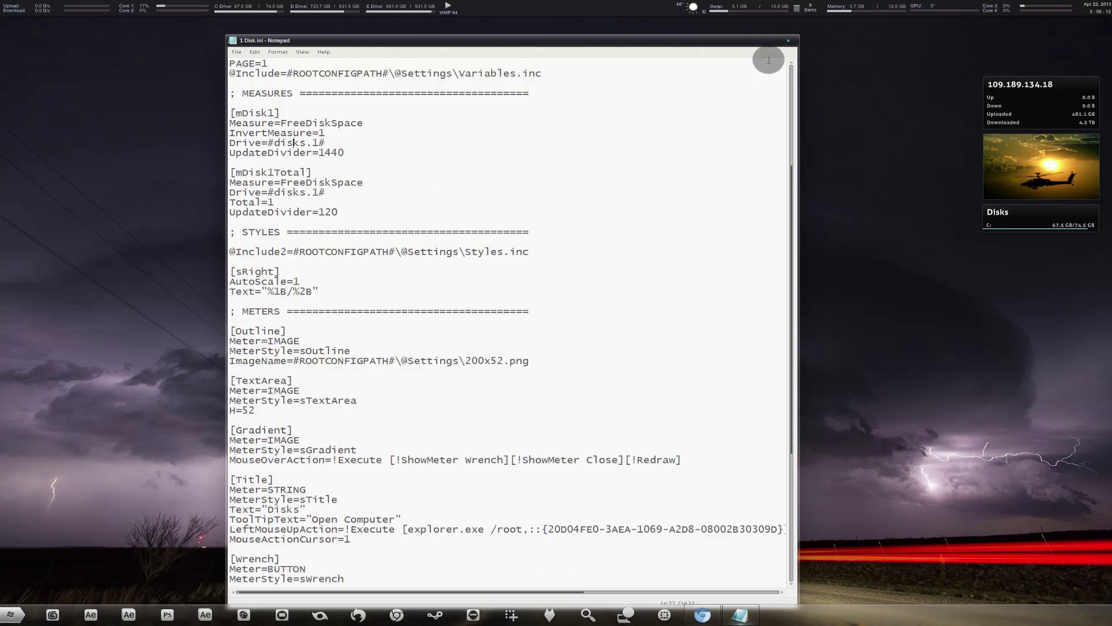
click(789, 44)
click(401, 139)
drag(429, 174, 549, 248)
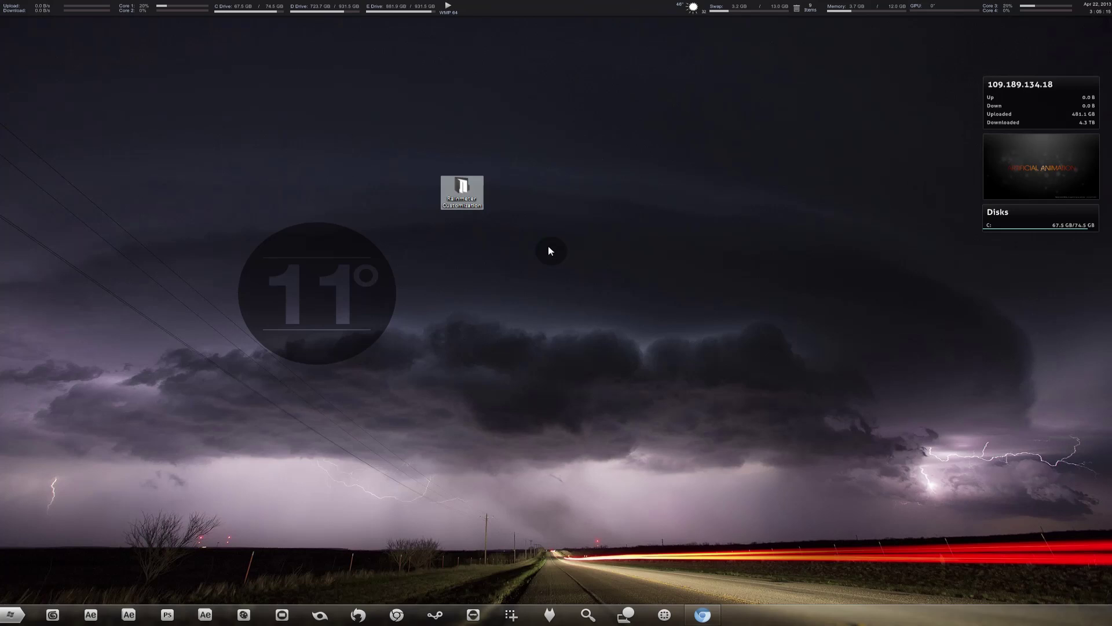
click(548, 248)
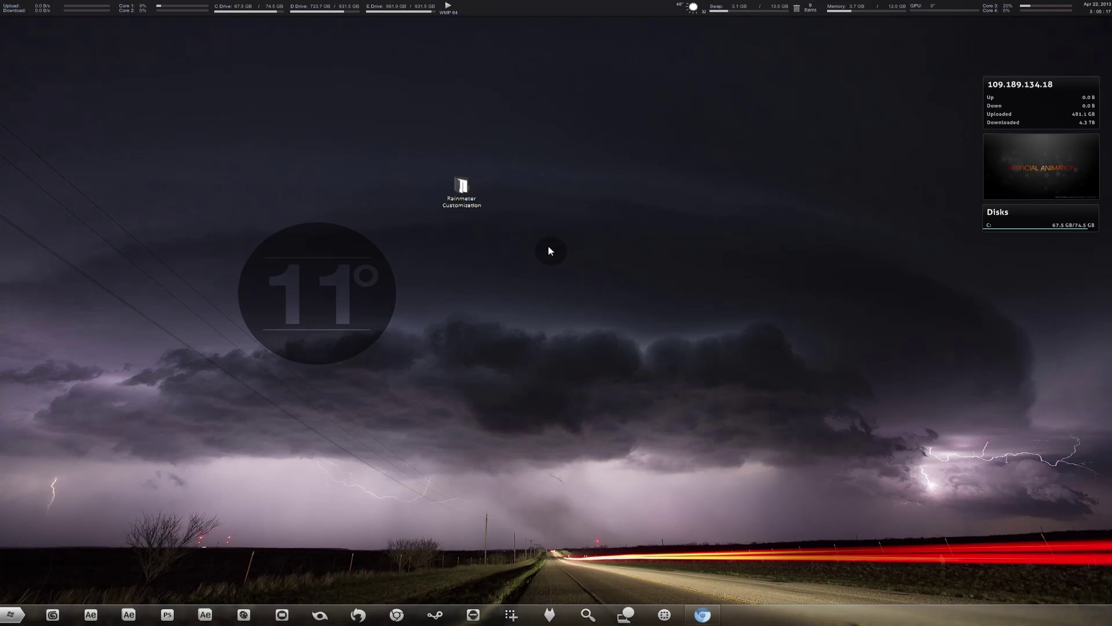